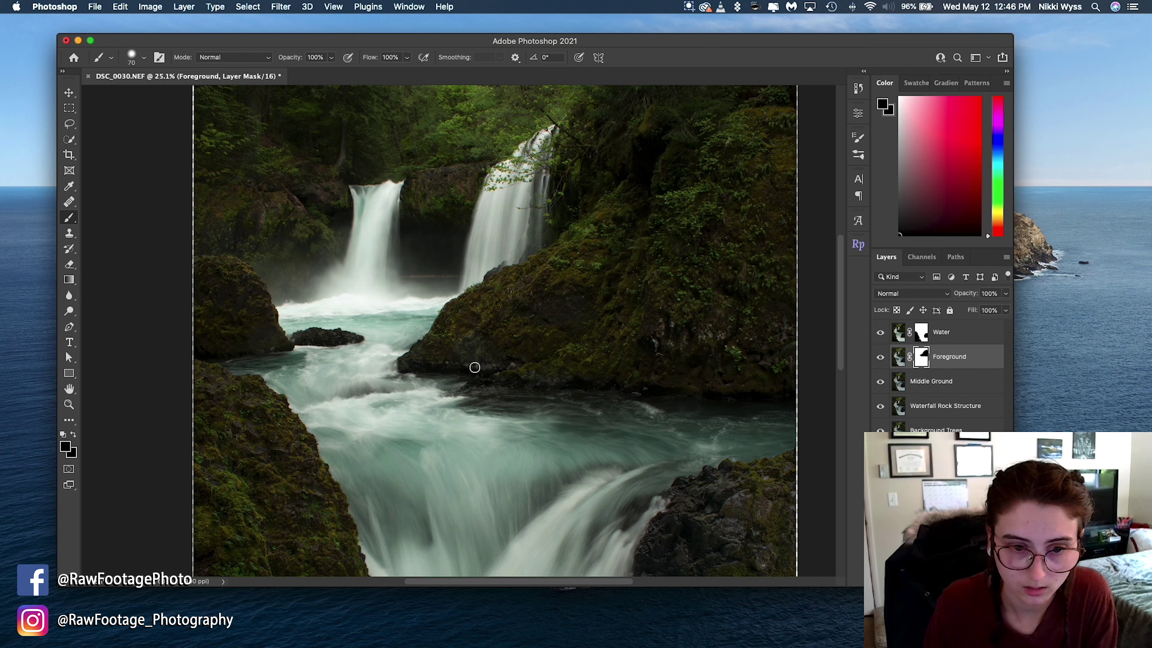
Enlarge the brush and paint the Foreground mask black along the left rock edge
key(bracketright)
key(bracketright)
key(bracketright)
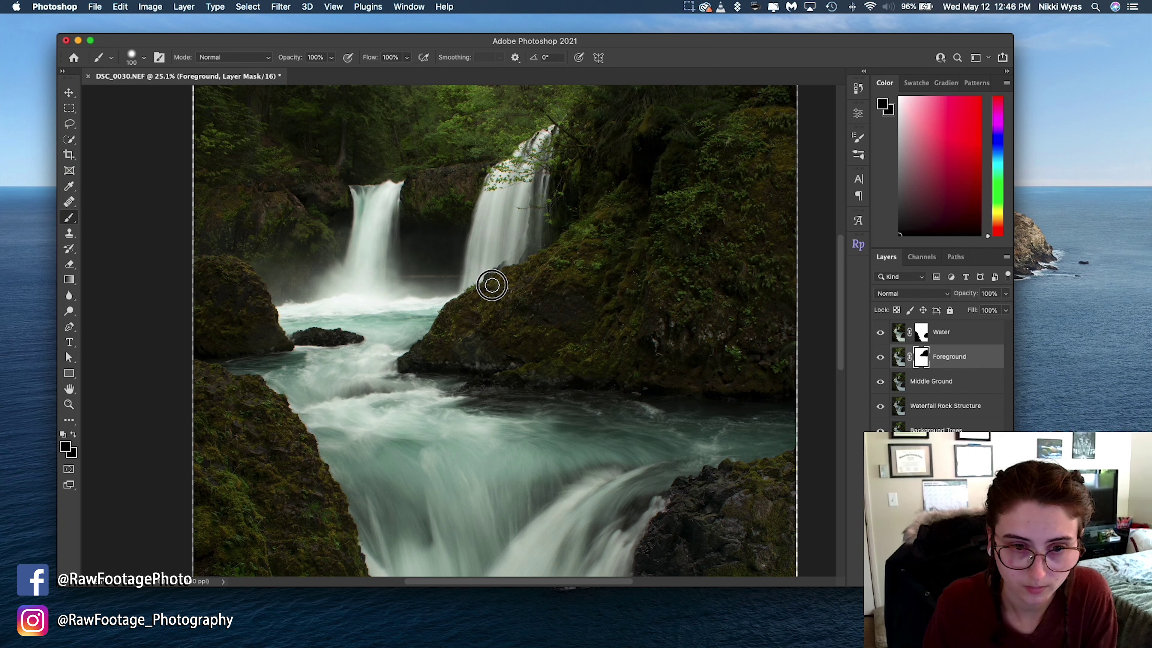
key(bracketright)
key(bracketright)
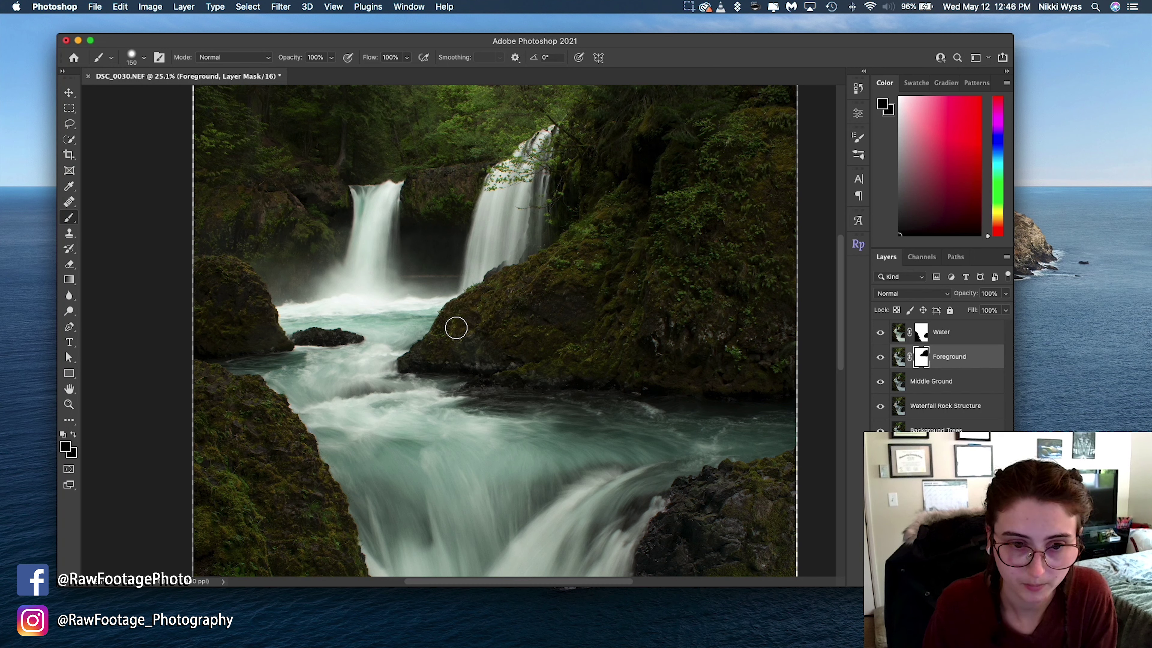
key(bracketright)
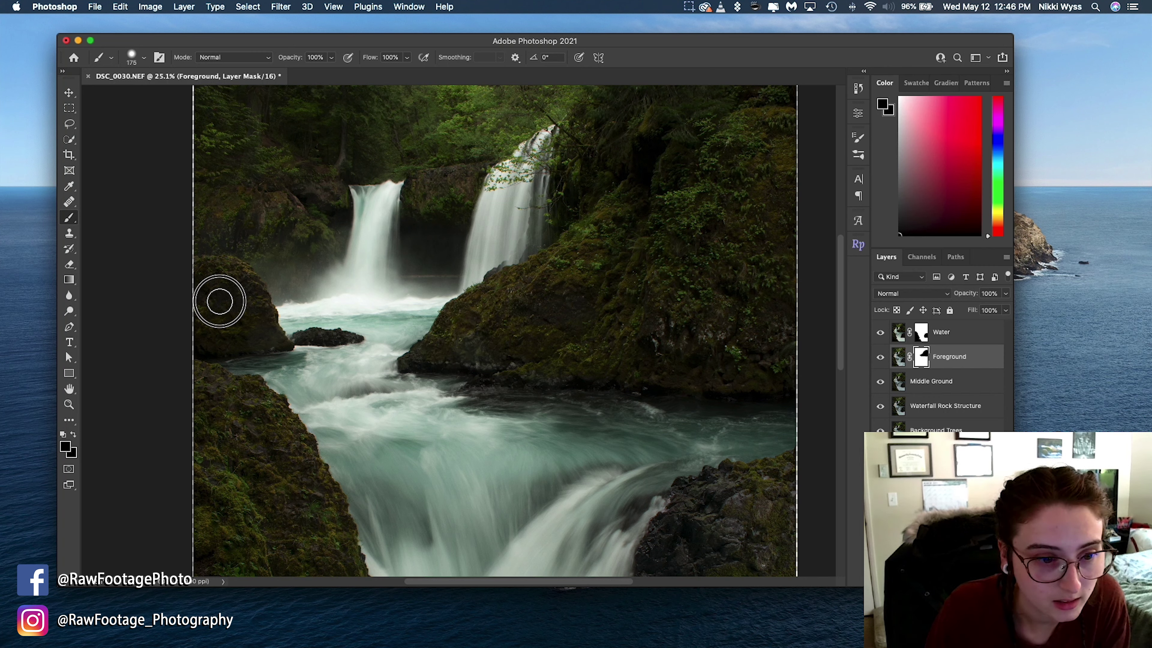
mouse_move(219, 286)
mouse_down()
mouse_move(198, 268)
mouse_move(183, 291)
mouse_move(216, 312)
mouse_move(195, 332)
mouse_move(201, 349)
mouse_move(270, 334)
mouse_move(239, 278)
mouse_move(211, 268)
mouse_move(232, 320)
mouse_up()
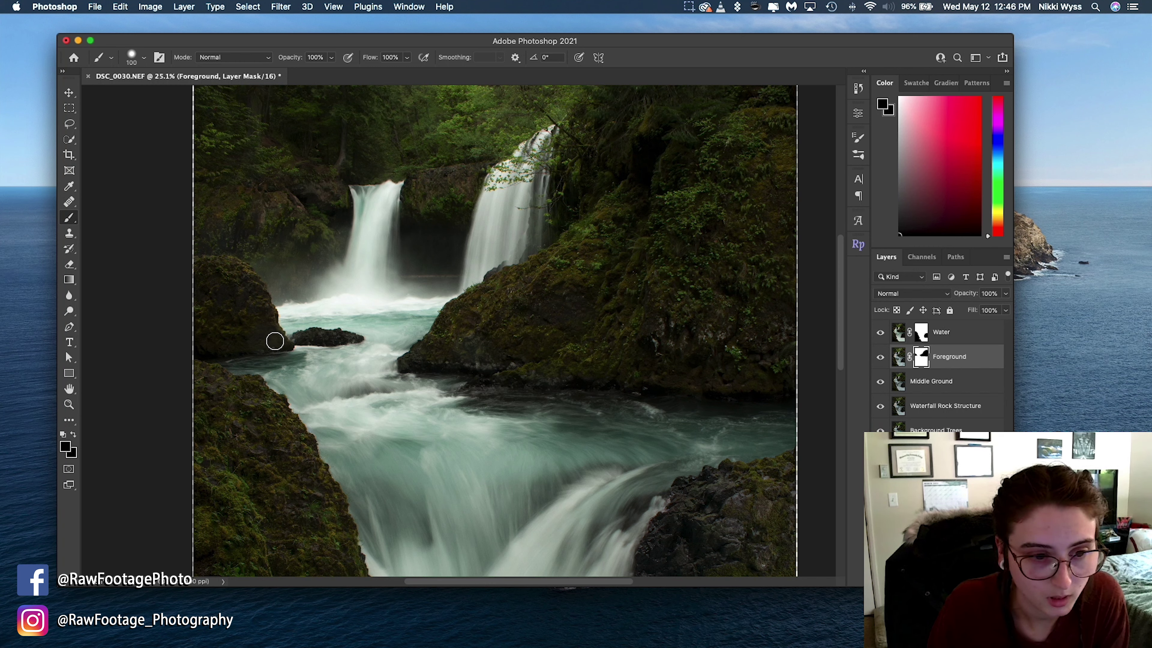
key(bracketright)
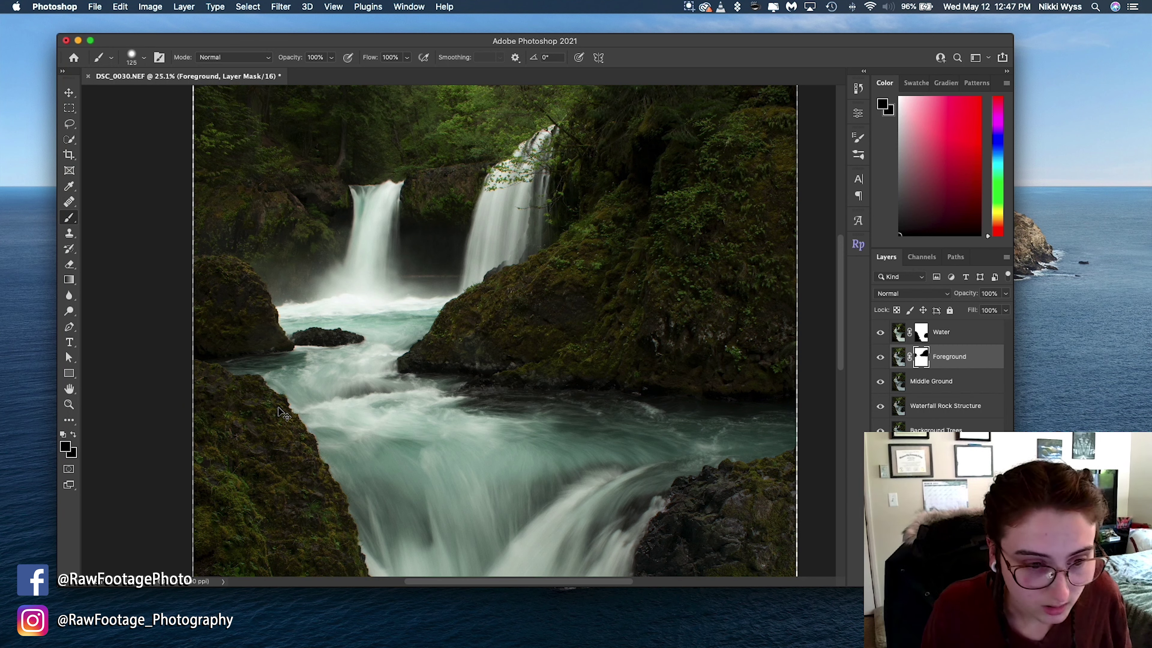
drag(279, 411, 319, 417)
Zoom in on the mossy rock edge and undo the last two stray mask strokes
scroll(332, 415, up, 5)
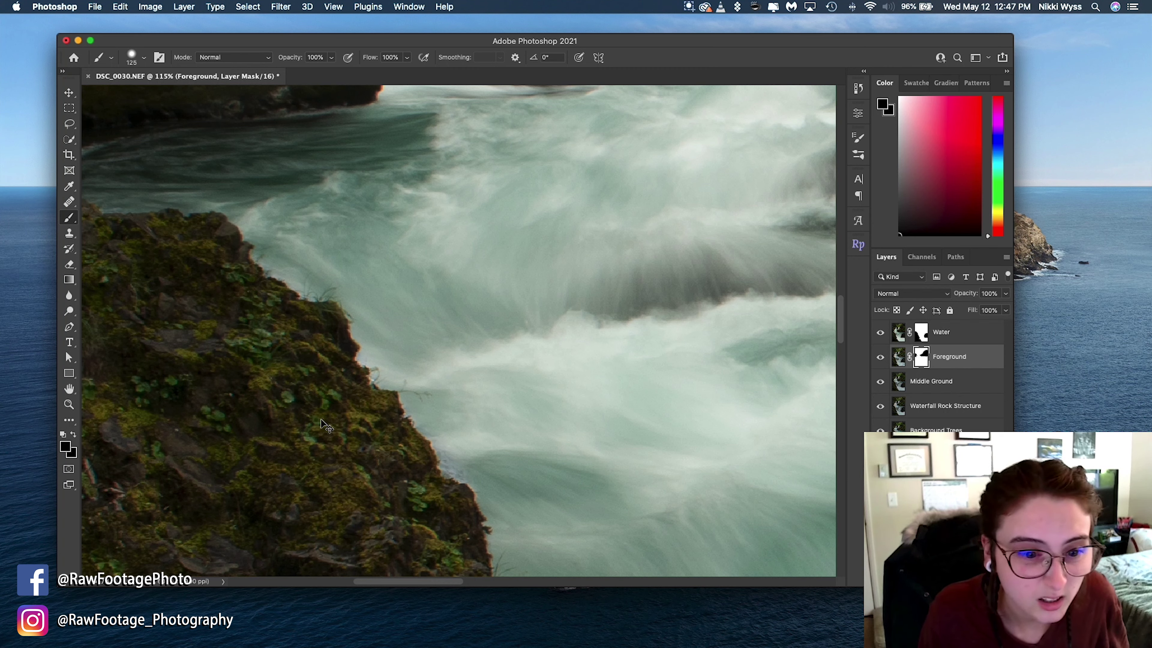
key(super+z)
key(super+z)
key(super+z)
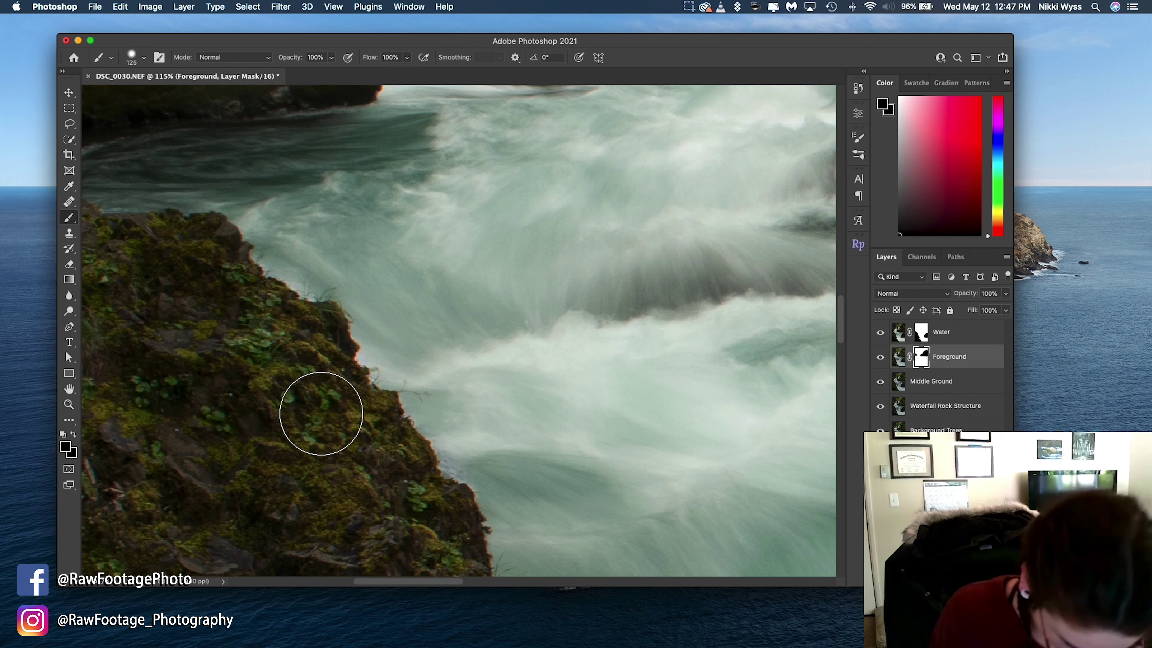
key(super+z)
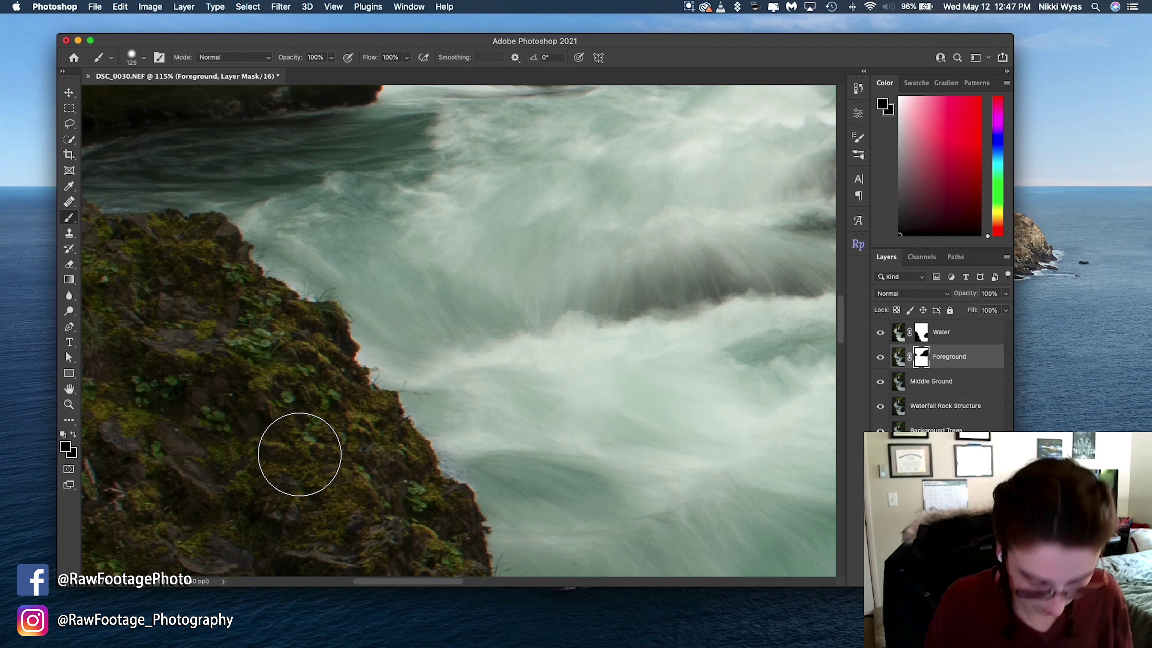
scroll(300, 454, up, 6)
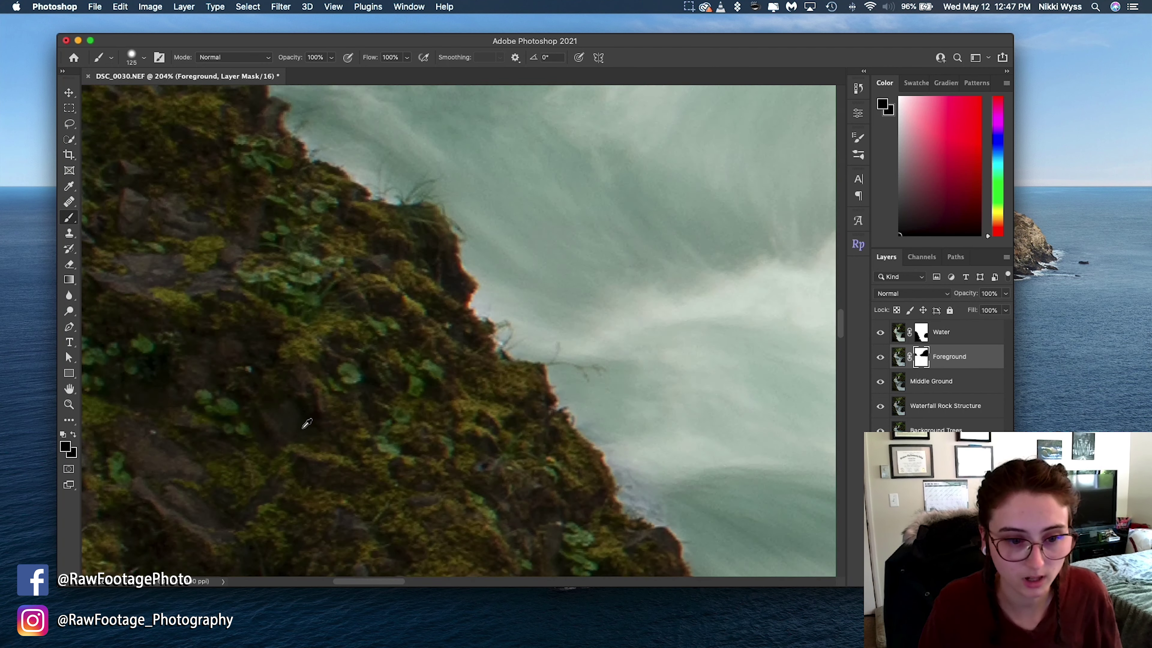
scroll(307, 423, down, 8)
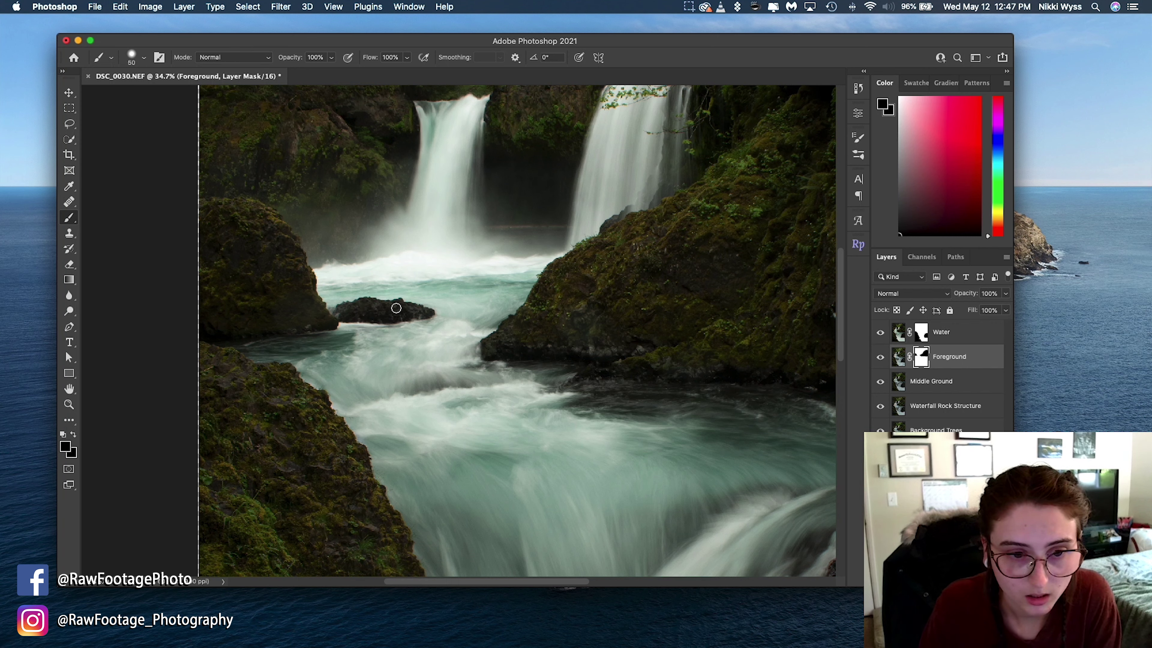
Resize the brush and rework the Foreground mask around the midstream rock and right rock
key(bracketleft)
key(bracketleft)
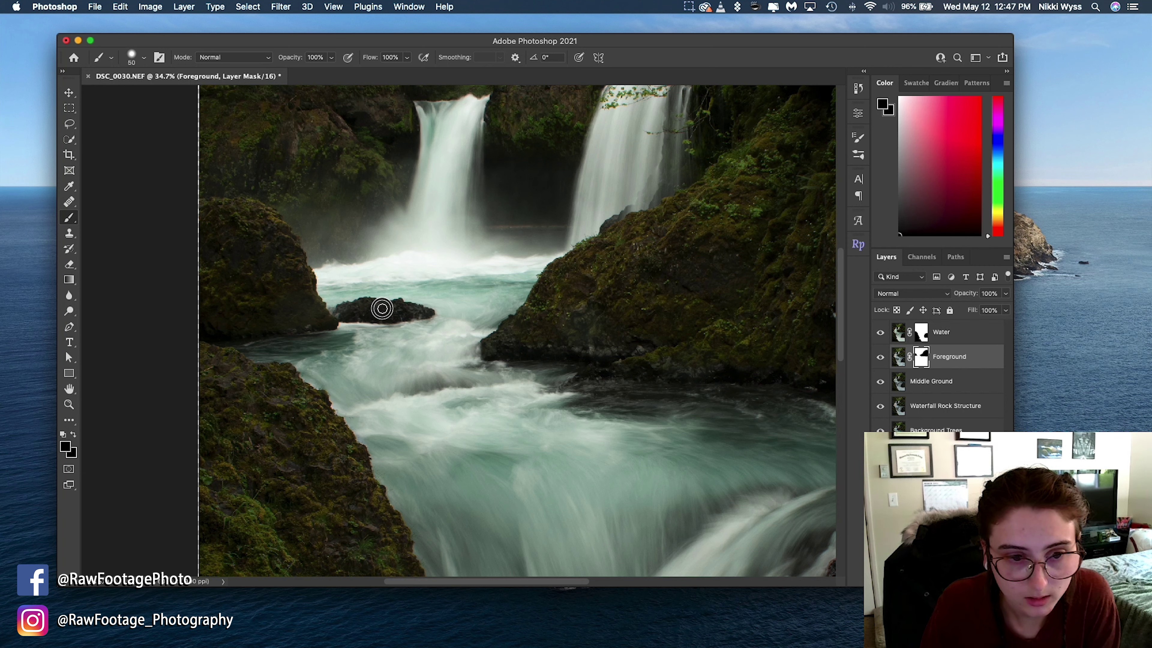
key(bracketright)
key(bracketright)
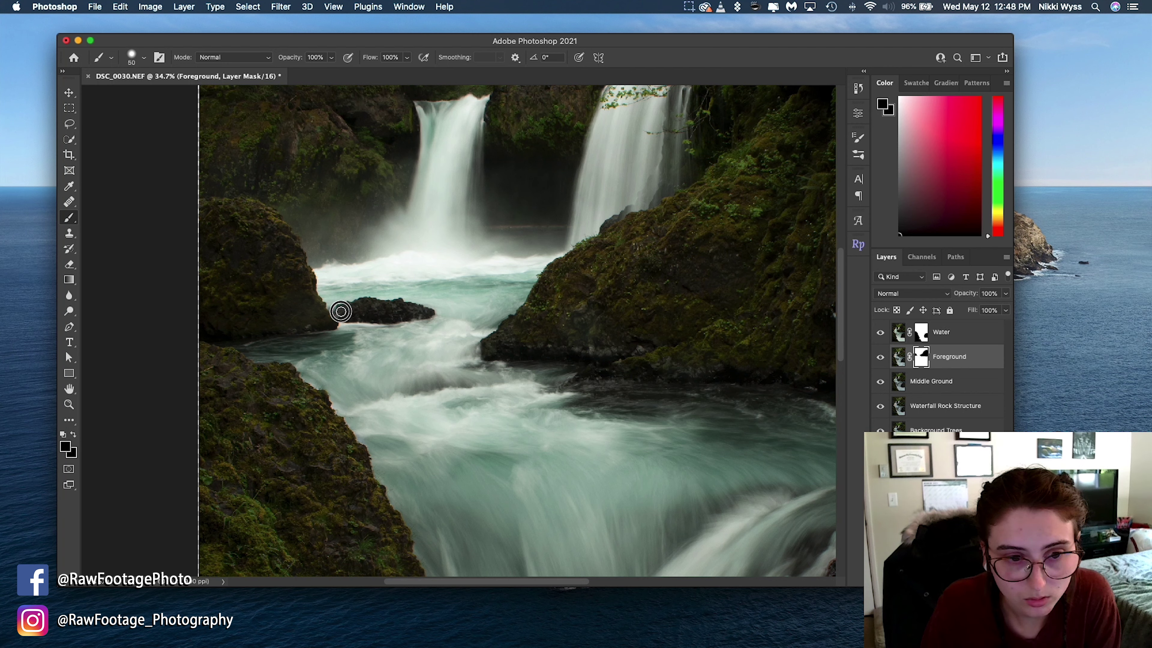
key(bracketright)
key(bracketright)
key(bracketright)
scroll(694, 326, right, 3)
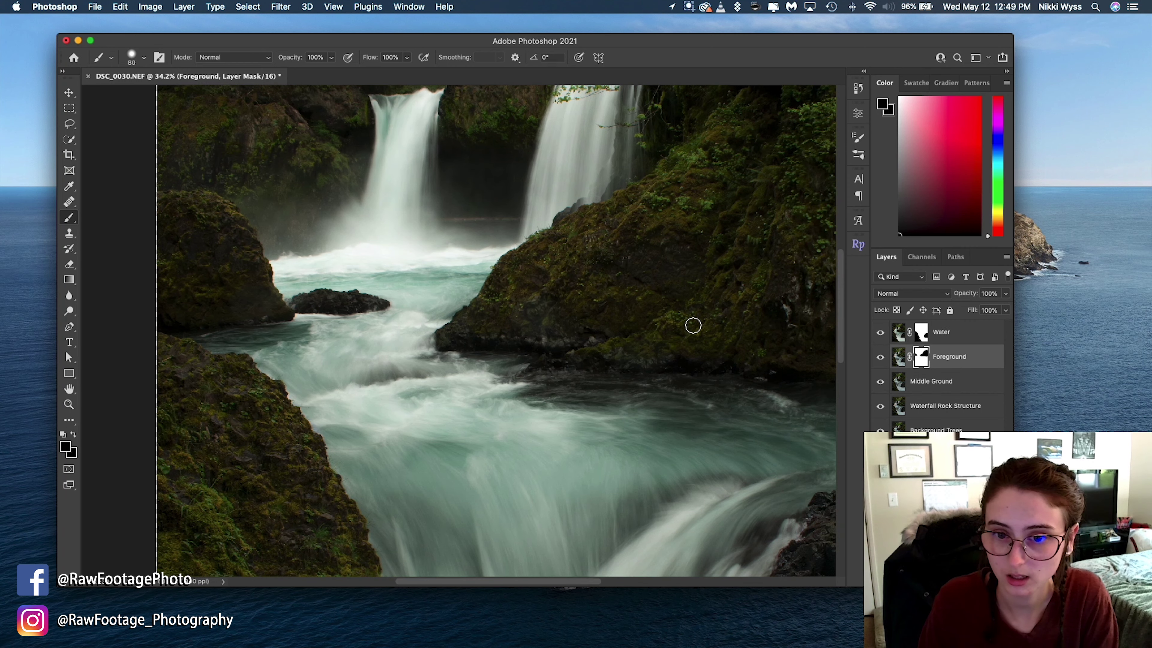
scroll(696, 328, up, 2)
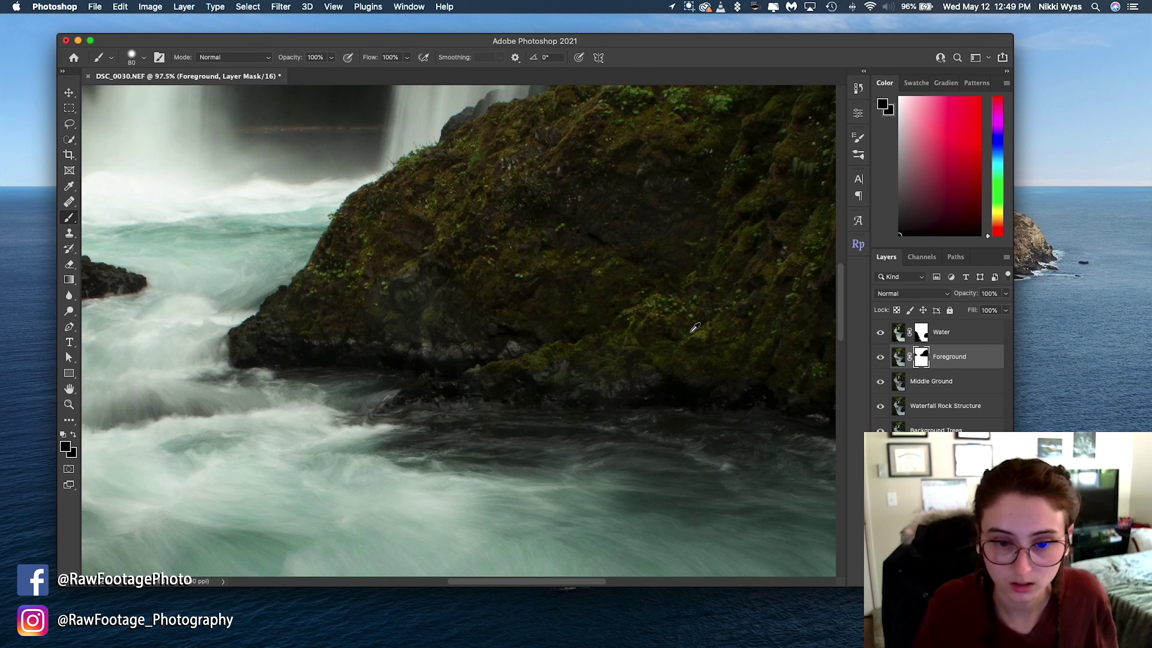
scroll(694, 327, down, 3)
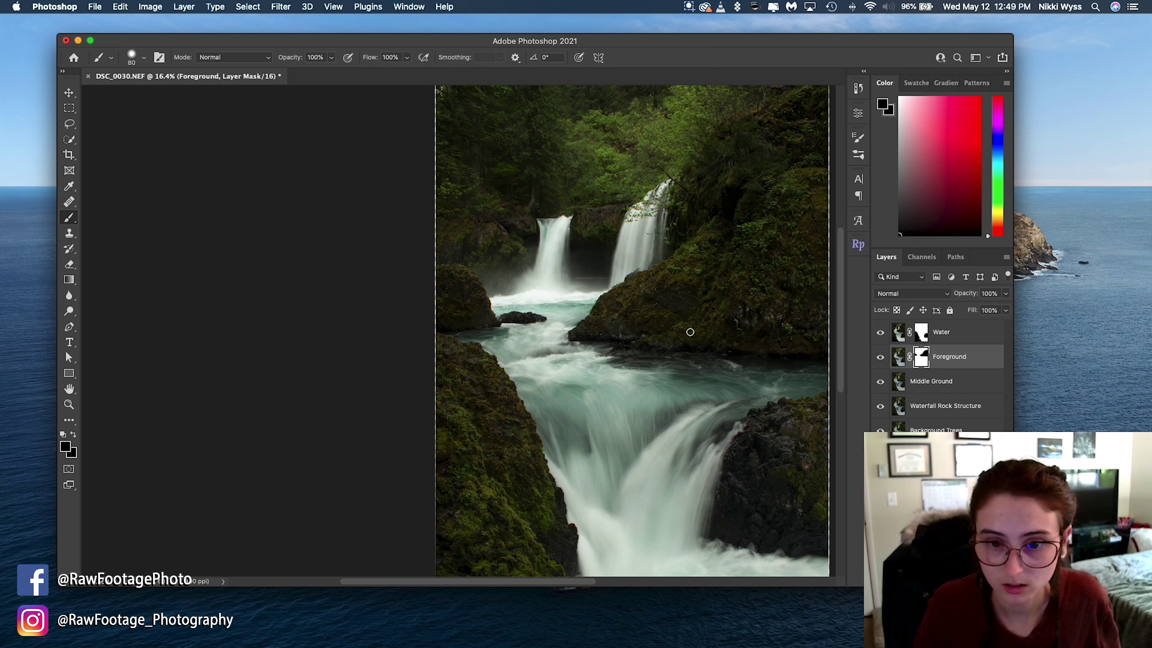
scroll(690, 332, right, 5)
scroll(689, 332, up, 3)
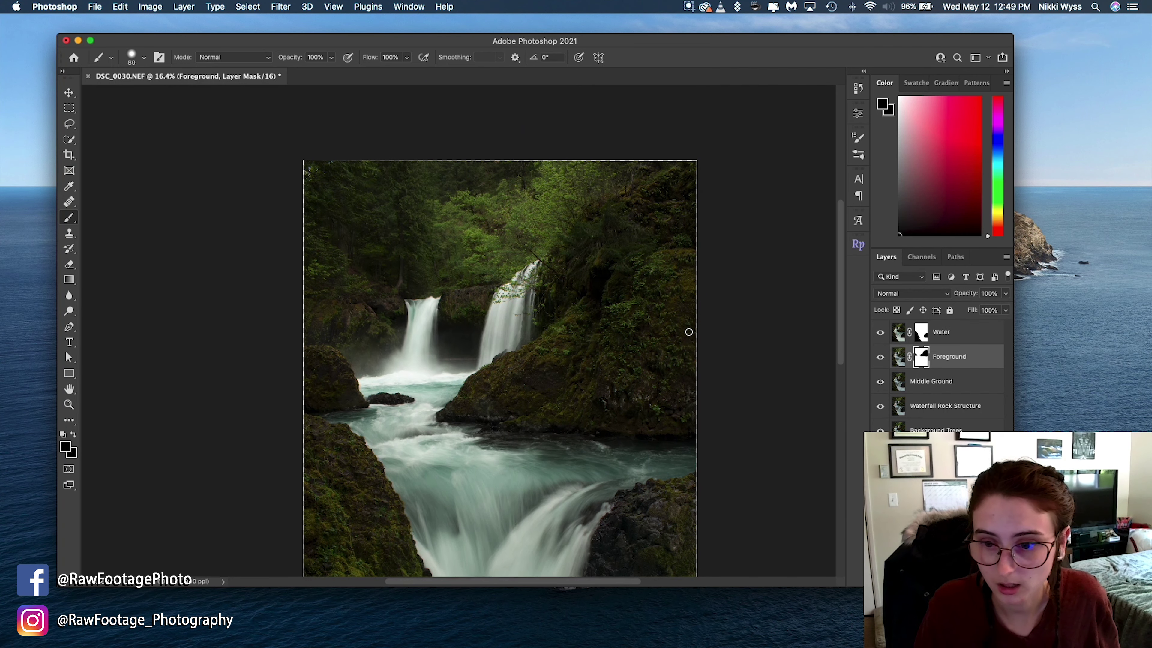
scroll(688, 332, down, 2)
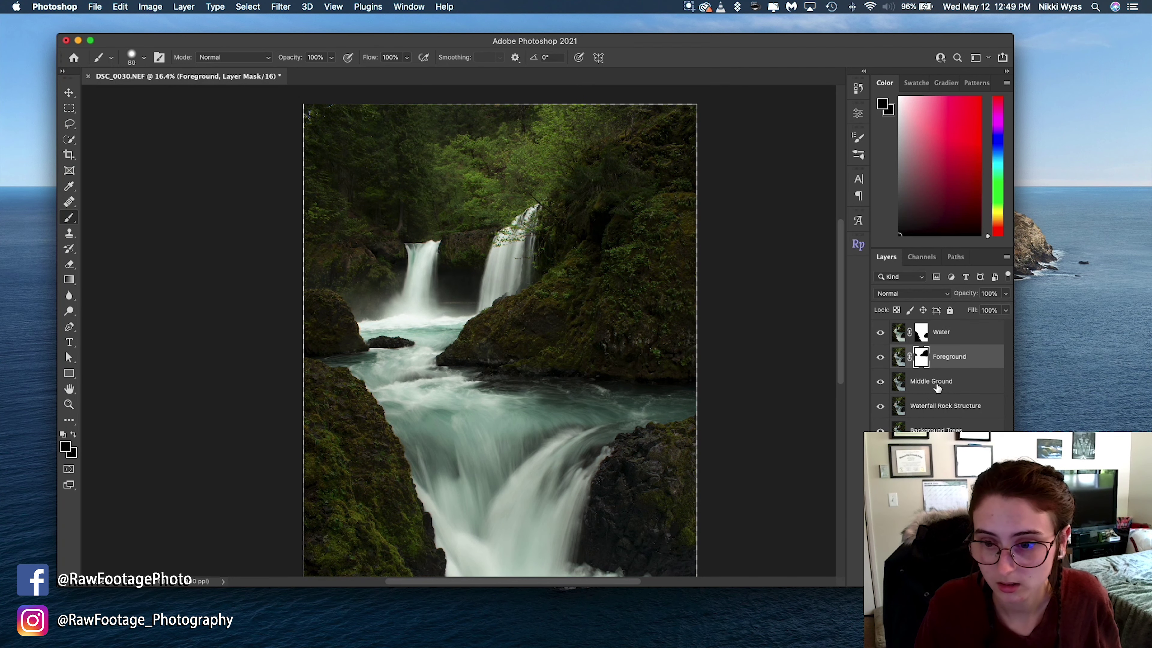
Select the Middle Ground layer and paint its mask over the mossy cliff between the falls
click(968, 384)
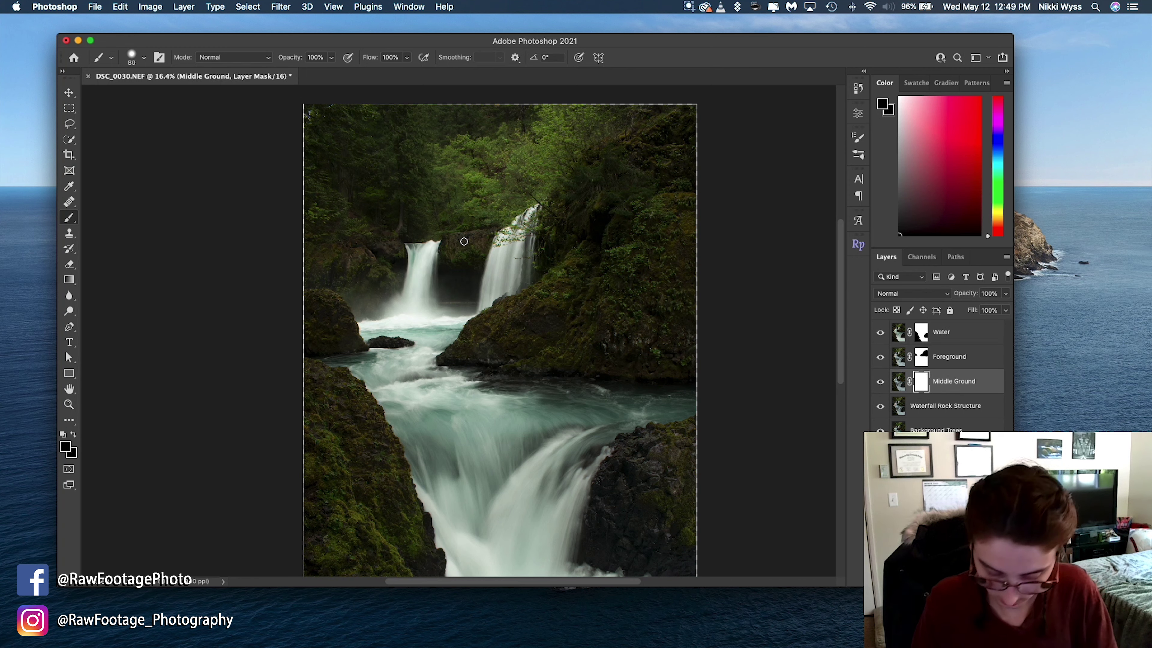
key(bracketright)
key(bracketright)
key(bracketright)
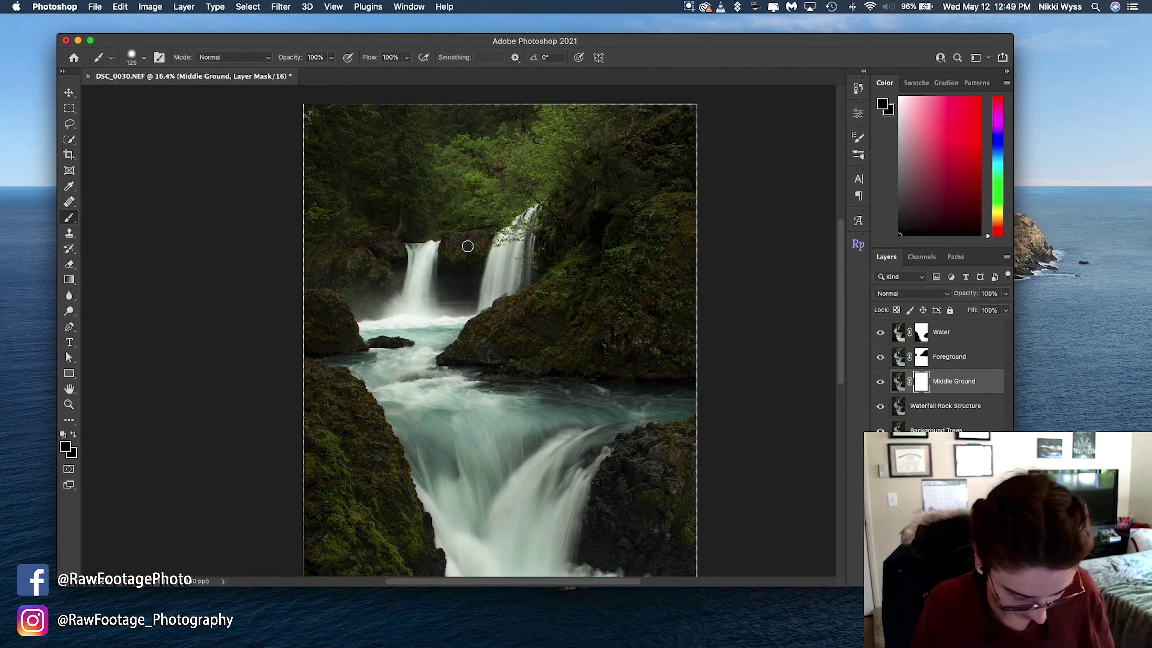
scroll(472, 242, up, 5)
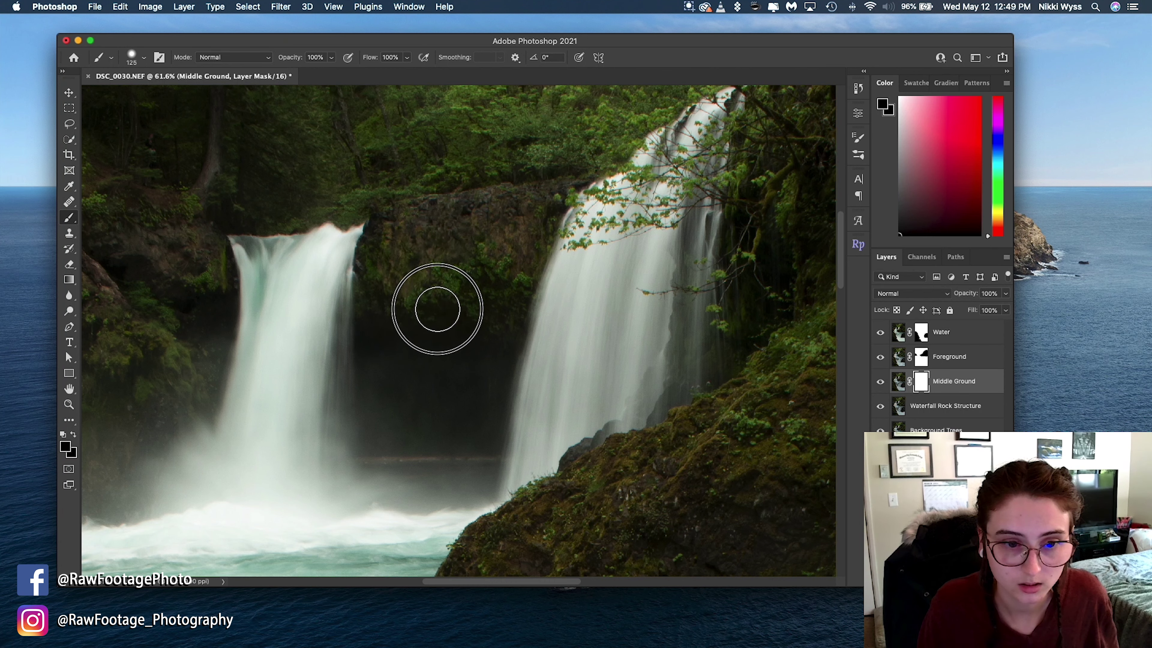
mouse_move(438, 296)
mouse_down()
mouse_move(450, 288)
mouse_move(443, 312)
mouse_move(521, 251)
mouse_move(501, 316)
mouse_move(509, 260)
mouse_move(538, 214)
mouse_move(528, 201)
mouse_move(426, 216)
mouse_move(380, 277)
mouse_move(473, 268)
mouse_move(414, 291)
mouse_move(486, 289)
mouse_move(442, 308)
mouse_move(391, 311)
mouse_move(453, 296)
mouse_move(494, 329)
mouse_move(502, 253)
mouse_move(466, 206)
mouse_move(394, 222)
mouse_move(380, 267)
mouse_move(407, 227)
mouse_move(542, 193)
mouse_move(489, 269)
mouse_move(566, 175)
mouse_move(497, 302)
mouse_move(442, 247)
mouse_move(431, 256)
mouse_up()
scroll(229, 308, left, 6)
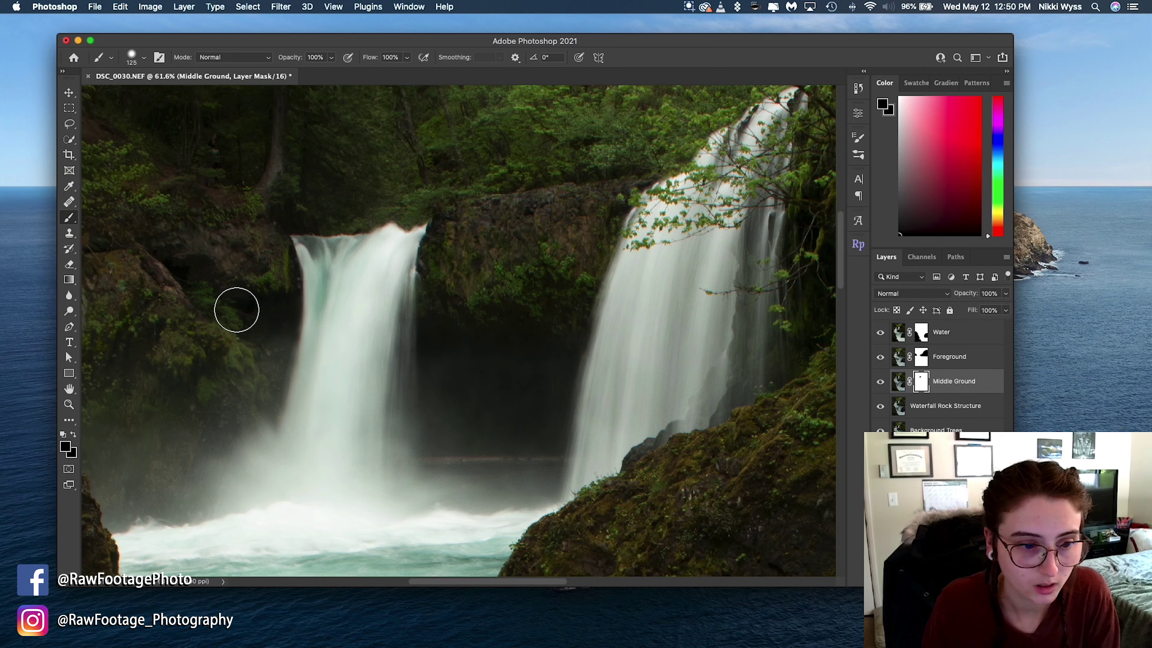
scroll(236, 310, left, 8)
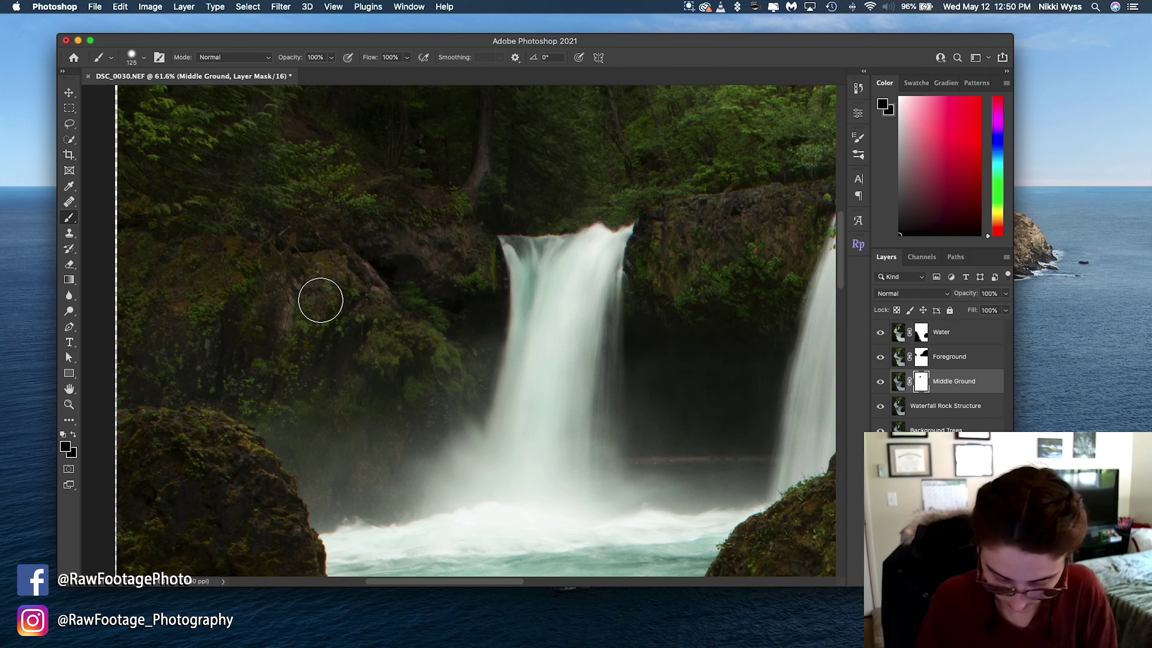
key(bracketright)
key(bracketright)
key(bracketright)
key(bracketright)
key(bracketright)
key(bracketright)
key(bracketright)
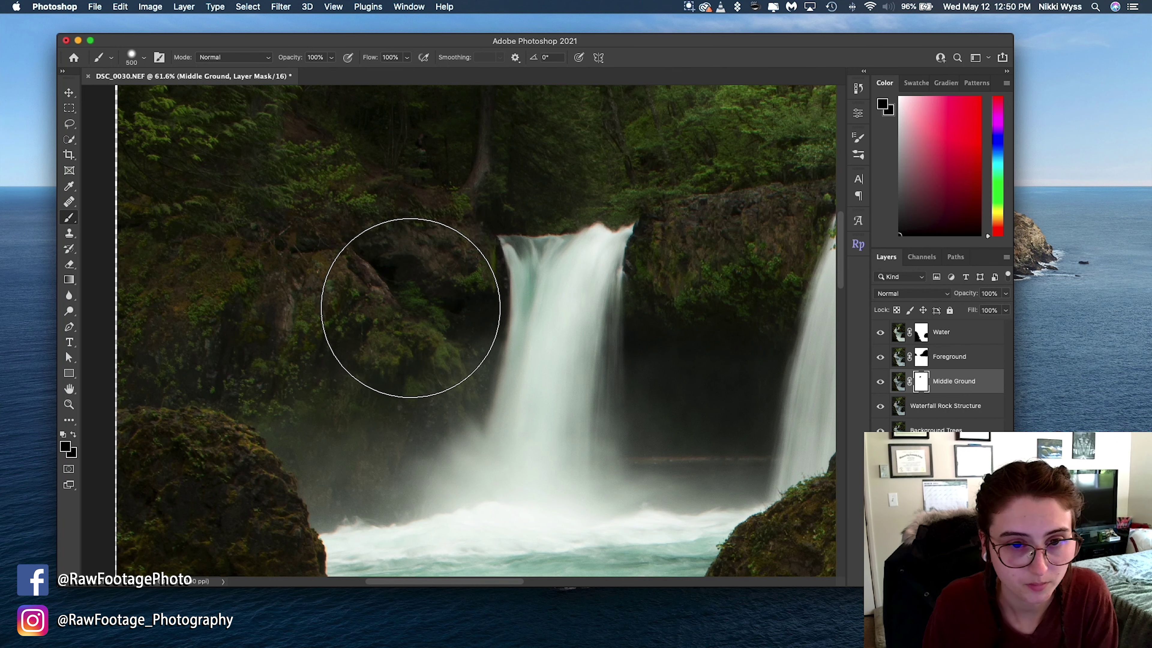
key(bracketleft)
key(bracketleft)
key(bracketleft)
key(bracketleft)
key(bracketleft)
key(bracketleft)
key(bracketleft)
key(bracketleft)
key(bracketleft)
scroll(406, 319, right, 10)
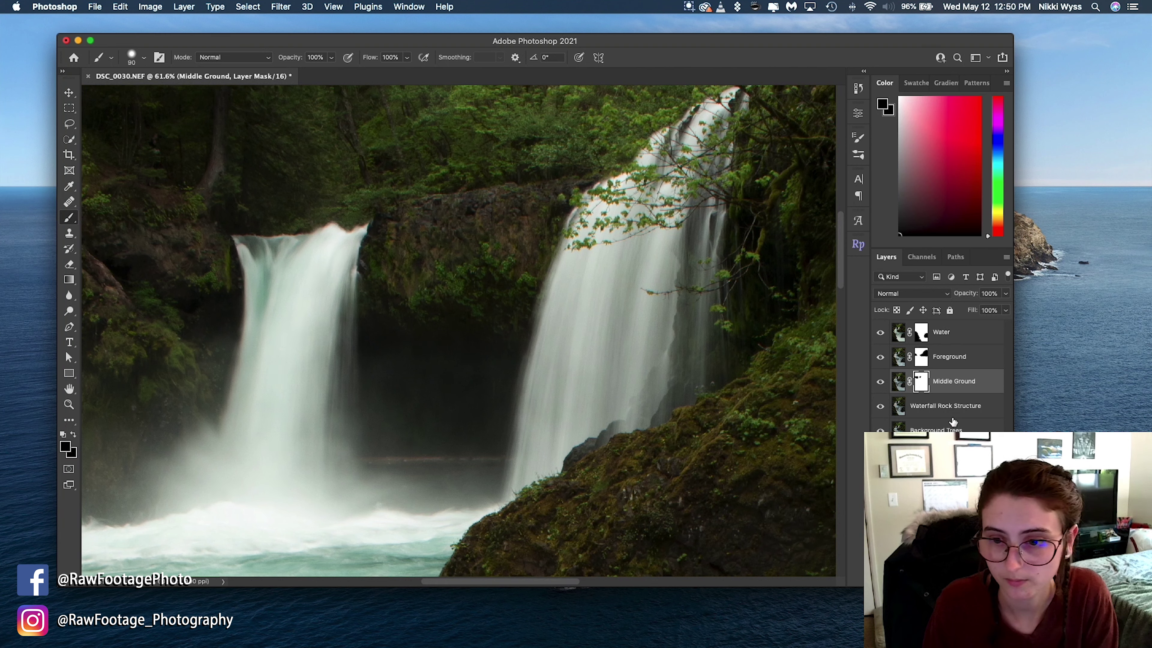
key(alt+bracketleft)
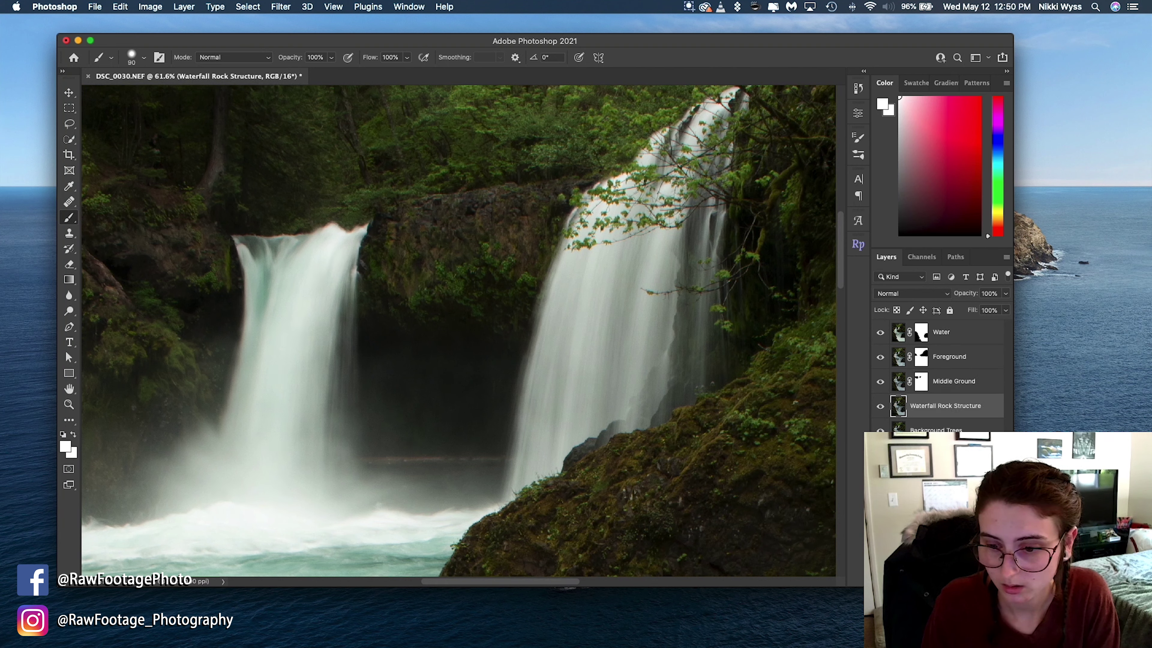
Target the Waterfall Rock Structure mask and paint out the top-right foliage with a larger brush
key(super+backslash)
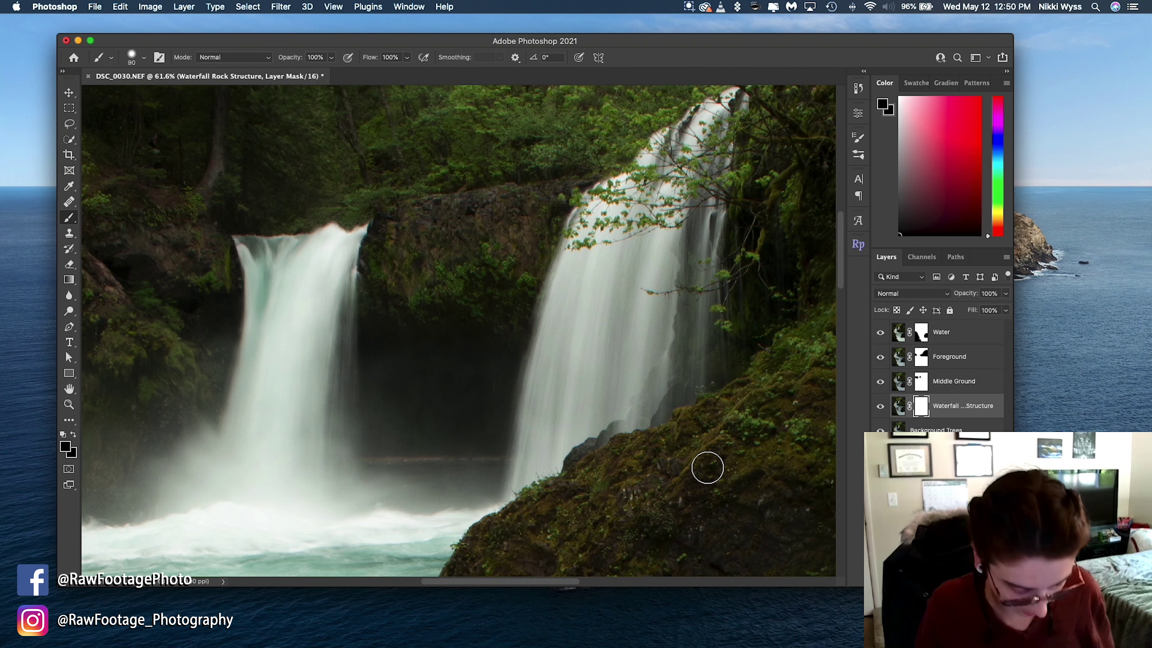
scroll(701, 467, up, 6)
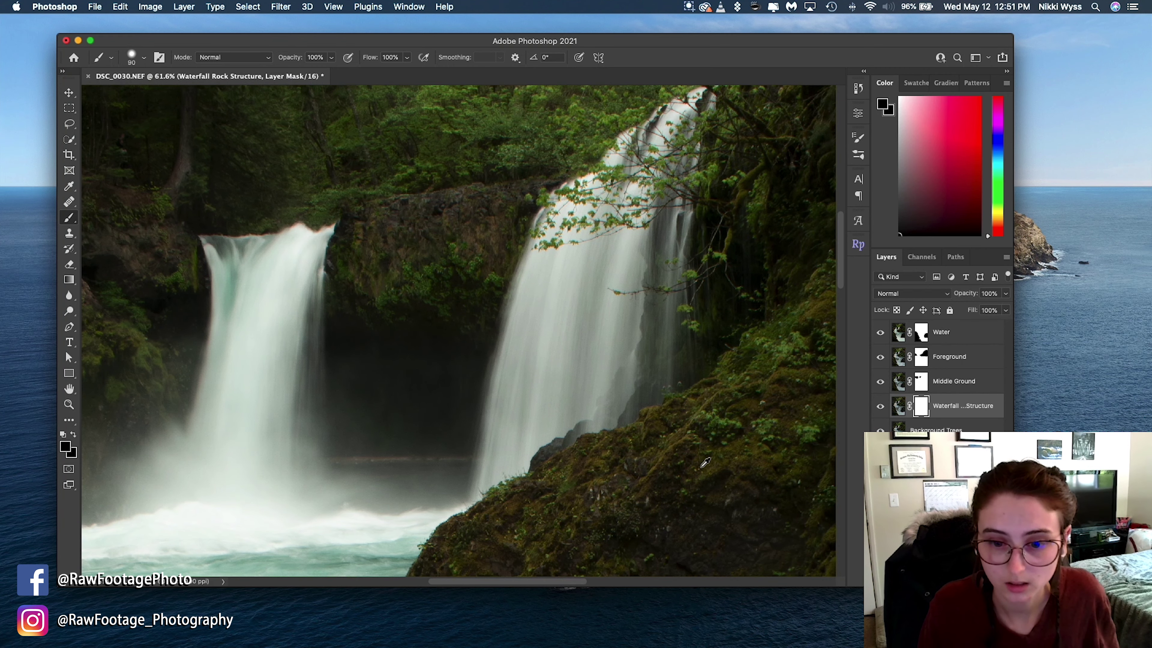
scroll(706, 462, down, 8)
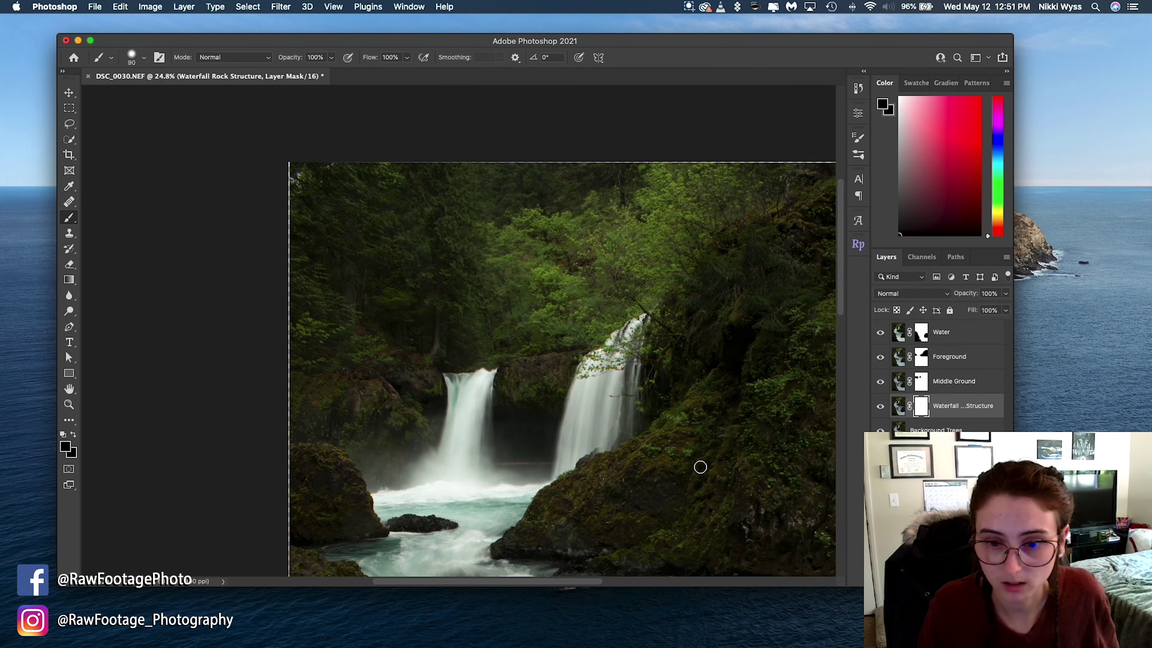
scroll(699, 454, right, 2)
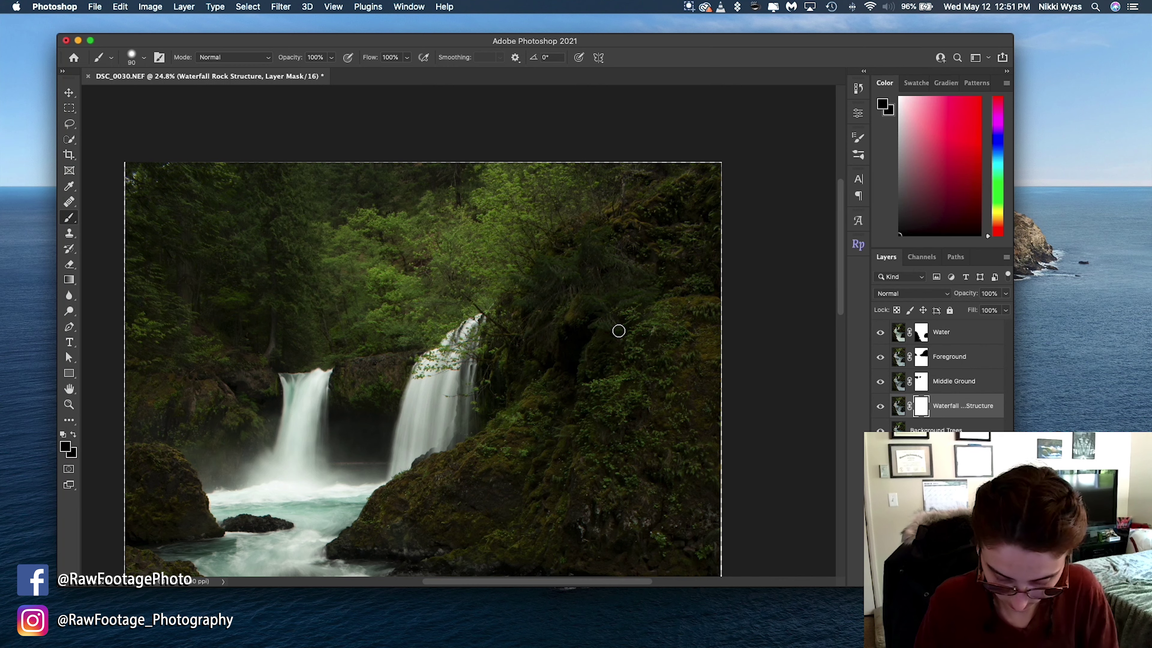
scroll(618, 331, down, 1)
key(bracketright)
key(bracketright)
key(bracketright)
key(bracketright)
key(bracketright)
key(bracketright)
key(bracketright)
key(bracketright)
key(bracketright)
key(bracketright)
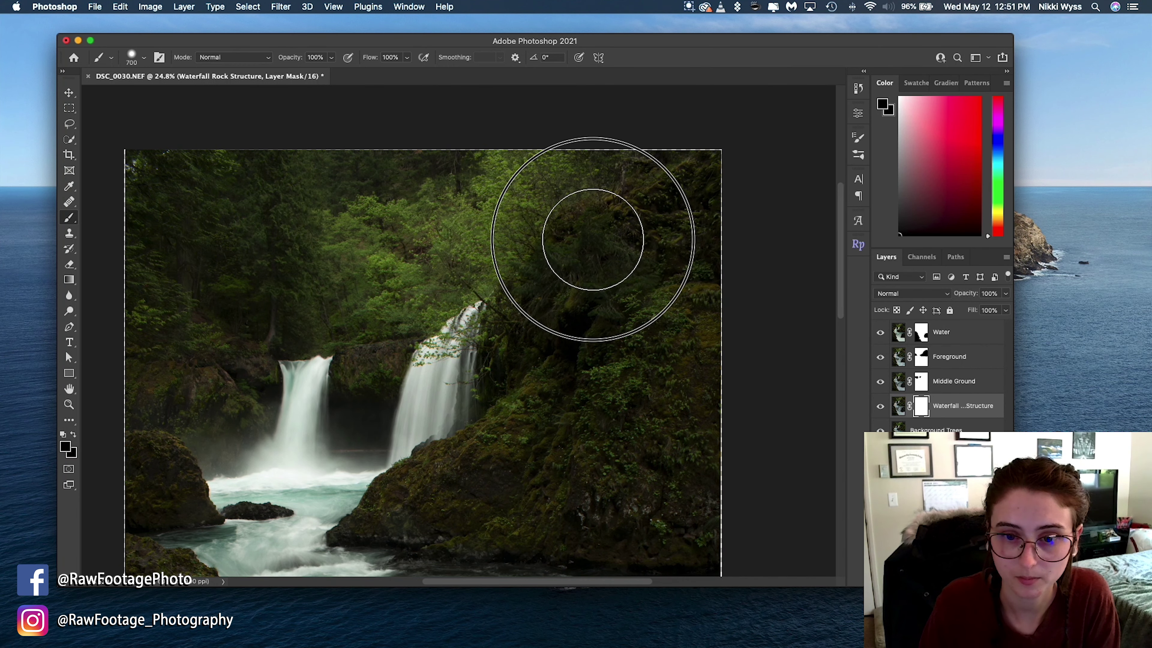
drag(711, 259, 612, 257)
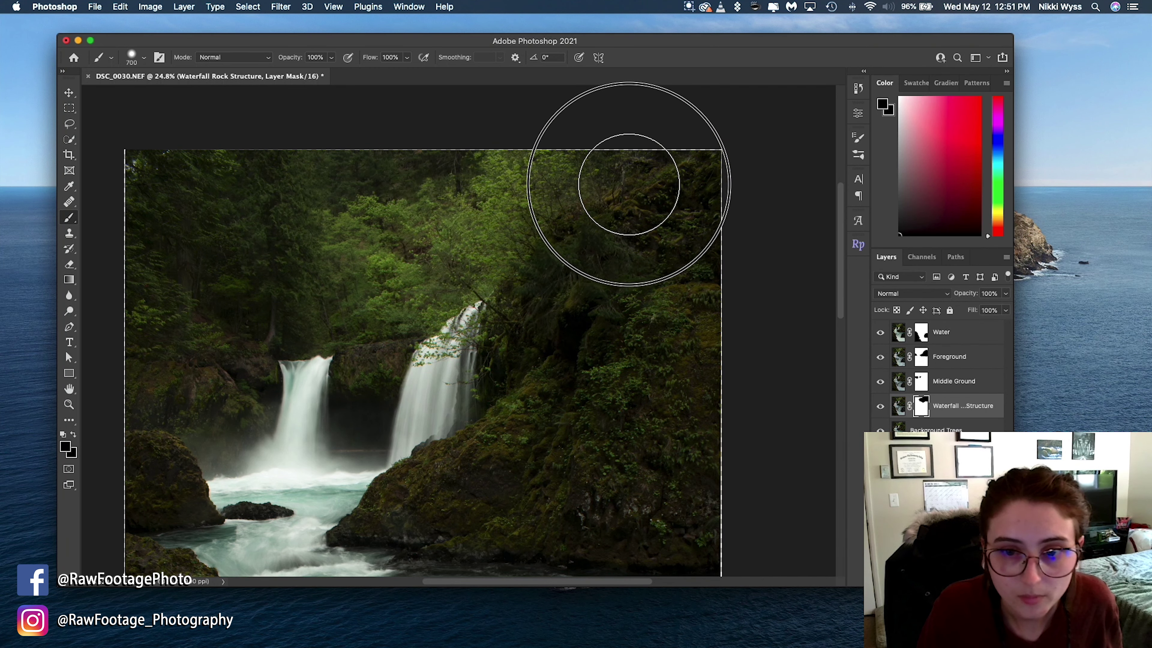
key(super+0)
key(c)
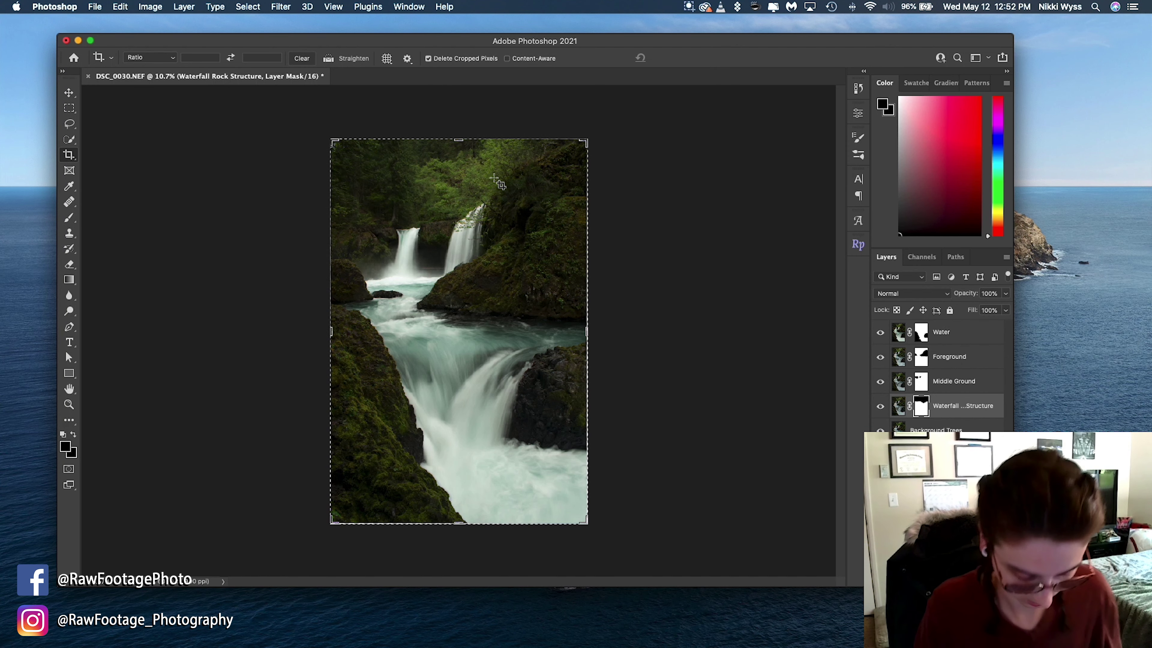
Crop the photo, nudging the top edge and raising the bottom edge to trim the bottom
scroll(482, 191, up, 3)
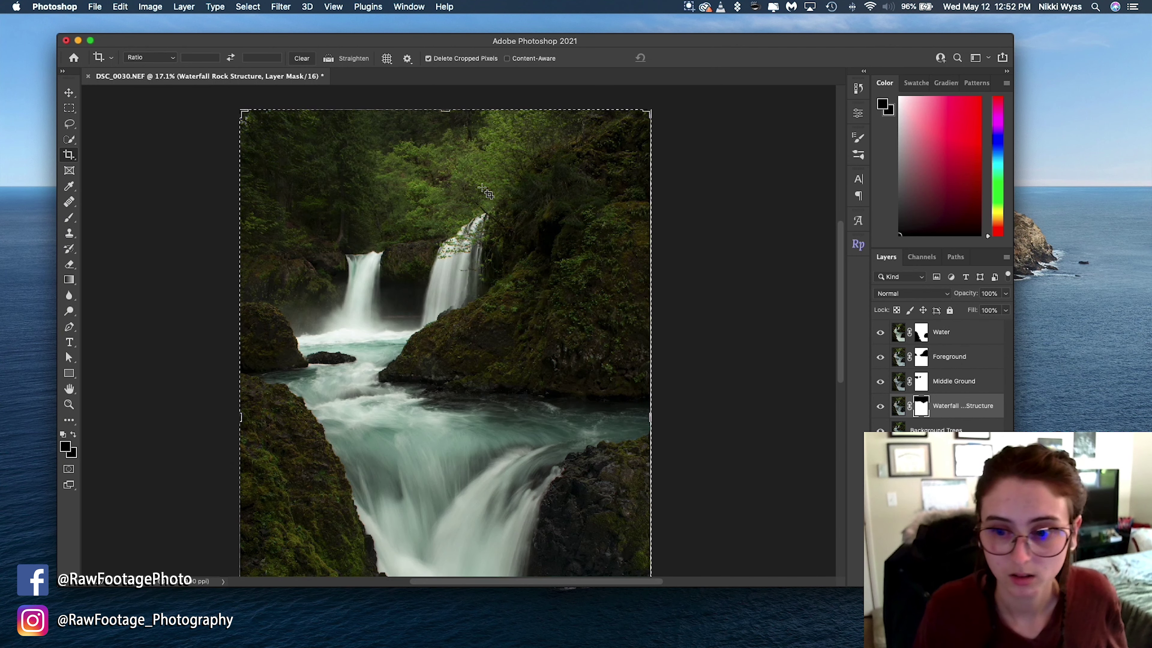
click(898, 336)
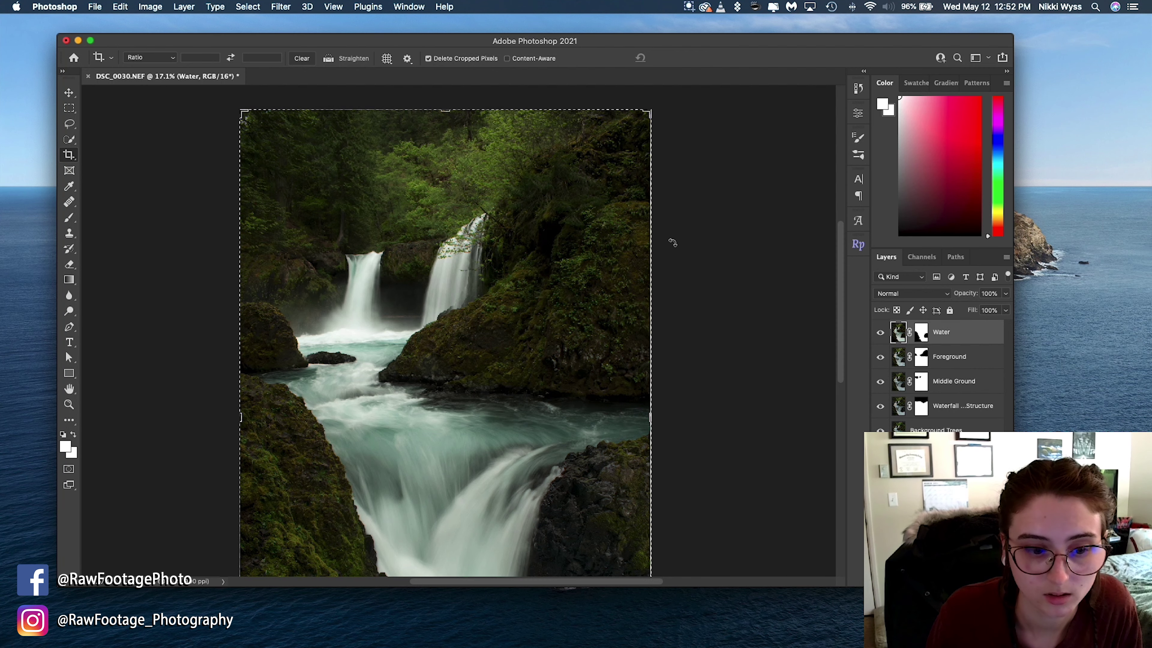
scroll(719, 267, down, 4)
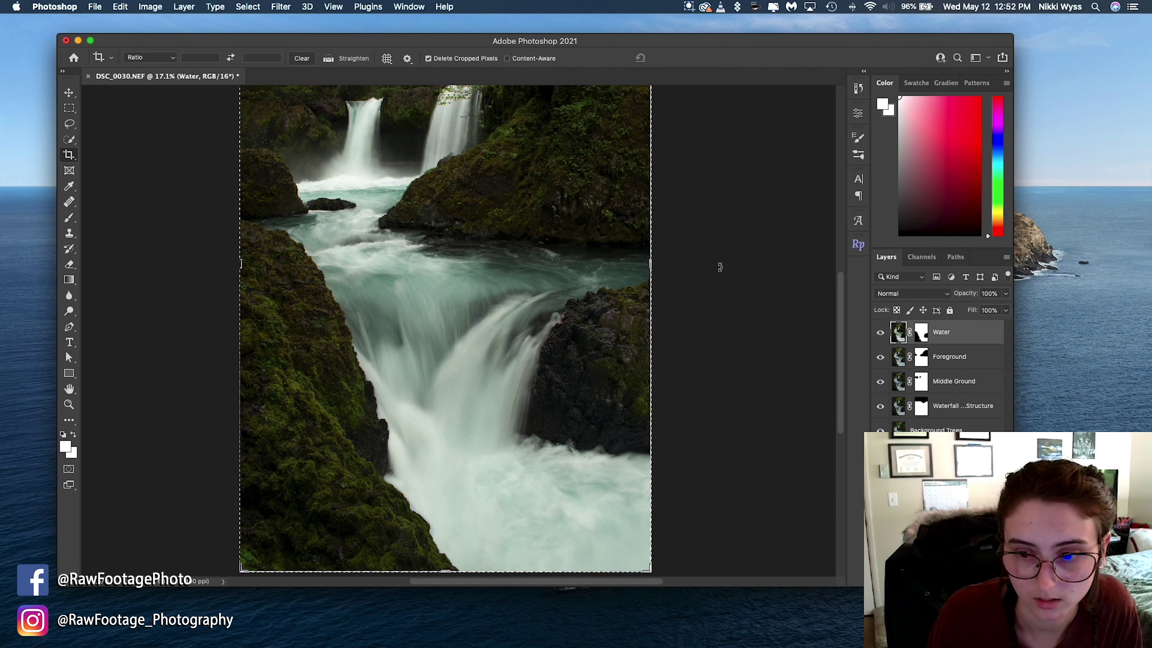
scroll(719, 267, up, 3)
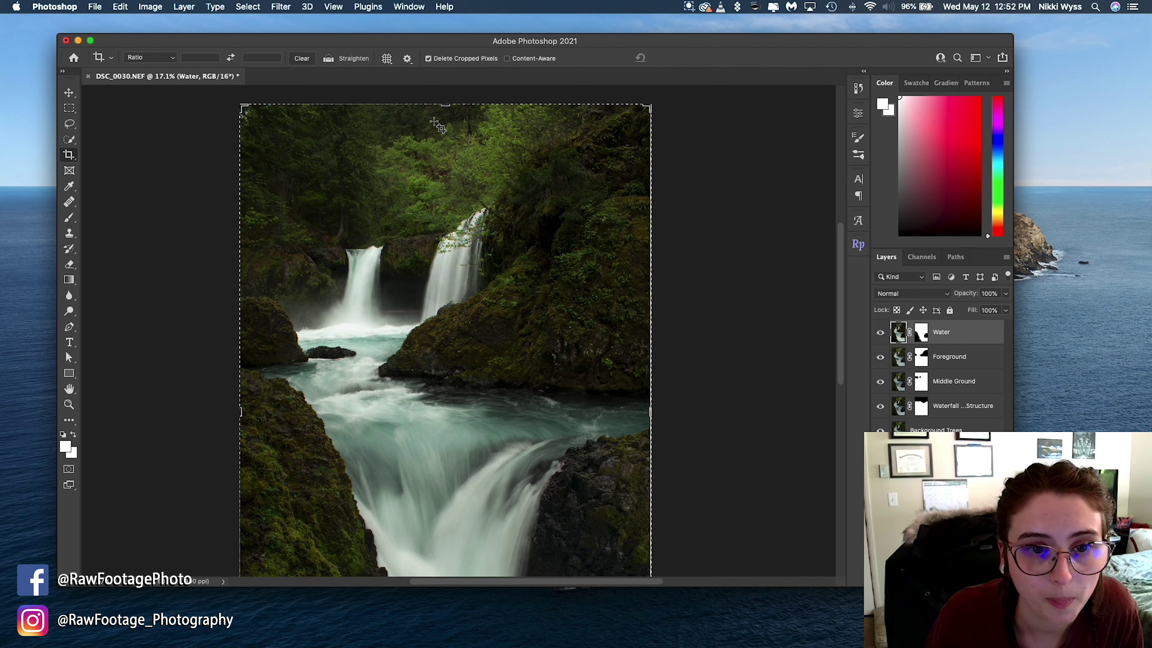
drag(443, 106, 444, 111)
scroll(703, 278, down, 5)
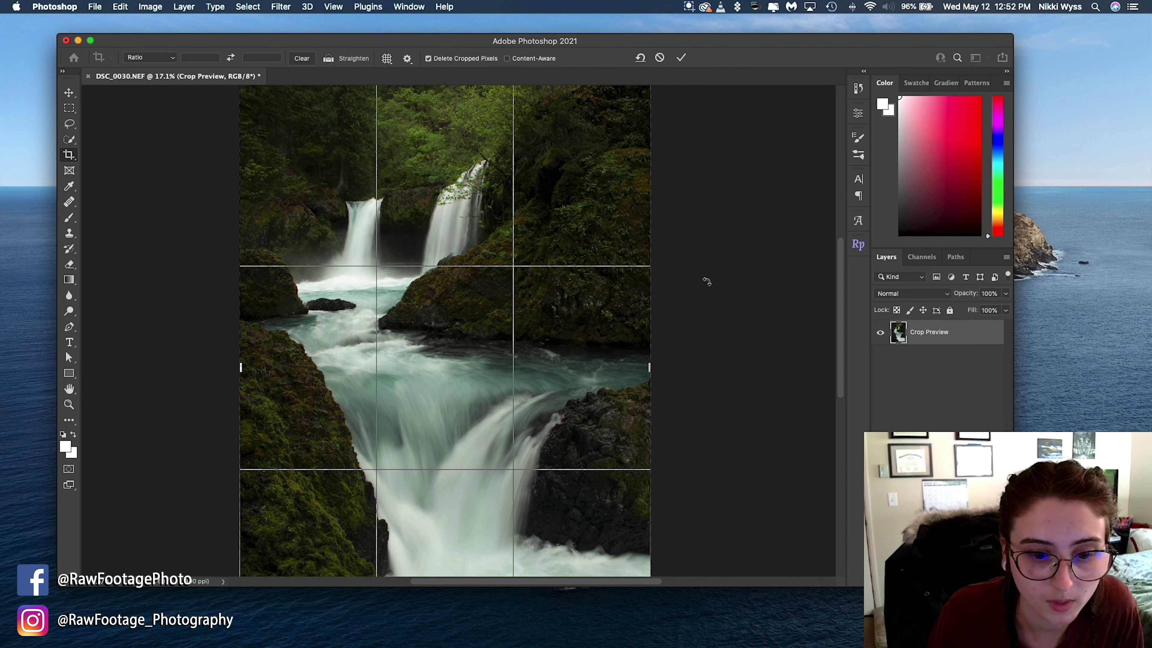
scroll(463, 473, down, 5)
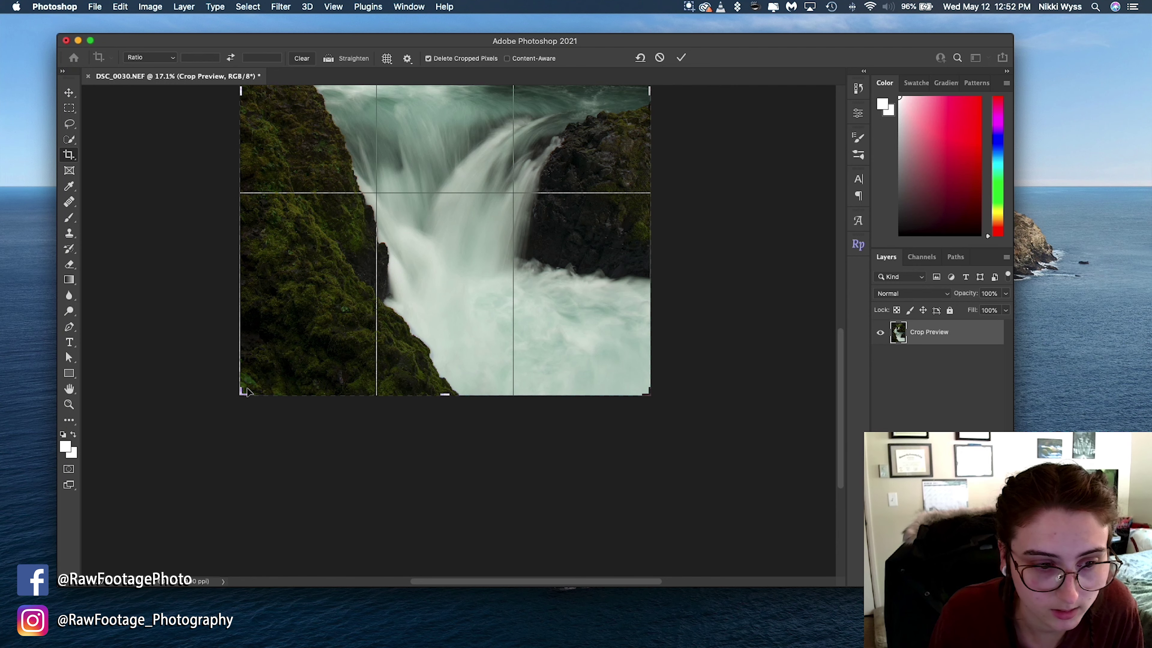
drag(445, 395, 444, 383)
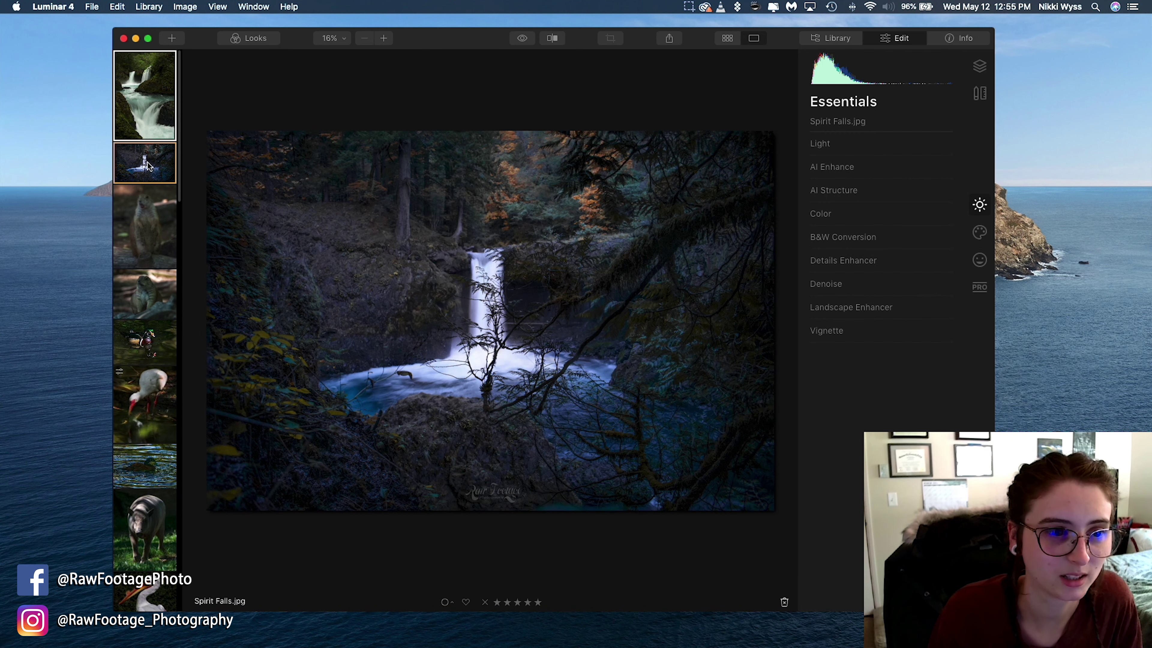
Trash the dark blue Spirit Falls thumbnail, then open the Spirit Falls - Layered image
click(156, 122)
click(150, 222)
click(142, 108)
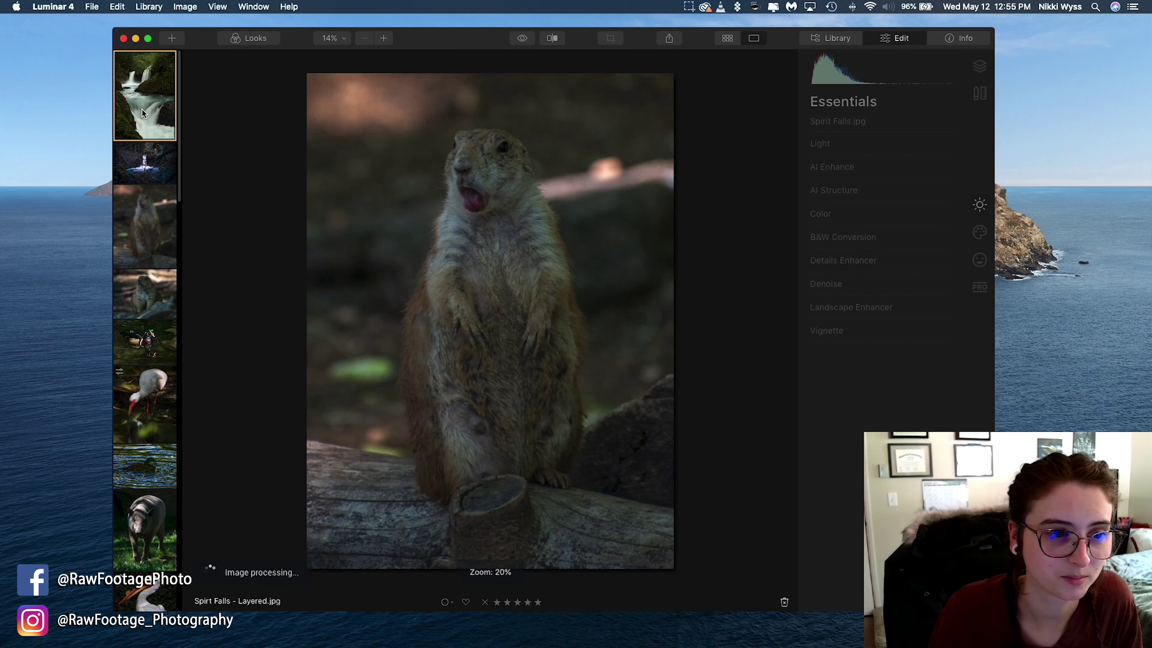
click(151, 167)
right_click(151, 168)
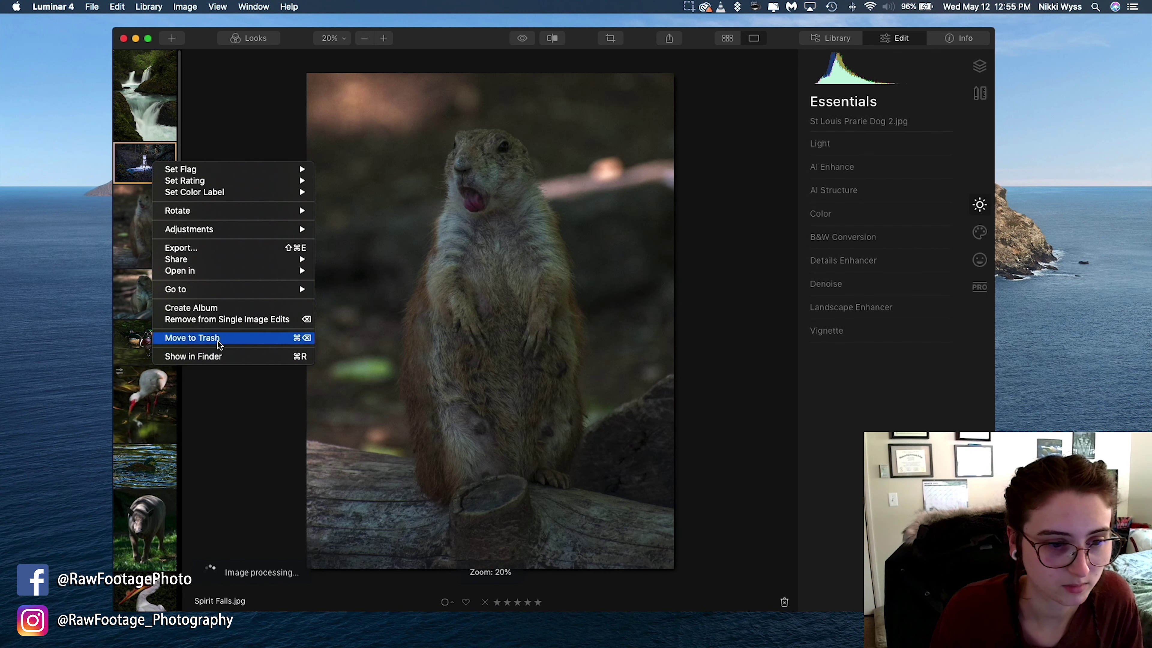
key(Escape)
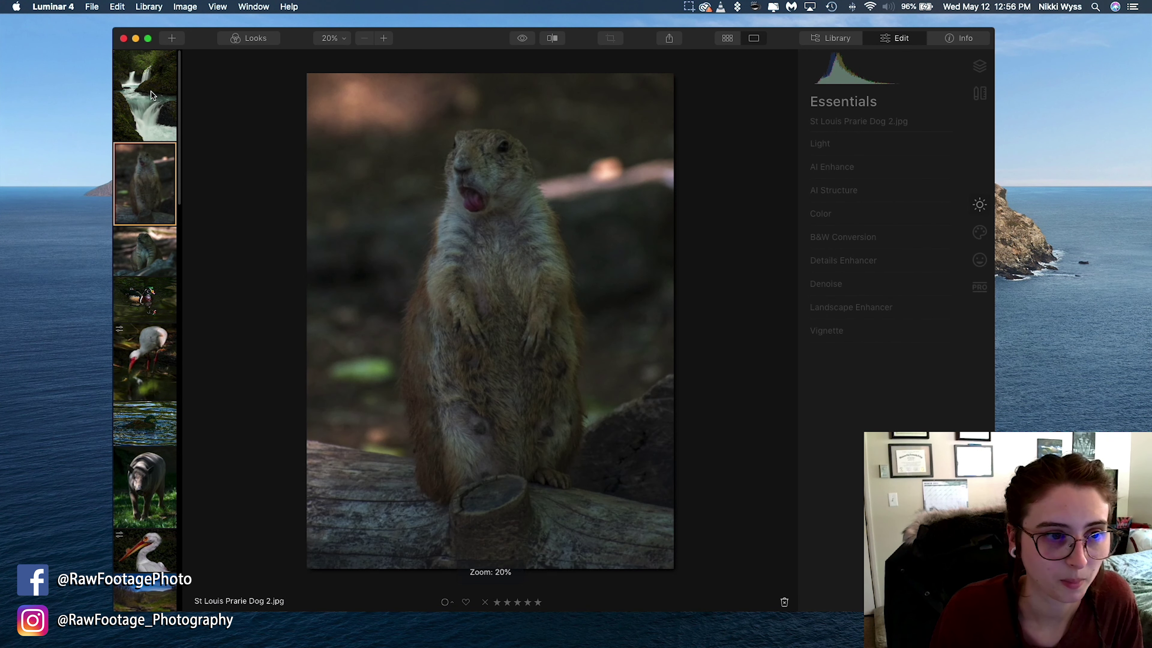
click(151, 92)
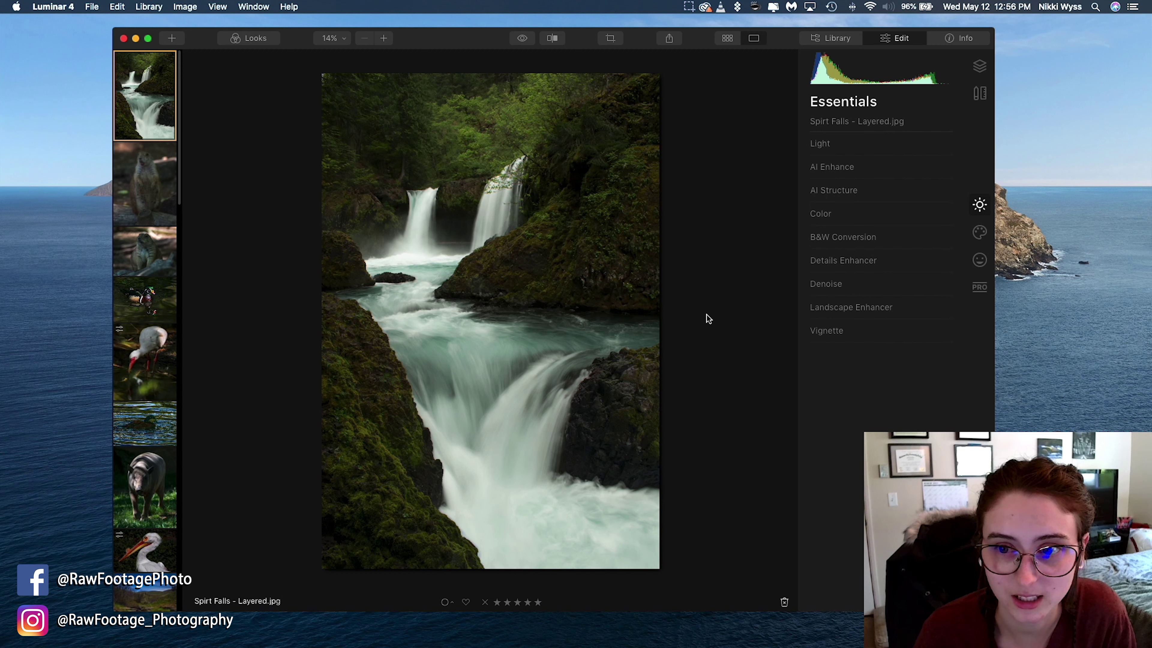
Expand the Light section in the Essentials panel
click(889, 142)
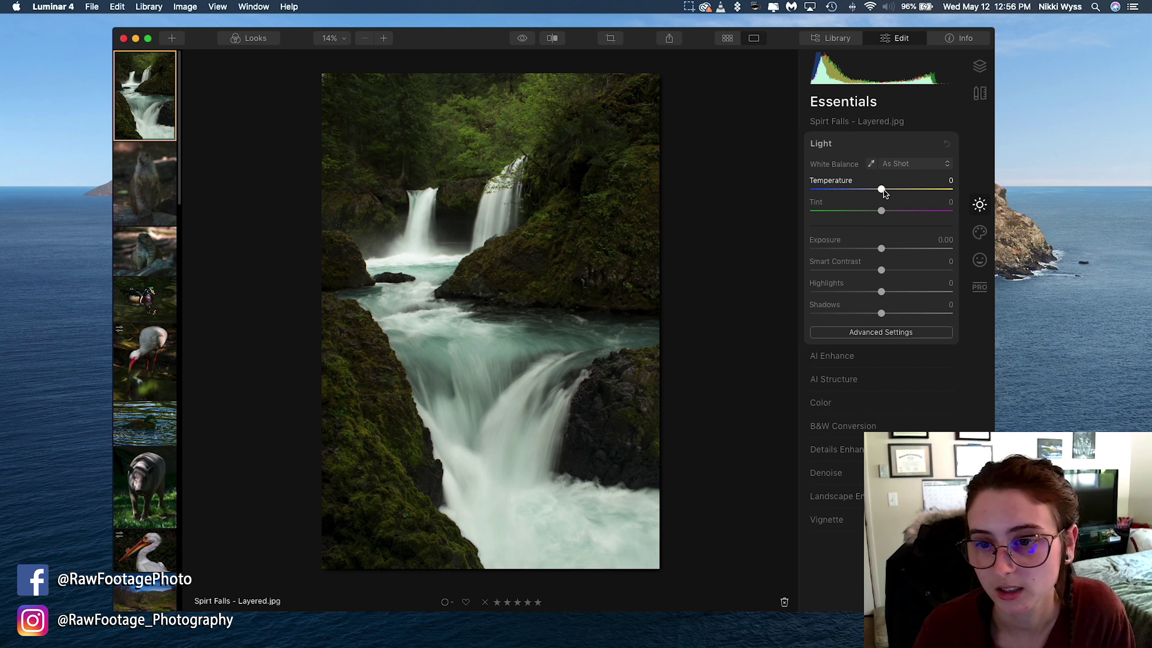
Set Temperature to -25 and Tint to 10 in the Light section
drag(881, 190, 887, 220)
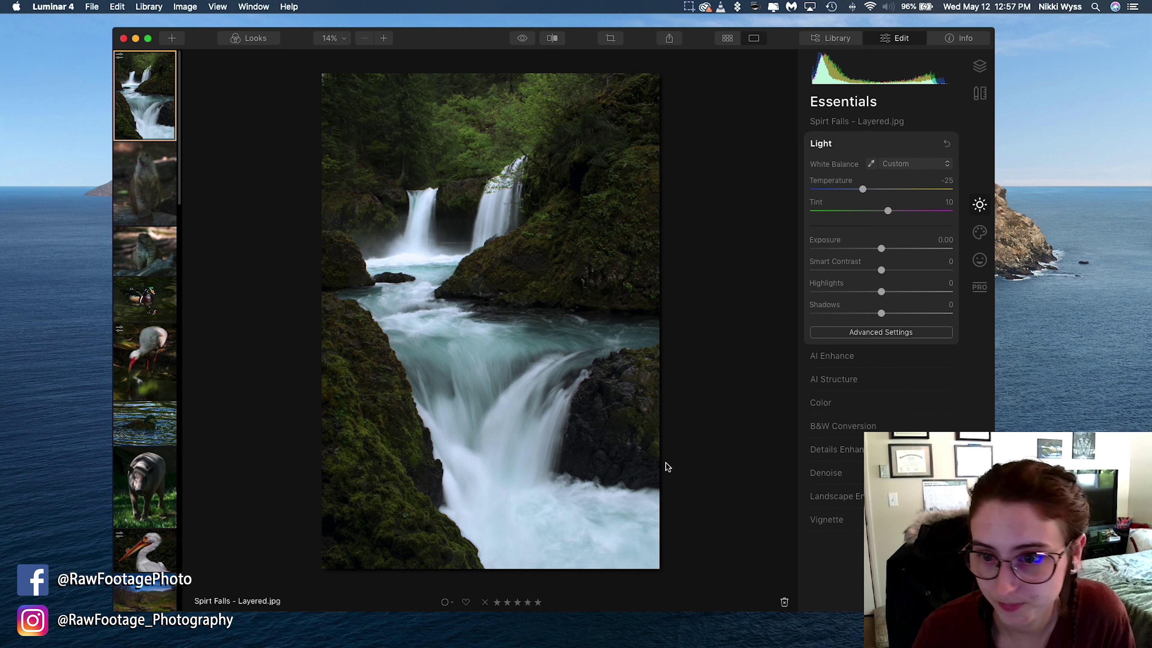
In Advanced Settings, set Shadows to 50 and Smart Contrast to 10, comparing with the original
click(876, 336)
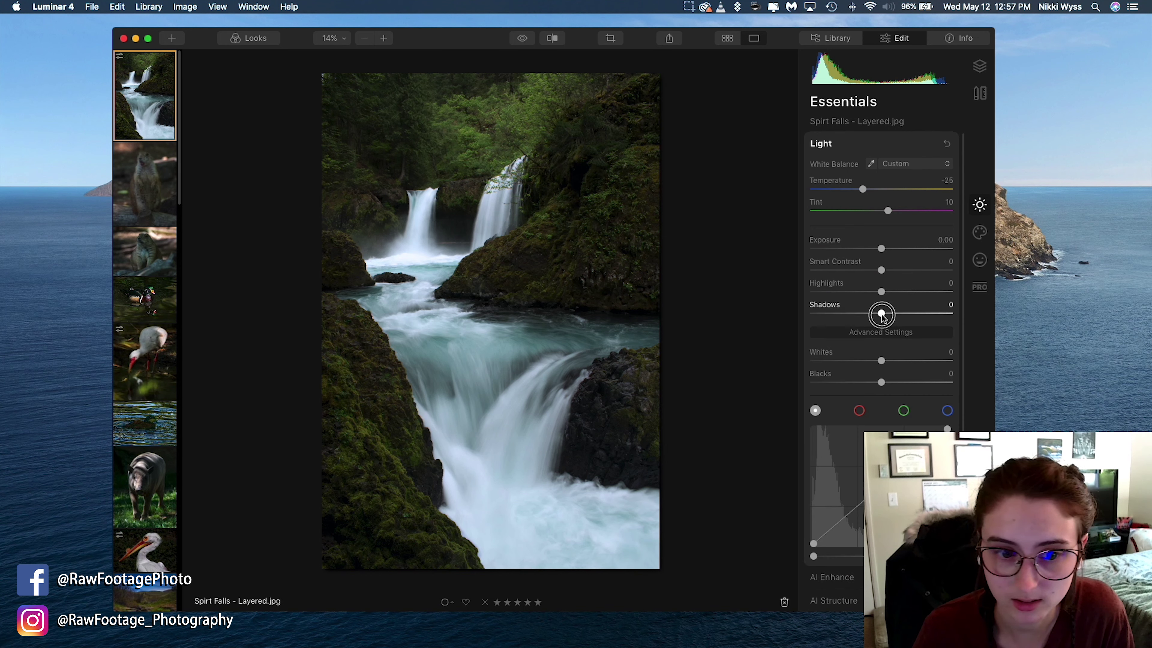
drag(881, 314, 906, 322)
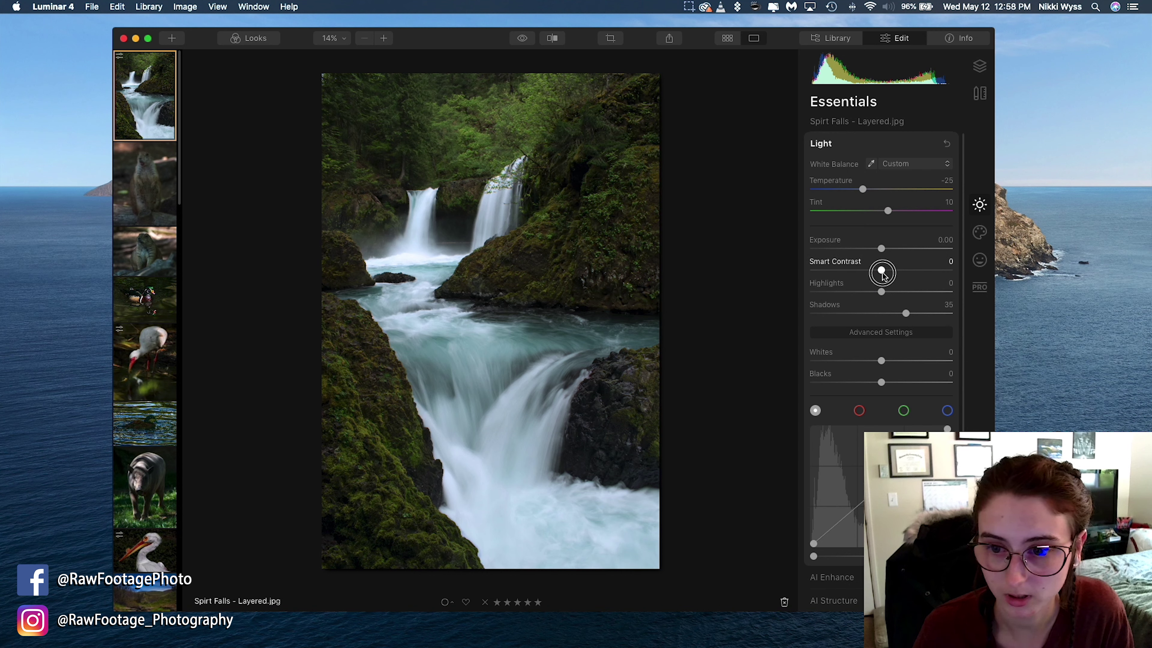
mouse_move(885, 273)
mouse_down()
mouse_move(969, 280)
mouse_move(889, 279)
mouse_up()
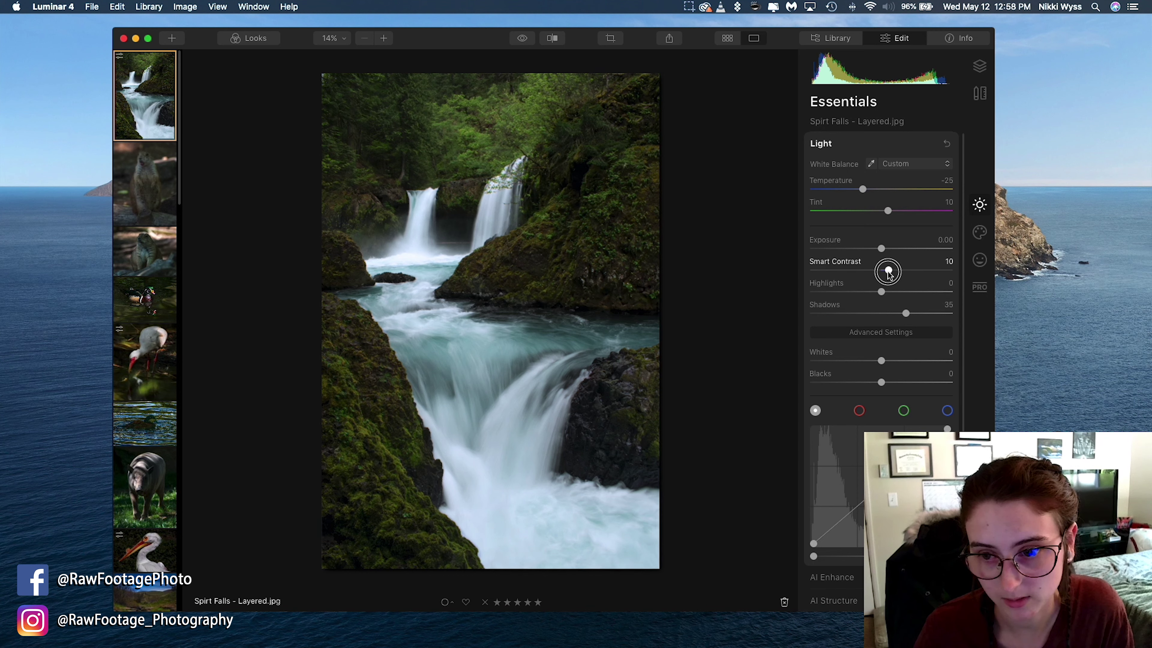
drag(888, 273, 886, 275)
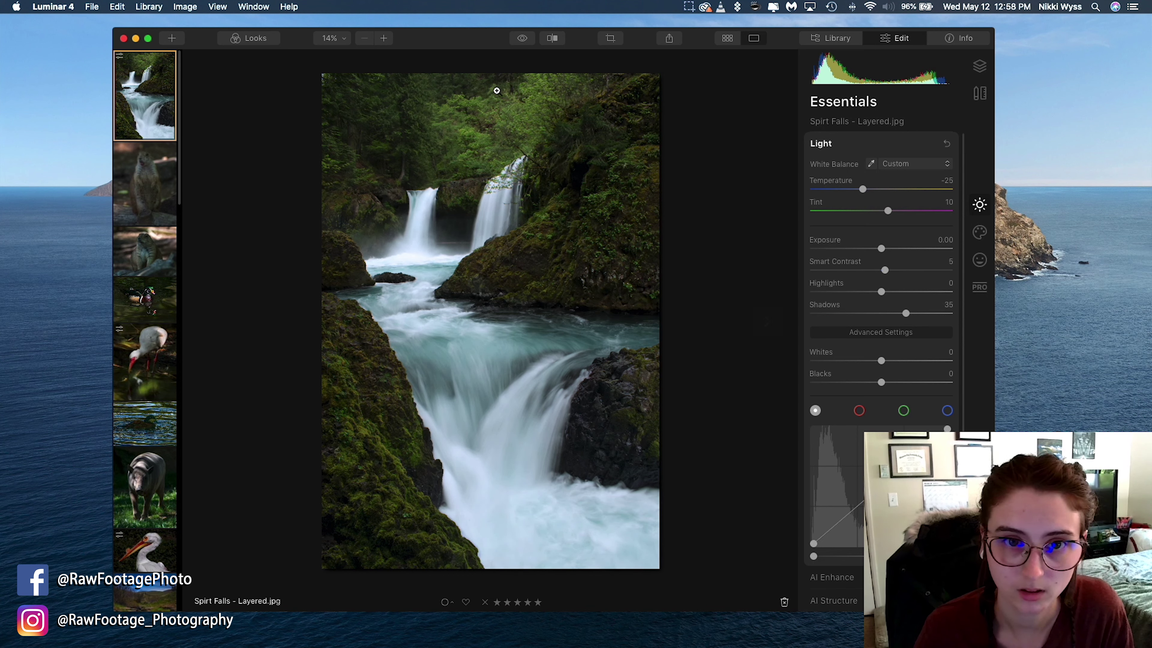
click(525, 40)
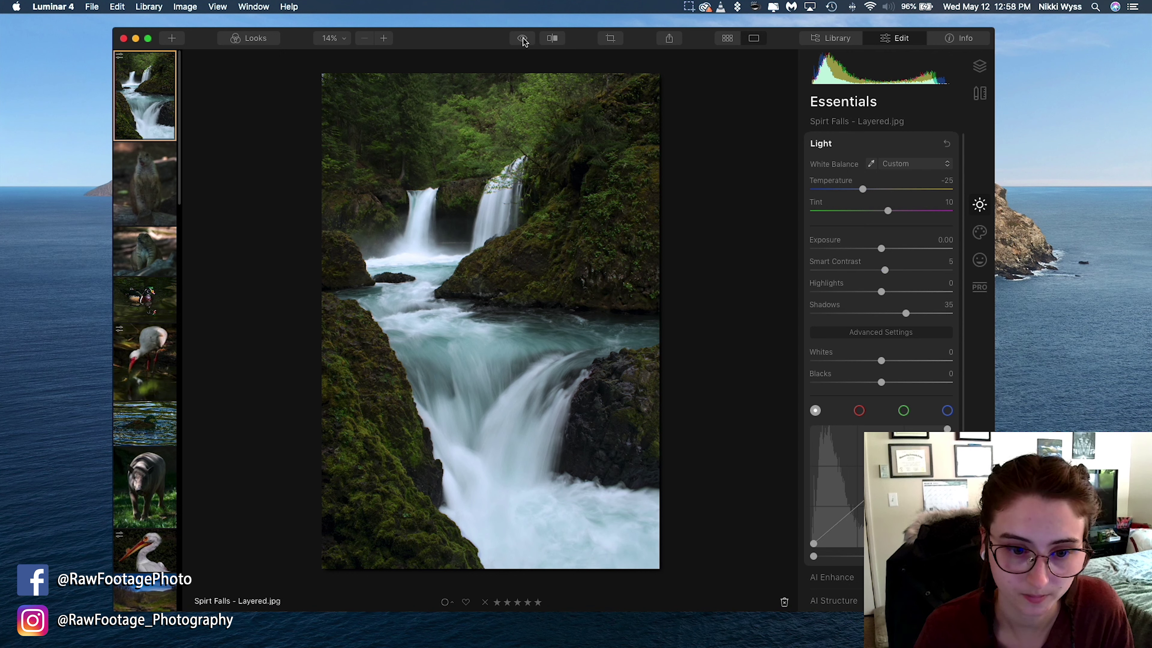
click(524, 40)
click(525, 42)
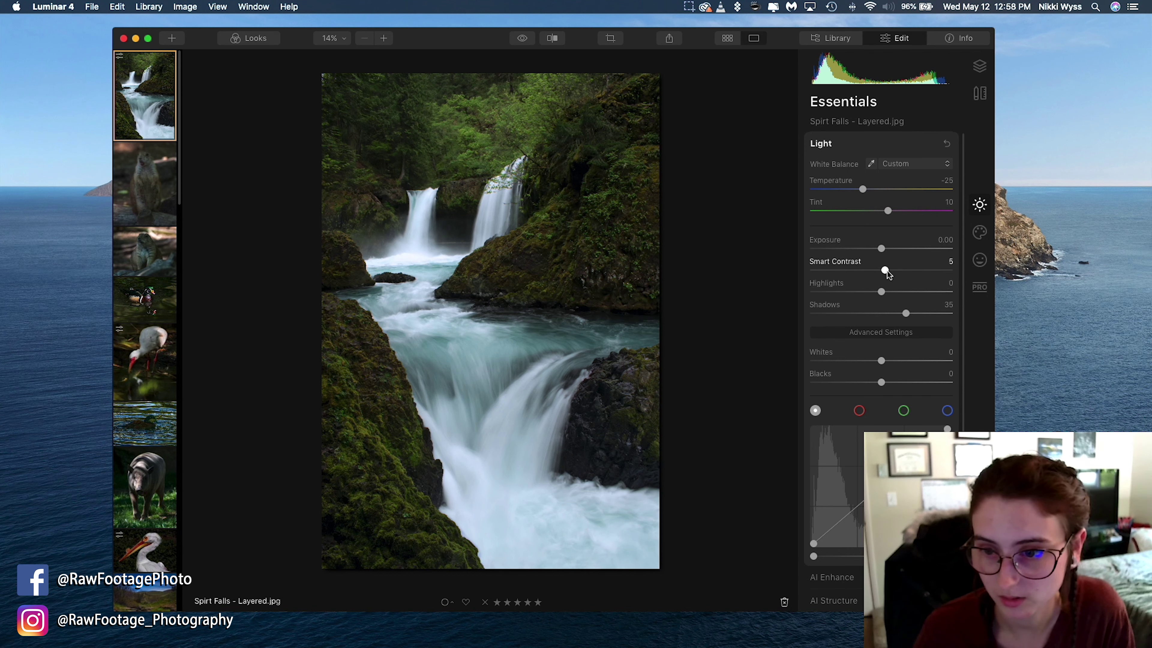
drag(888, 272, 916, 314)
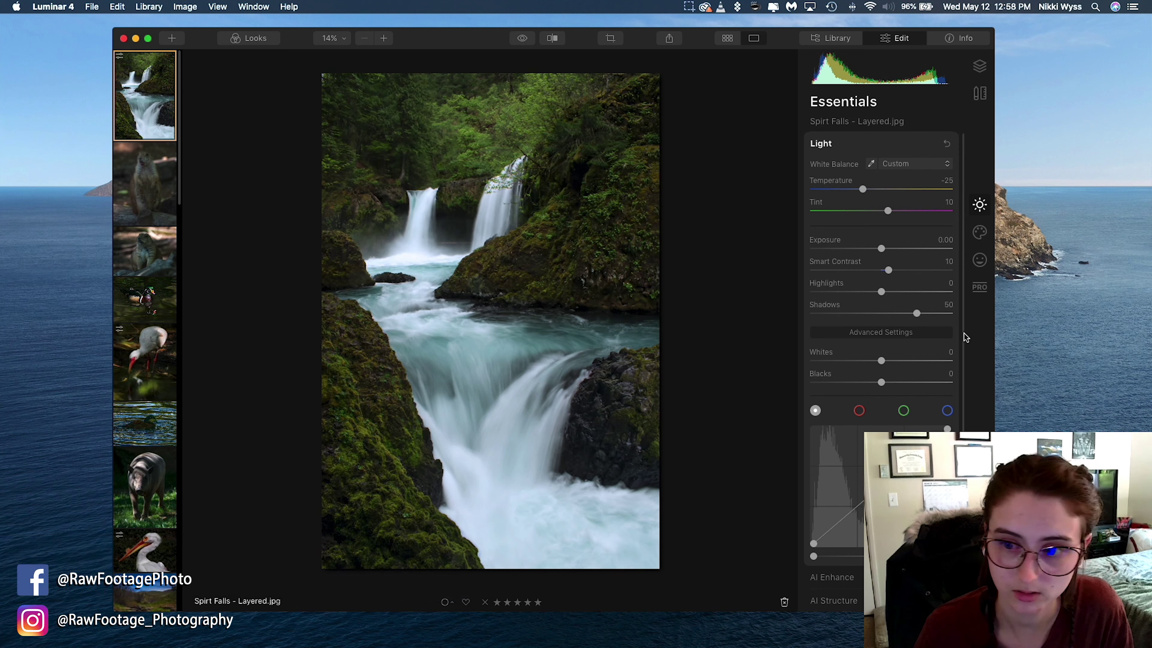
Lower Shadows to 40 and Highlights to -75, then collapse the Light section
mouse_move(917, 314)
mouse_down()
mouse_move(882, 316)
mouse_move(912, 319)
mouse_up()
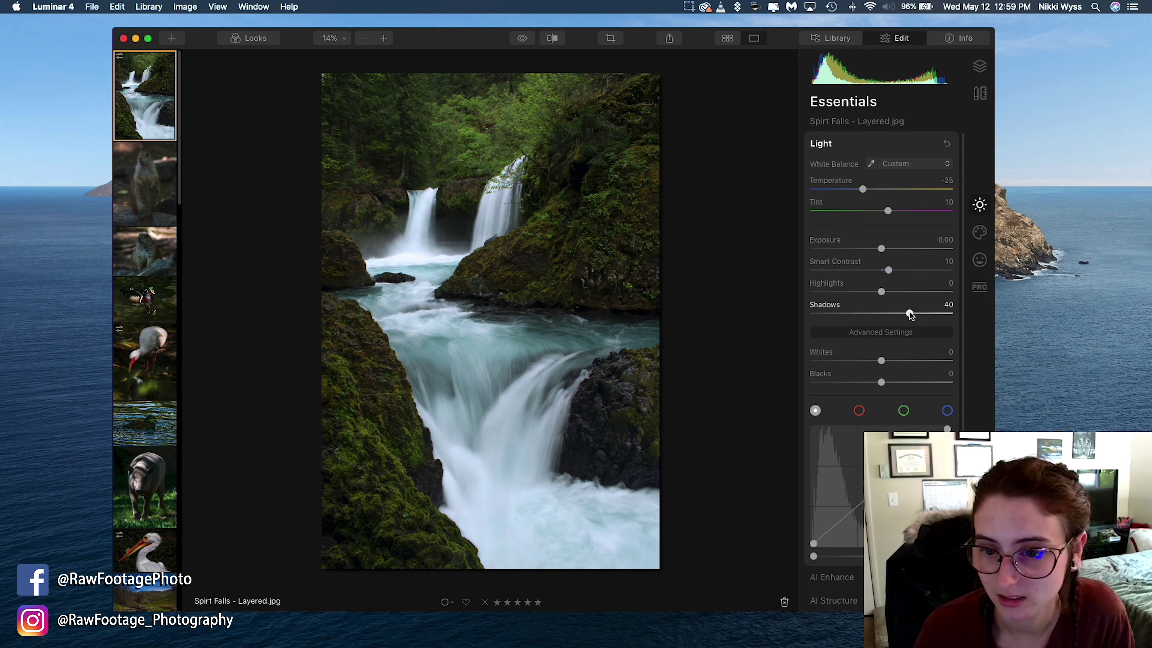
mouse_move(881, 292)
mouse_down()
mouse_move(918, 297)
mouse_move(872, 294)
mouse_move(885, 301)
mouse_up()
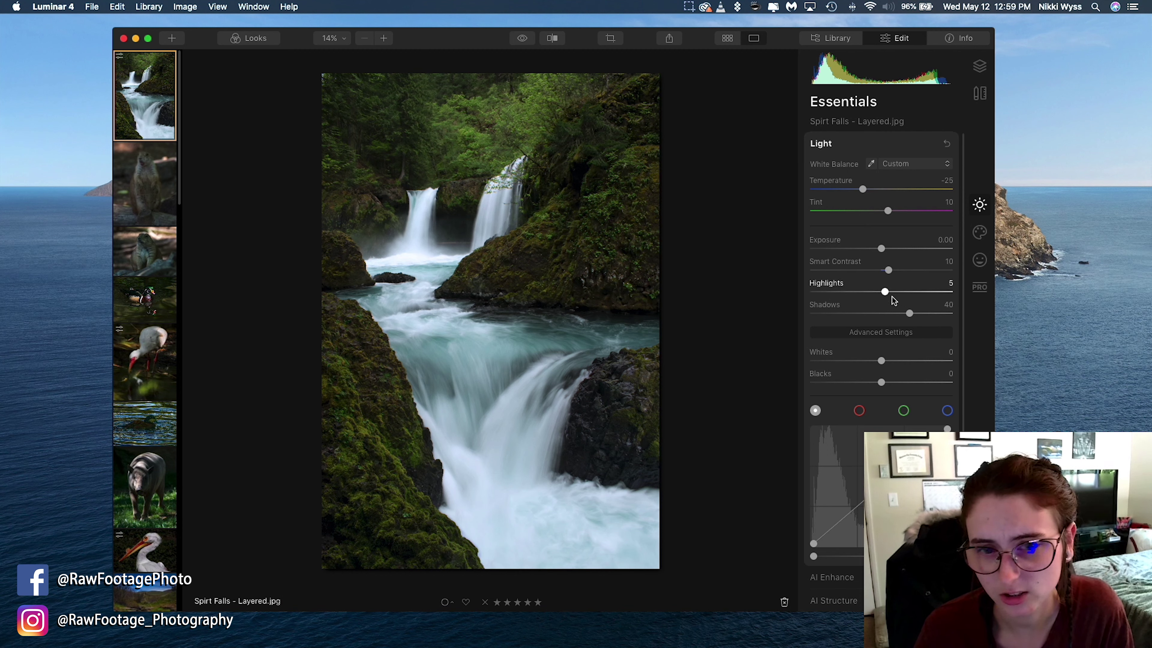
drag(885, 293, 809, 324)
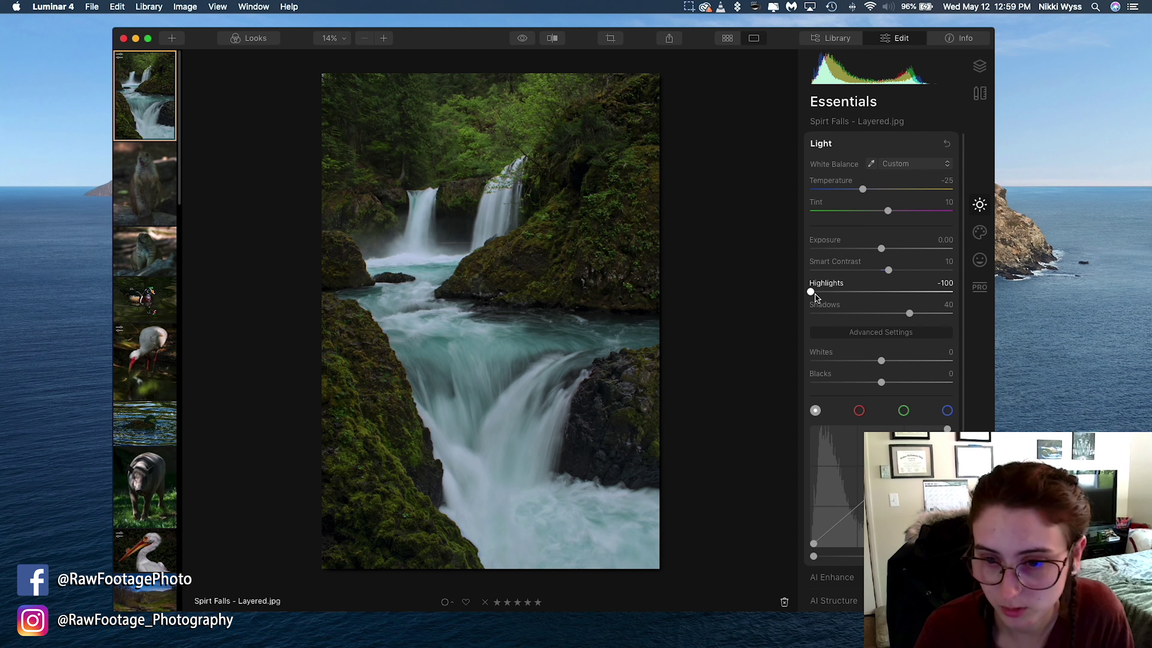
drag(811, 293, 829, 296)
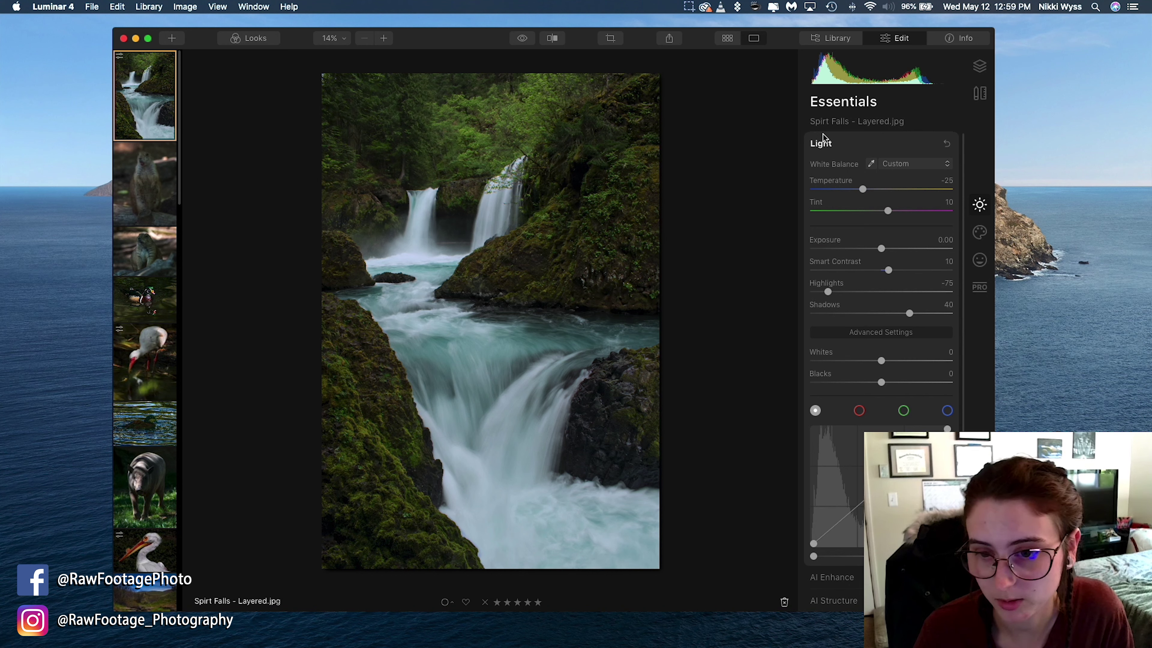
click(857, 145)
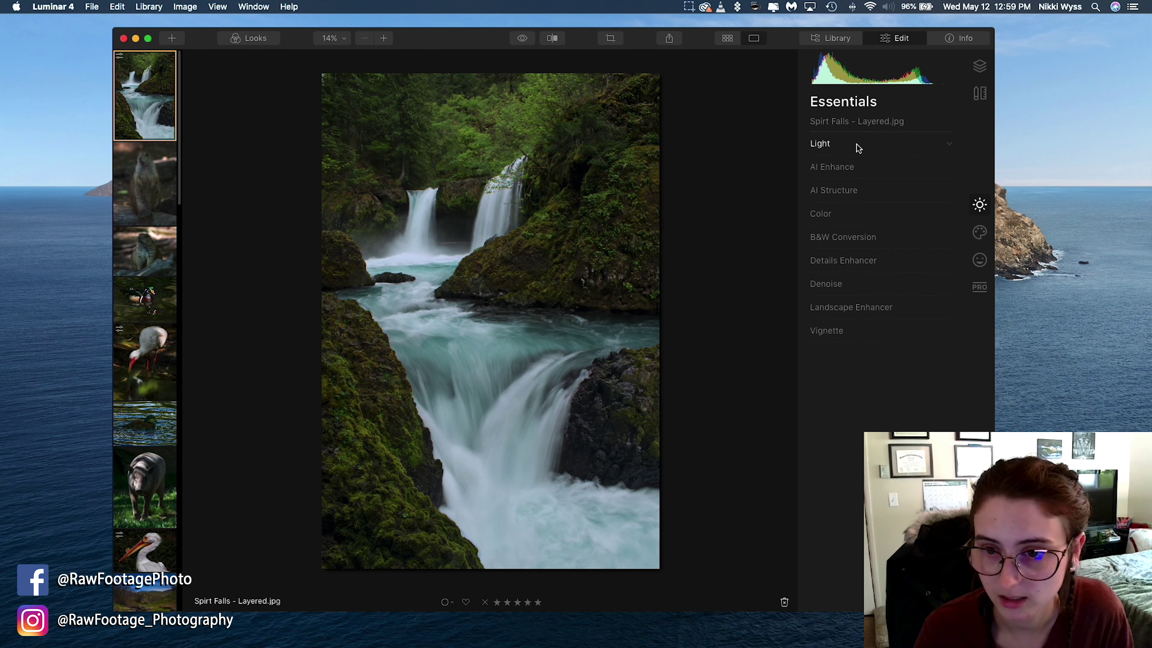
Brighten the aqua water tones with the Color panel's advanced Luminance slider
click(840, 214)
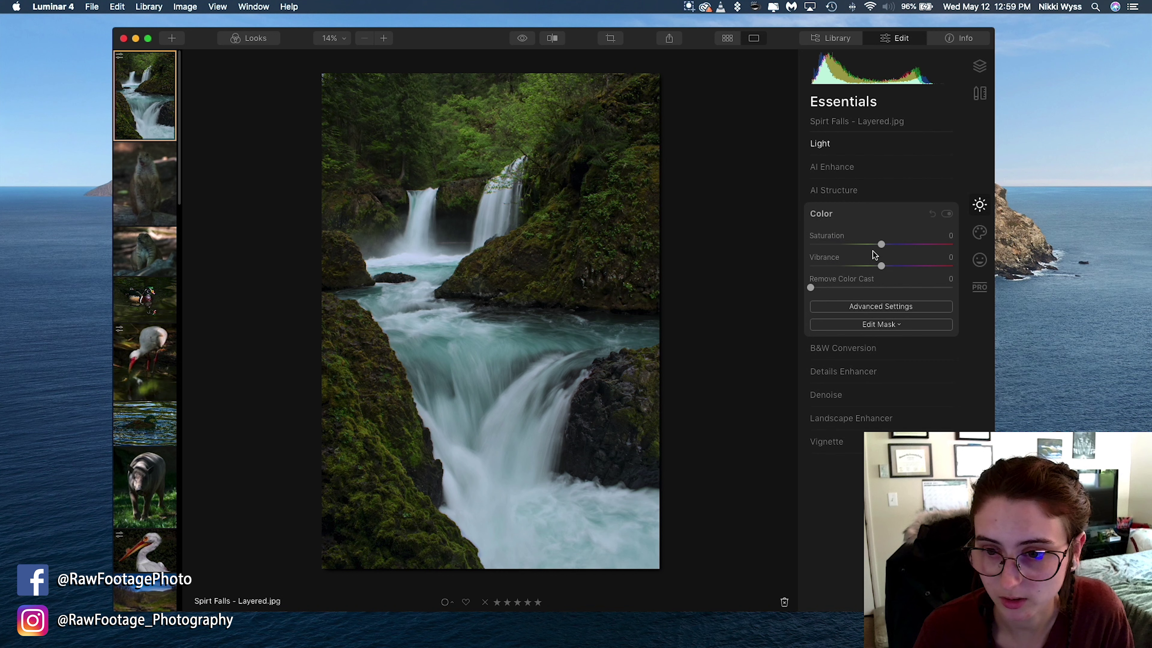
click(849, 307)
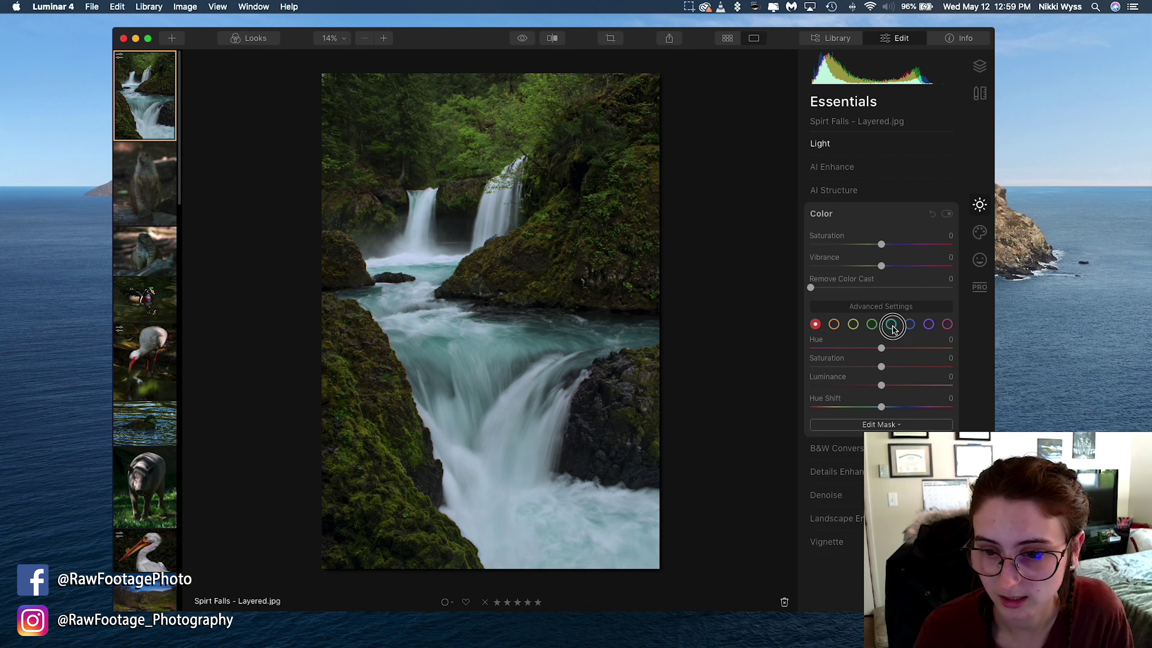
click(891, 325)
mouse_move(882, 386)
mouse_down()
mouse_move(987, 391)
mouse_move(769, 399)
mouse_move(989, 409)
mouse_move(790, 408)
mouse_move(884, 405)
mouse_up()
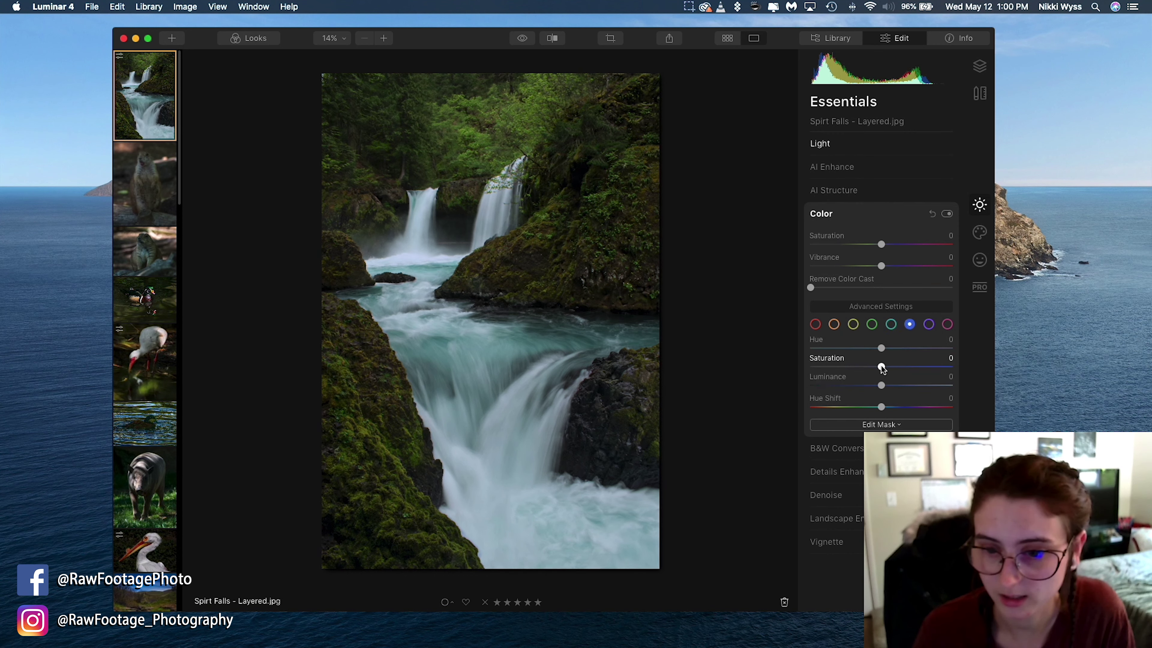
drag(881, 386, 792, 391)
click(891, 324)
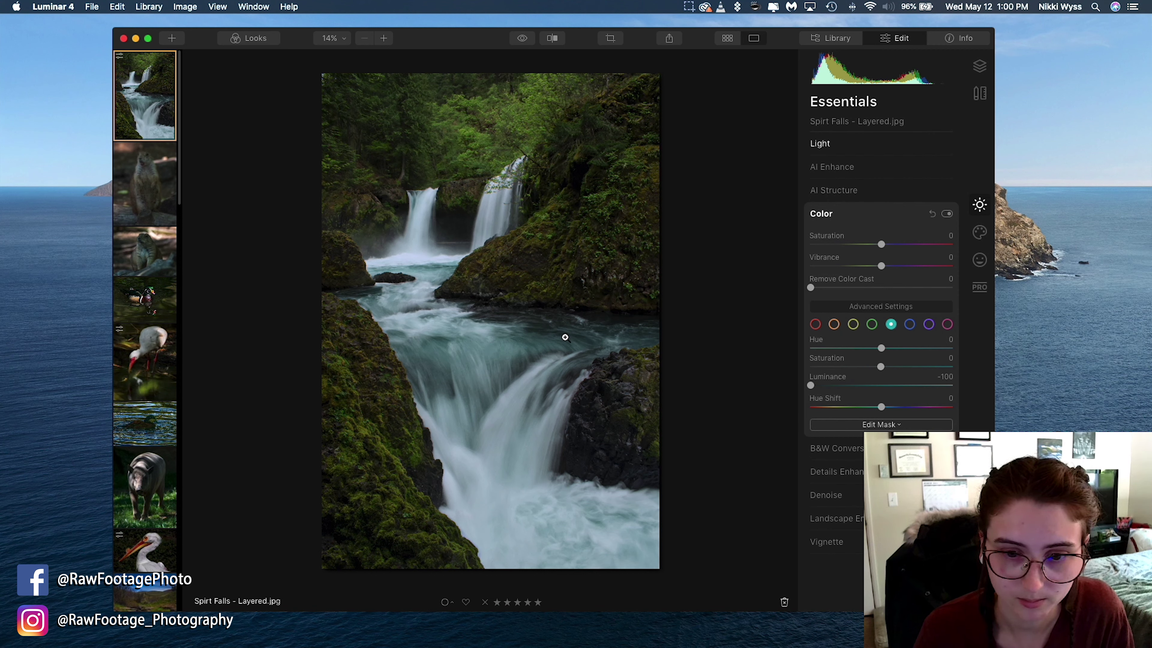
Set blue Luminance to 4 and push purple Luminance to 100
click(910, 324)
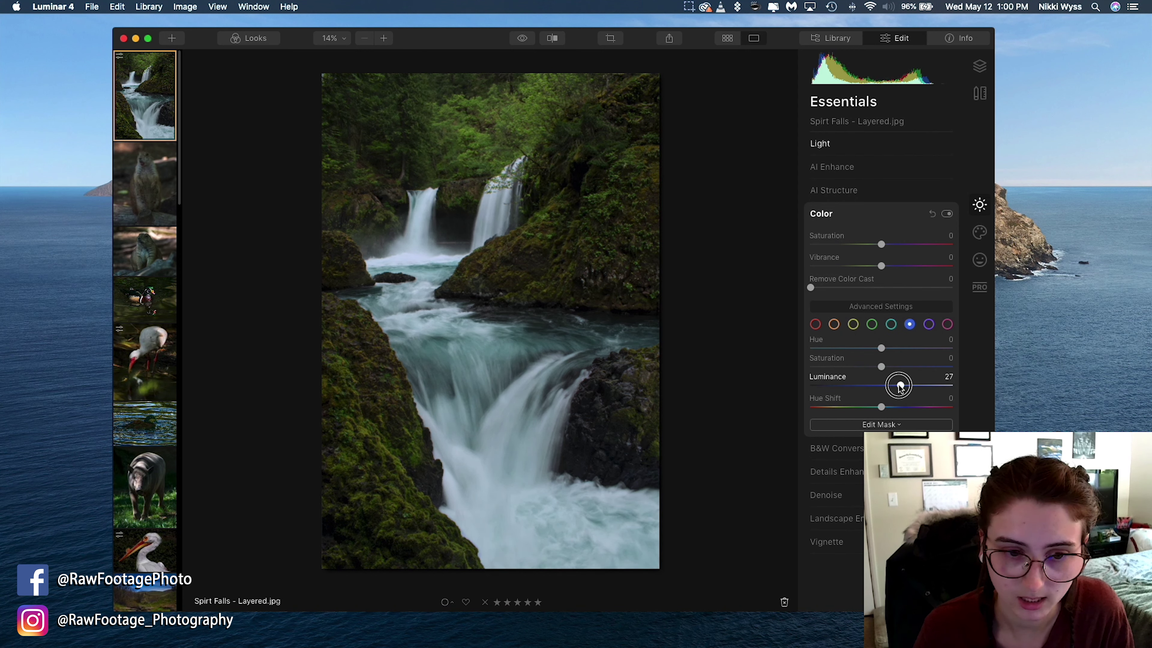
mouse_move(898, 386)
mouse_down()
mouse_move(864, 390)
mouse_move(881, 390)
mouse_up()
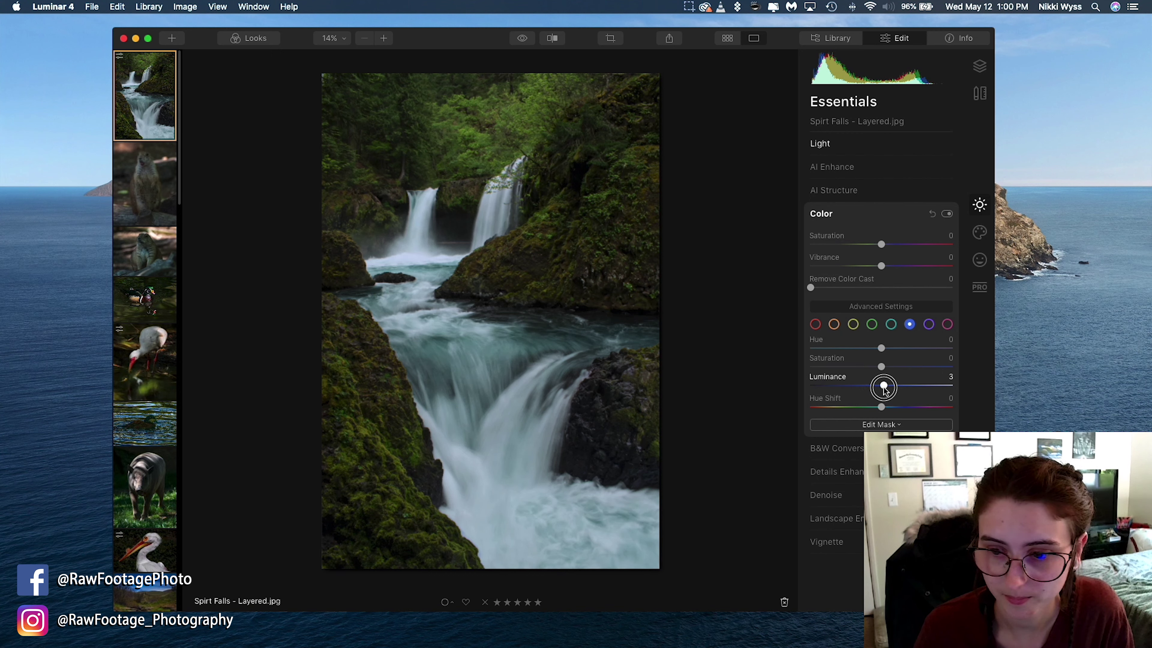
mouse_move(885, 389)
mouse_down()
mouse_move(873, 390)
mouse_move(884, 389)
mouse_up()
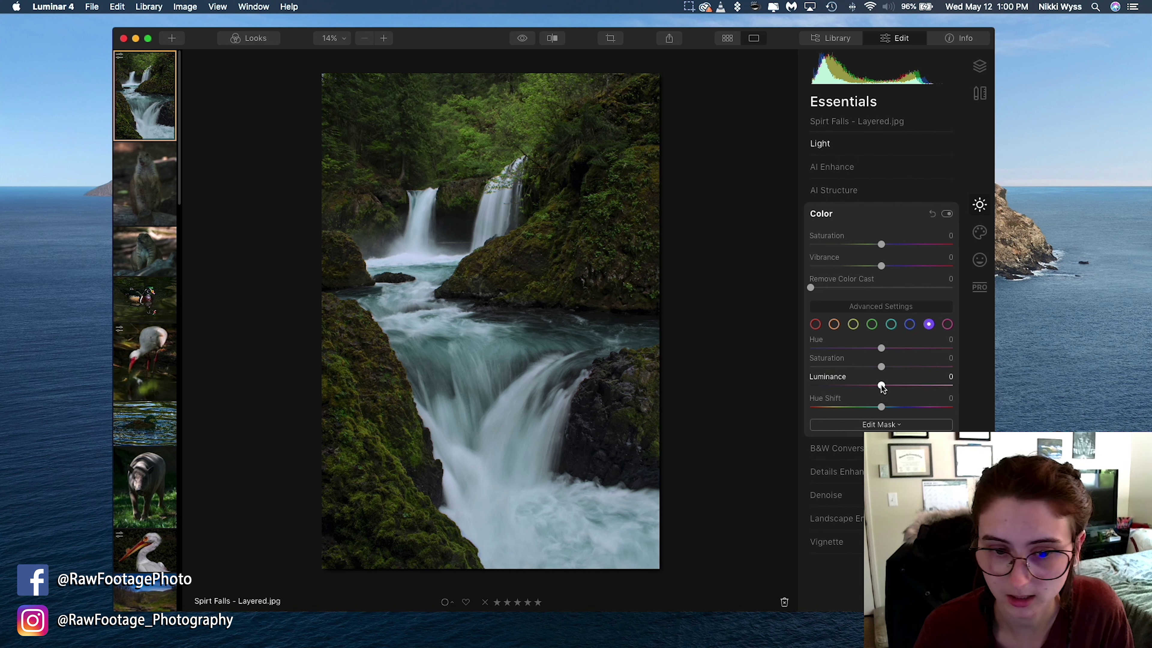
drag(882, 387, 1008, 408)
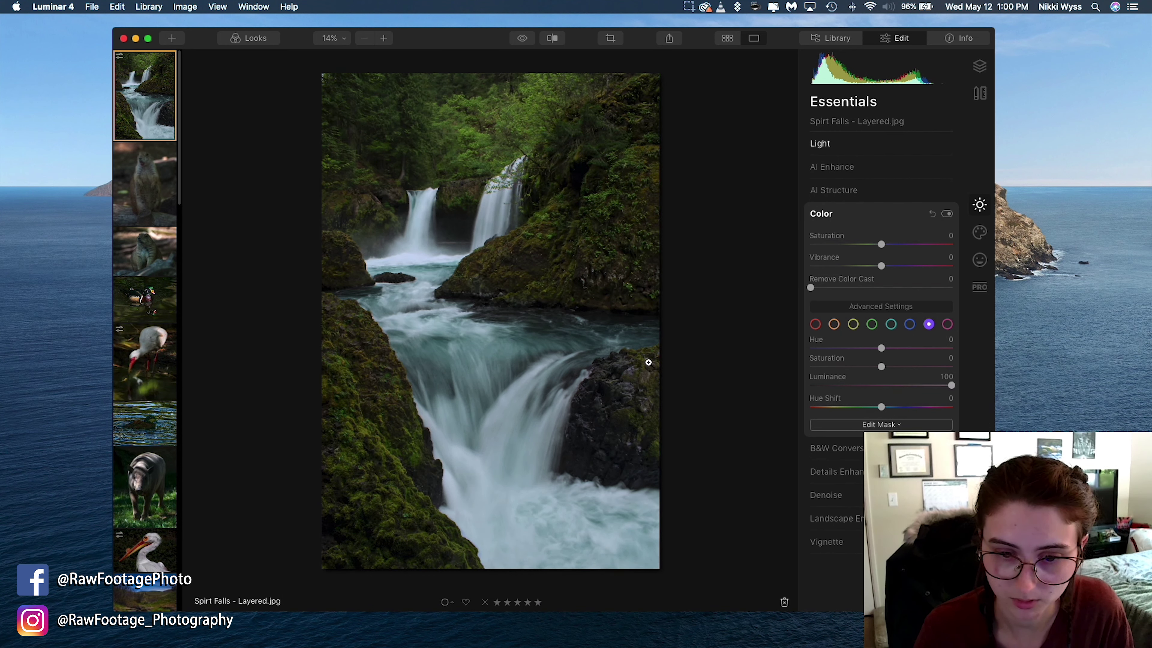
click(611, 402)
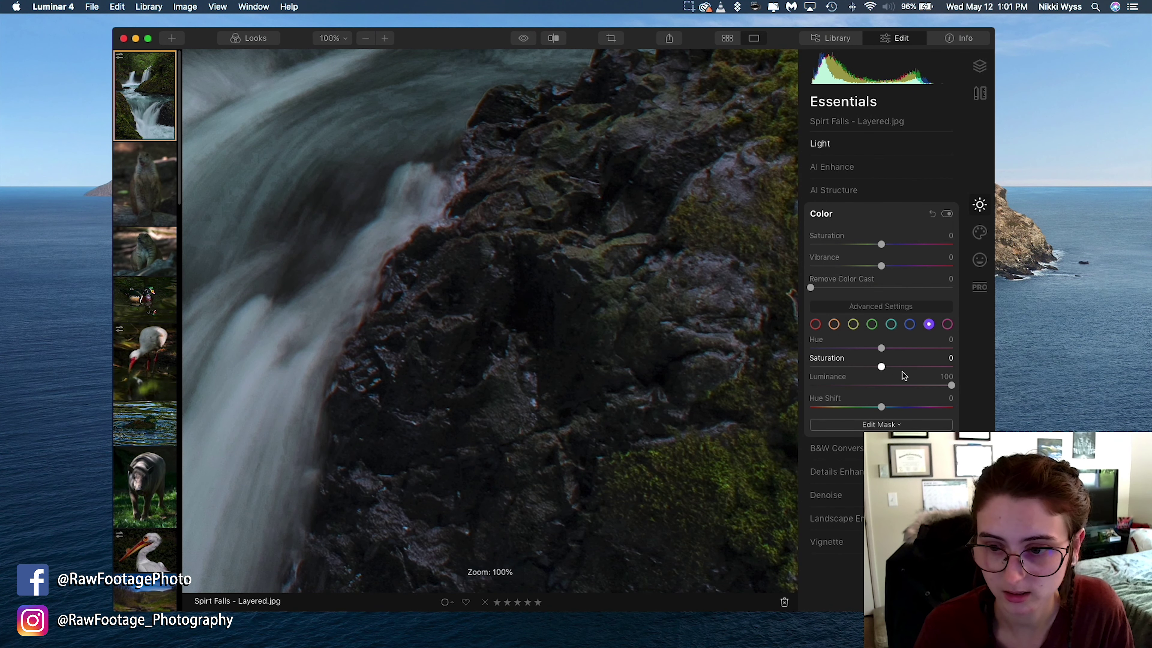
Settle the purple tones' Luminance at about 75
drag(949, 385, 1052, 414)
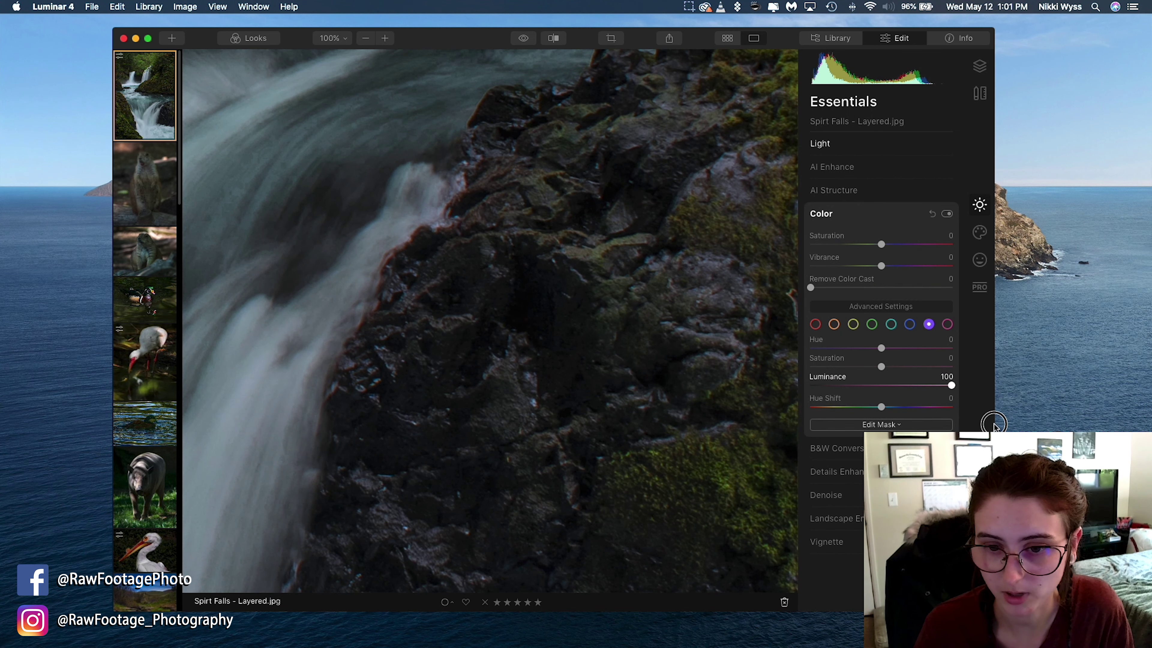
drag(873, 386, 884, 386)
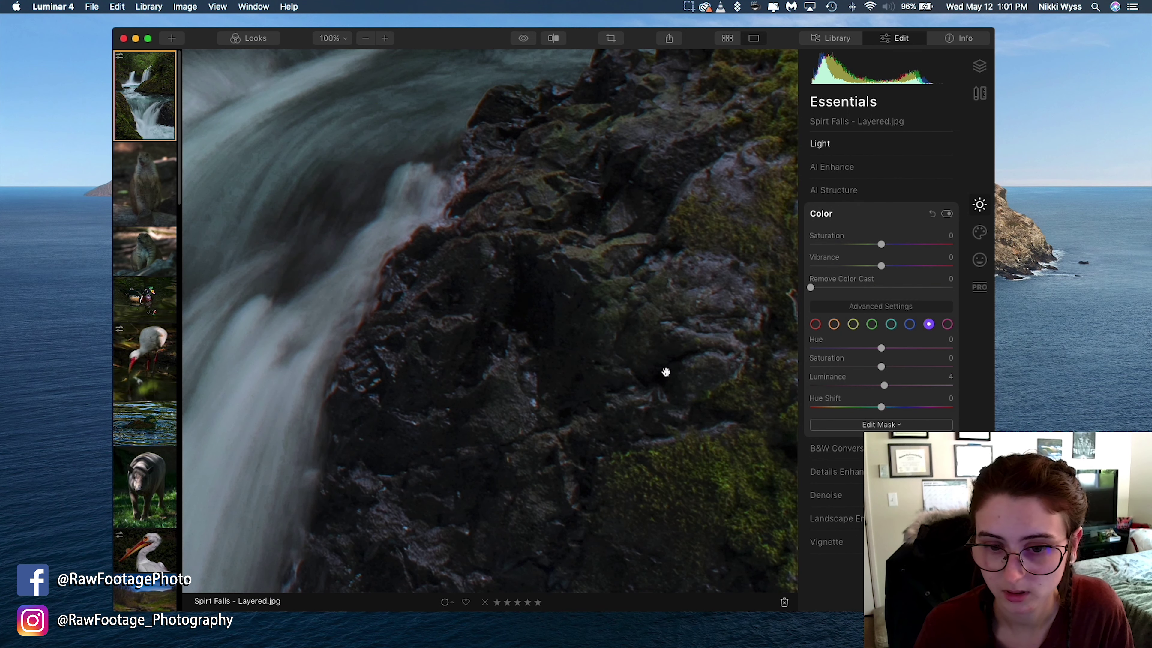
key(super+0)
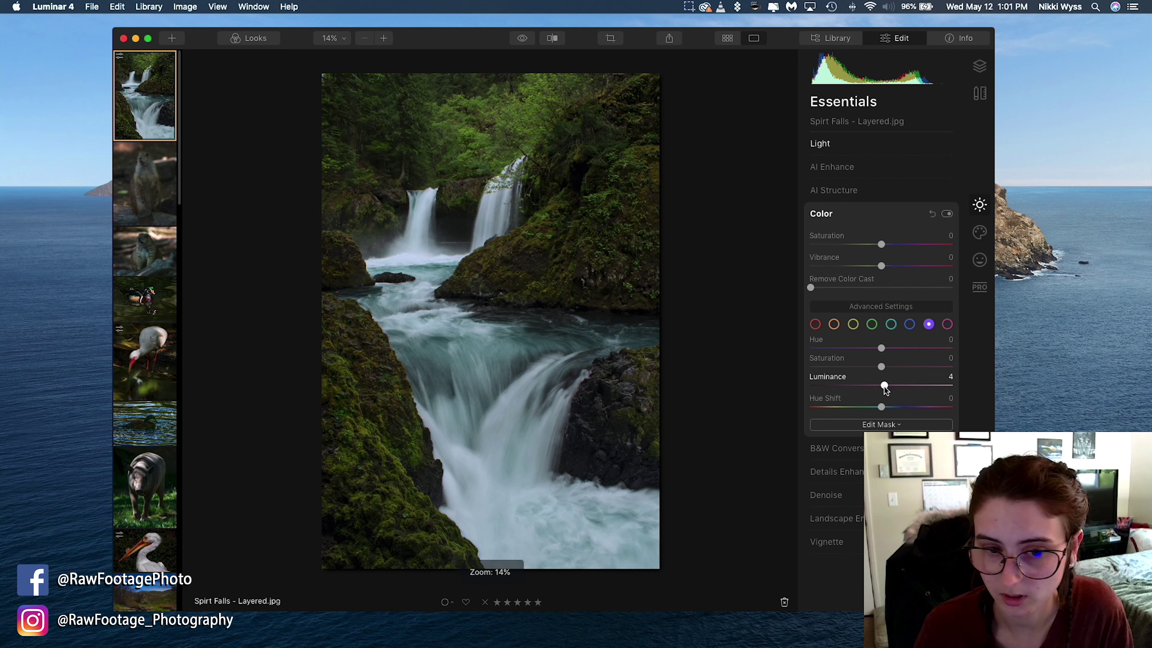
drag(884, 386, 973, 386)
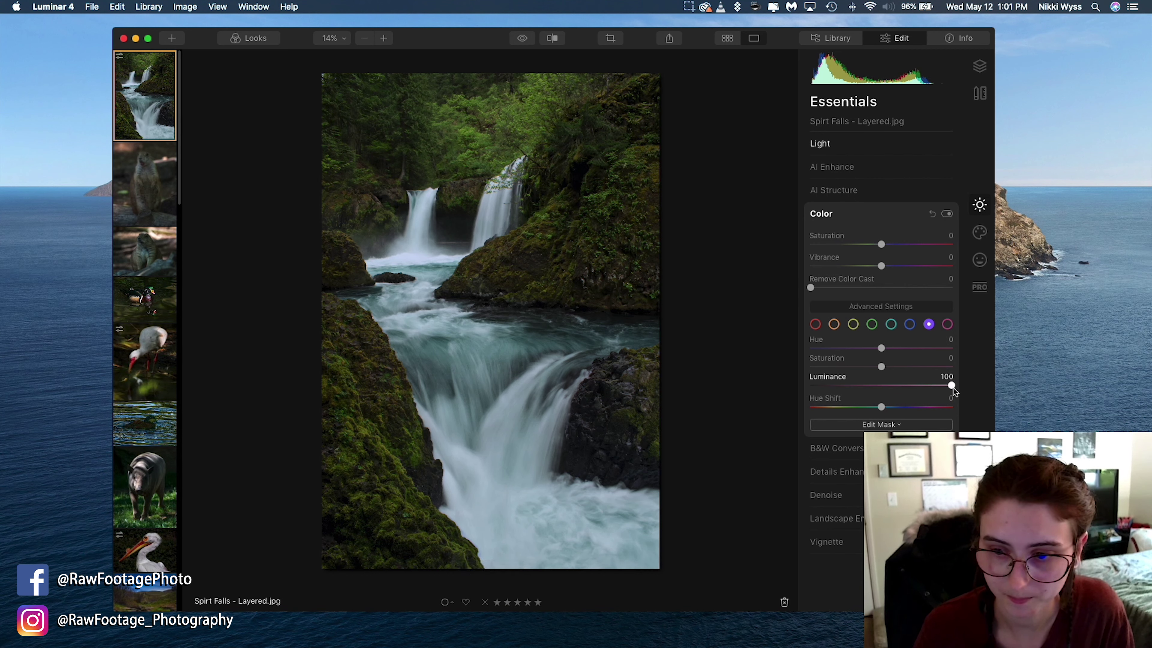
drag(952, 386, 936, 390)
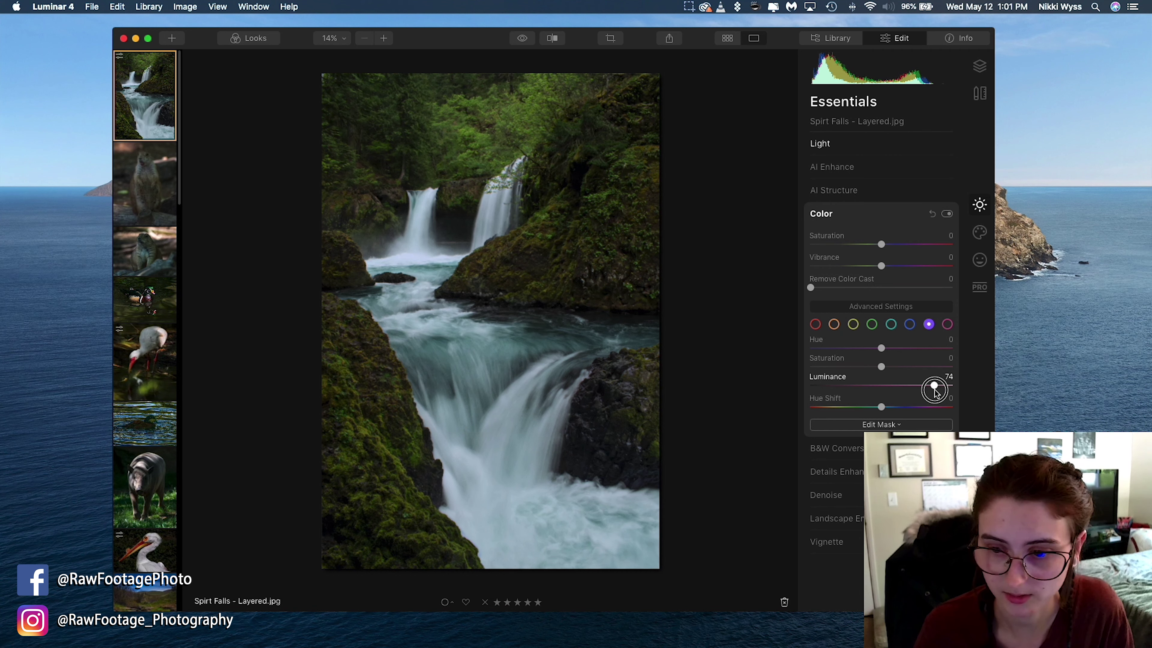
Set magenta Luminance to about 75 and collapse the Color adjustments
click(947, 325)
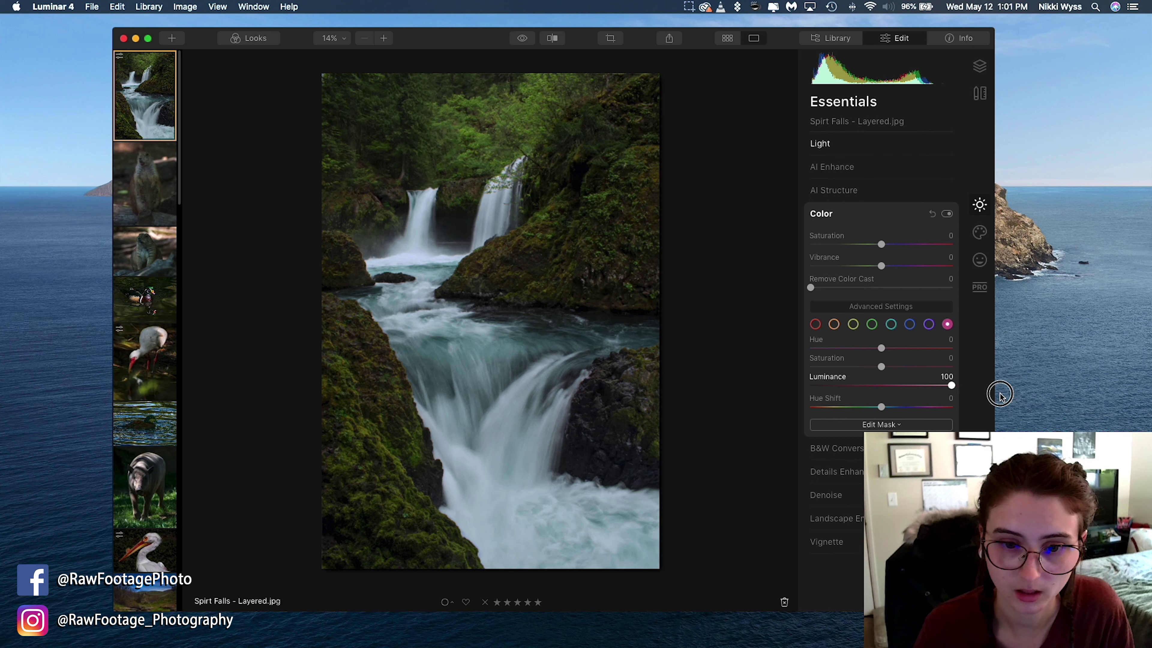
drag(940, 396, 1099, 430)
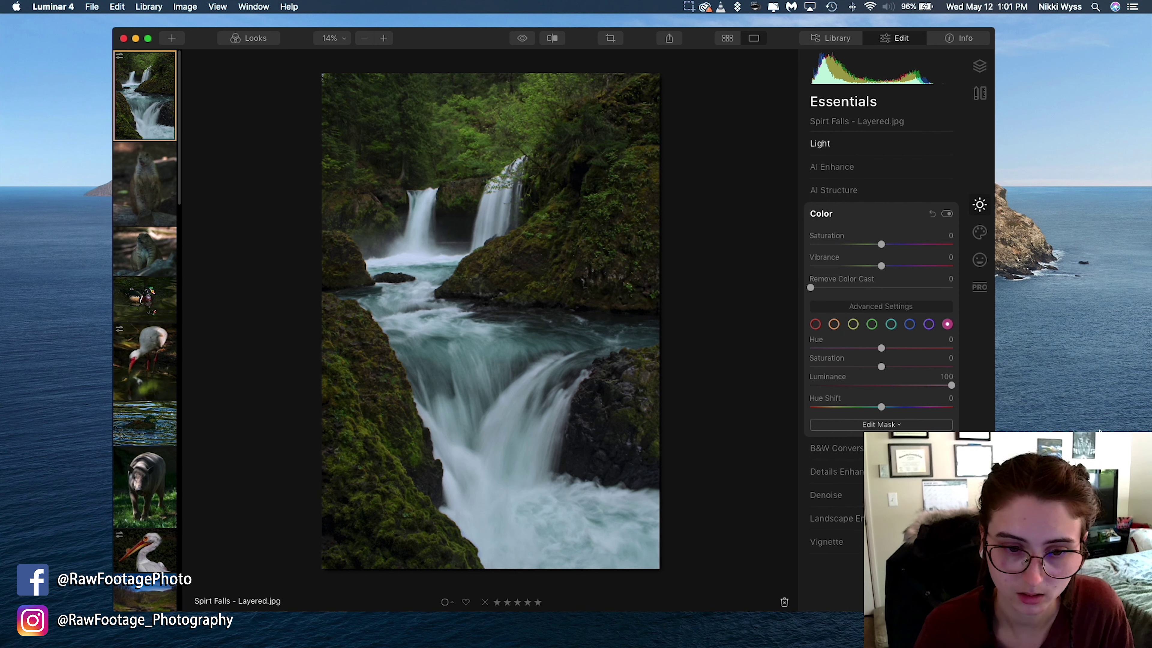
drag(954, 389, 1043, 434)
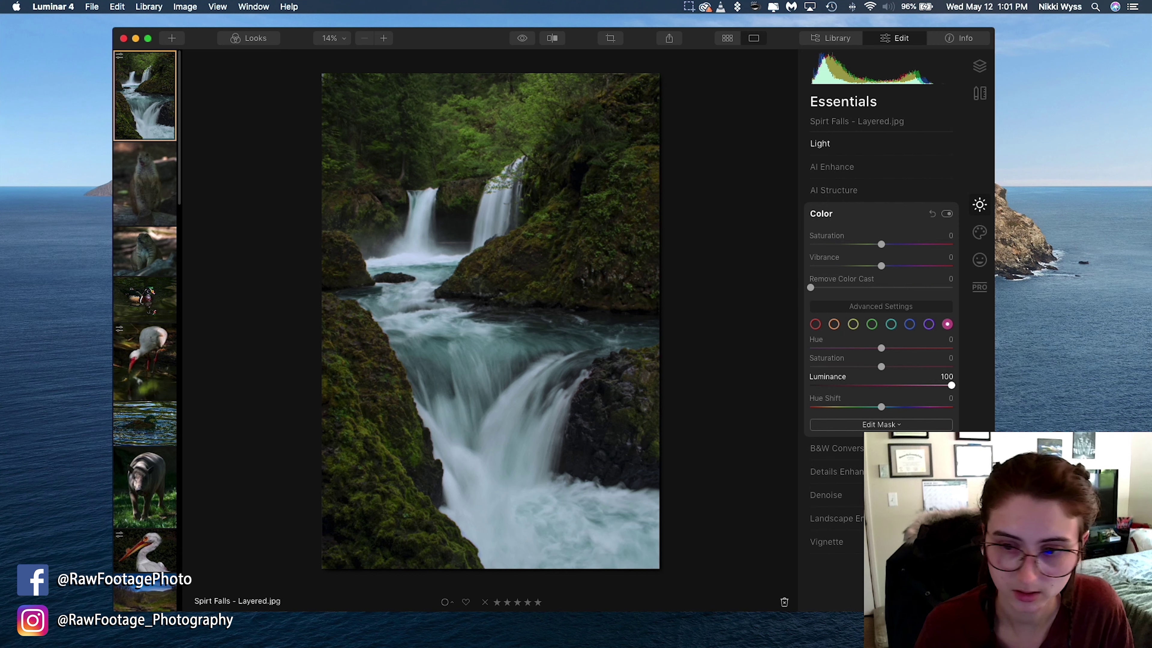
drag(975, 424, 937, 417)
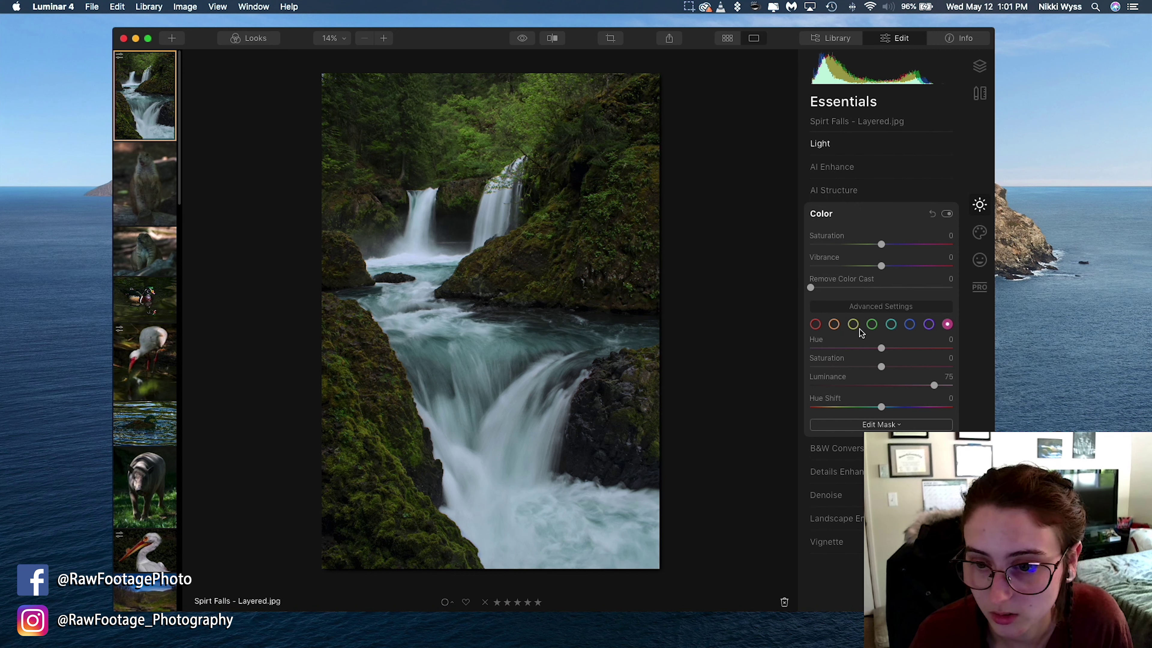
click(872, 324)
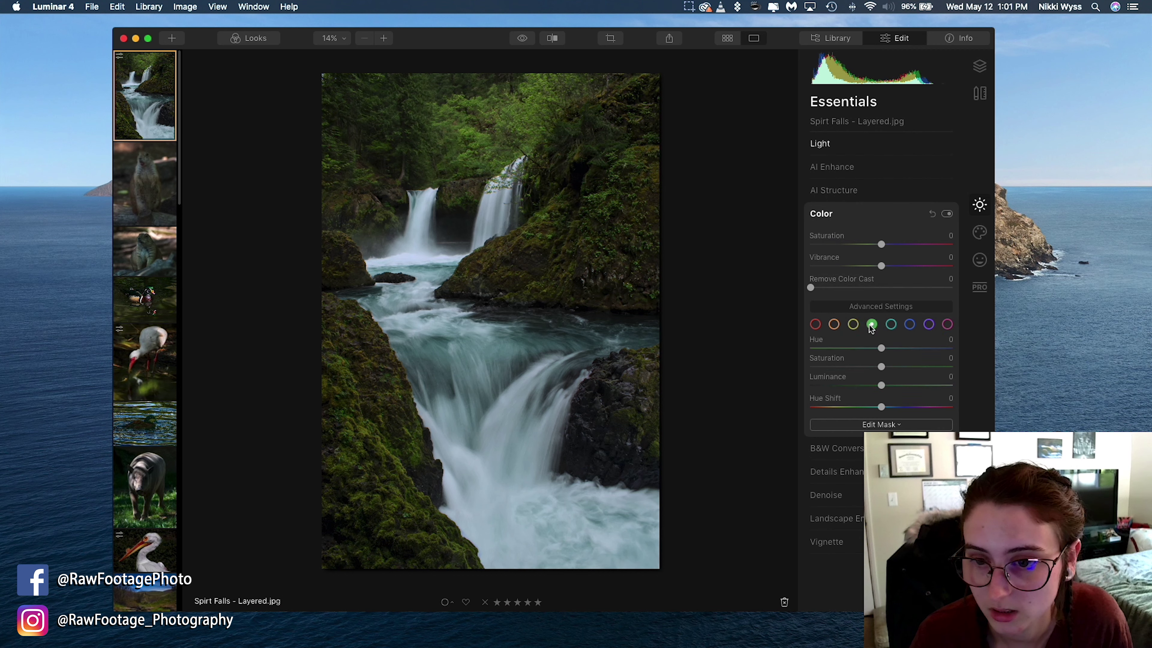
click(833, 214)
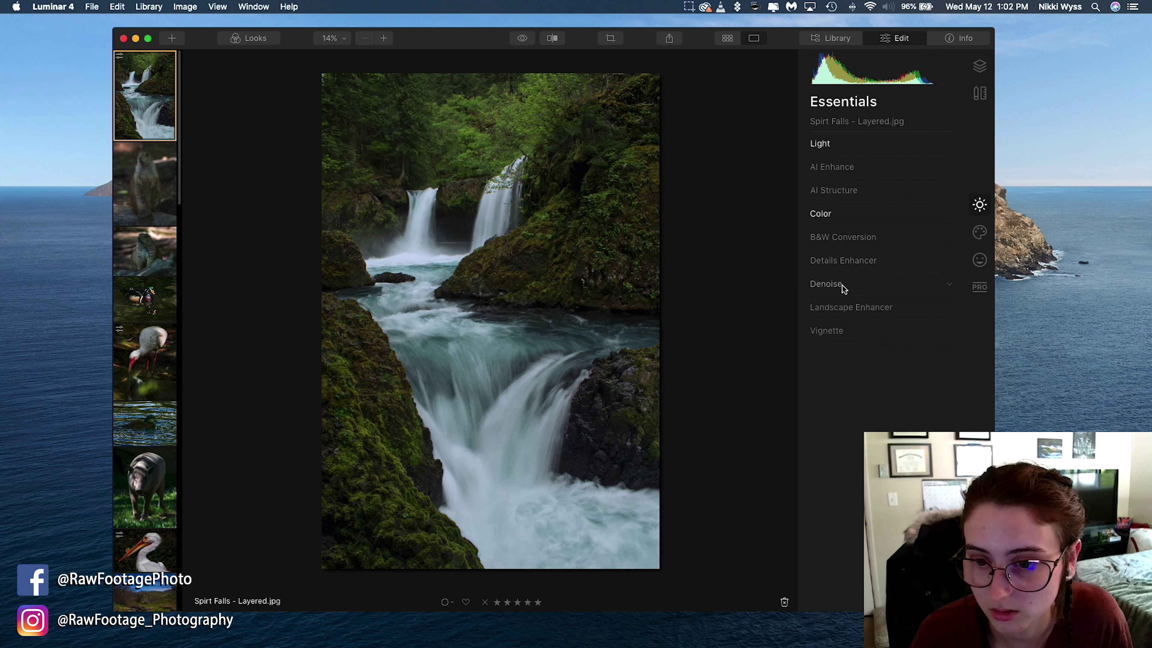
Add Landscape Enhancer Foliage Enhancer at about 20 and Foliage Hue -50
click(841, 308)
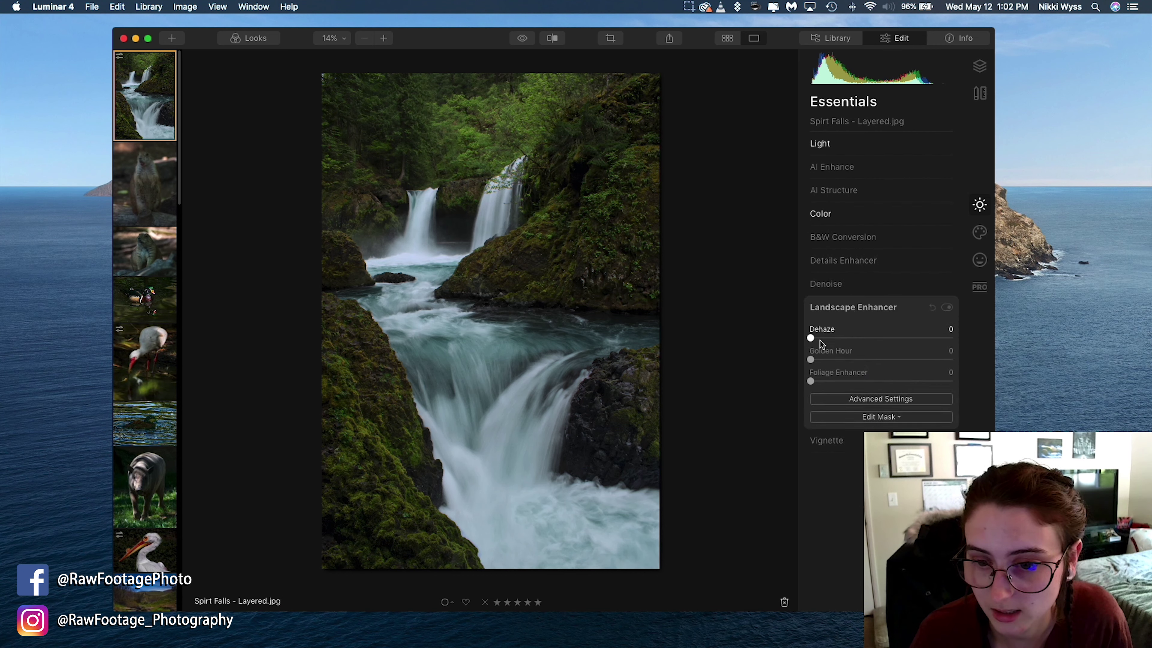
drag(811, 382, 840, 393)
click(850, 402)
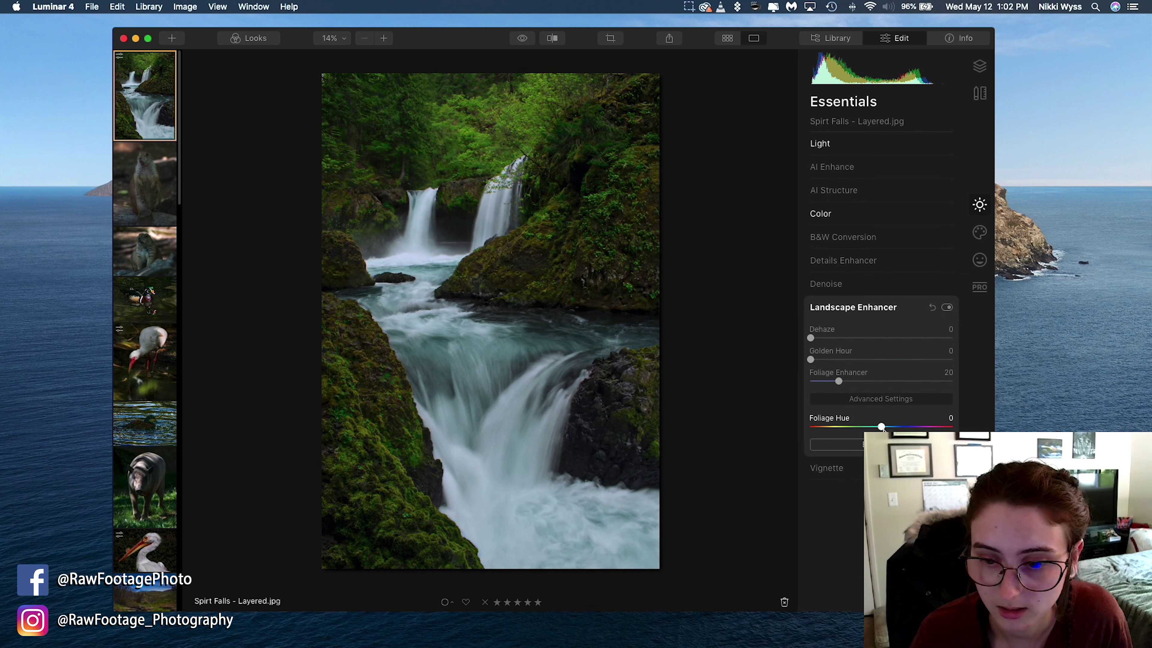
drag(881, 427, 845, 439)
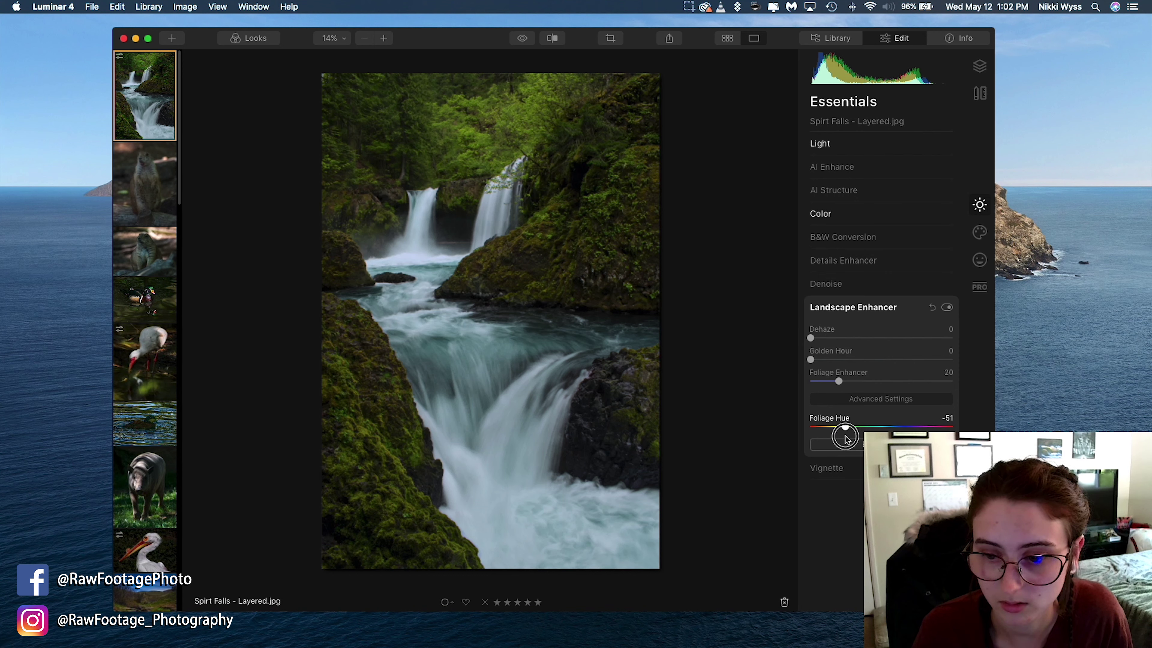
Compare the filter off and on, lowering Foliage Enhancer to 15
click(948, 308)
click(948, 308)
click(947, 308)
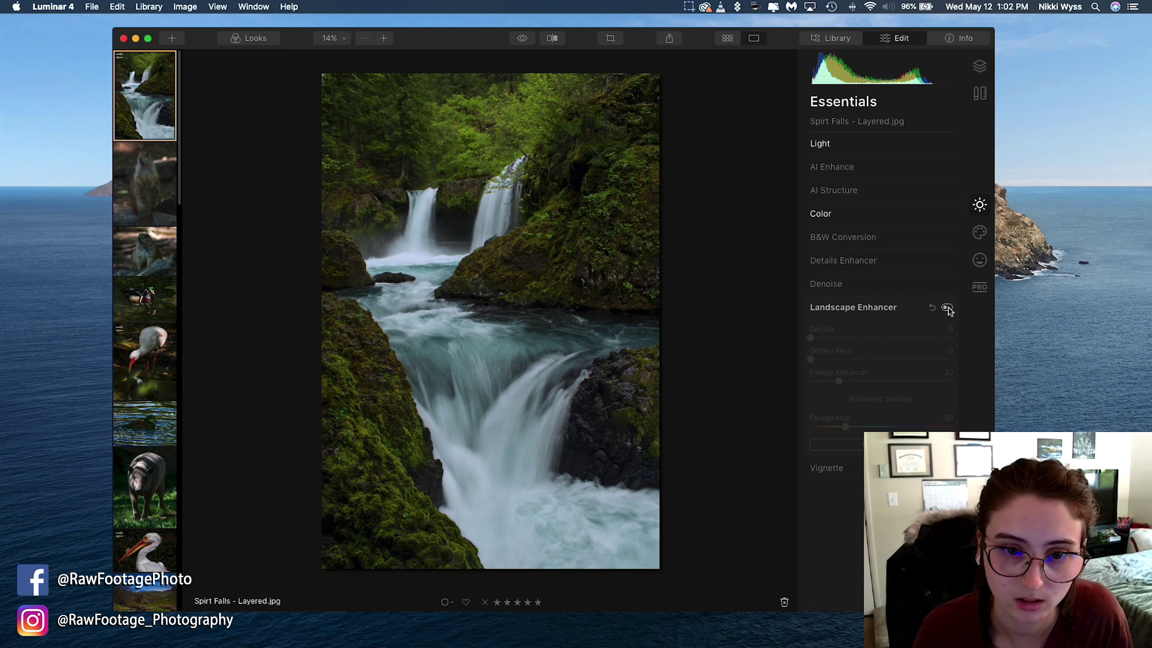
click(948, 308)
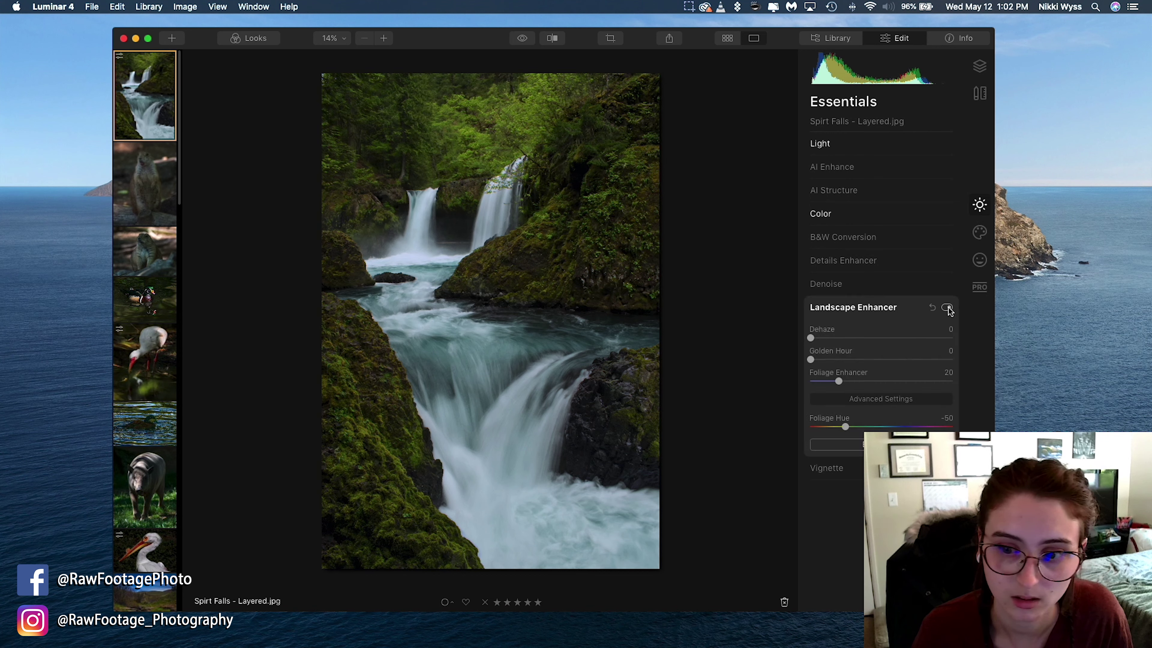
drag(840, 383, 833, 382)
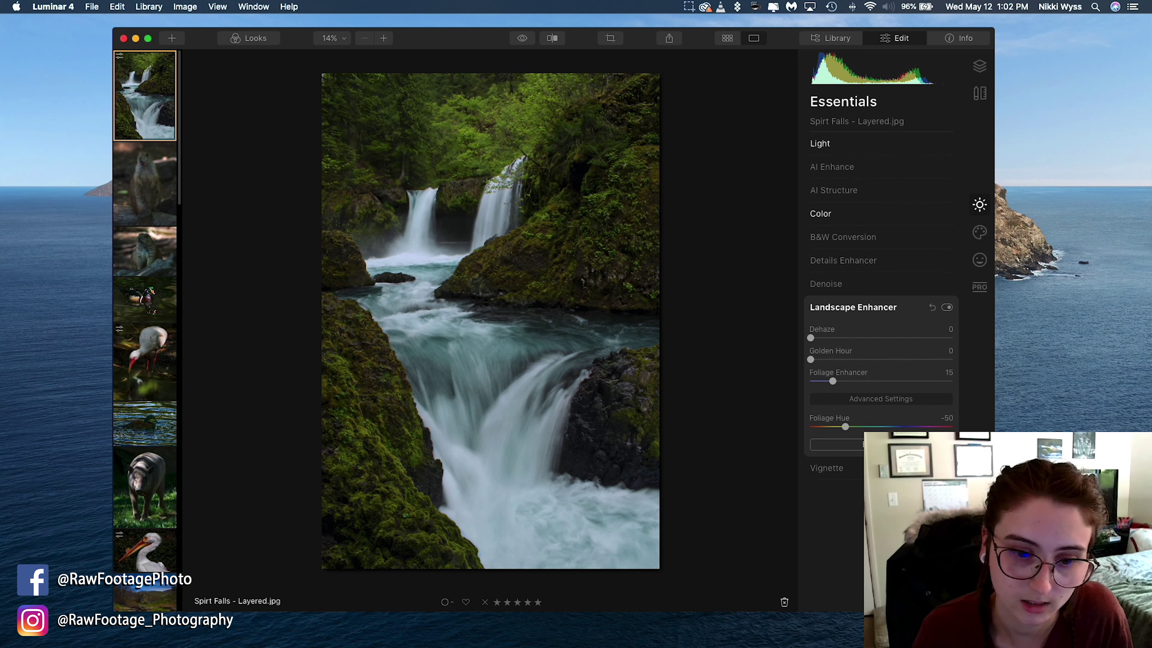
click(948, 308)
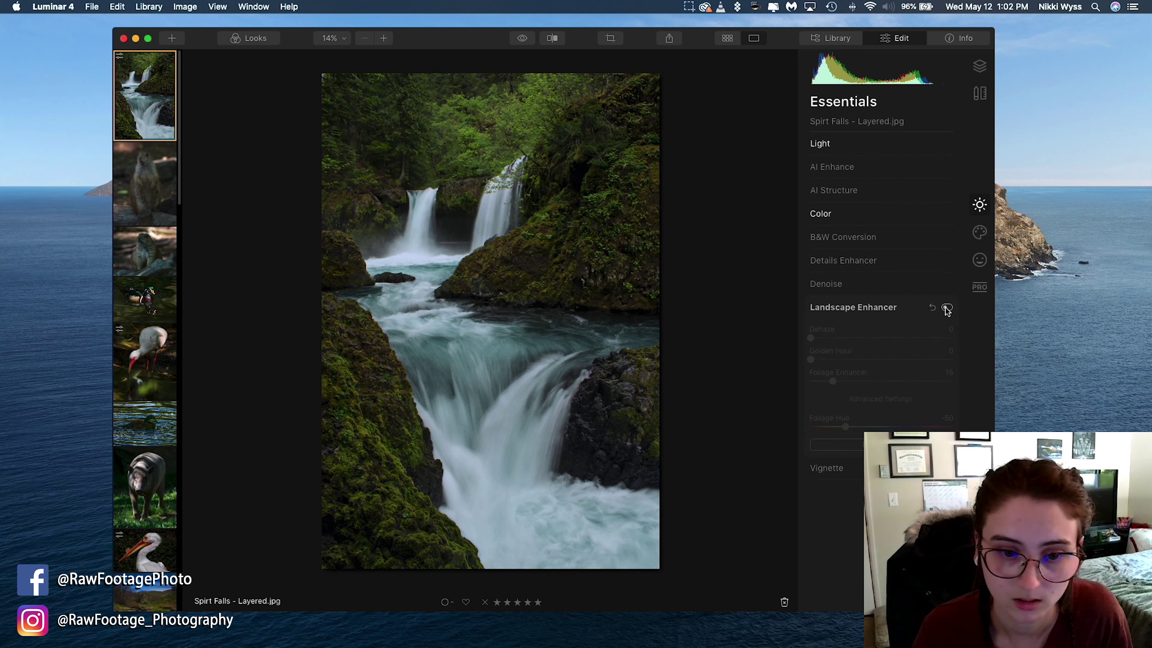
click(947, 308)
click(891, 310)
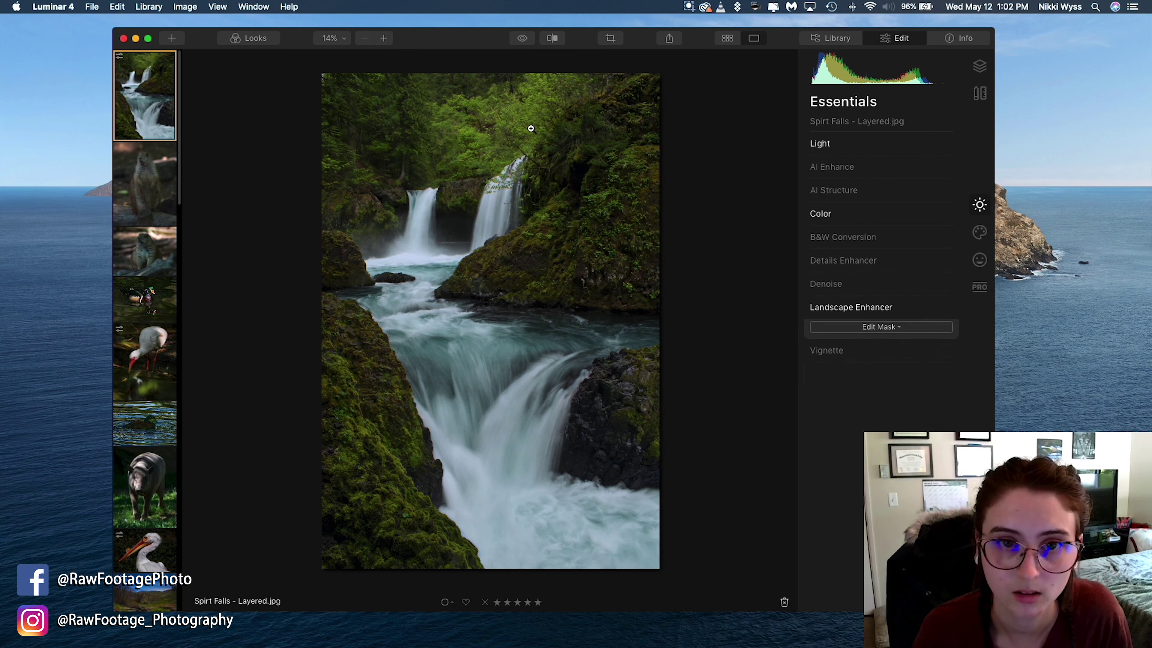
click(523, 39)
Flip between the edited photo and the unedited original to compare
click(522, 39)
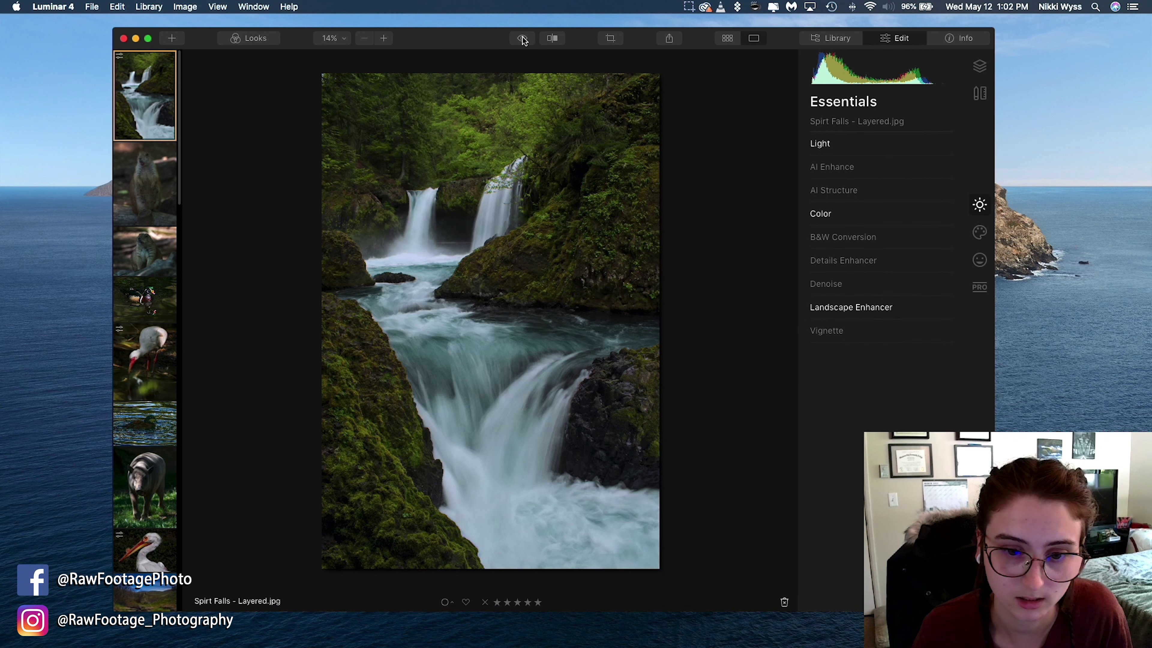
click(523, 39)
click(523, 39)
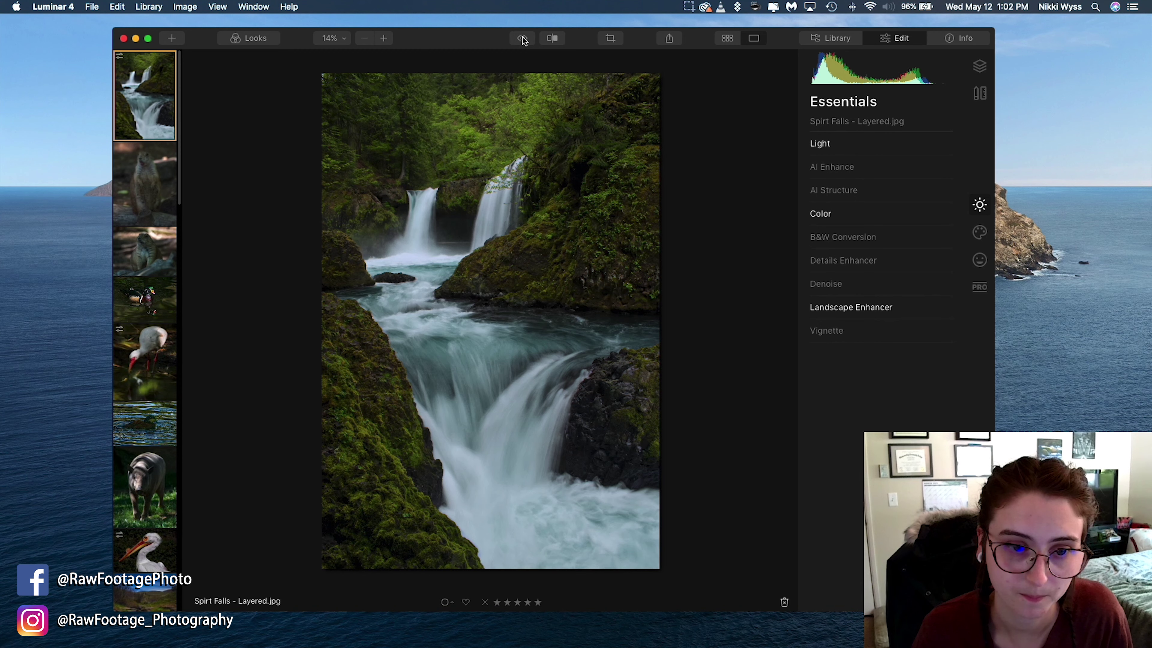
click(523, 39)
click(522, 39)
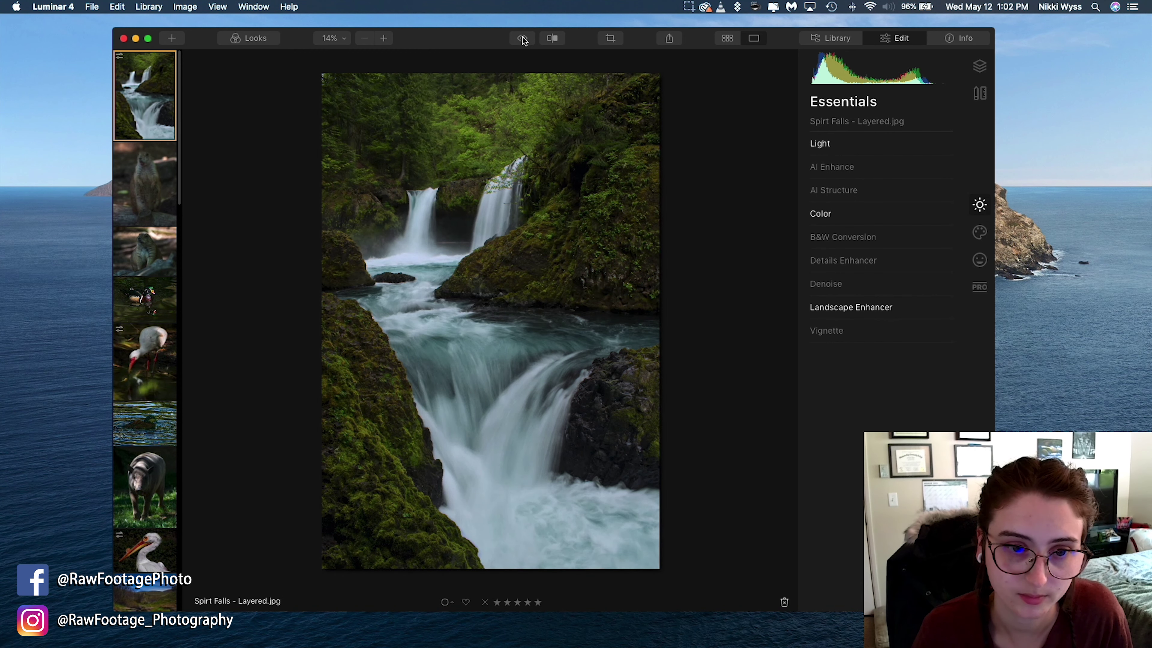
click(523, 39)
click(522, 39)
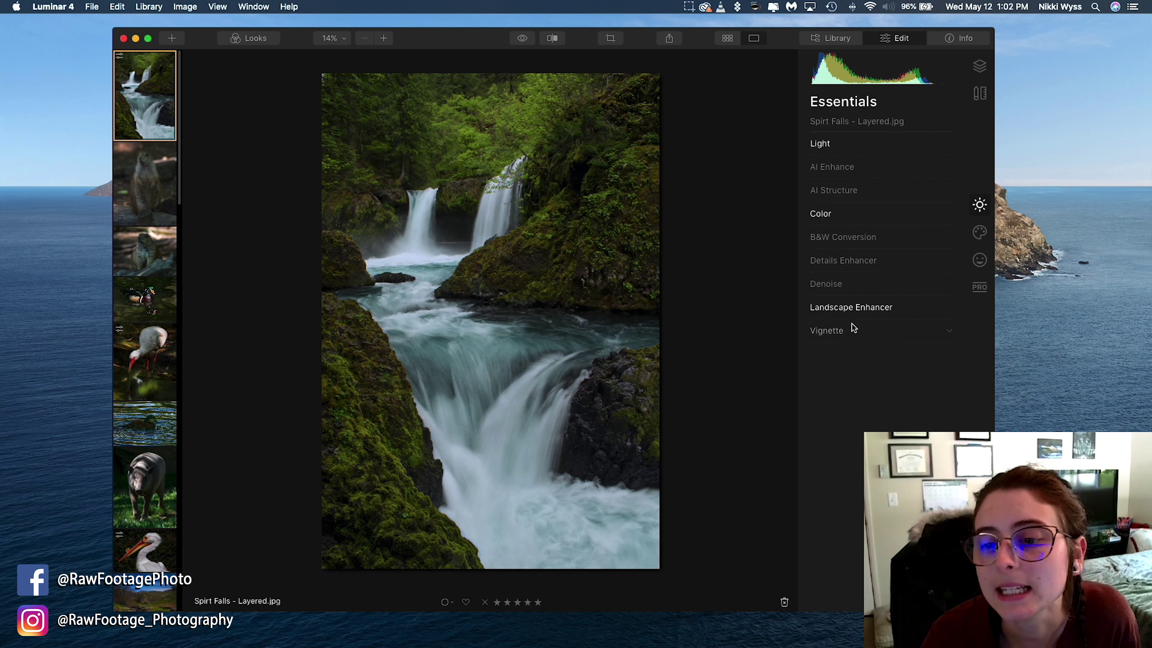
Set Landscape Enhancer Dehaze to 25
click(845, 309)
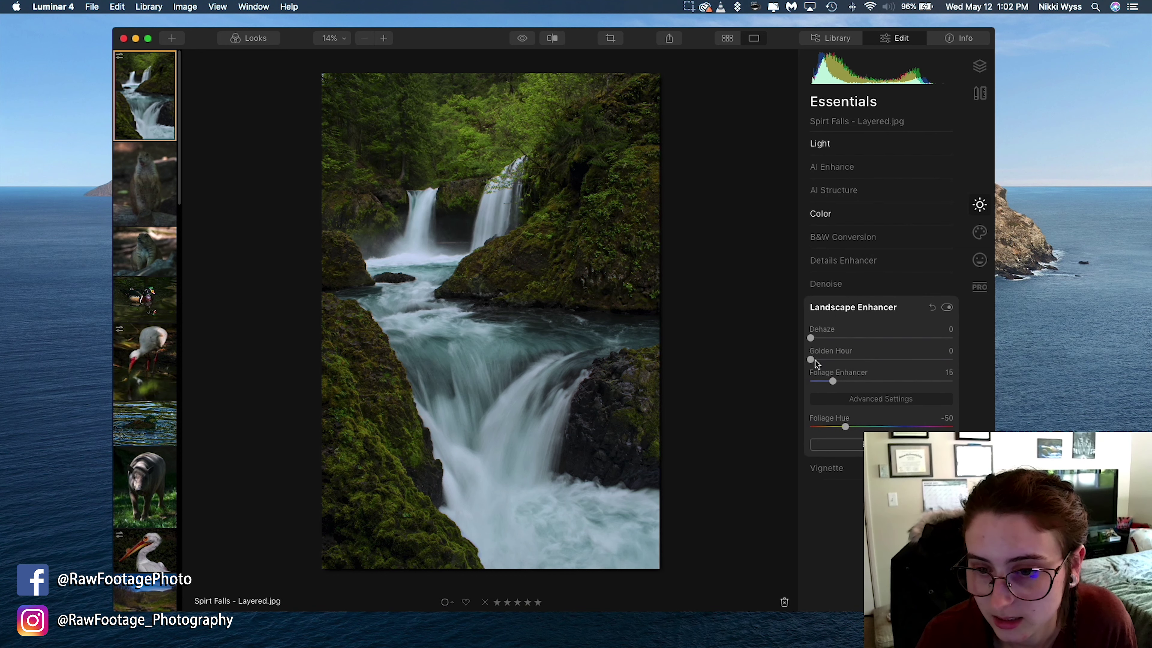
drag(812, 339, 855, 340)
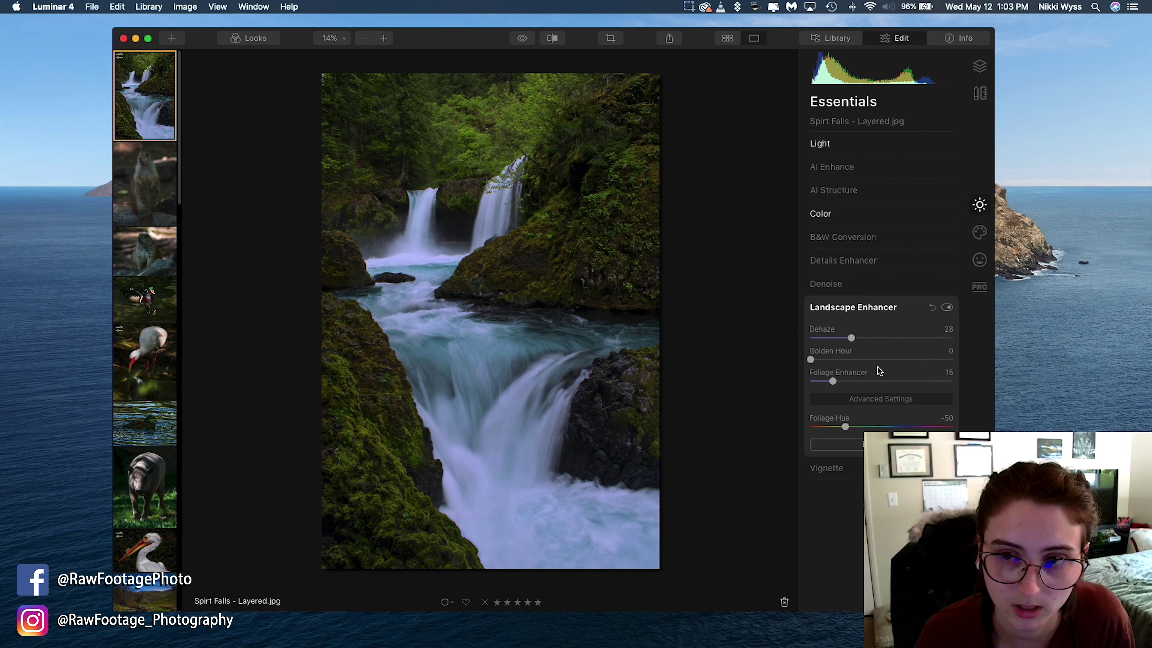
drag(851, 338, 846, 340)
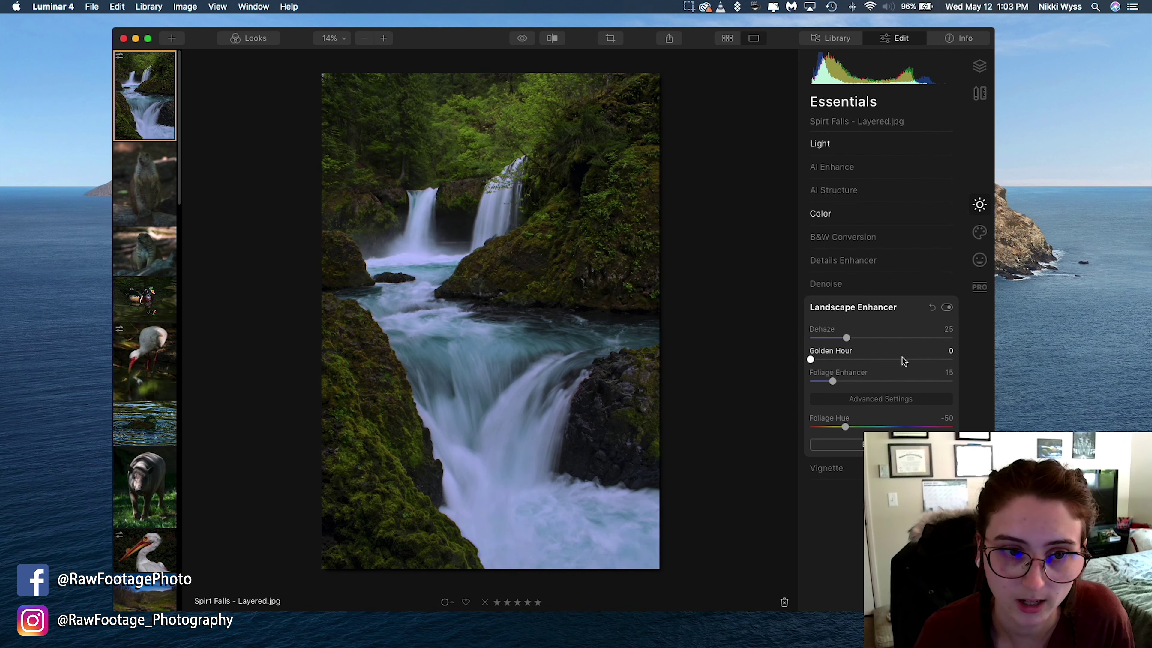
Test a warmer white balance Temperature, then reset it back to -25
click(833, 145)
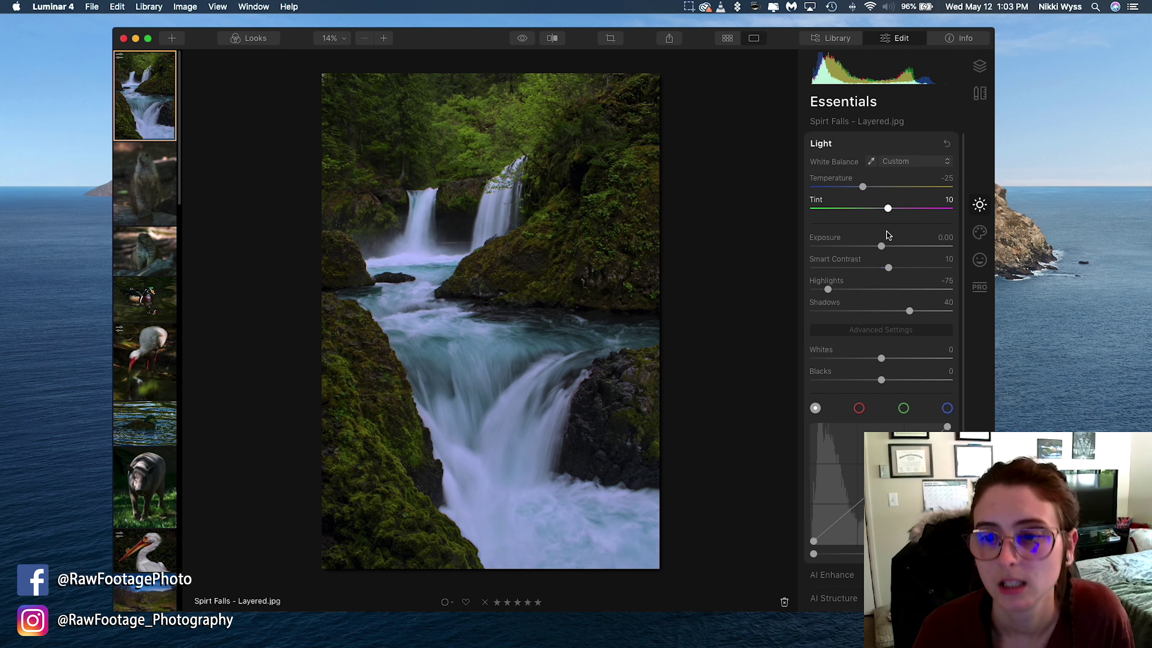
mouse_move(864, 190)
mouse_down()
mouse_move(887, 192)
mouse_move(878, 195)
mouse_up()
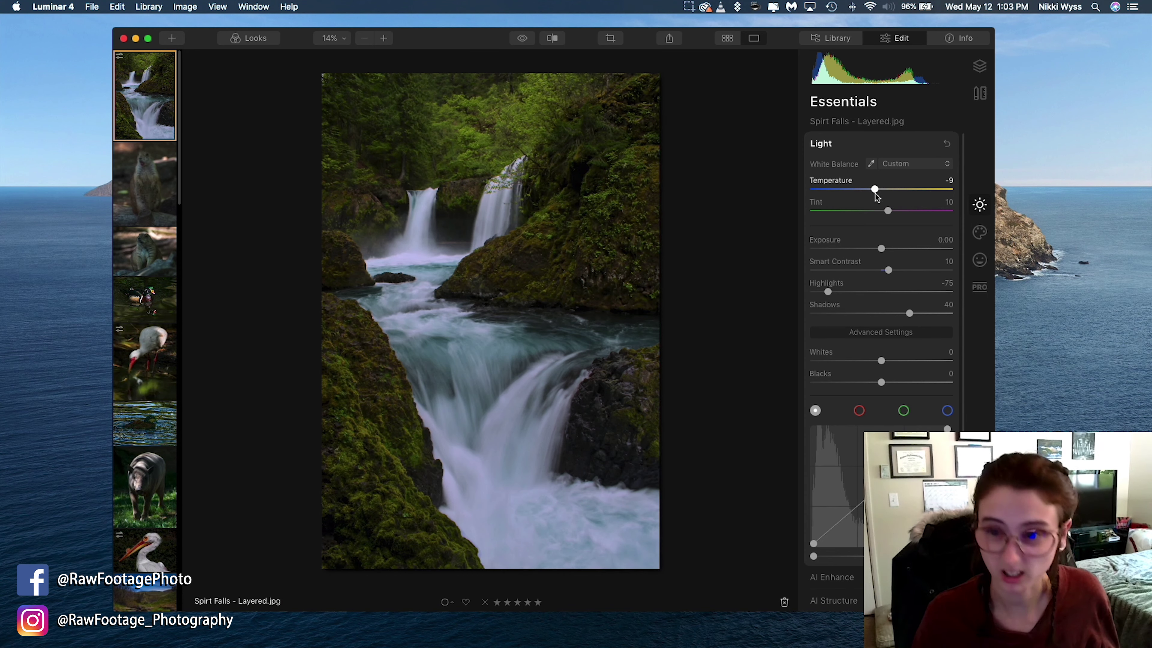
double_click(876, 194)
click(873, 146)
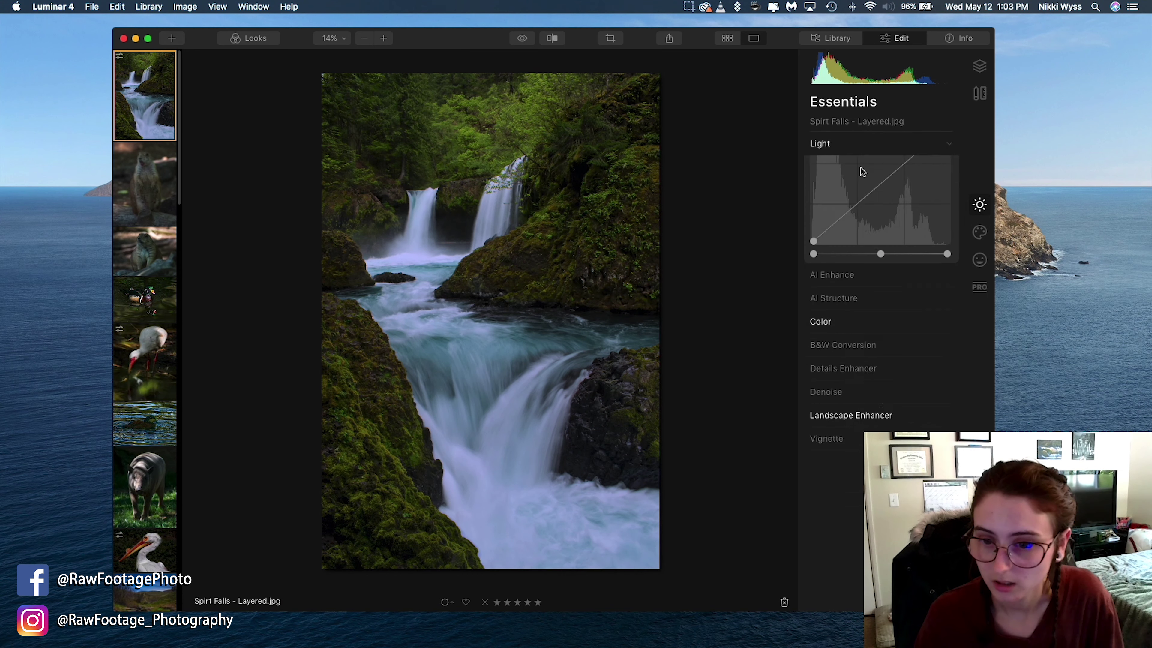
click(841, 307)
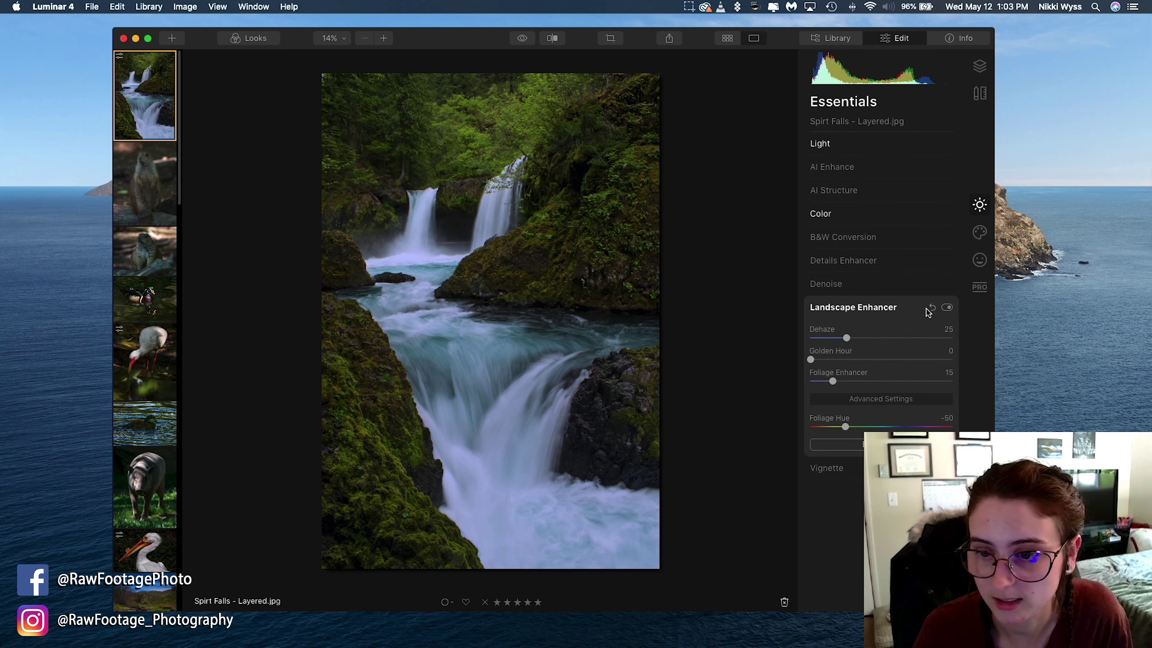
Settle Landscape Enhancer Dehaze at 10 after comparing with the filter off and on
drag(845, 338, 776, 352)
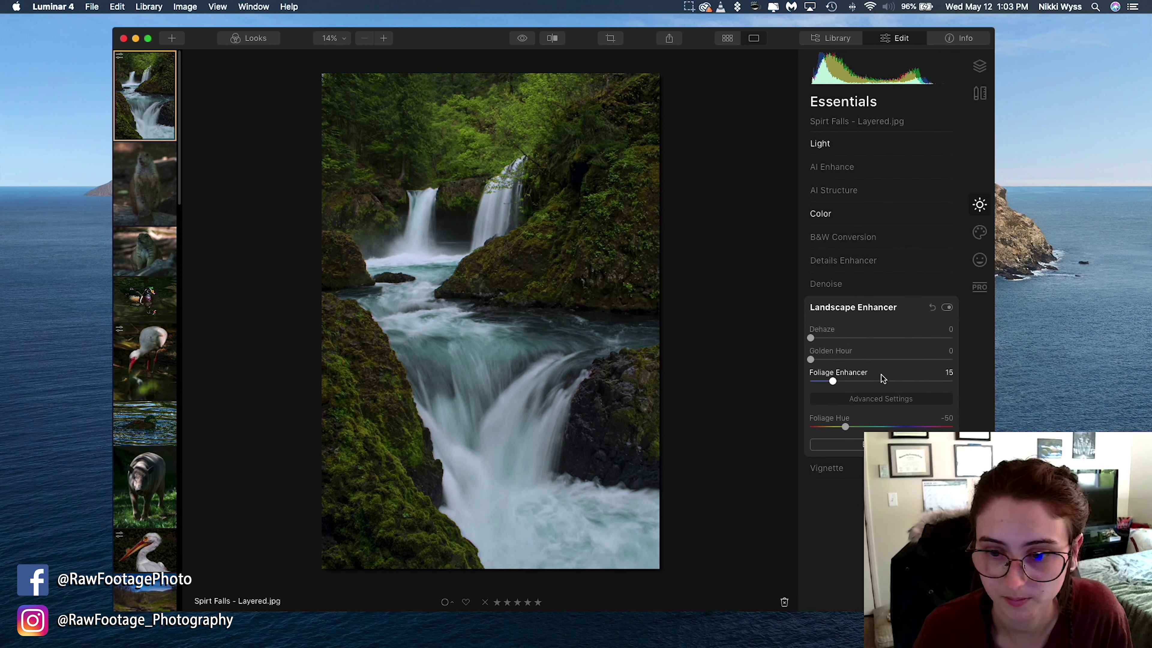
drag(811, 339, 826, 340)
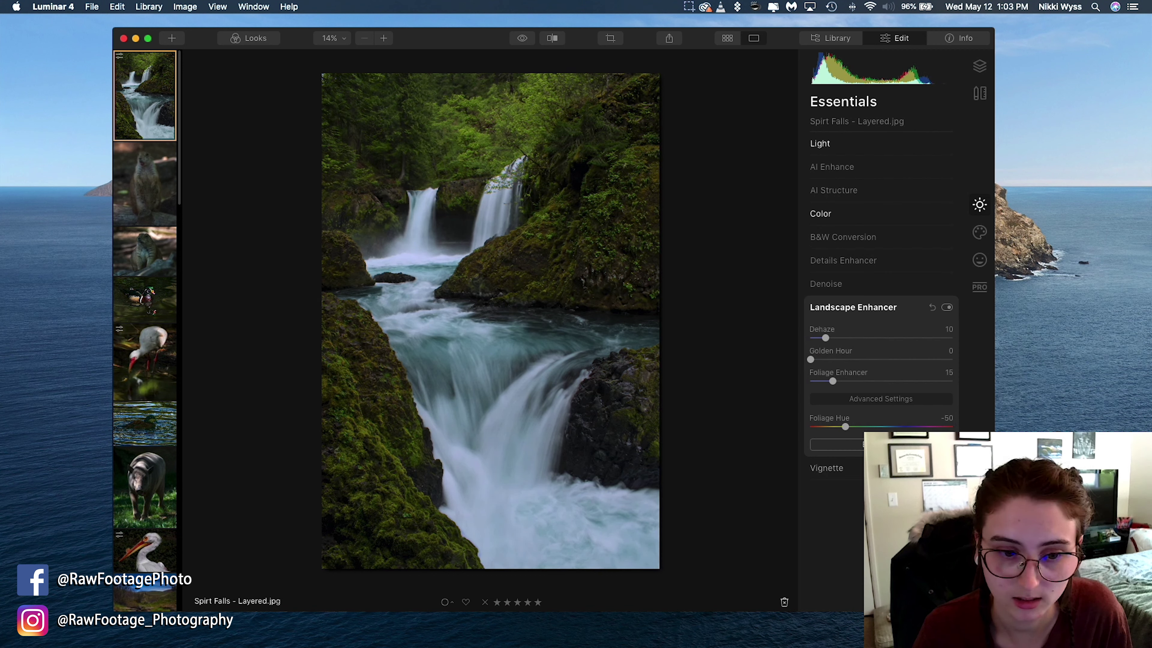
click(947, 308)
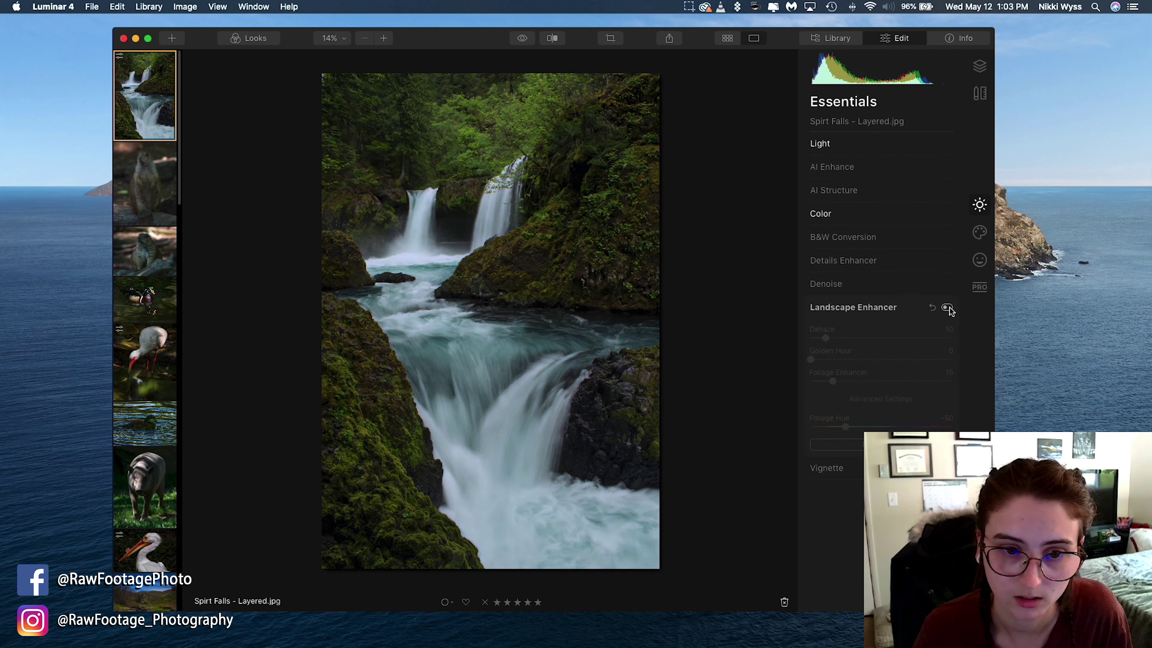
click(948, 308)
click(947, 308)
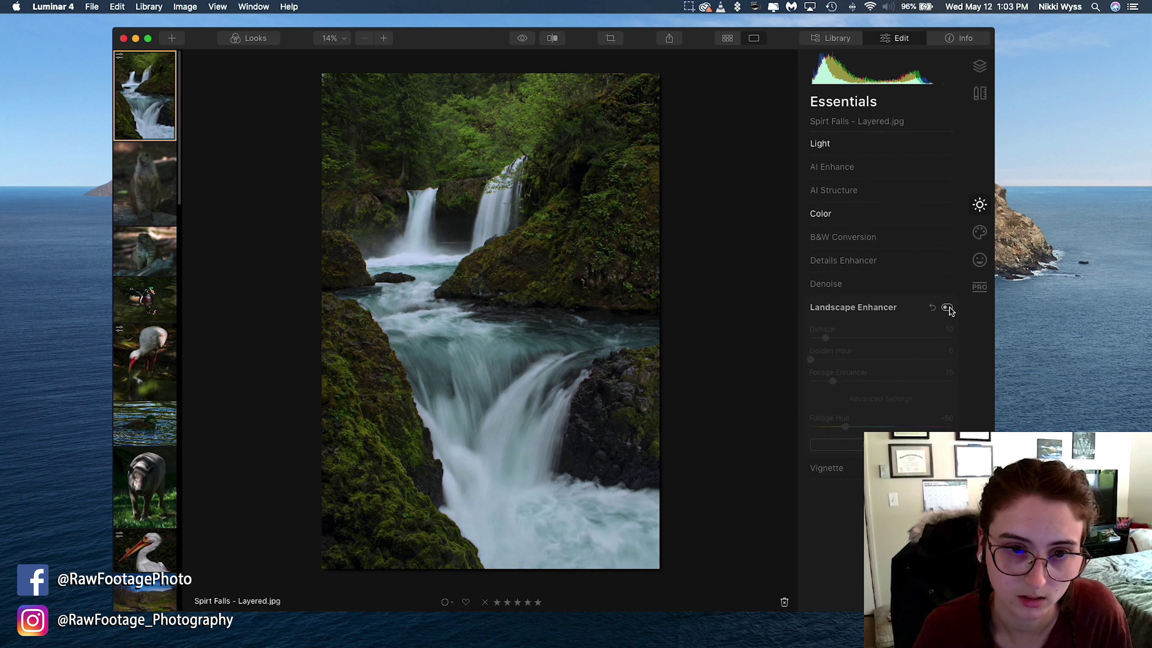
click(948, 308)
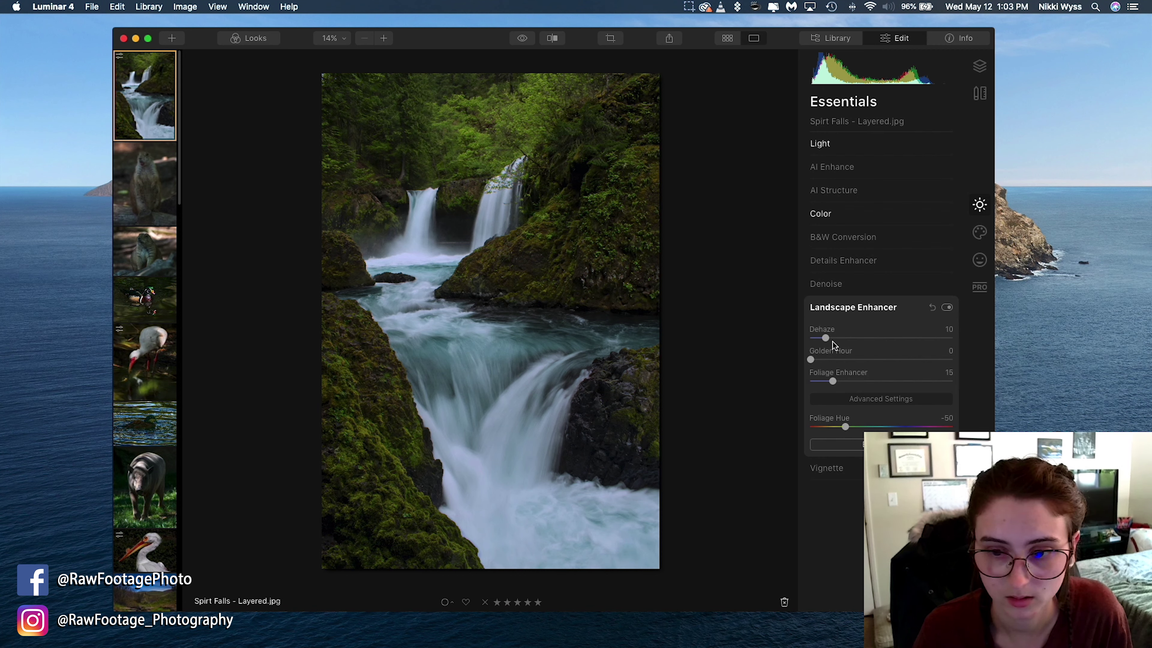
mouse_move(826, 339)
mouse_down()
mouse_move(786, 345)
mouse_move(823, 344)
mouse_up()
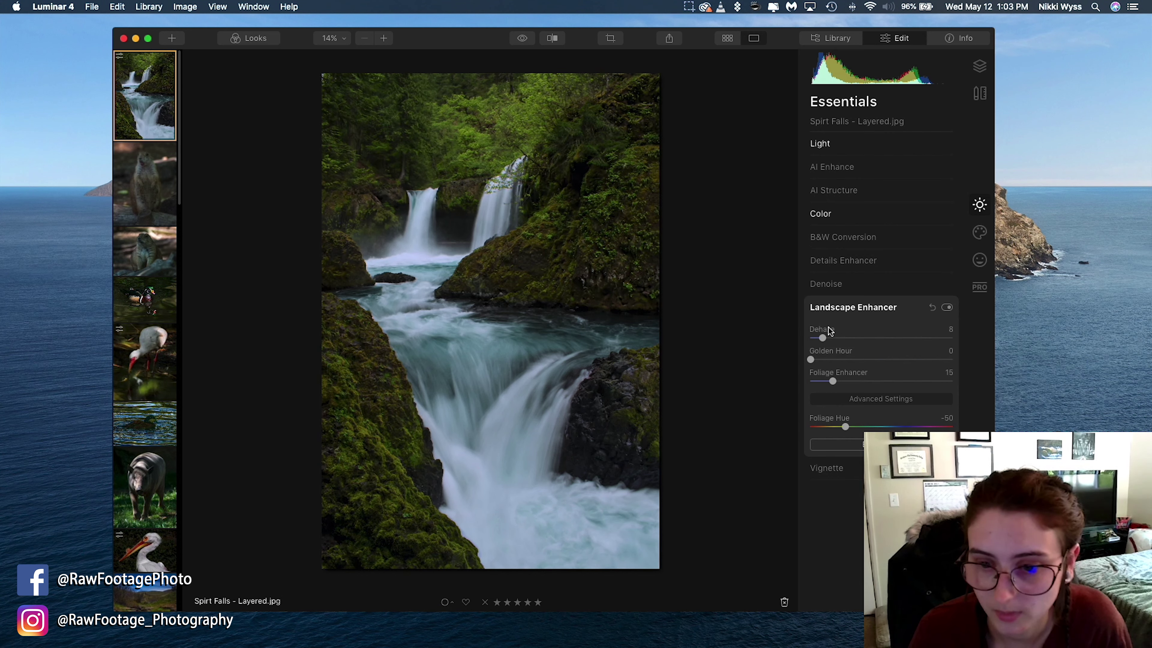
drag(826, 338, 849, 390)
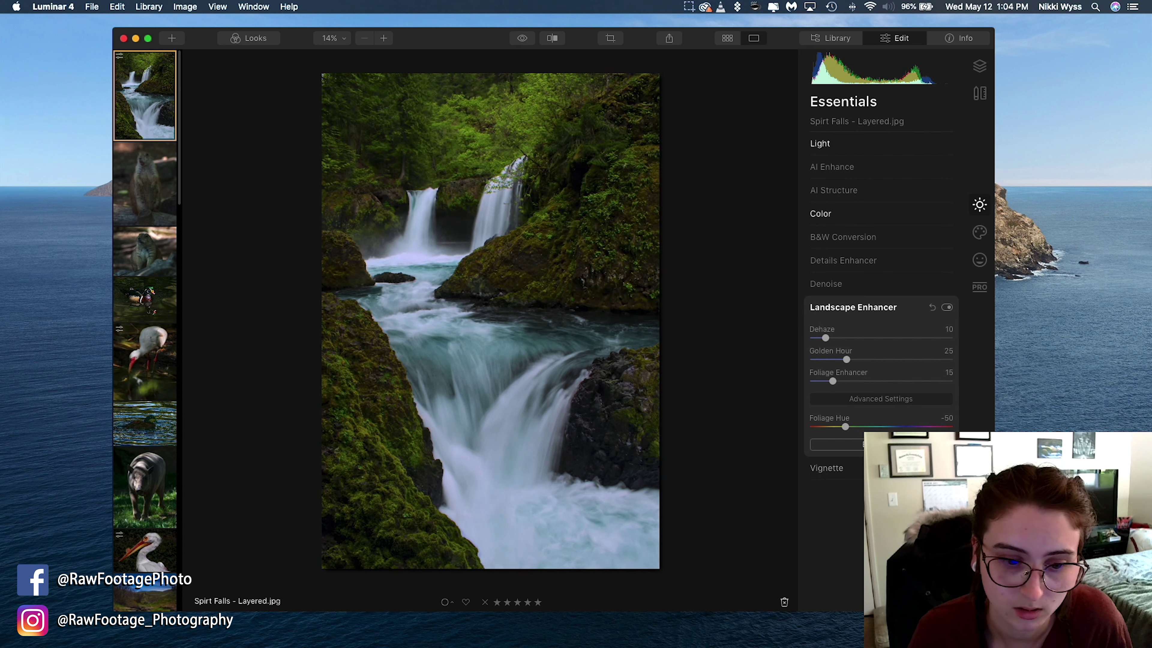
Compare before/after, then try Golden Hour between 100 and about 35
click(551, 40)
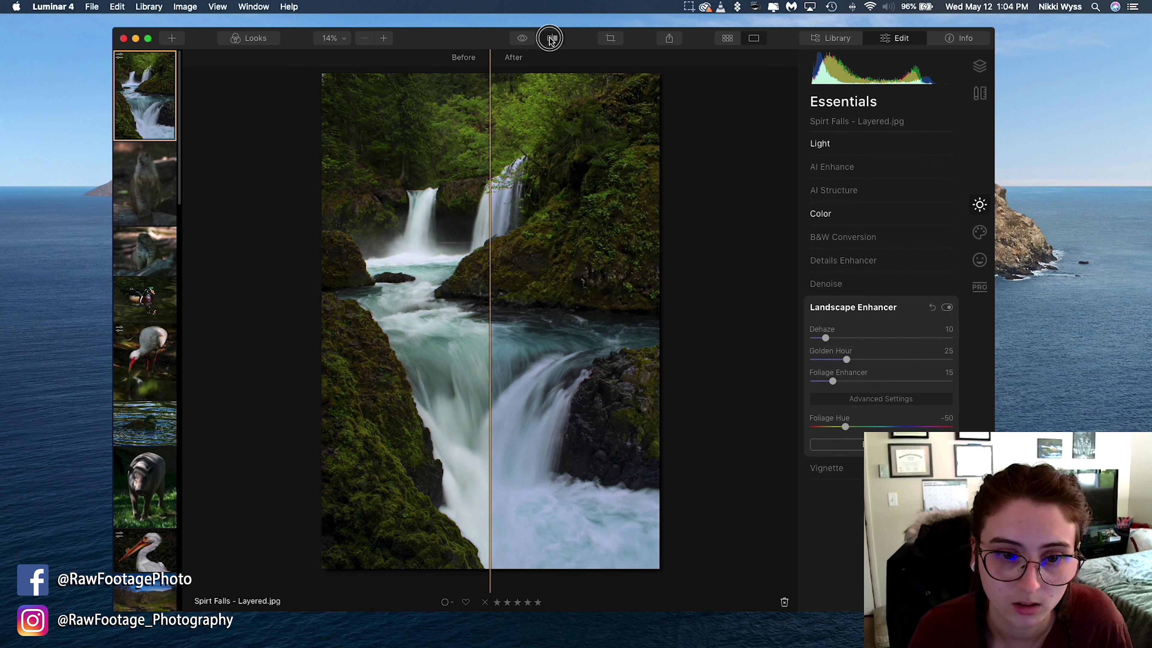
click(551, 40)
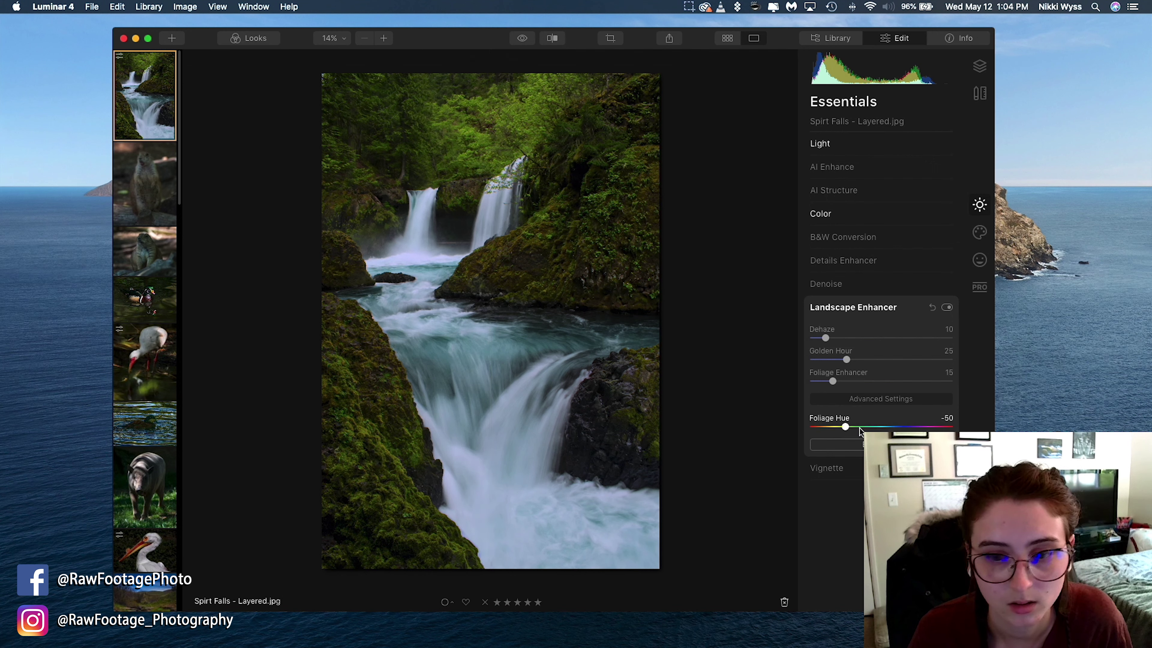
drag(846, 360, 1012, 390)
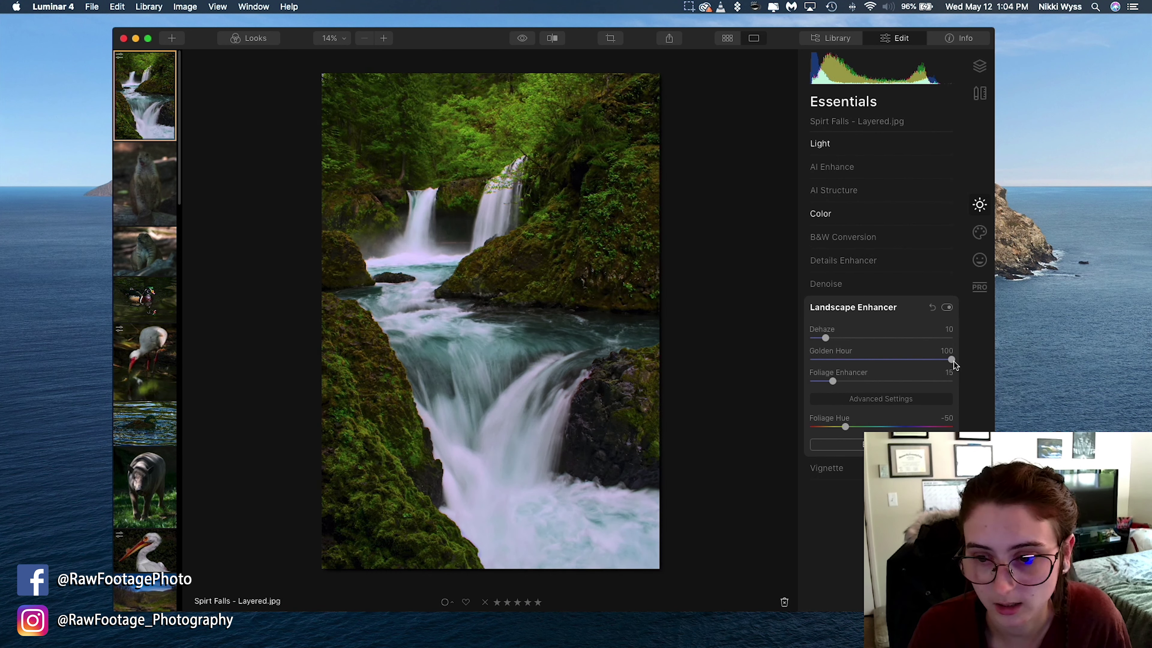
drag(953, 361, 882, 373)
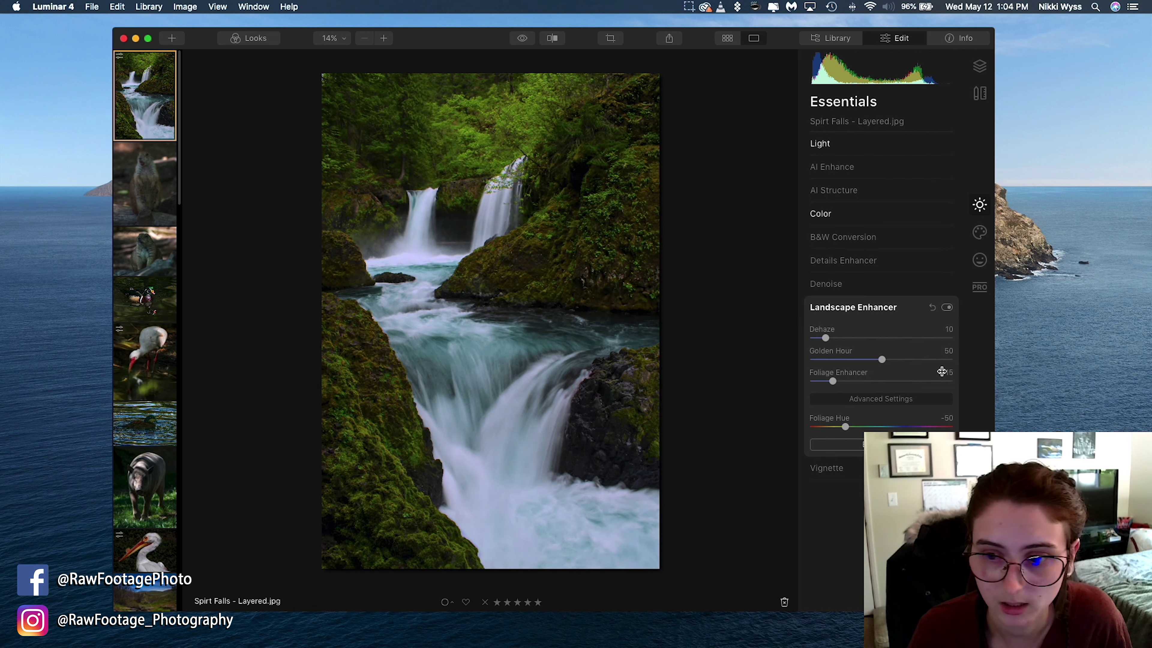
click(949, 308)
click(948, 308)
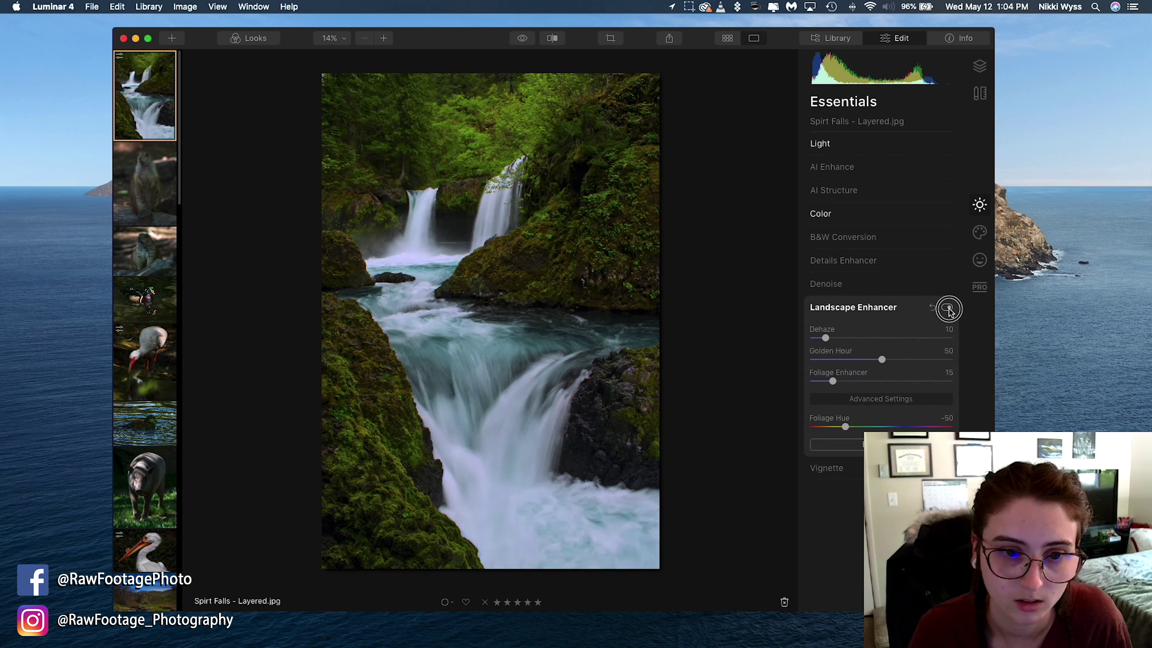
click(948, 309)
click(948, 309)
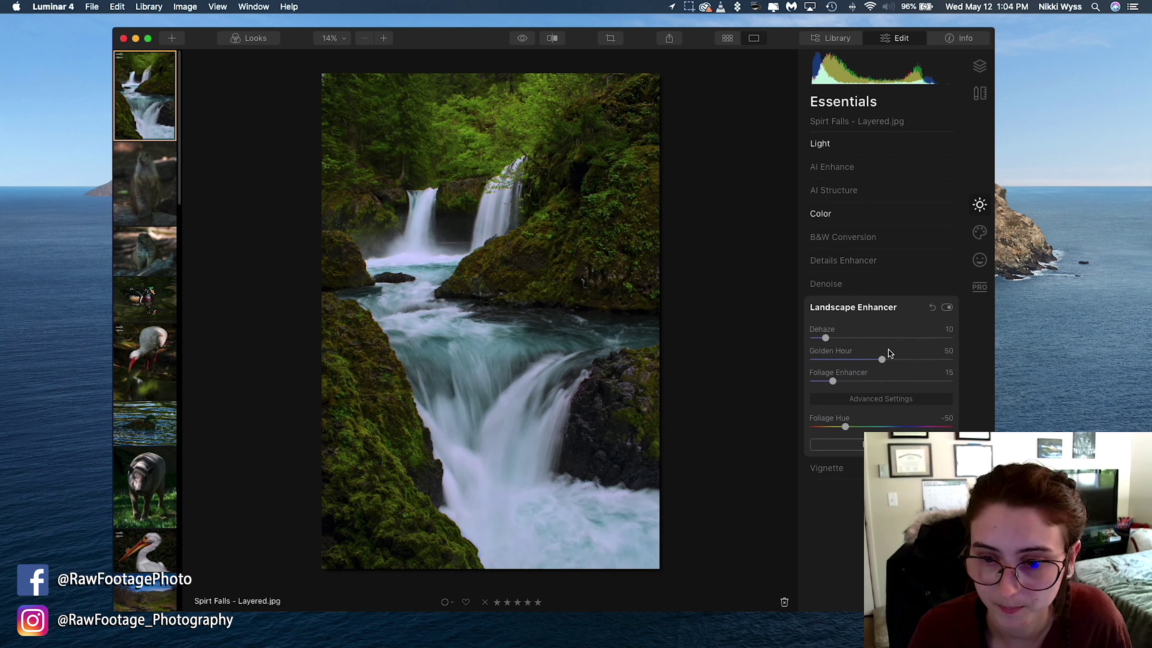
mouse_move(882, 361)
mouse_down()
mouse_move(787, 363)
mouse_move(890, 368)
mouse_up()
mouse_move(874, 369)
mouse_down()
mouse_move(822, 368)
mouse_move(931, 369)
mouse_move(792, 365)
mouse_move(860, 369)
mouse_up()
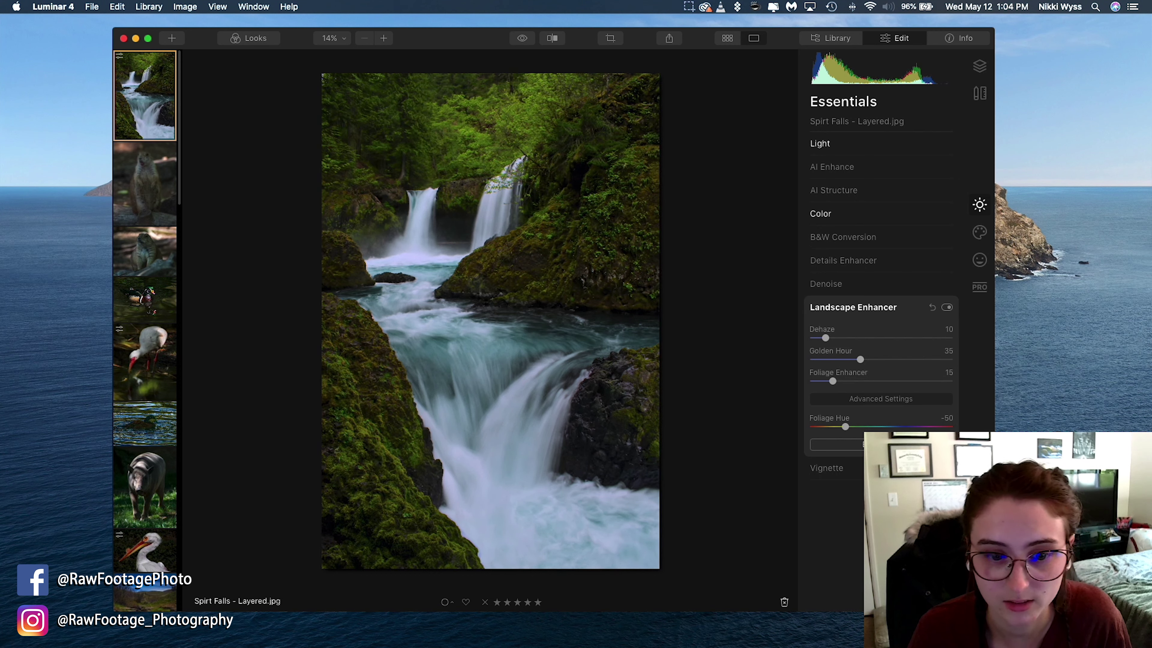
Compare the filter off and on, and restore Foliage Enhancer to 15
click(947, 307)
click(947, 308)
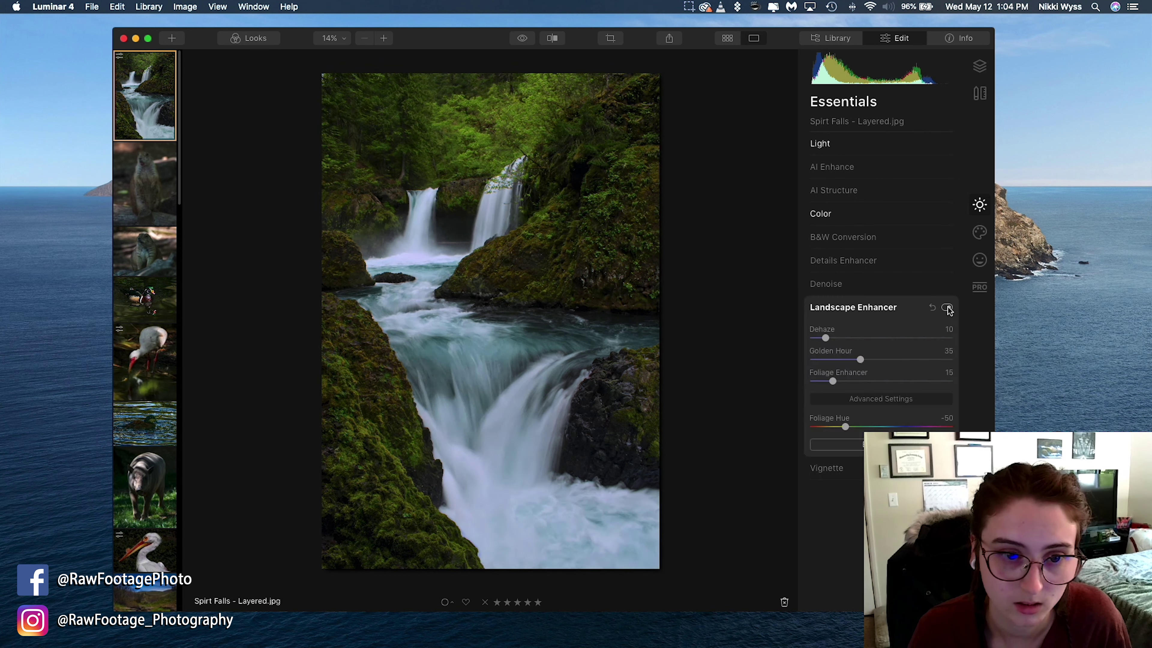
click(948, 308)
click(947, 308)
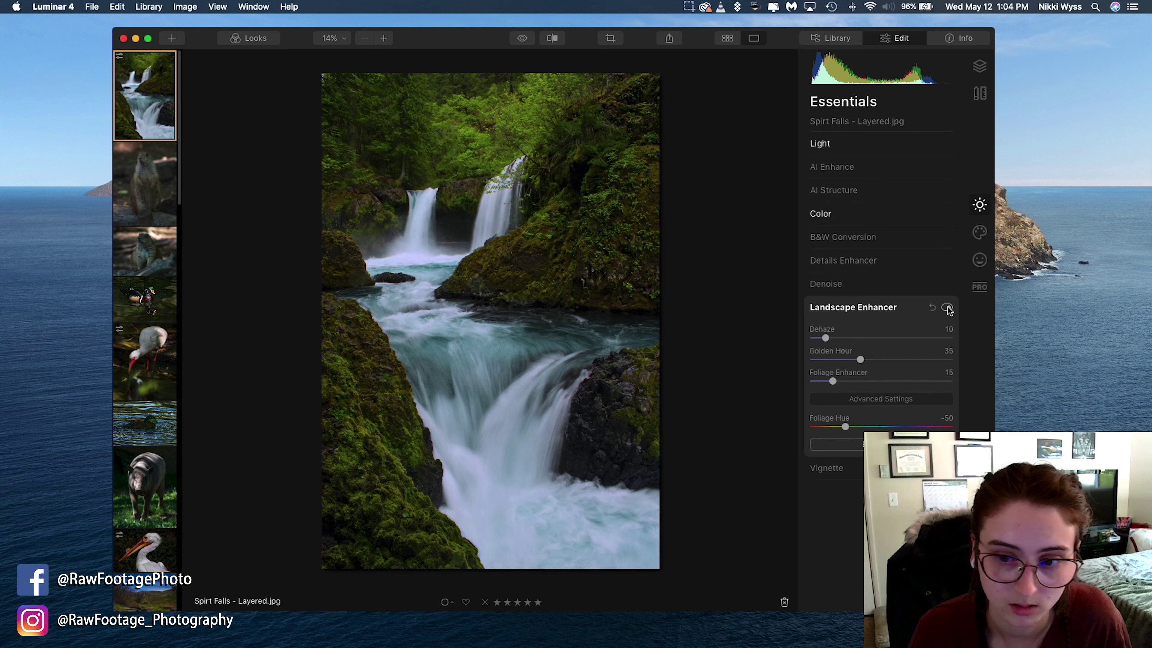
double_click(834, 381)
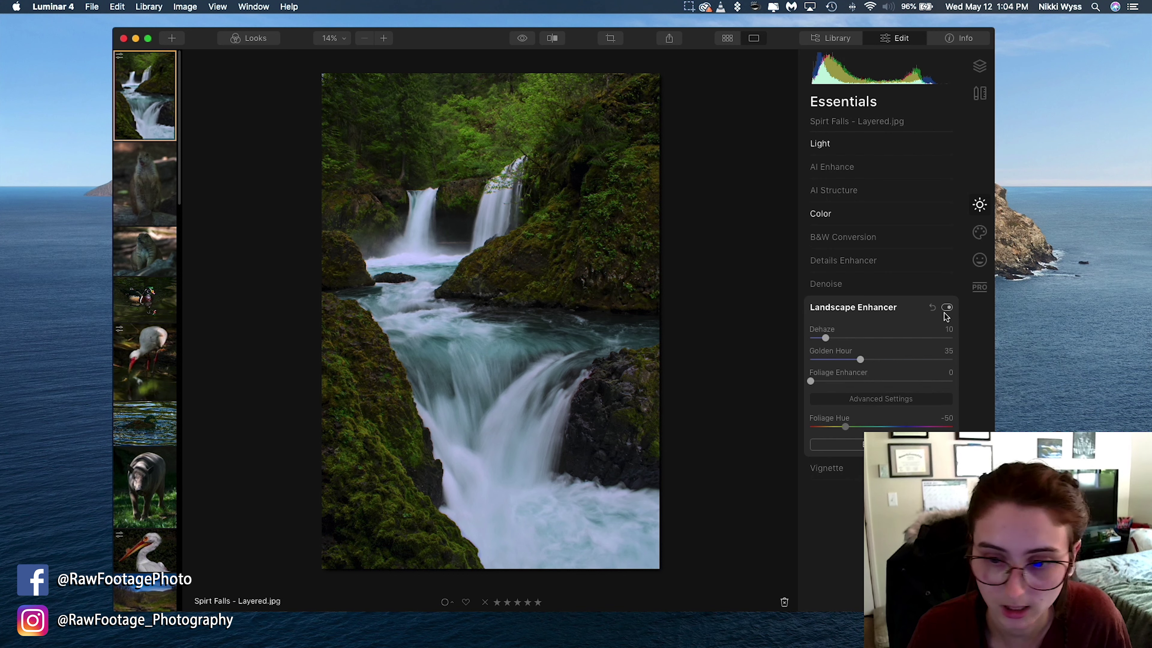
drag(812, 383, 833, 383)
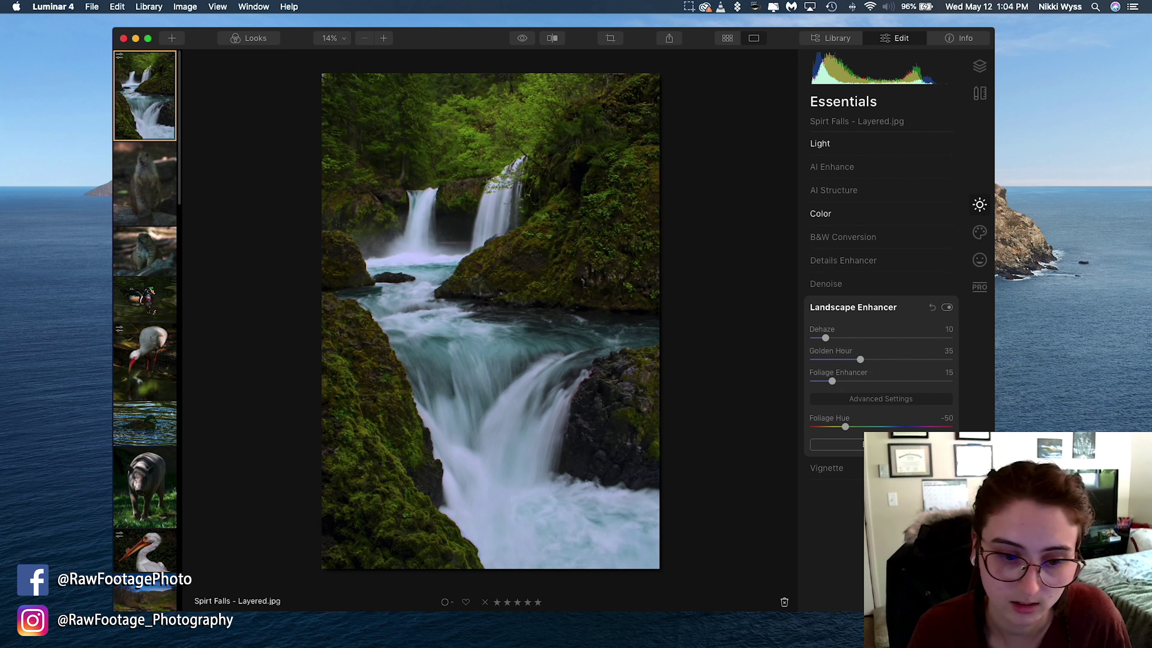
Set the green tones to Hue -10, Saturation 10 and Luminance 10
click(858, 307)
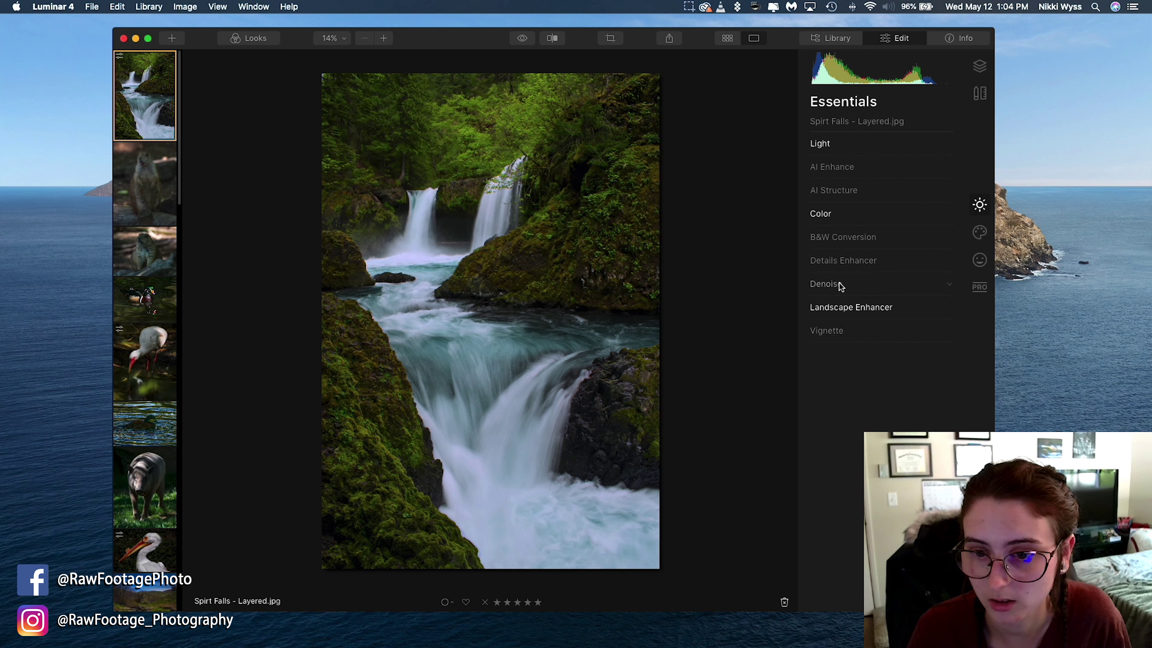
click(832, 217)
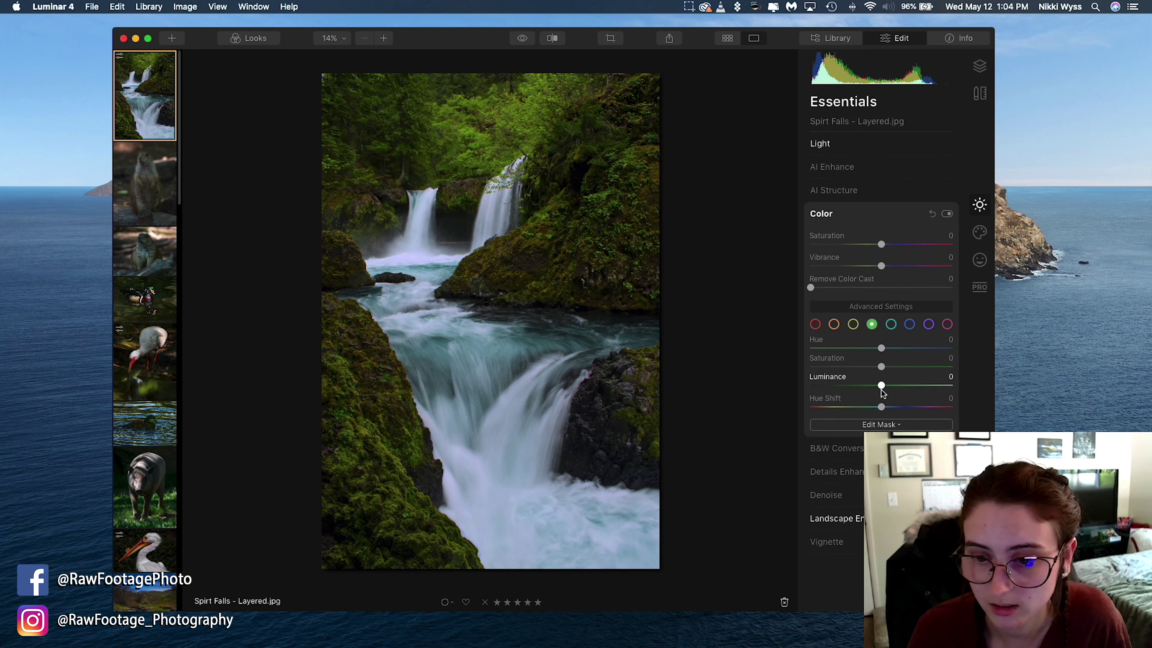
mouse_move(881, 387)
mouse_down()
mouse_move(930, 385)
mouse_move(882, 396)
mouse_up()
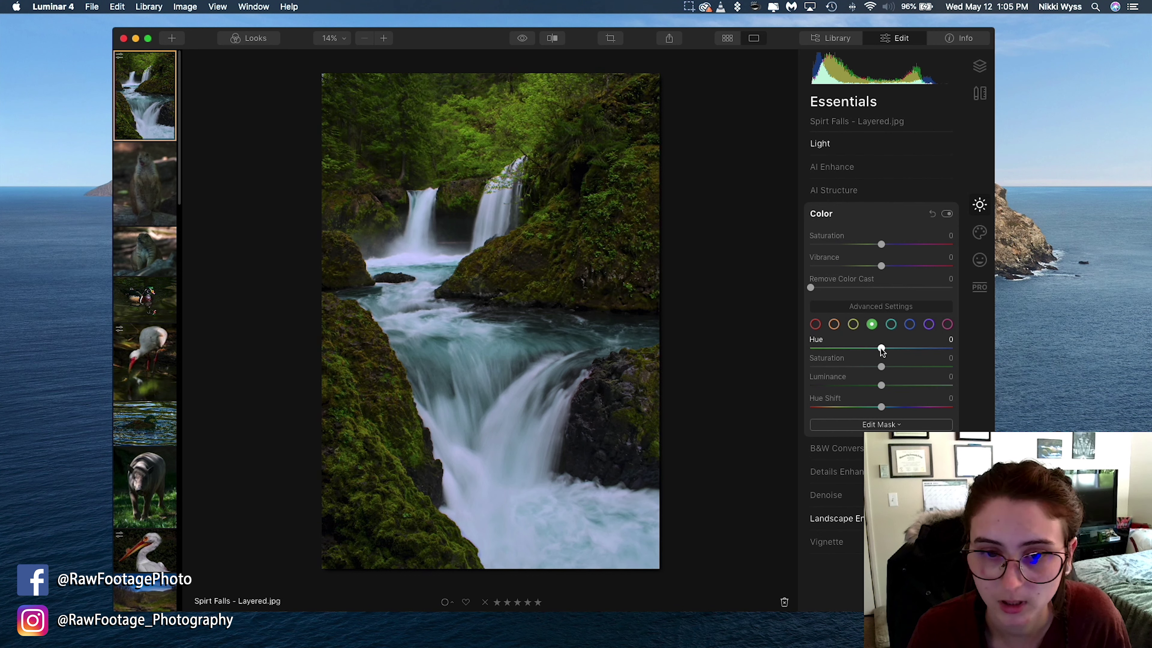
mouse_move(882, 349)
mouse_down()
mouse_move(828, 350)
mouse_move(904, 356)
mouse_move(874, 358)
mouse_up()
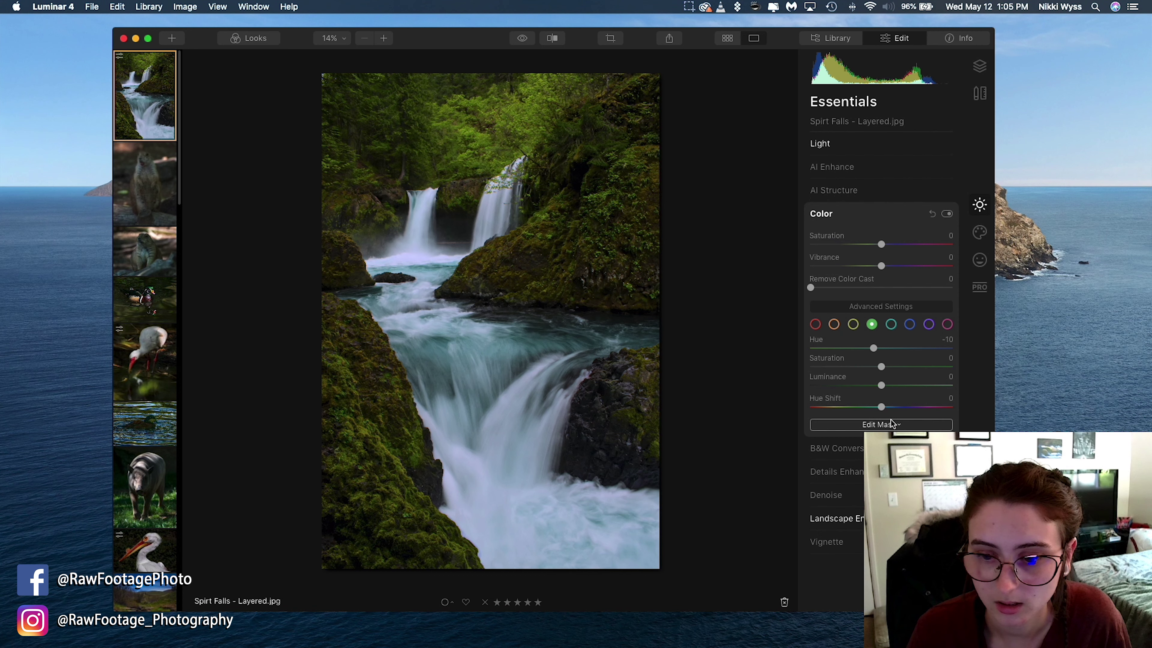
mouse_move(882, 407)
mouse_down()
mouse_move(895, 407)
mouse_move(883, 411)
mouse_up()
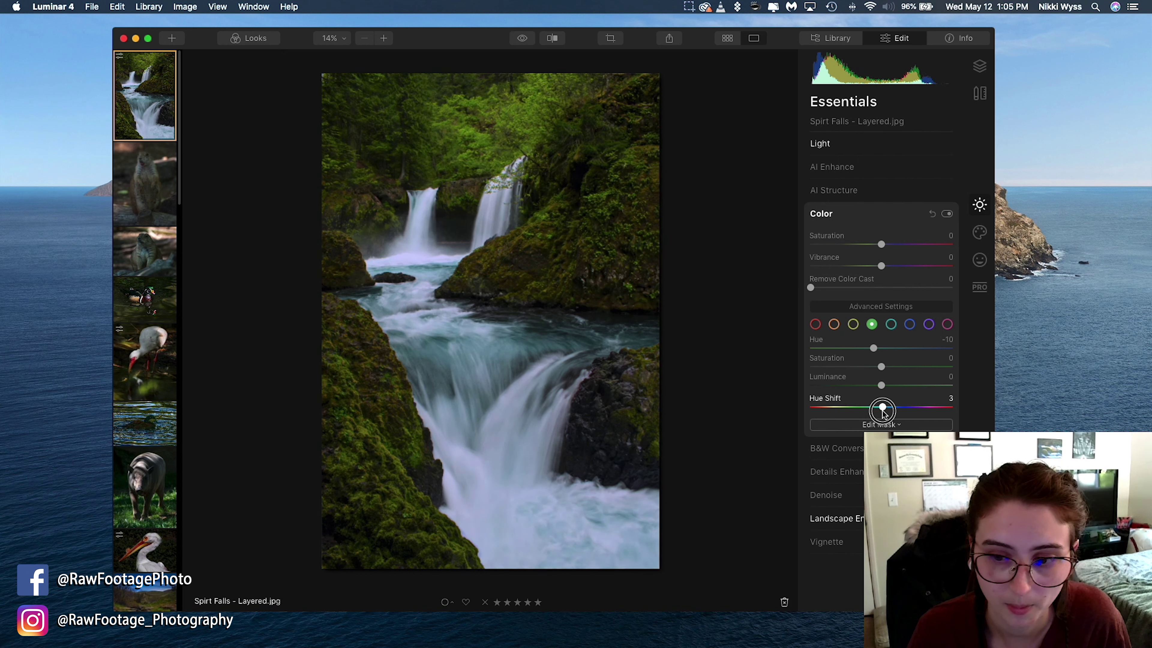
drag(882, 411, 880, 414)
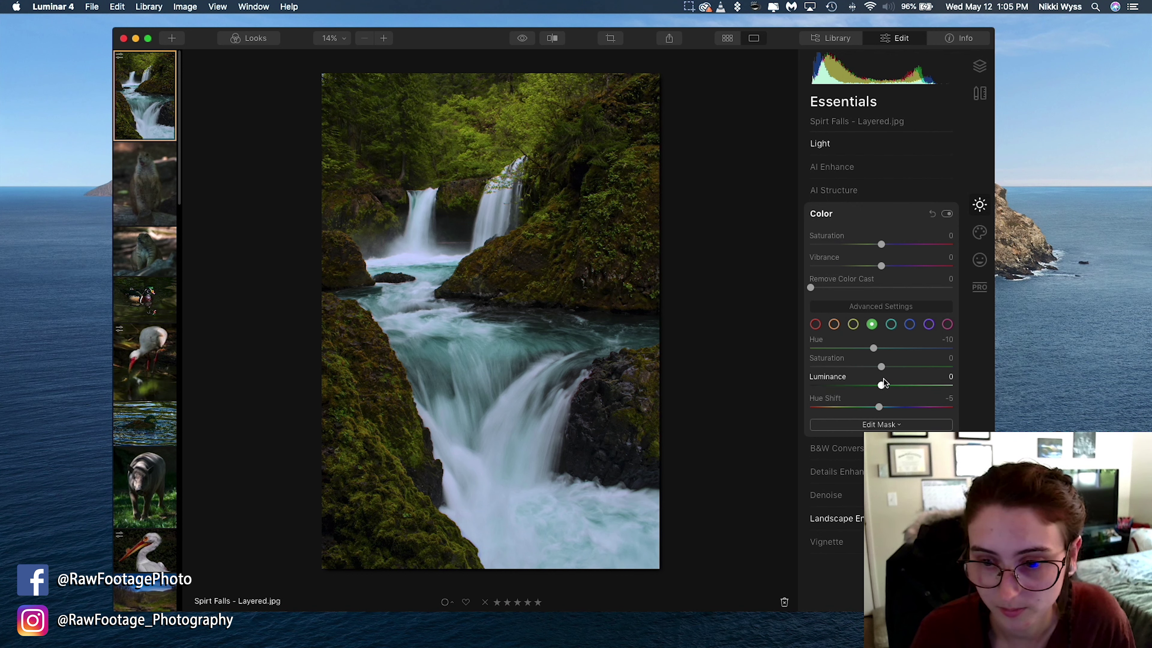
mouse_move(885, 386)
mouse_down()
mouse_move(933, 386)
mouse_move(878, 386)
mouse_move(896, 391)
mouse_up()
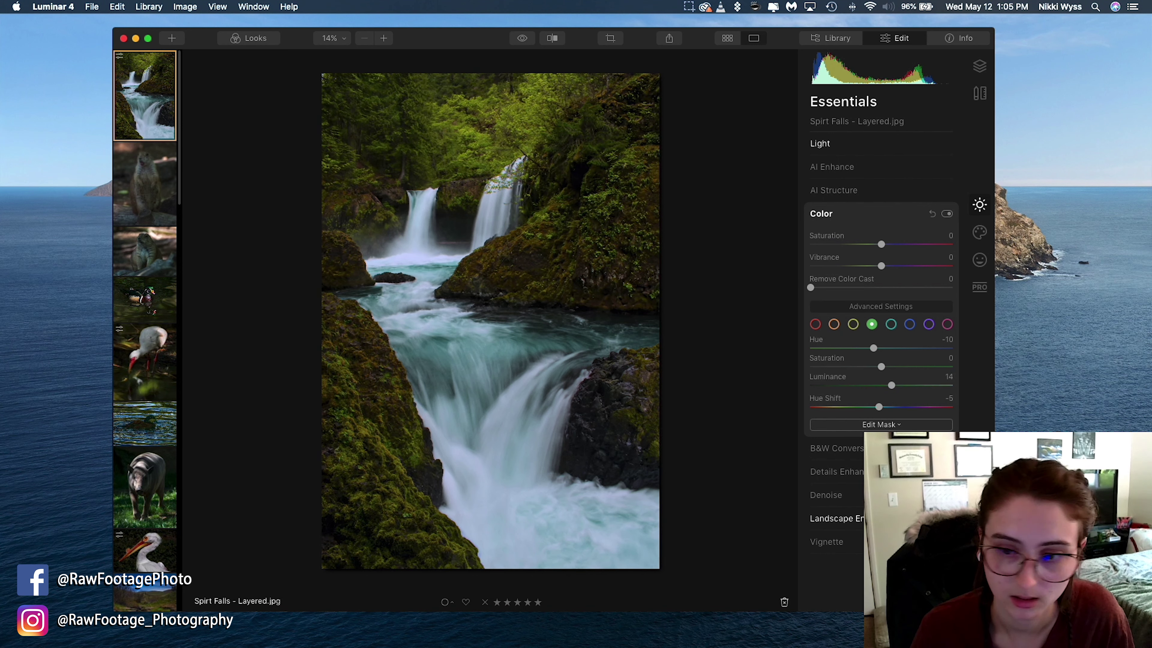
drag(892, 386, 892, 389)
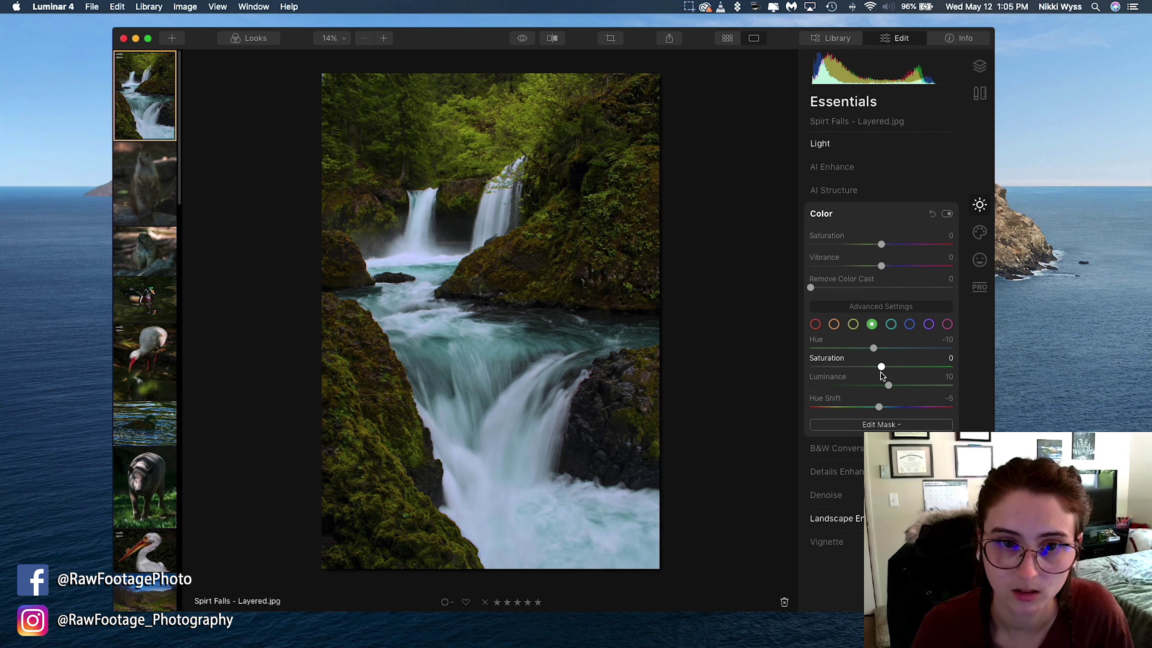
mouse_move(882, 367)
mouse_down()
mouse_move(835, 370)
mouse_move(950, 376)
mouse_move(890, 380)
mouse_up()
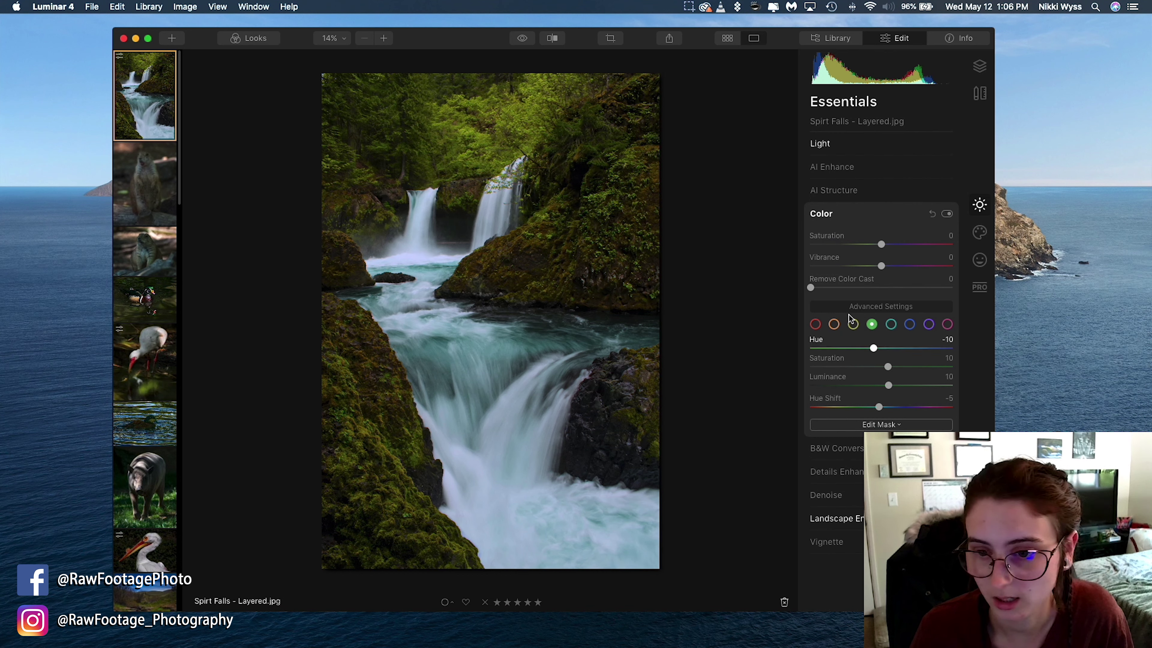
Set the yellow tones to Hue -15 and Luminance 10
click(853, 323)
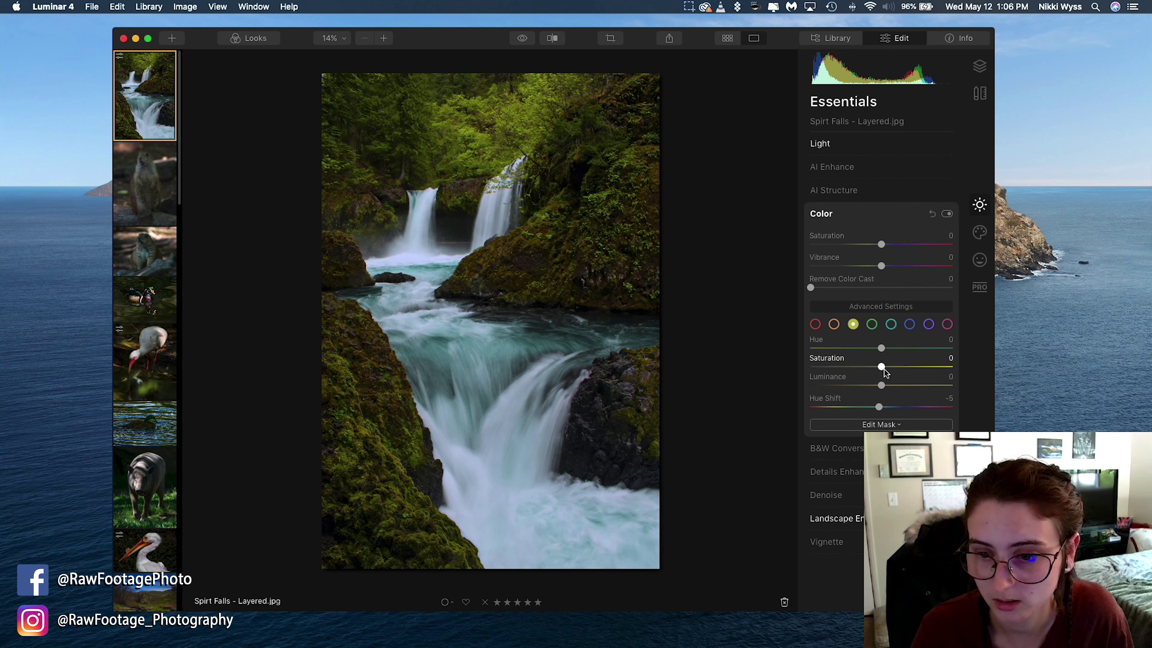
mouse_move(881, 385)
mouse_down()
mouse_move(938, 385)
mouse_move(869, 397)
mouse_move(891, 396)
mouse_up()
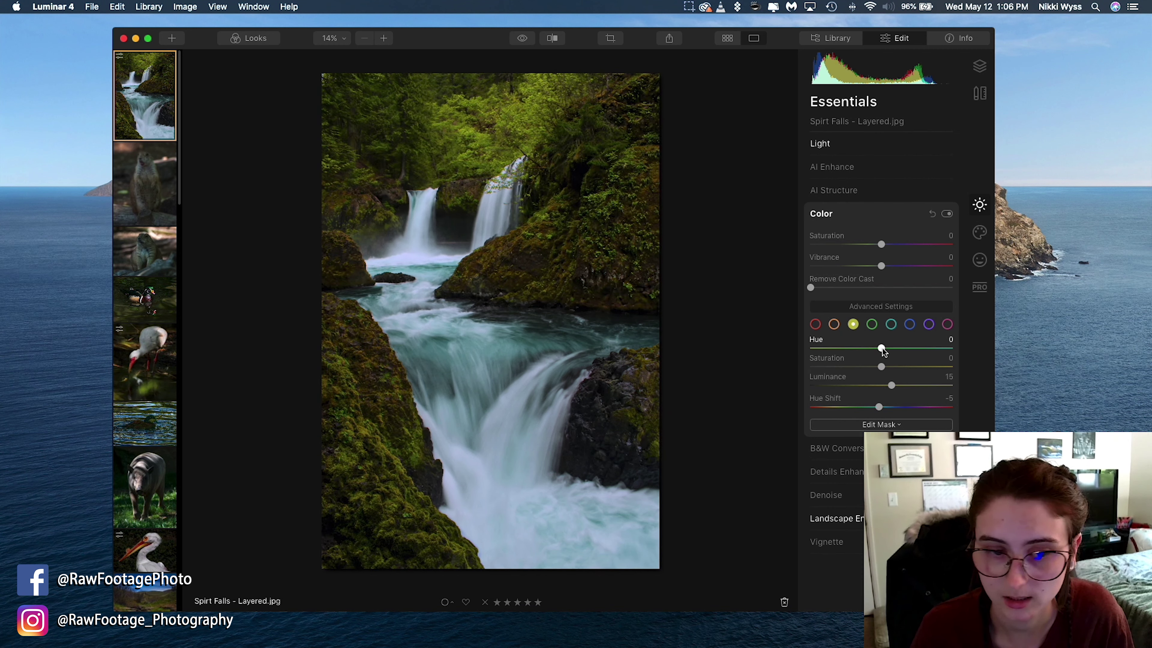
mouse_move(883, 348)
mouse_down()
mouse_move(921, 354)
mouse_move(854, 354)
mouse_move(870, 354)
mouse_up()
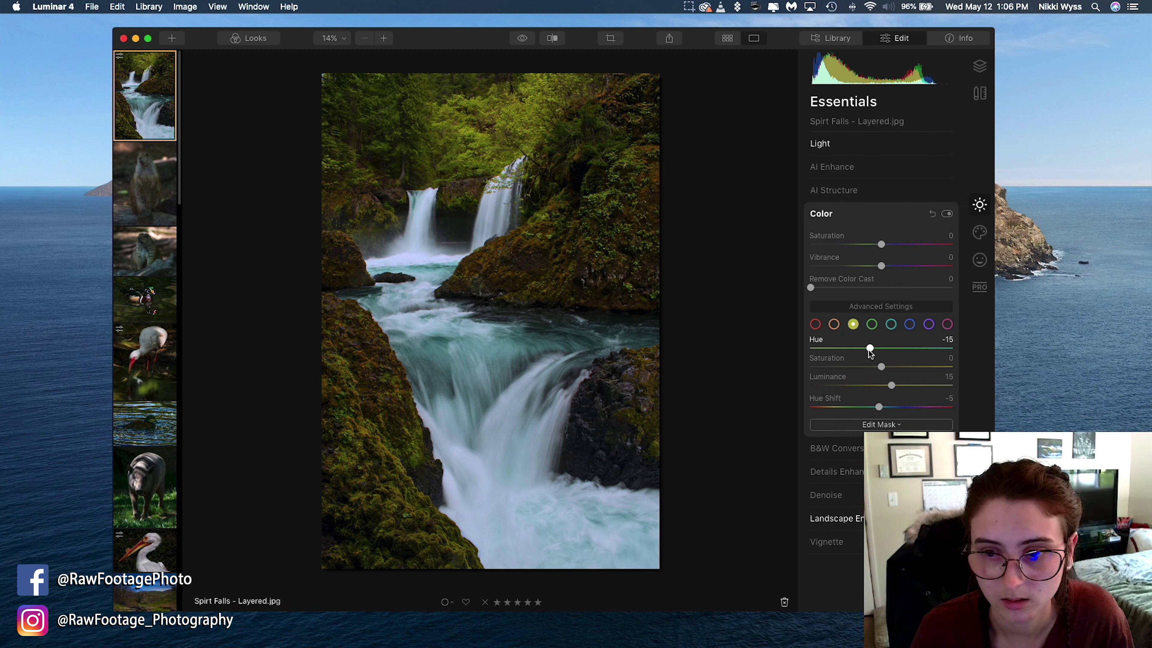
mouse_move(868, 350)
mouse_down()
mouse_move(980, 353)
mouse_move(777, 355)
mouse_move(889, 361)
mouse_move(869, 365)
mouse_up()
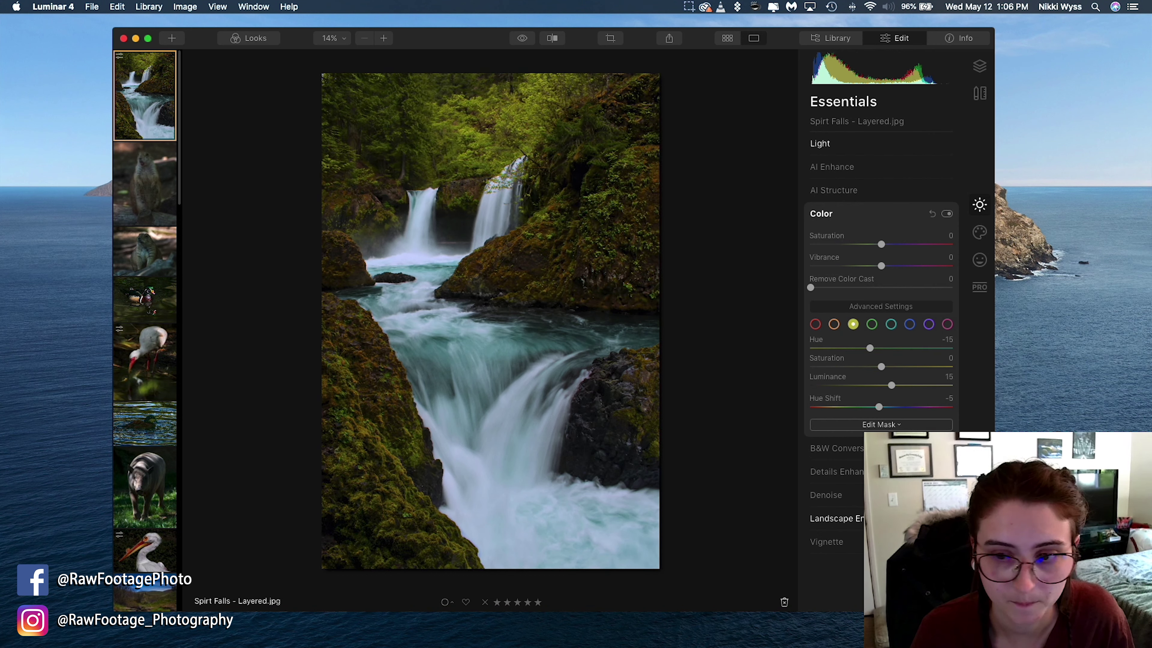
drag(891, 385, 888, 388)
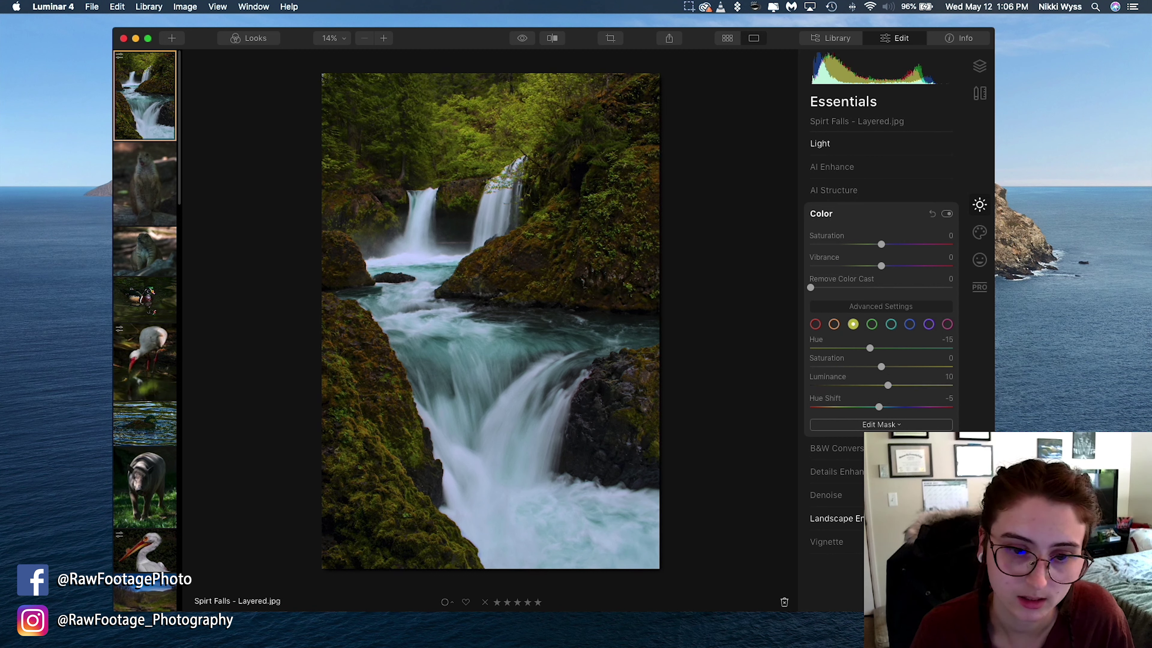
click(872, 325)
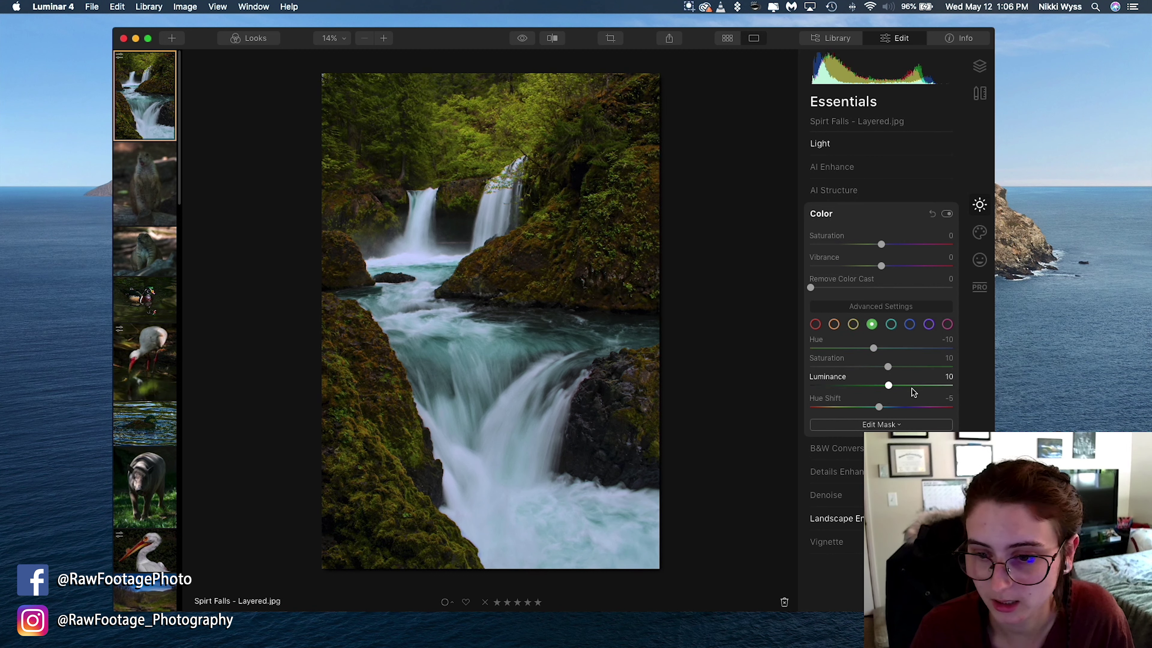
Set the orange tones to Hue -5, Luminance 10 and Saturation -5
click(853, 325)
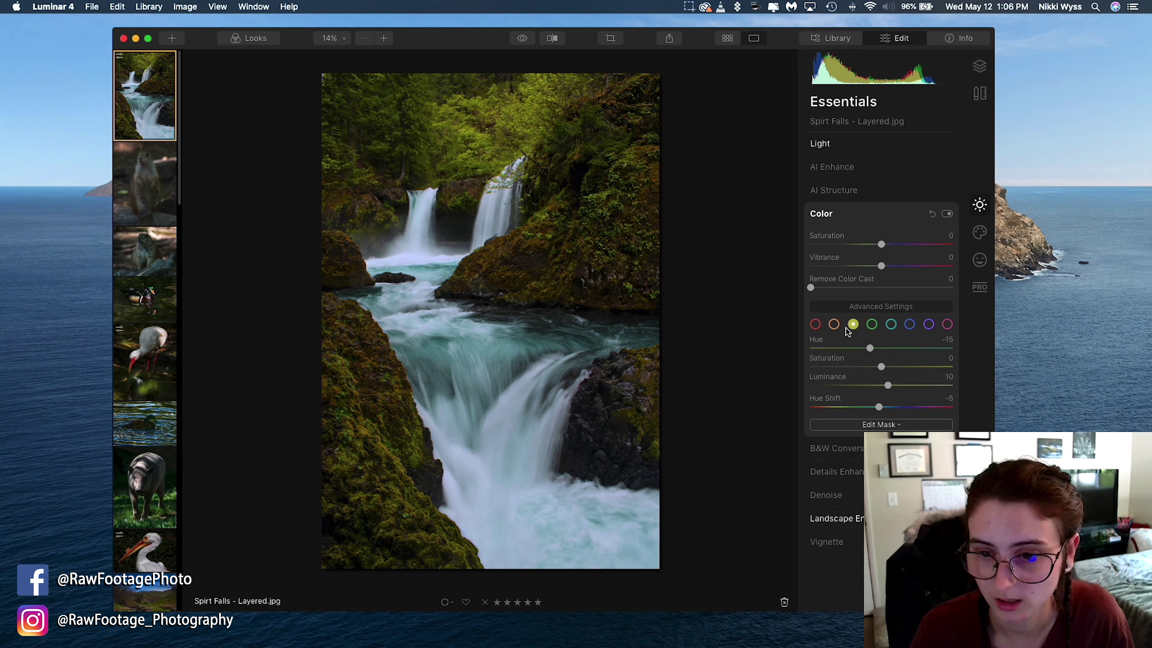
click(834, 325)
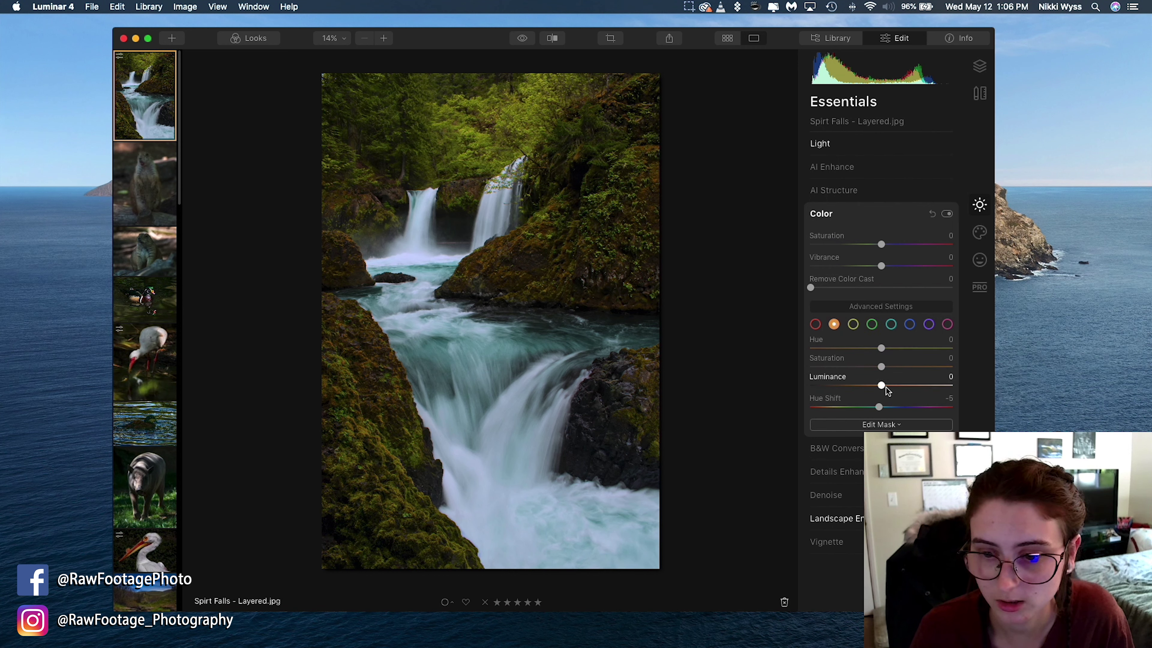
drag(887, 387, 893, 420)
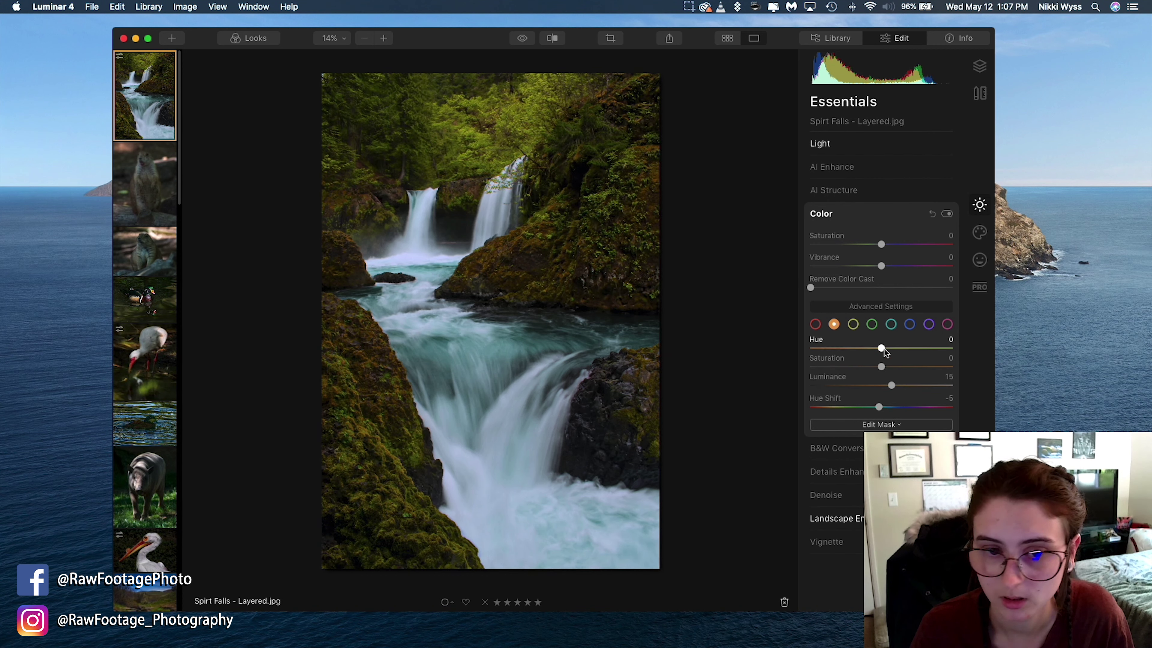
drag(885, 350, 878, 374)
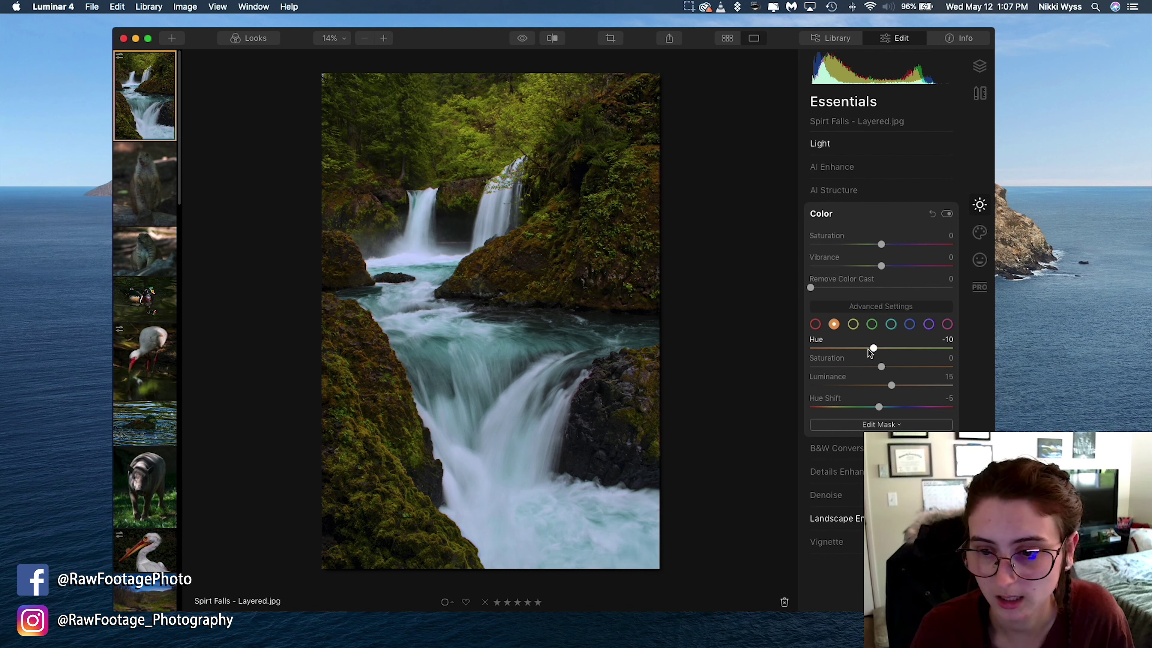
drag(891, 385, 878, 349)
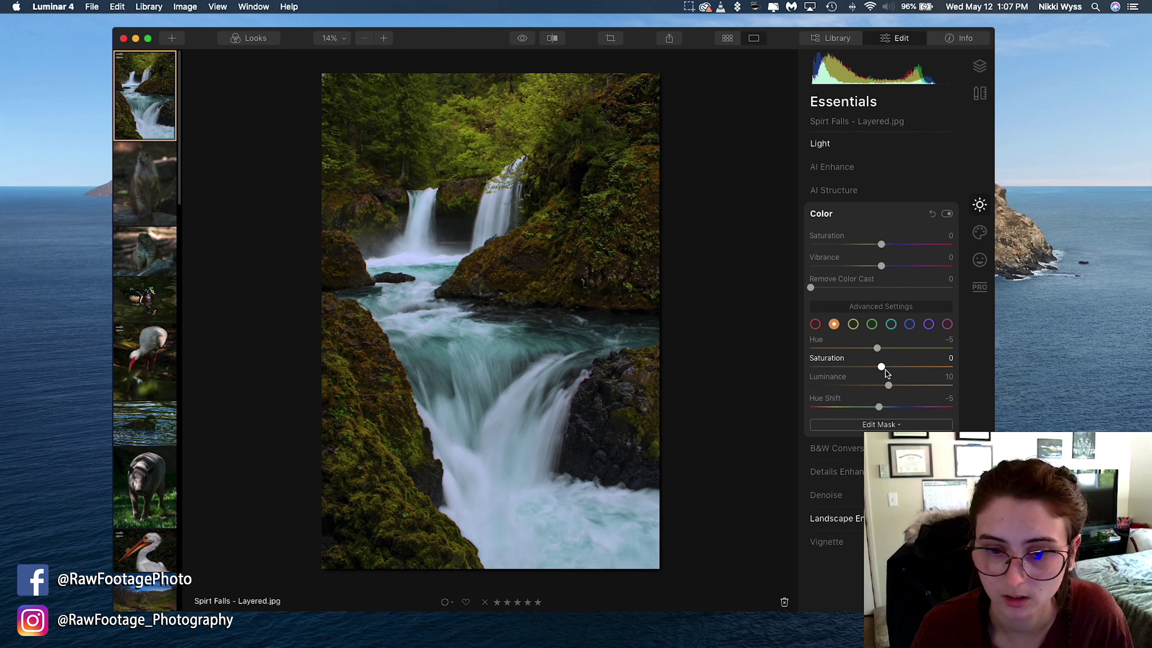
drag(884, 369, 880, 393)
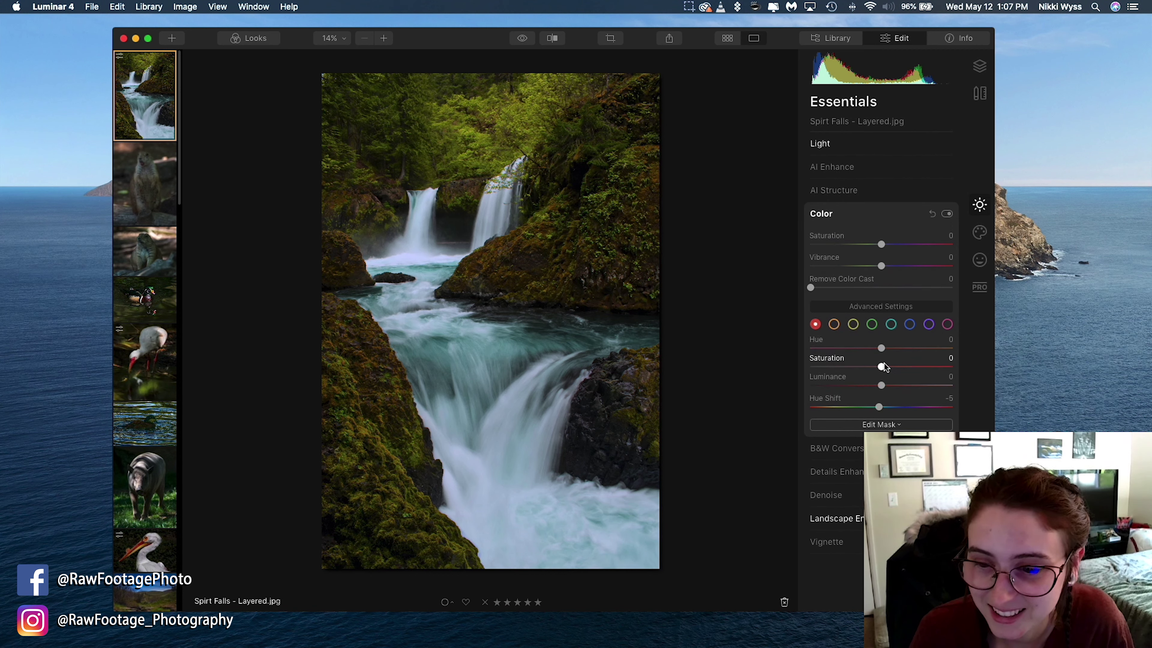
Set the red tones' Luminance to 25 with Hue left at 0, then adjust overall Vibrance
drag(882, 387, 977, 422)
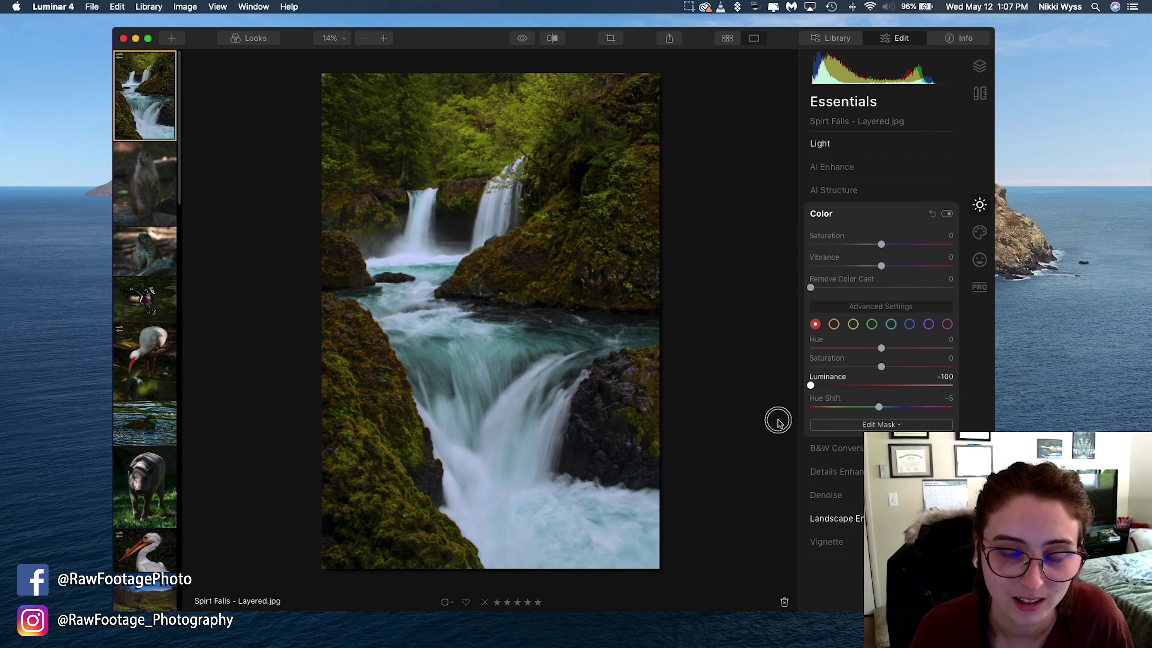
mouse_move(906, 428)
mouse_down()
mouse_move(886, 424)
mouse_move(1004, 426)
mouse_move(798, 437)
mouse_move(960, 427)
mouse_move(885, 428)
mouse_move(907, 428)
mouse_up()
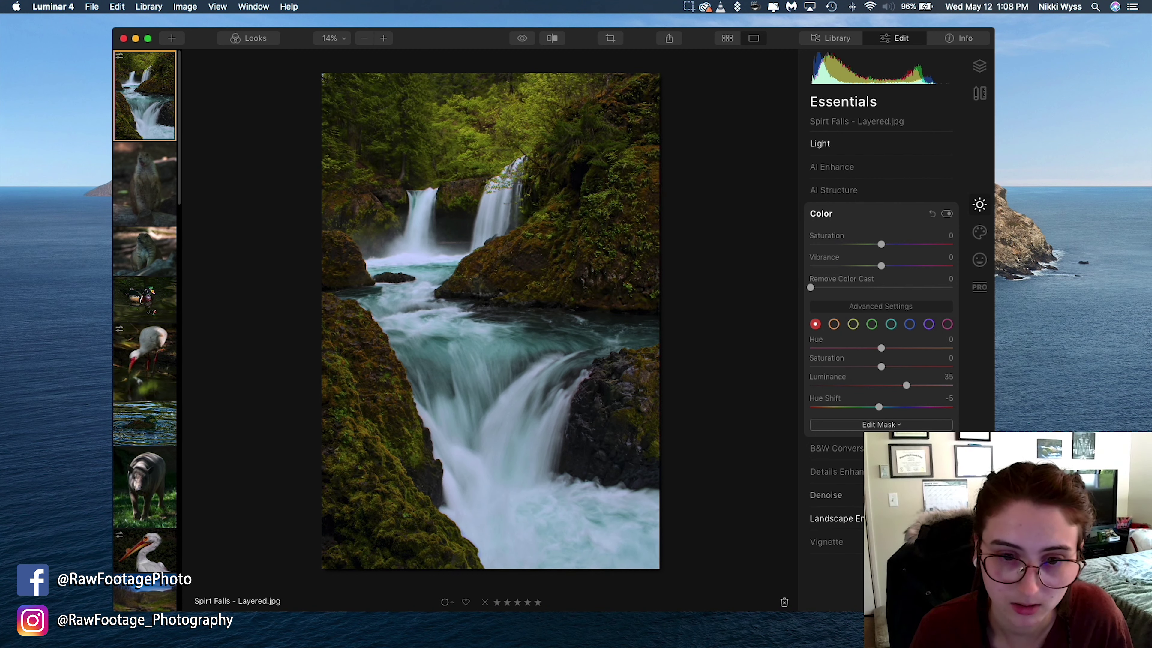
drag(907, 385, 900, 388)
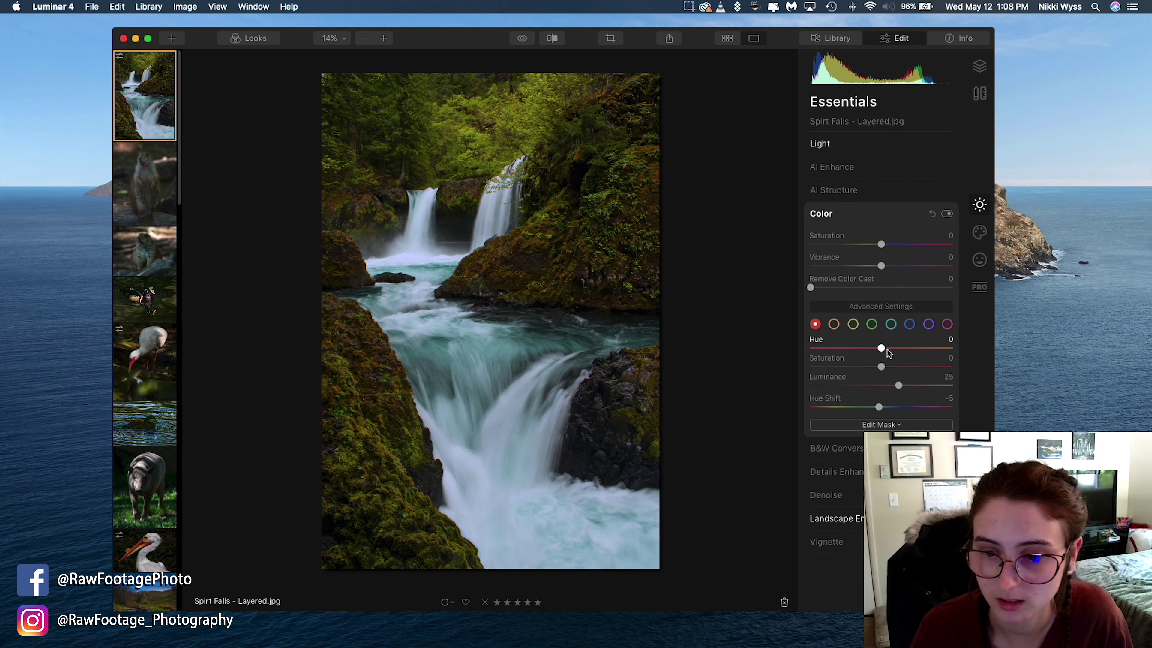
mouse_move(881, 348)
mouse_down()
mouse_move(980, 358)
mouse_move(767, 349)
mouse_move(995, 373)
mouse_move(713, 345)
mouse_move(989, 368)
mouse_move(883, 365)
mouse_up()
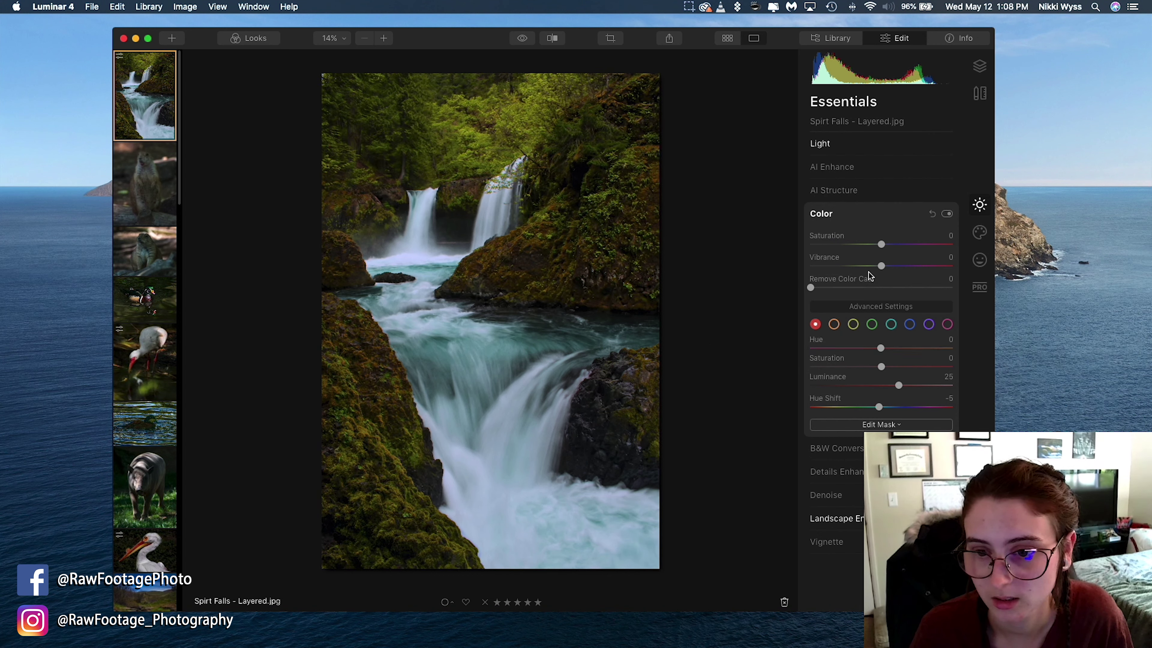
mouse_move(881, 266)
mouse_down()
mouse_move(847, 267)
mouse_move(904, 267)
mouse_move(880, 246)
mouse_move(871, 255)
mouse_up()
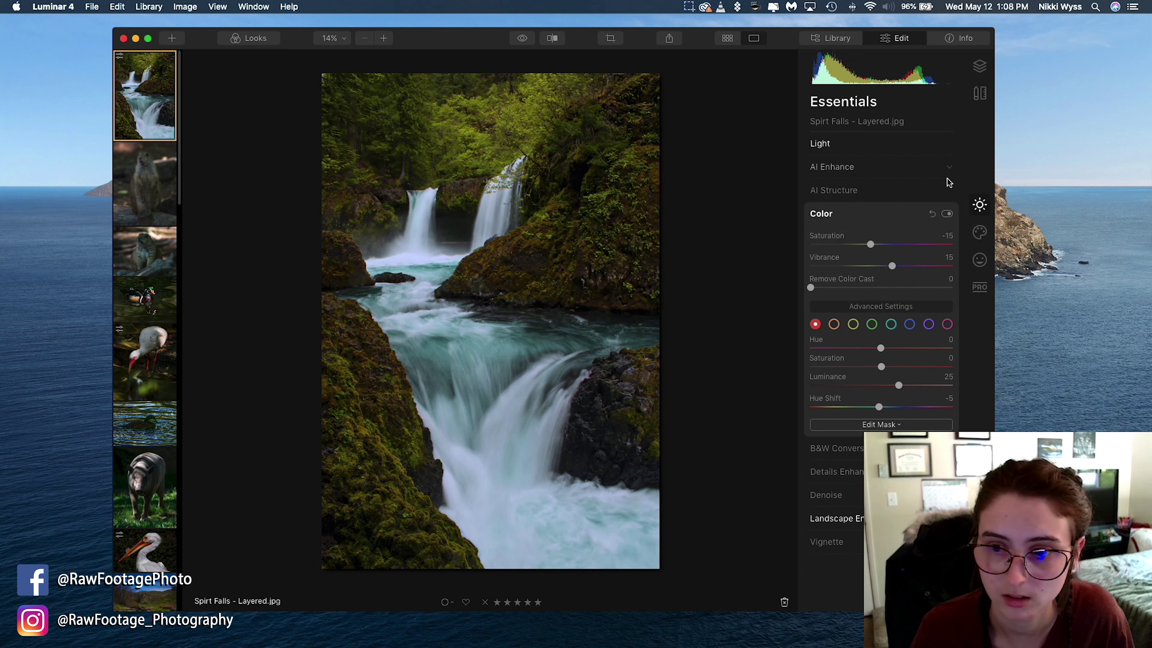
Compare the photo with Color toggled off and on, then shift the green tones' Hue to 10
click(948, 213)
click(947, 213)
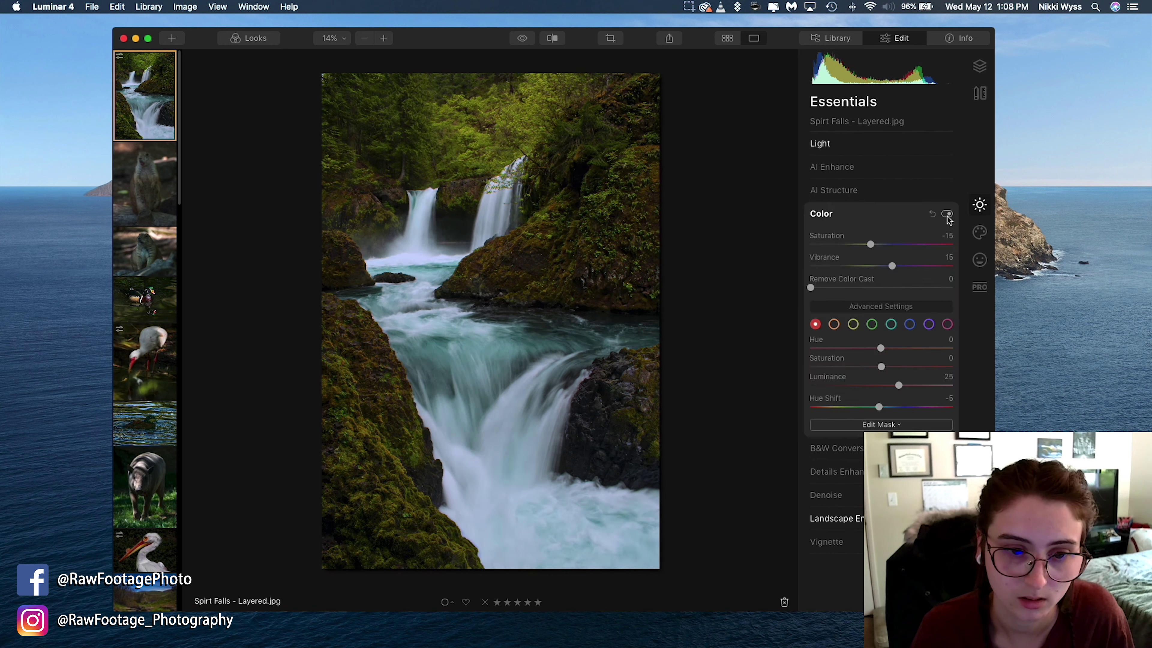
click(947, 214)
click(947, 213)
click(947, 213)
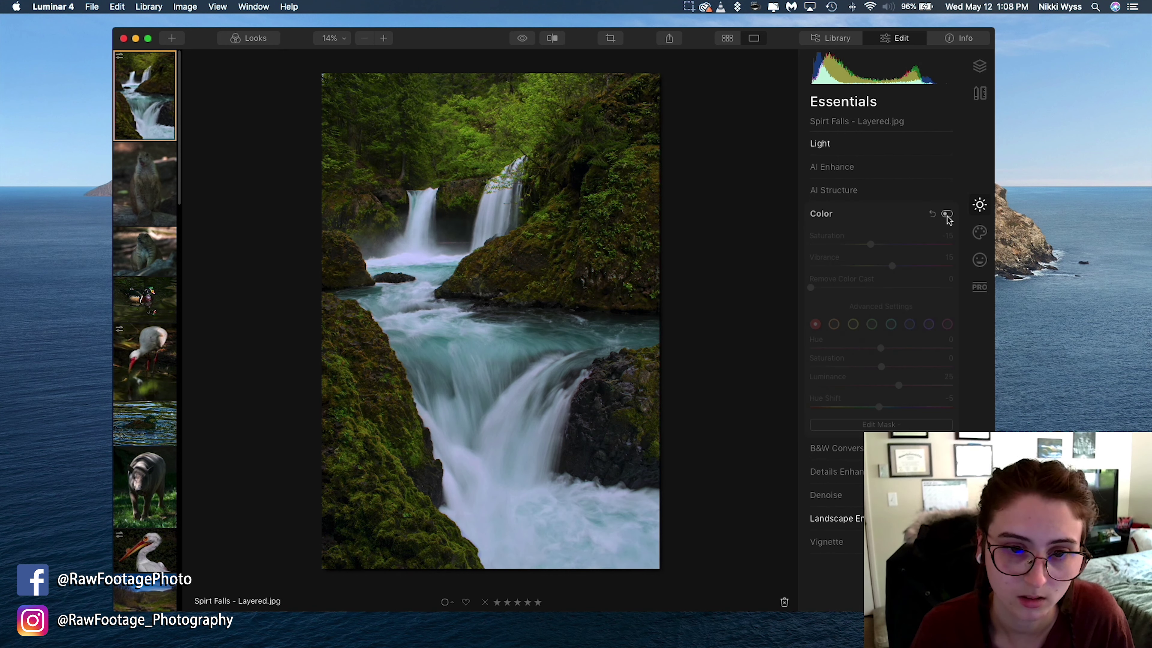
click(947, 214)
click(947, 214)
click(947, 213)
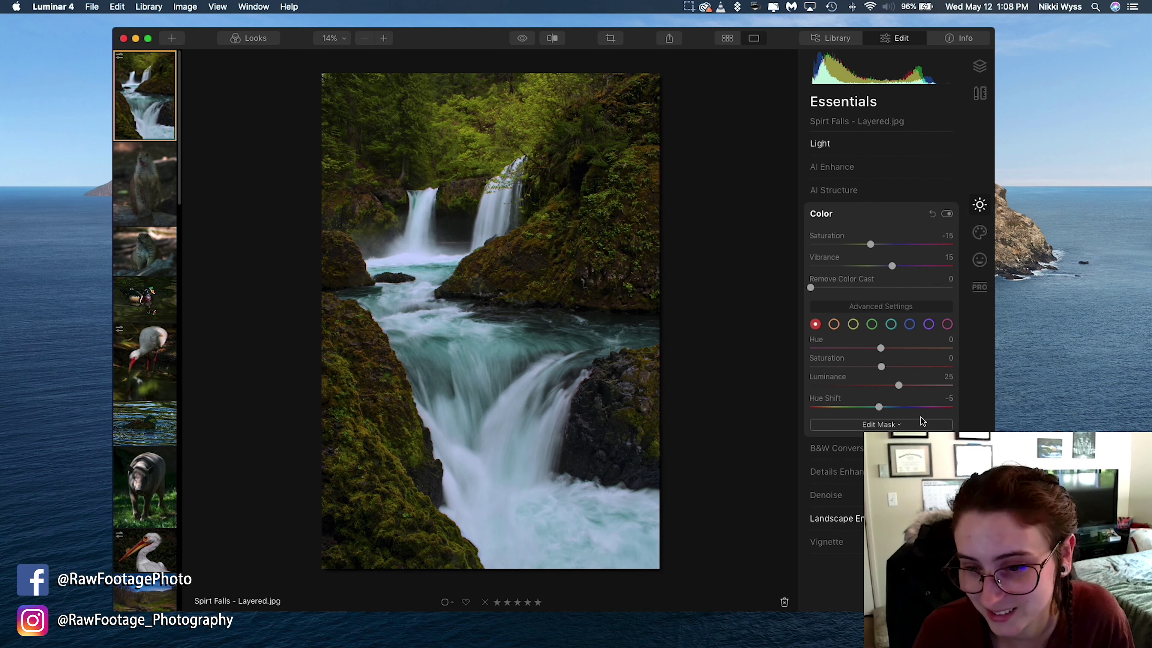
click(873, 325)
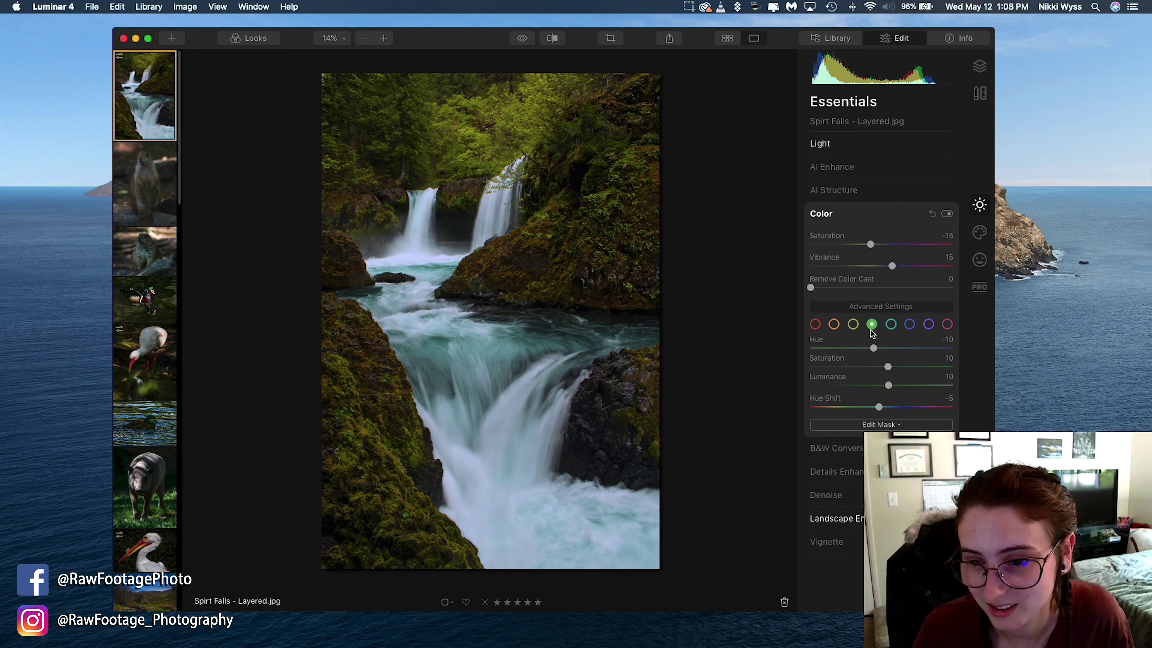
mouse_move(881, 348)
mouse_down()
mouse_move(937, 348)
mouse_move(889, 358)
mouse_up()
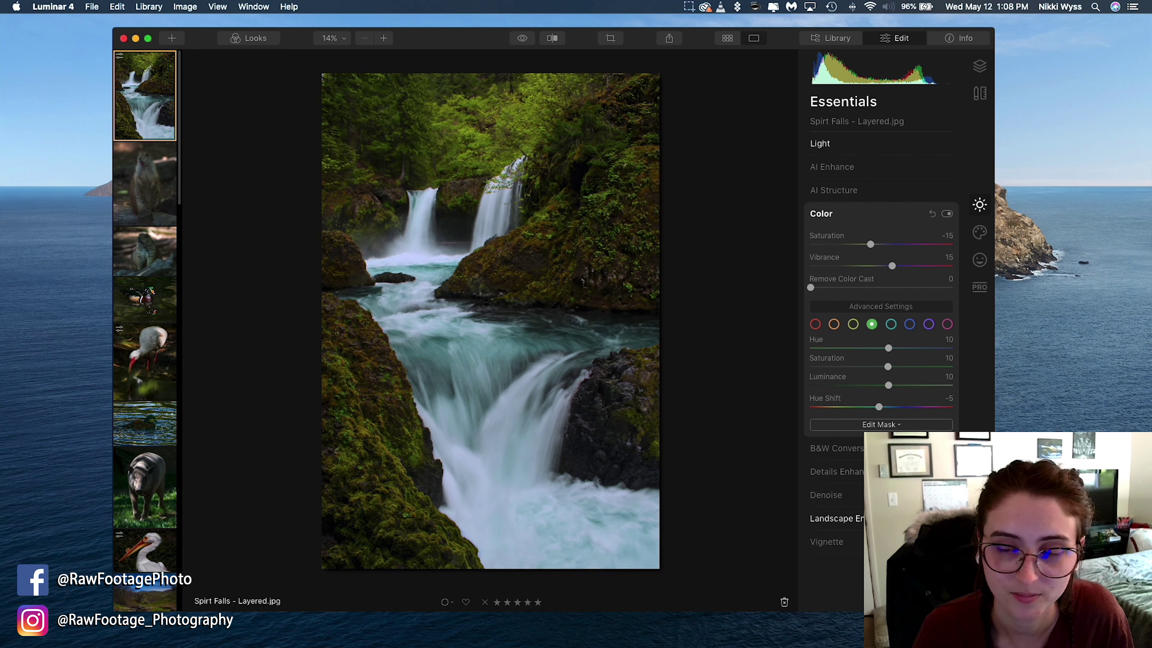
Adjust the Landscape Enhancer's Foliage Hue and toggle the enhancer to compare
click(836, 518)
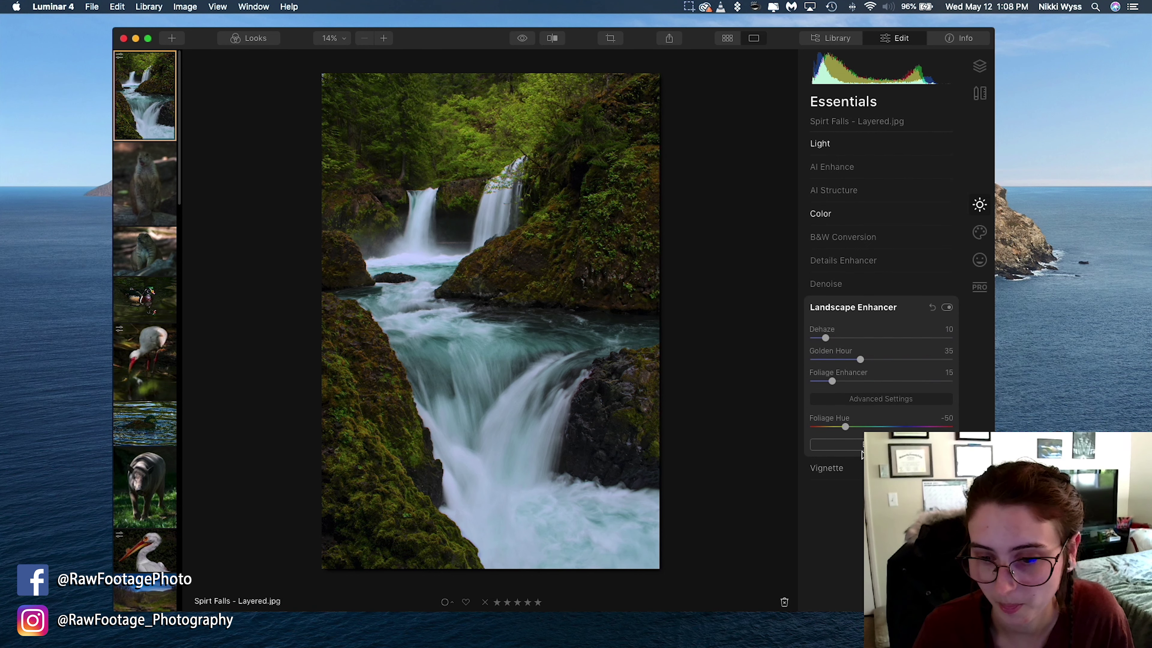
drag(847, 426, 882, 427)
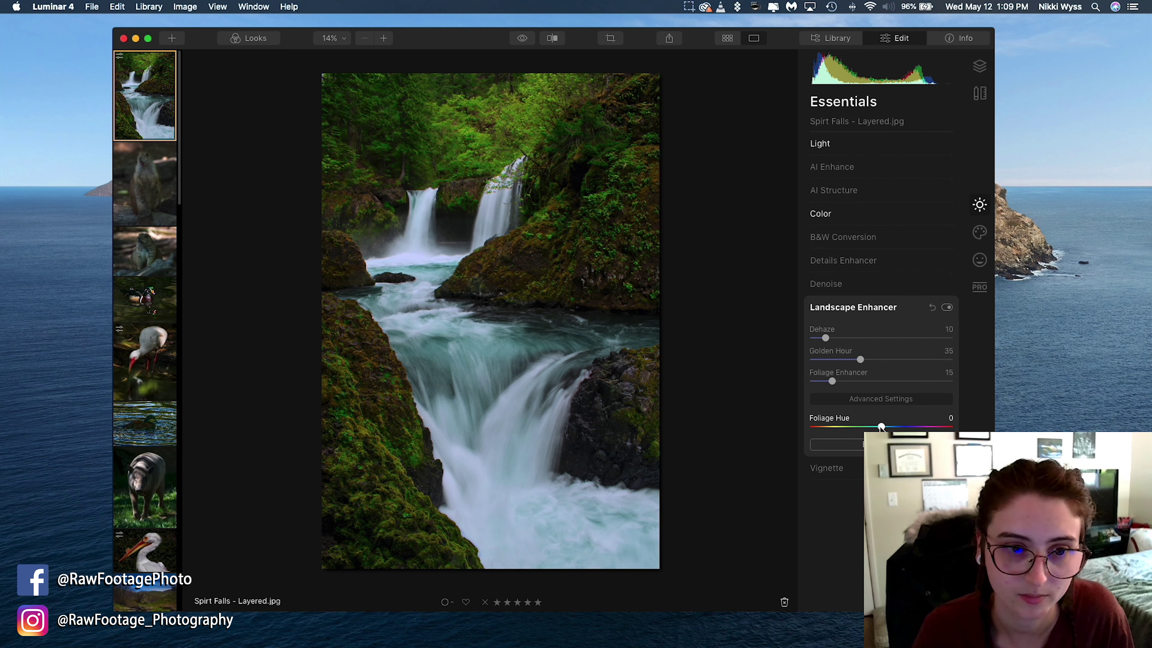
mouse_move(880, 426)
mouse_down()
mouse_move(854, 429)
mouse_move(864, 440)
mouse_up()
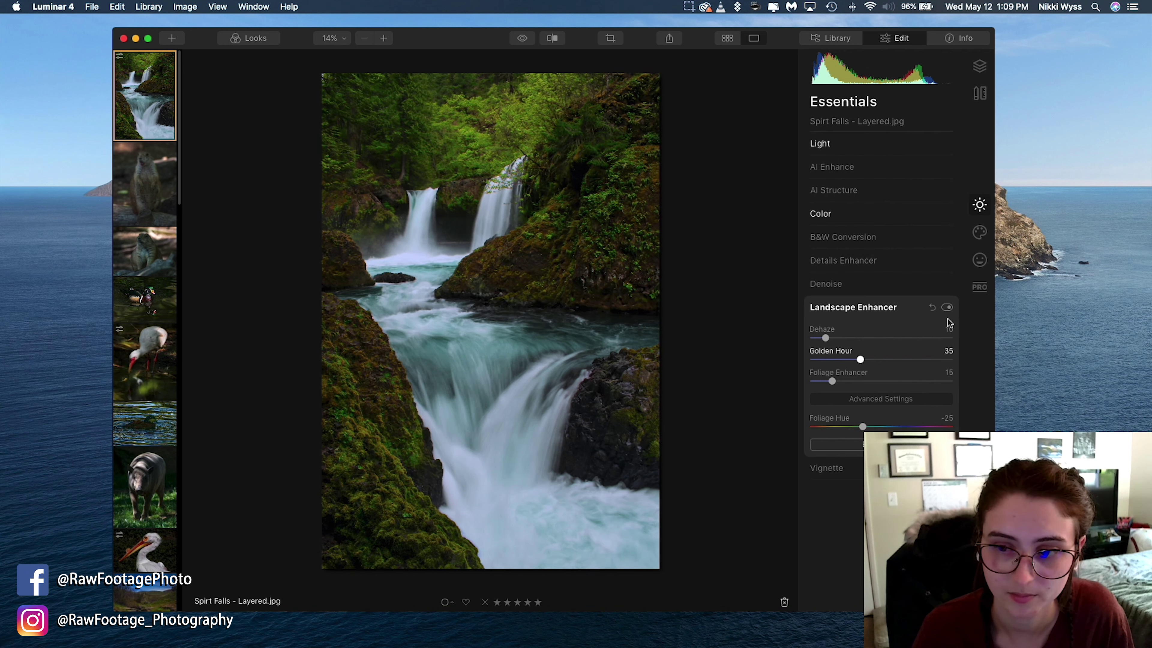
click(948, 308)
click(949, 308)
click(950, 308)
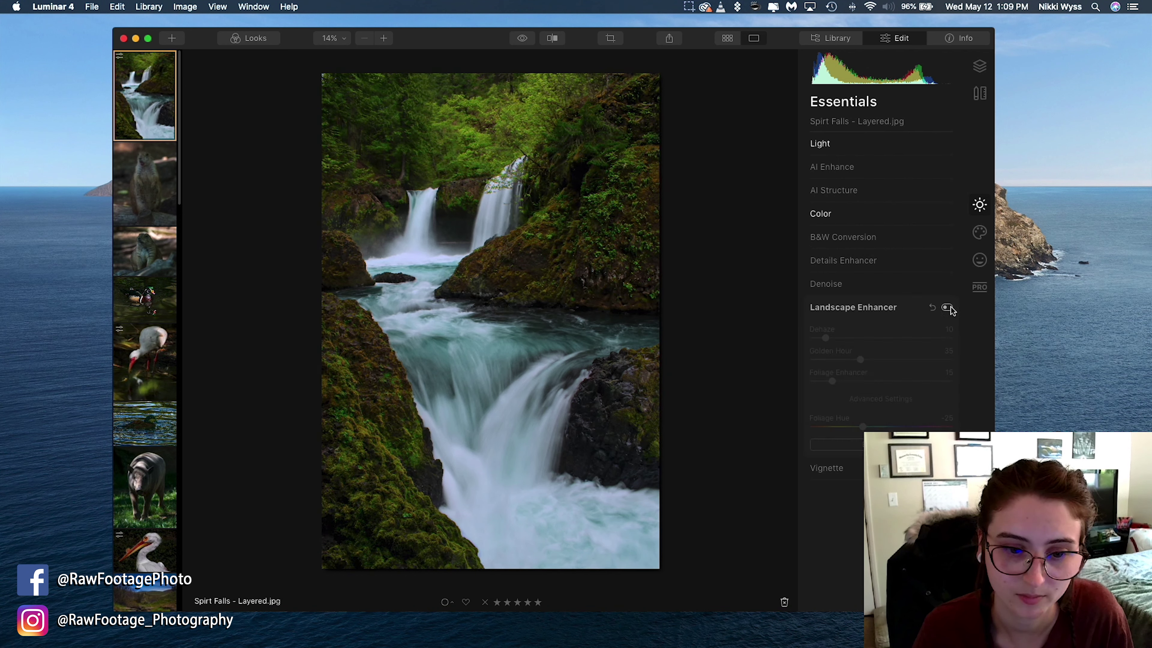
click(950, 308)
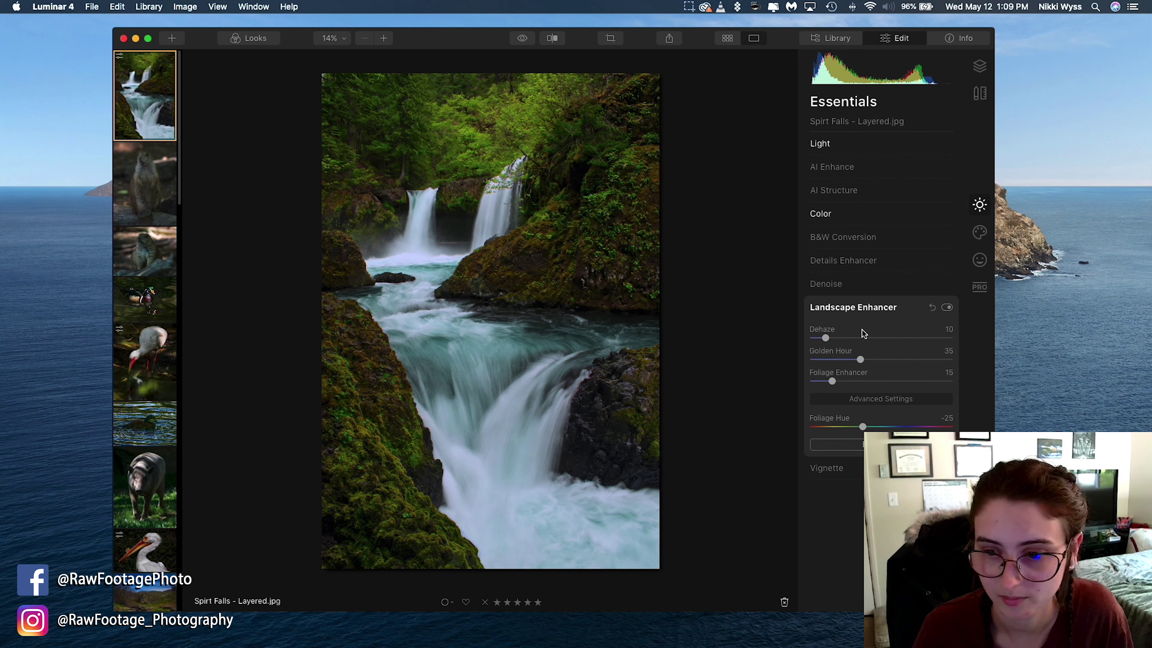
Lower Golden Hour to 25 and compare without the enhancer, leaving it on
drag(862, 363, 848, 370)
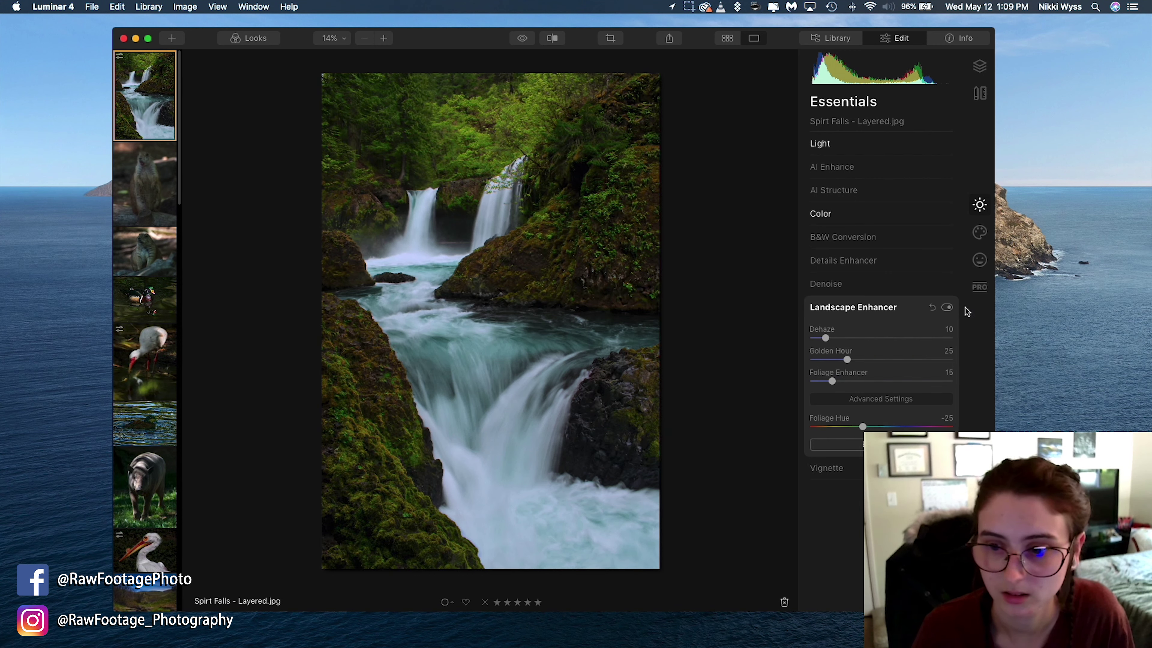
click(948, 309)
click(948, 309)
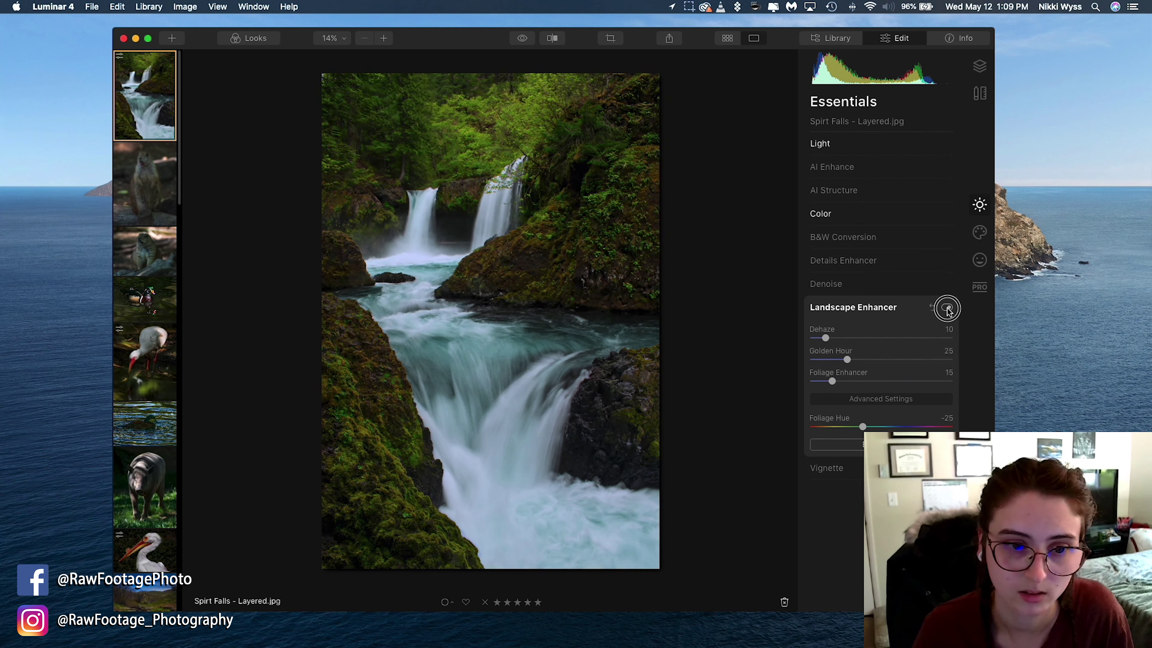
click(948, 309)
click(948, 309)
click(948, 308)
click(947, 308)
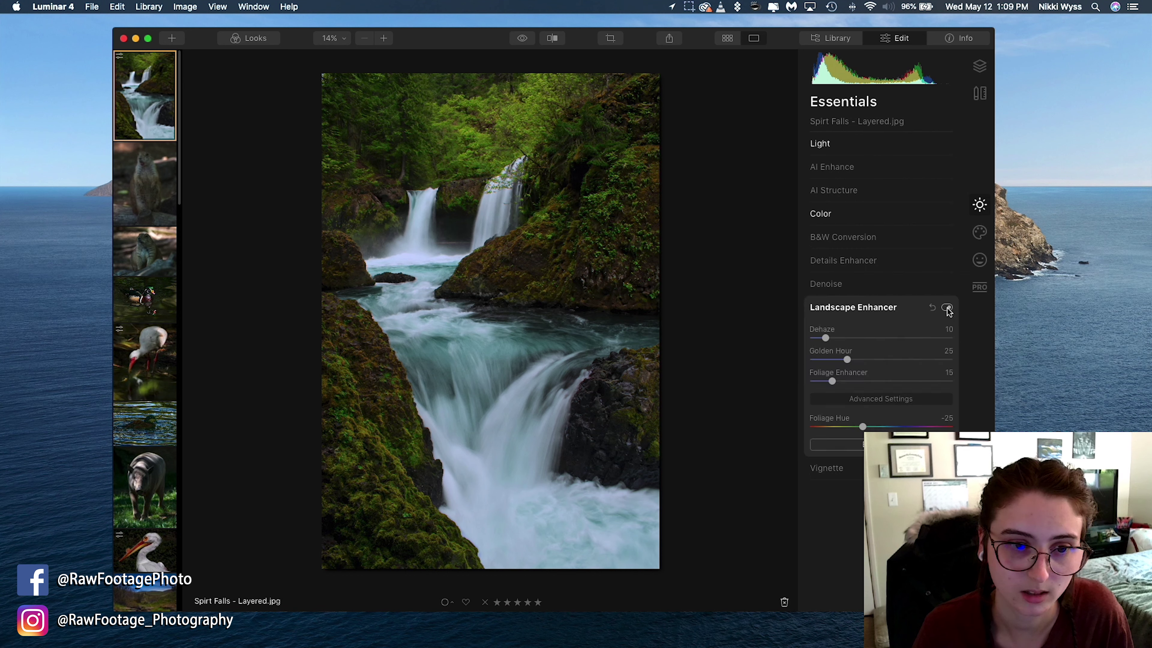
click(947, 308)
click(947, 308)
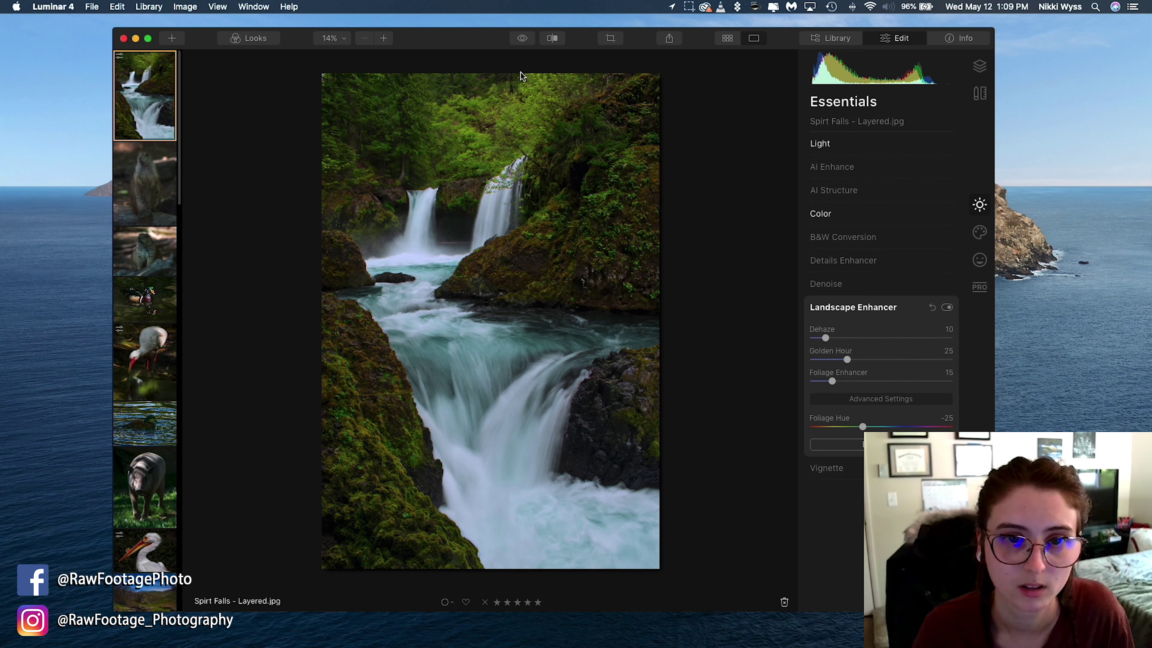
click(523, 39)
click(523, 39)
click(523, 39)
click(523, 39)
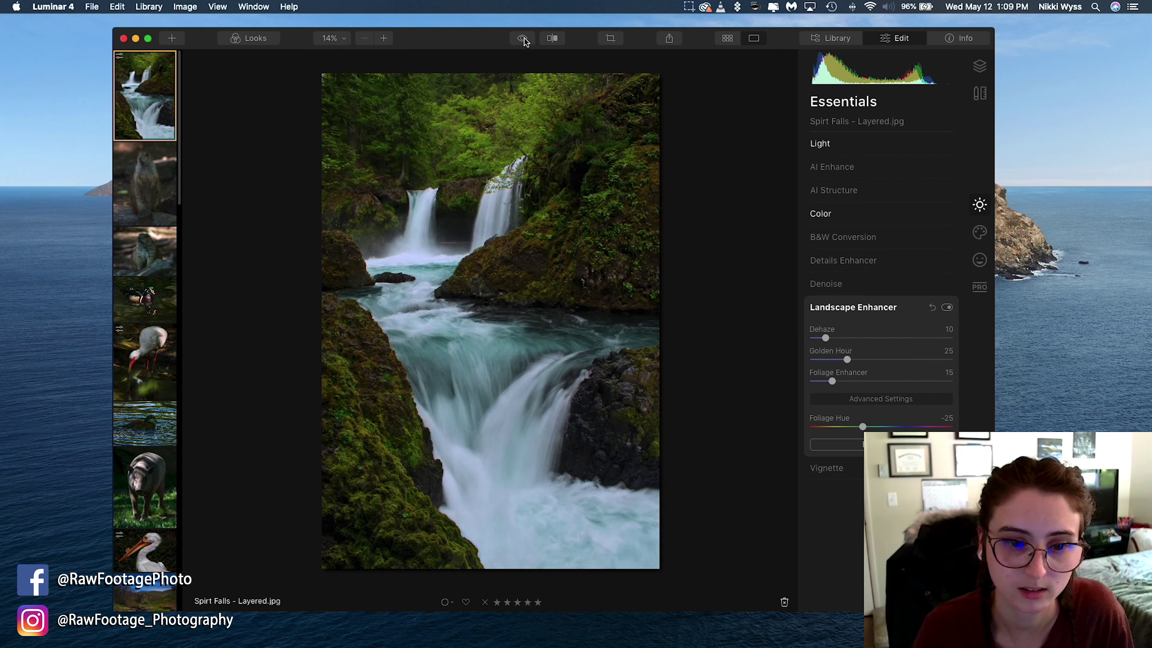
click(524, 39)
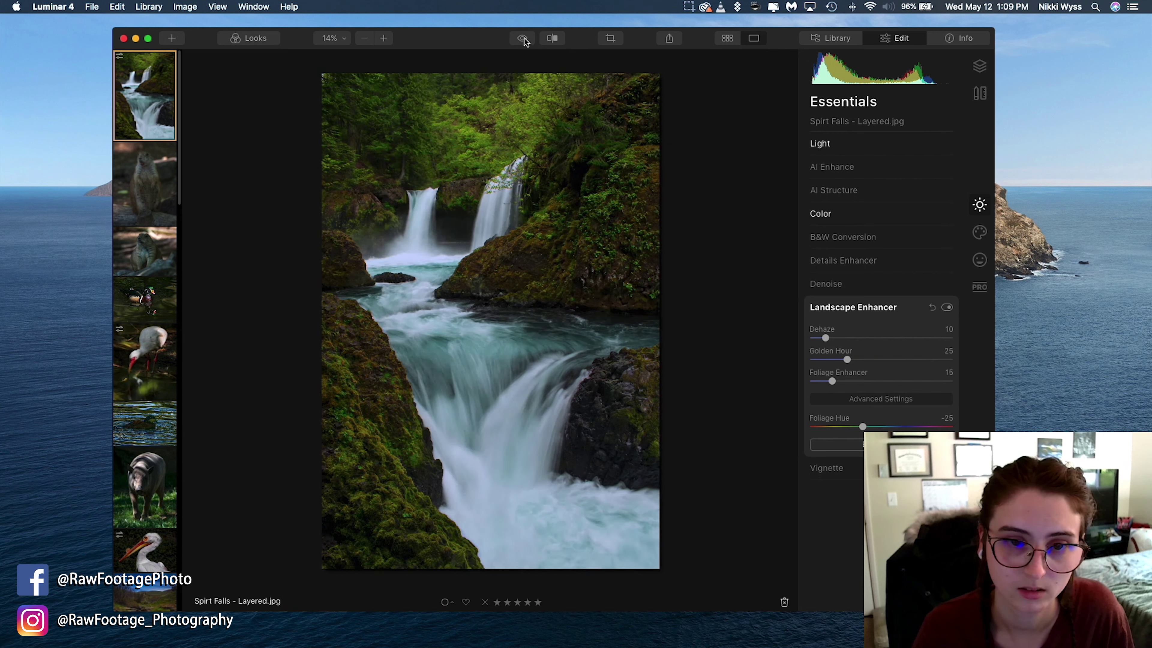
click(523, 39)
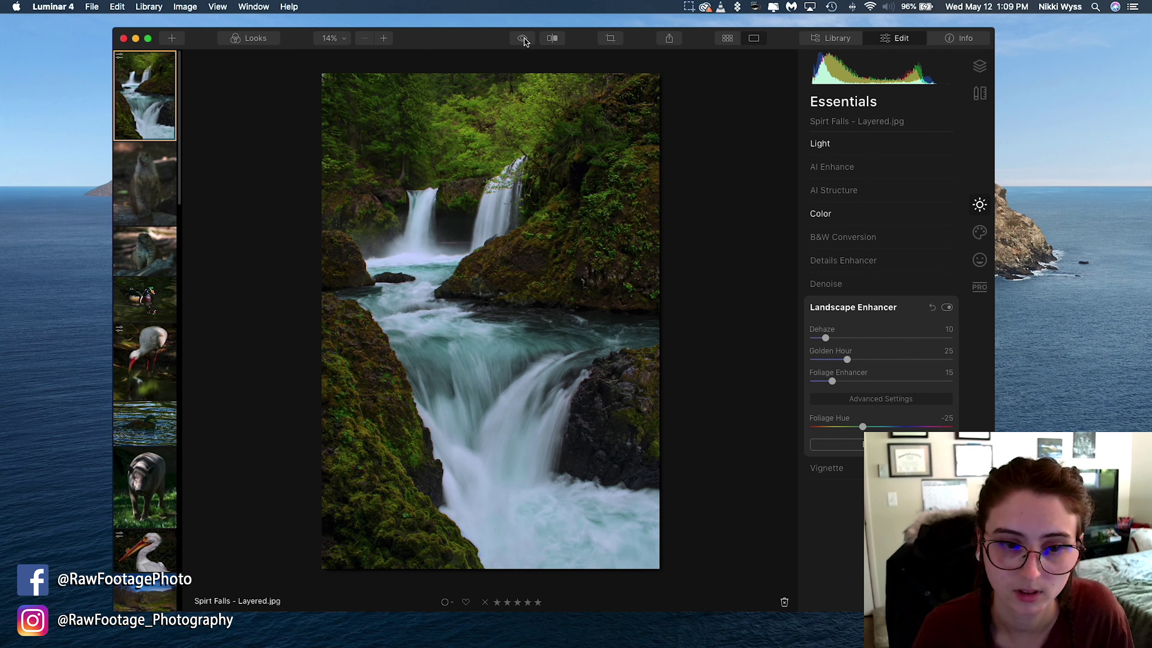
click(524, 39)
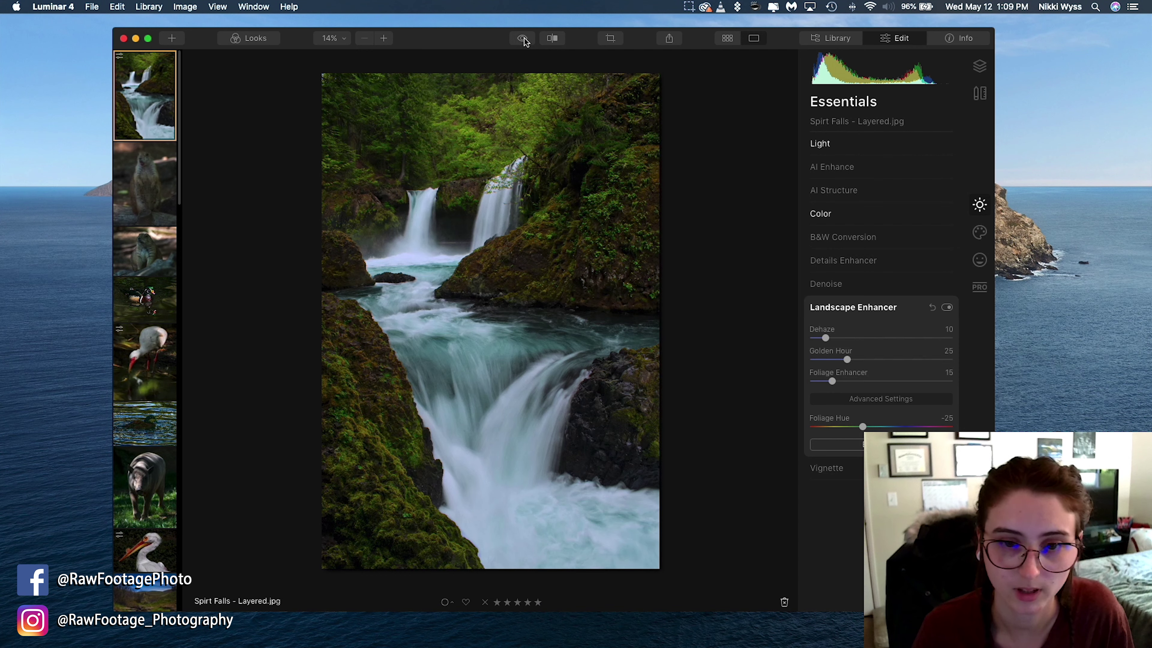
Set the Details Enhancer's Small and Medium Details to 5 each
click(842, 305)
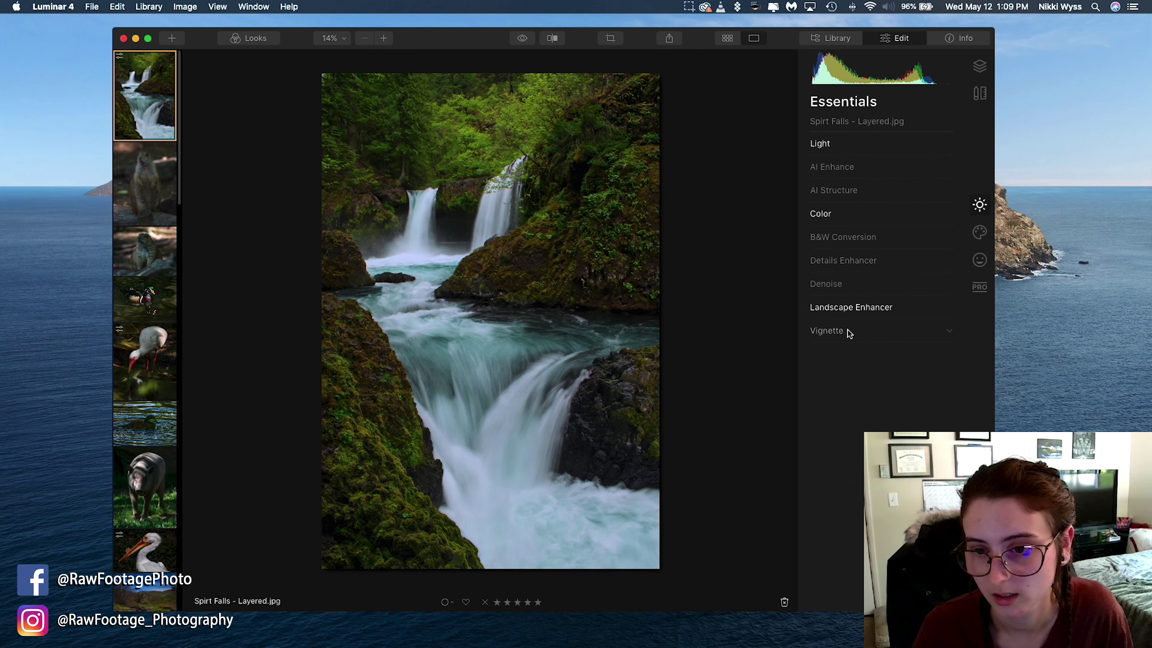
click(844, 261)
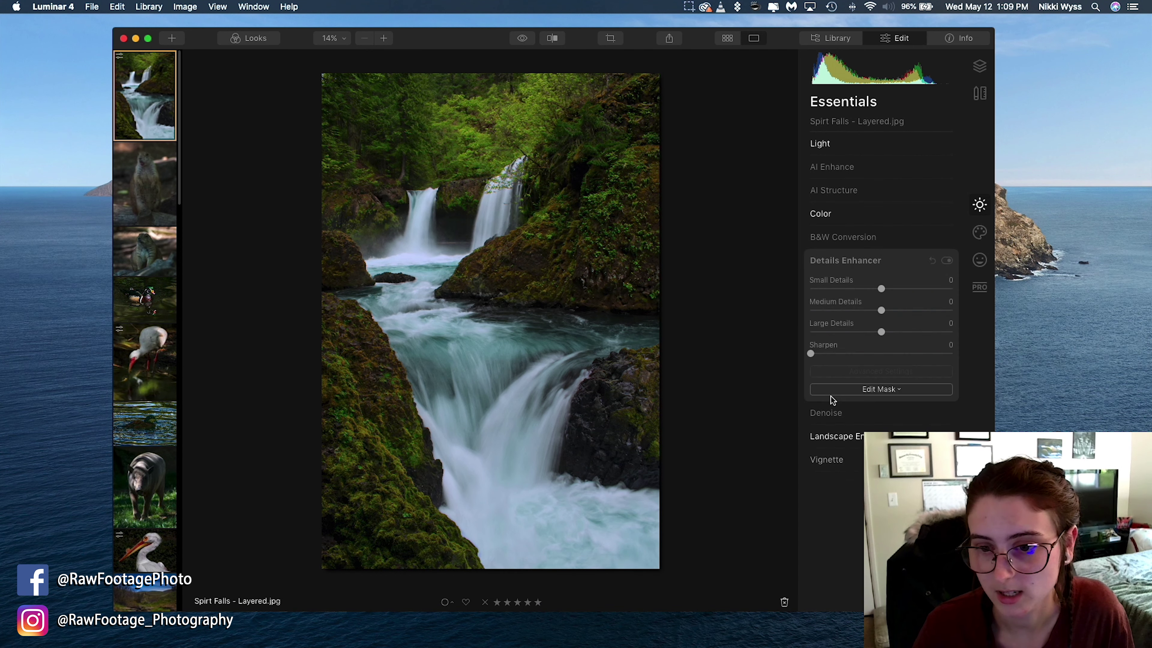
click(886, 292)
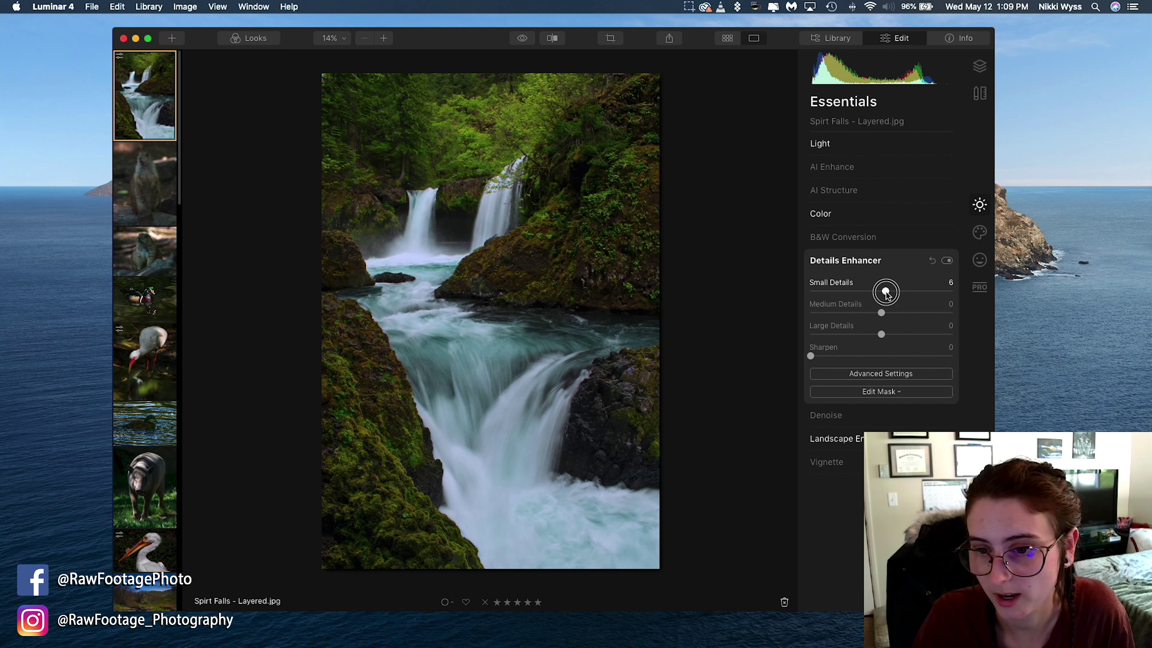
click(885, 293)
drag(880, 315, 886, 335)
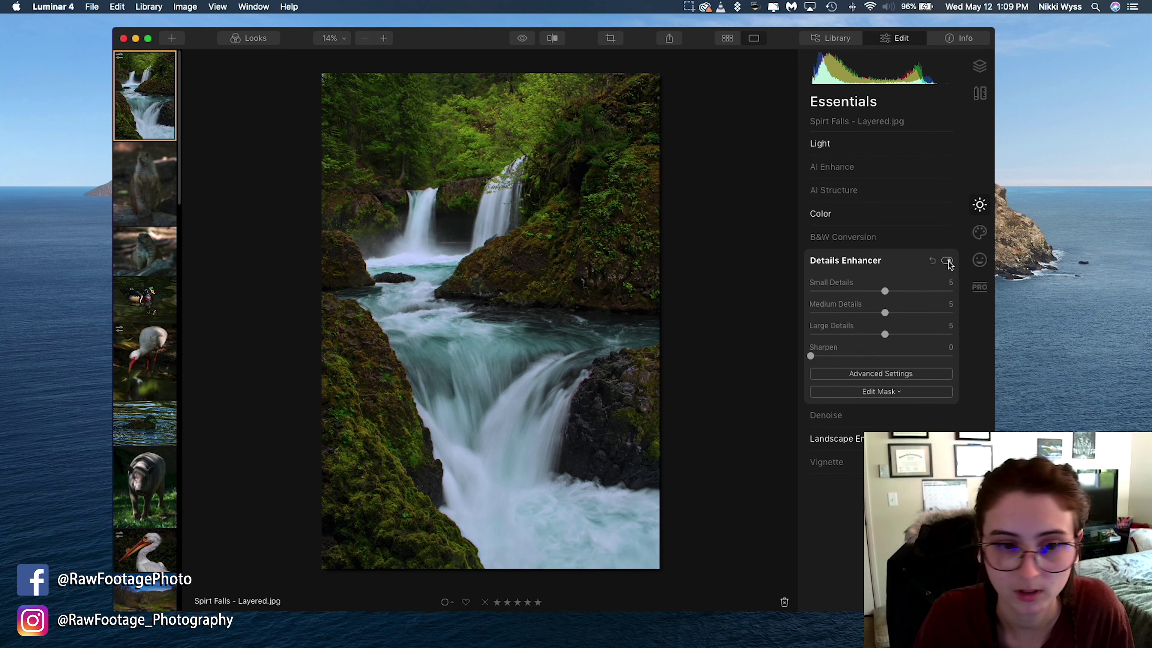
Toggle the Details Enhancer off and on repeatedly to compare, leaving it on
click(948, 261)
click(948, 261)
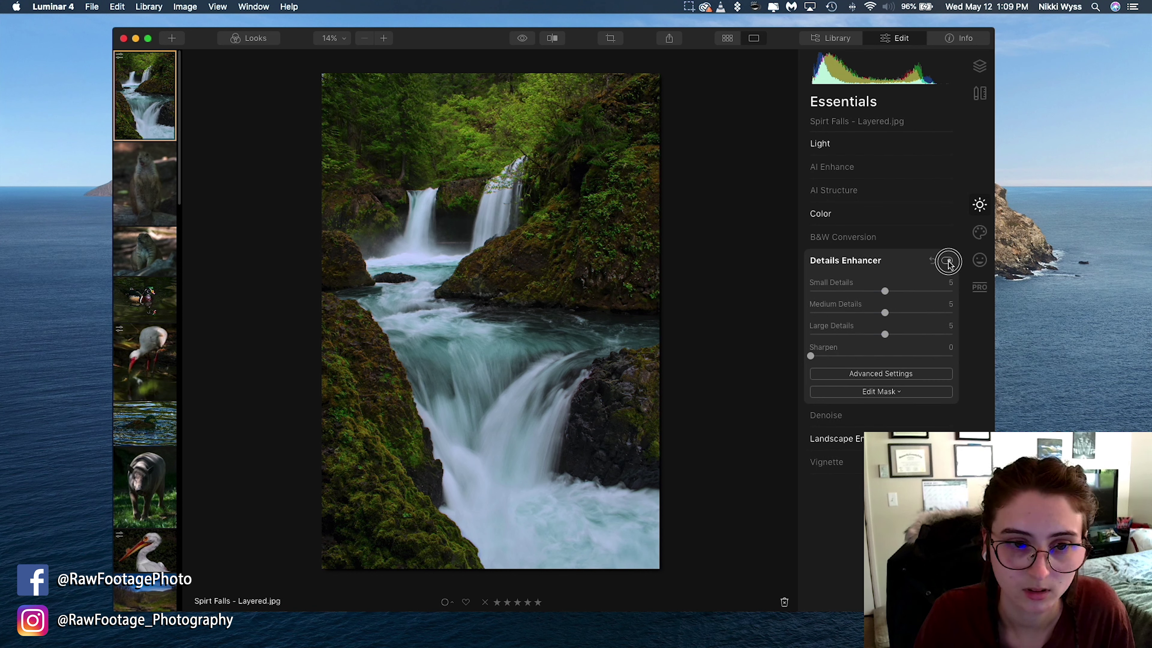
click(948, 262)
click(949, 261)
click(948, 262)
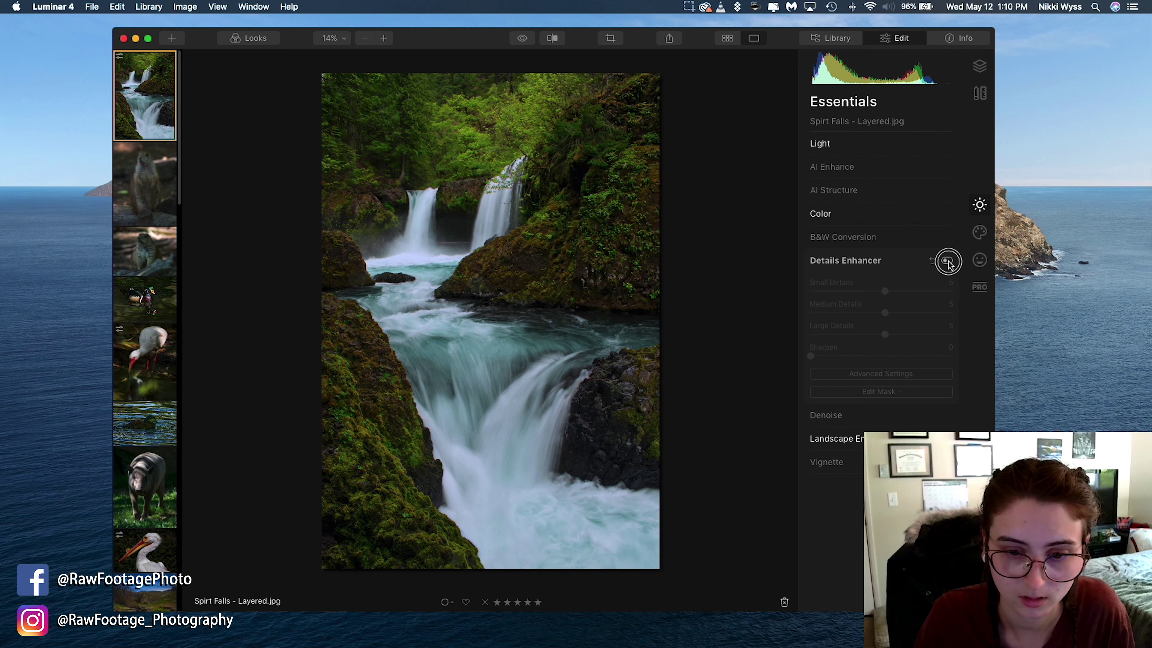
click(948, 261)
click(948, 261)
click(948, 261)
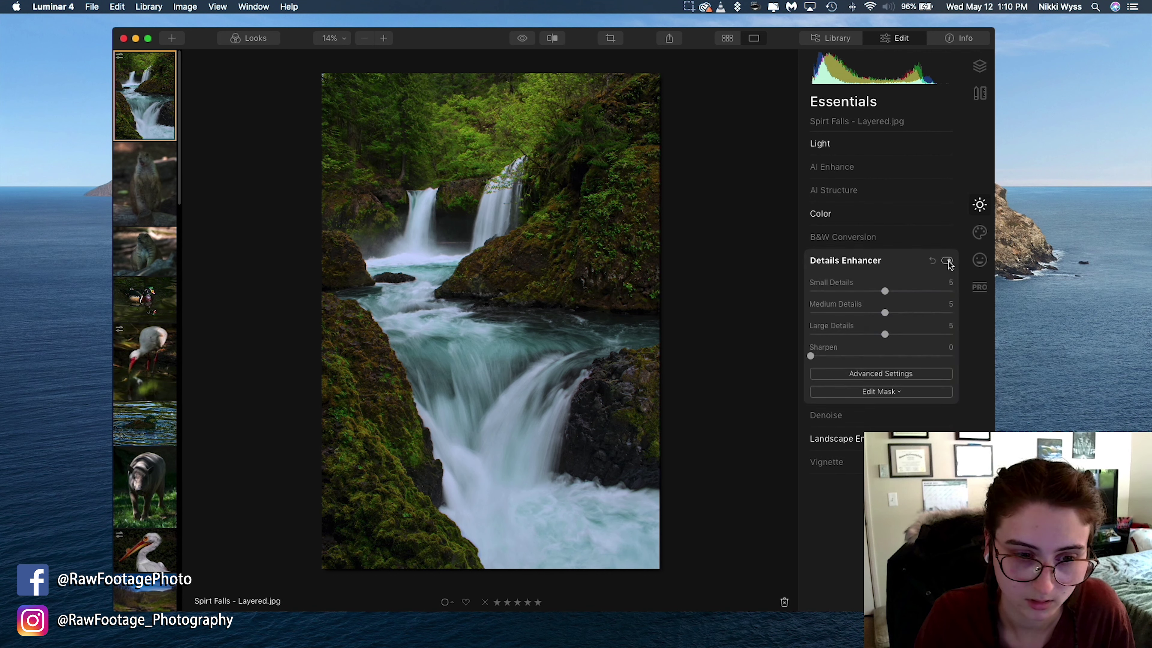
click(948, 261)
click(948, 261)
click(948, 261)
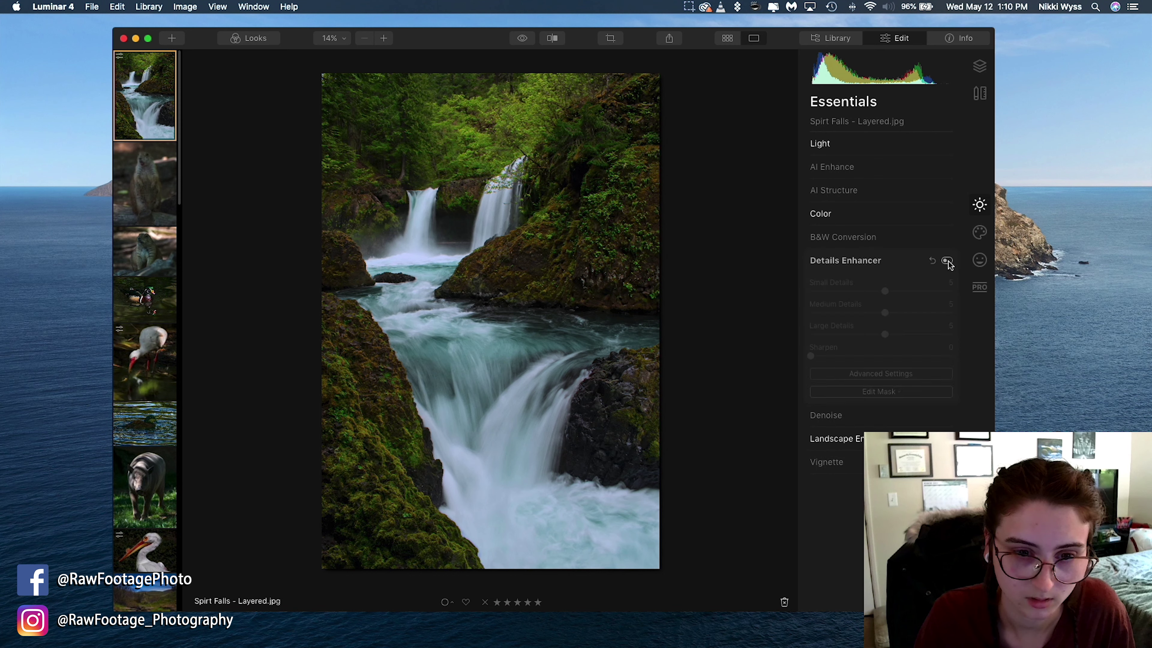
click(949, 261)
click(948, 261)
click(948, 261)
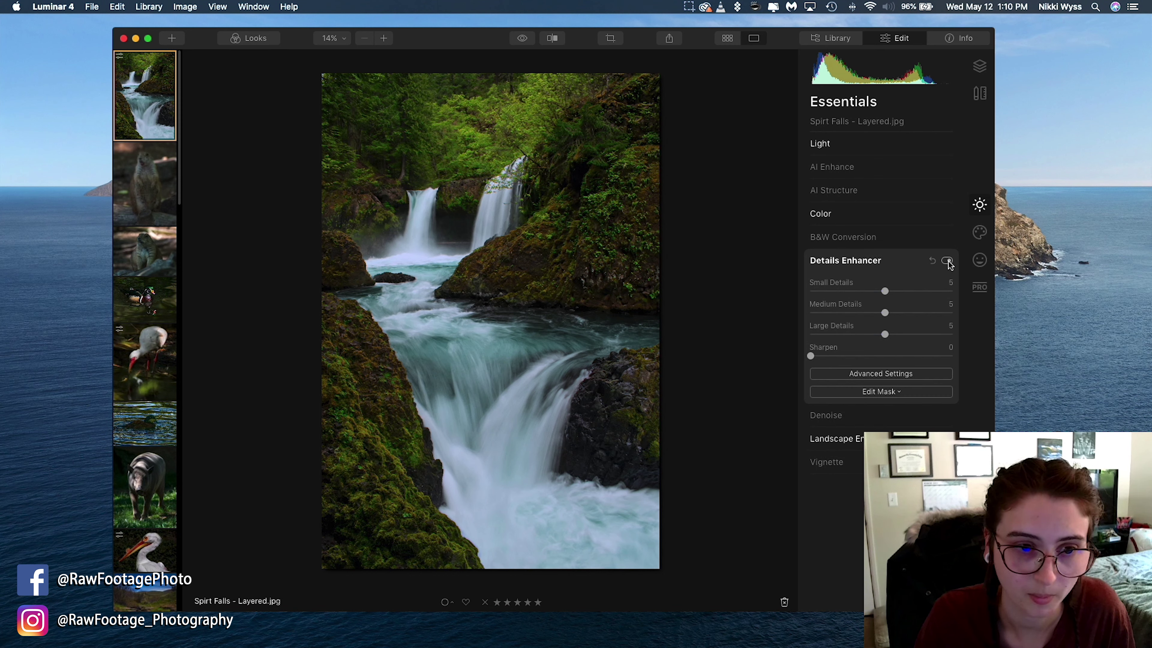
Set AI Structure Amount to 5 and add a Boost of 5
click(907, 263)
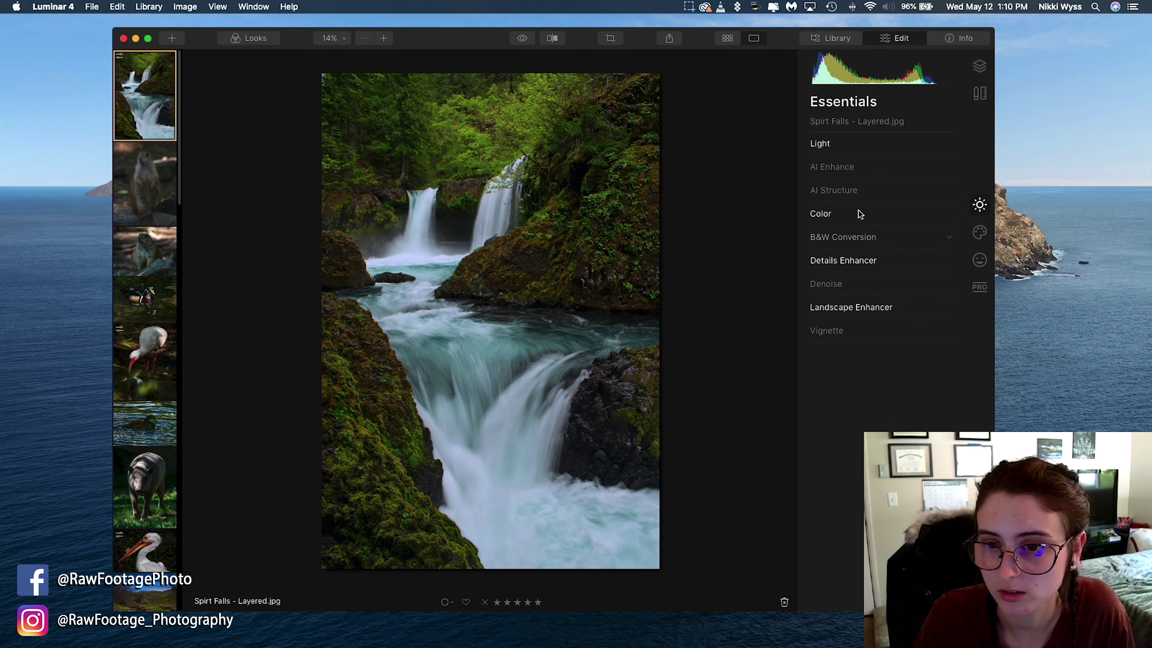
click(853, 190)
click(884, 226)
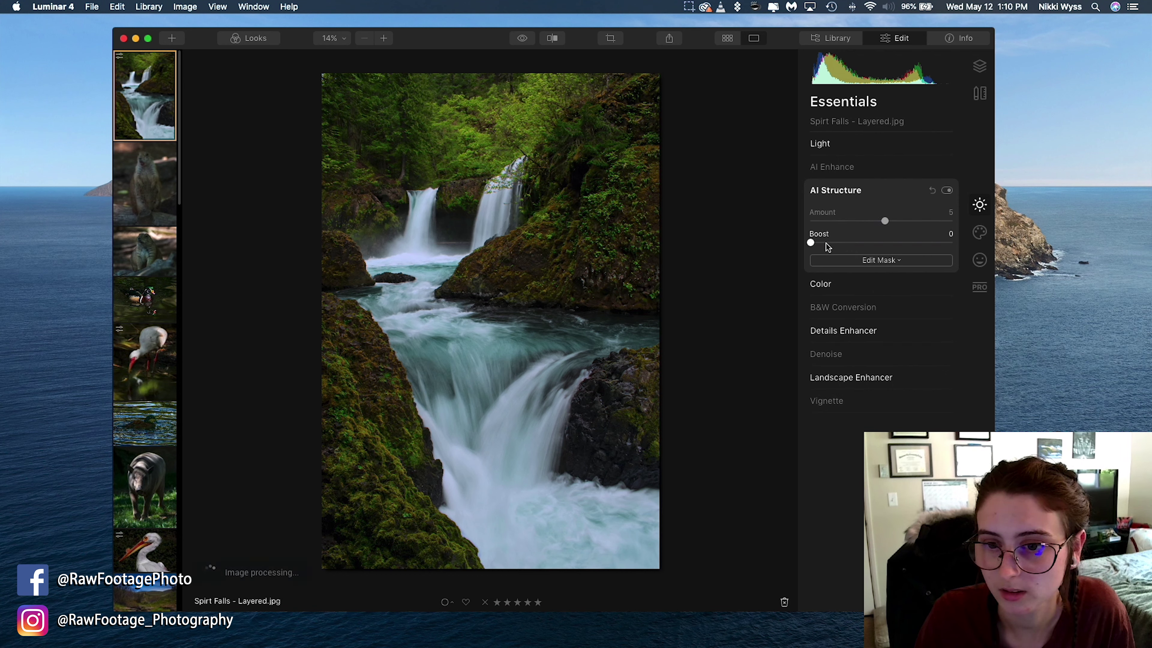
drag(811, 243, 818, 243)
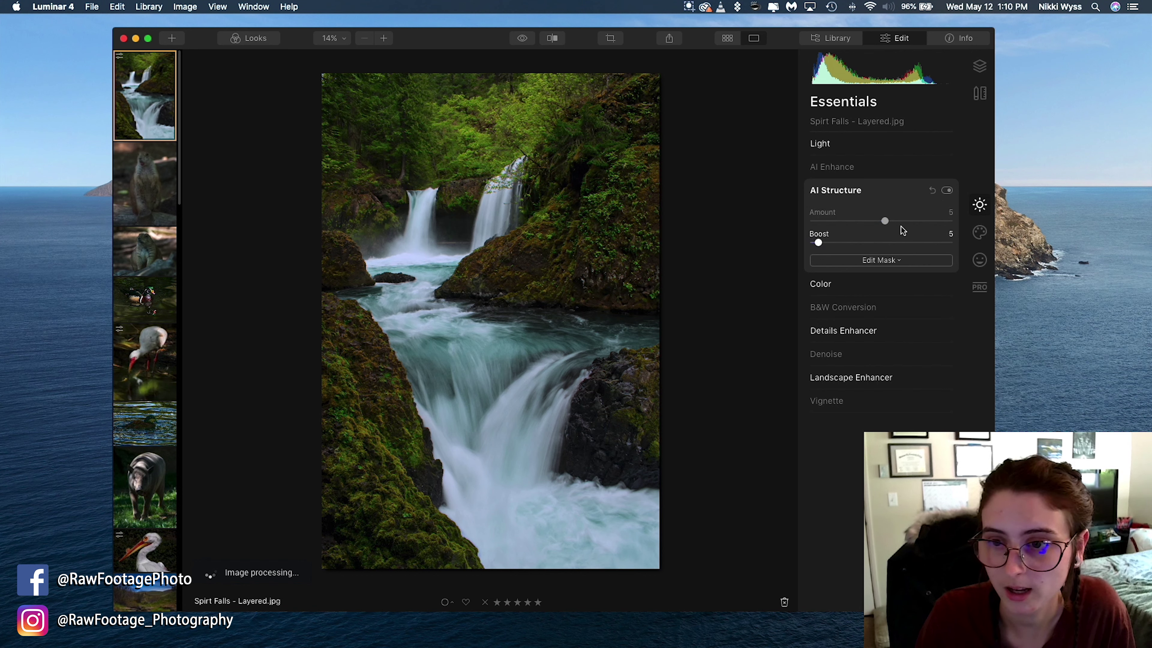
Toggle AI Structure off and on several times to compare its effect
click(949, 191)
click(948, 191)
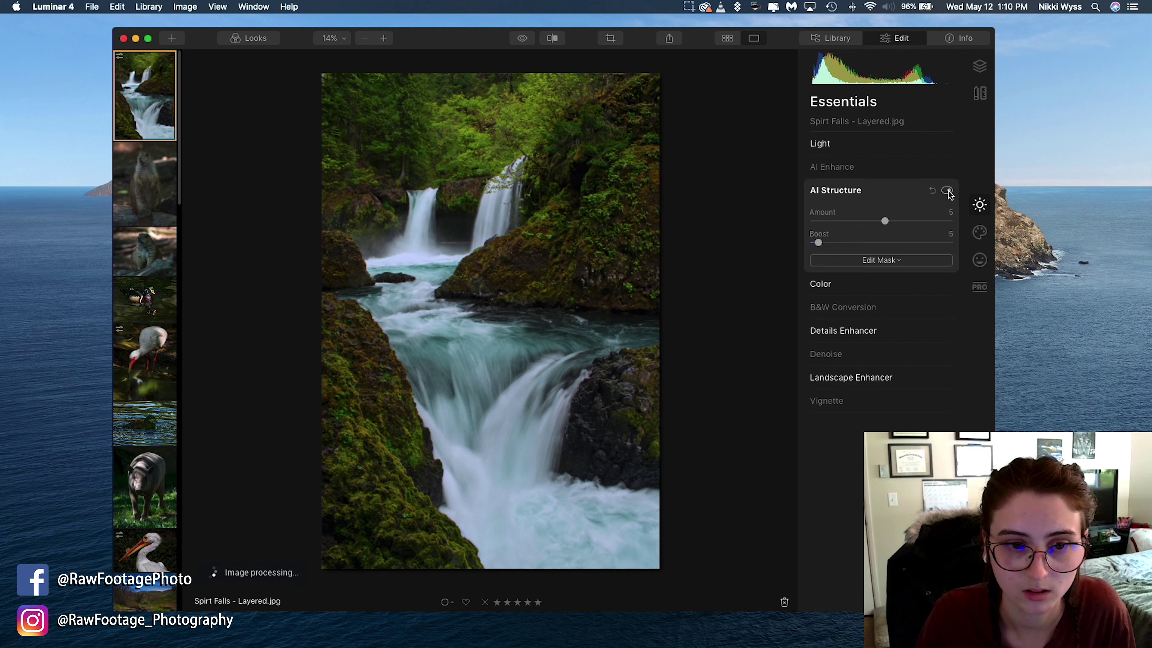
click(949, 191)
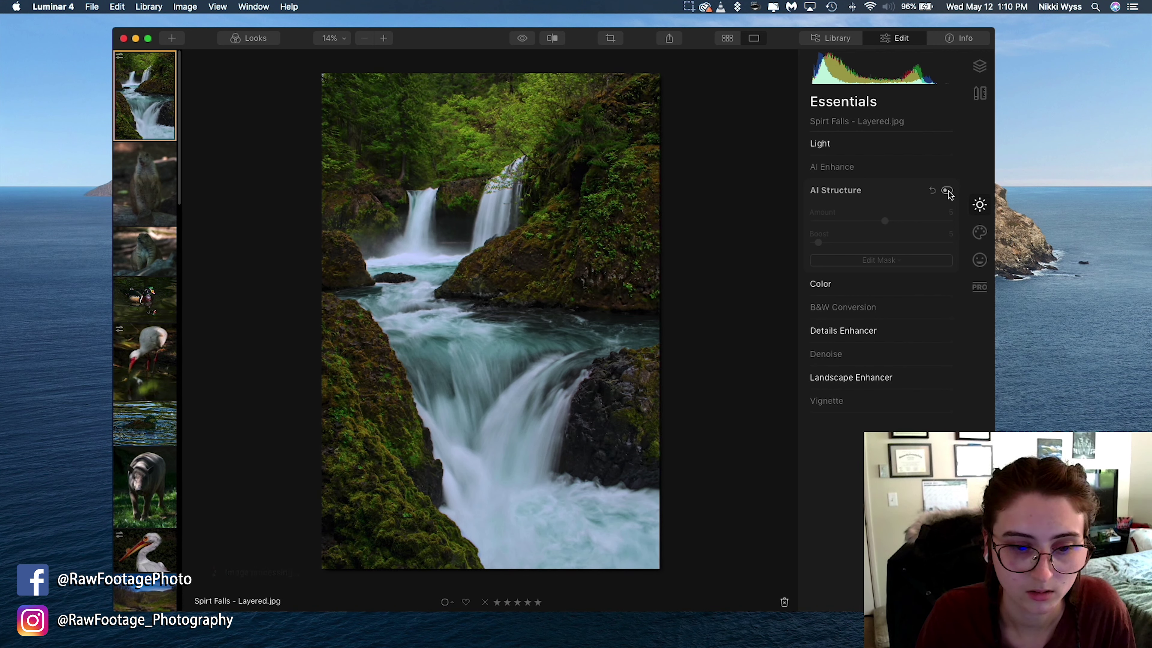
click(949, 191)
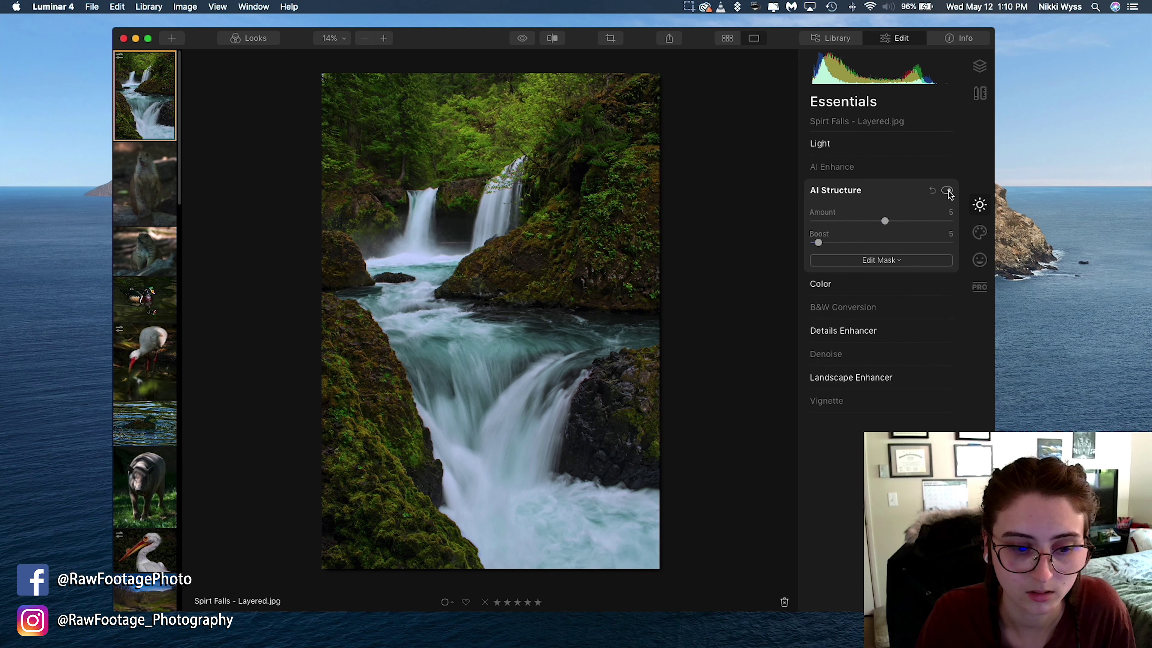
click(948, 191)
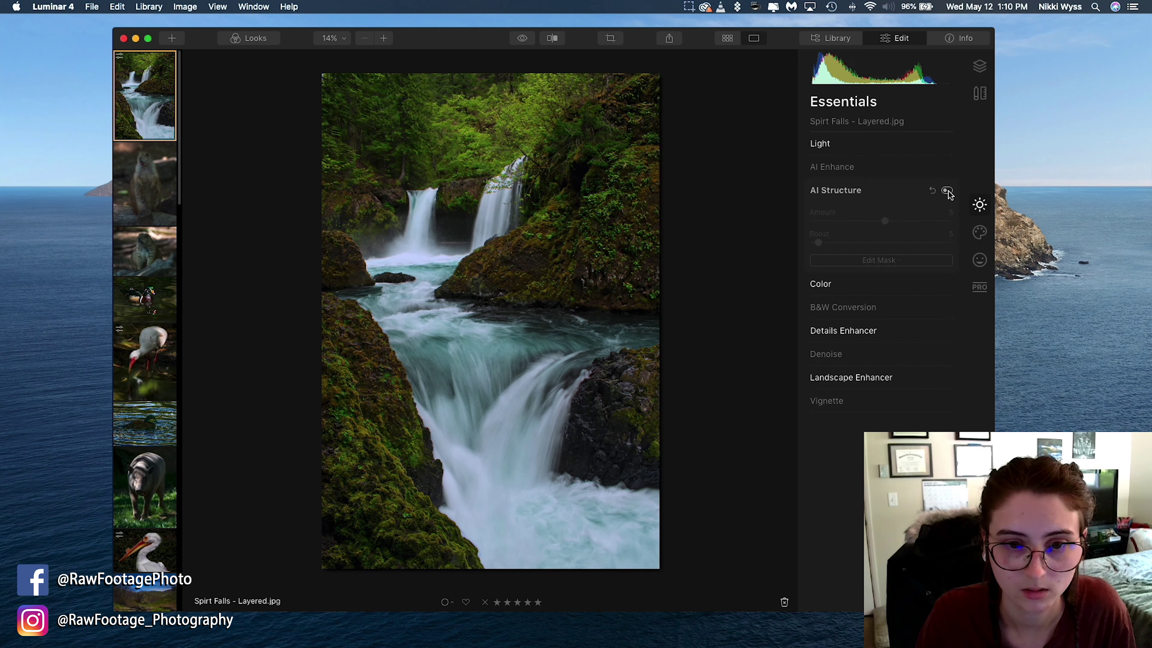
click(948, 191)
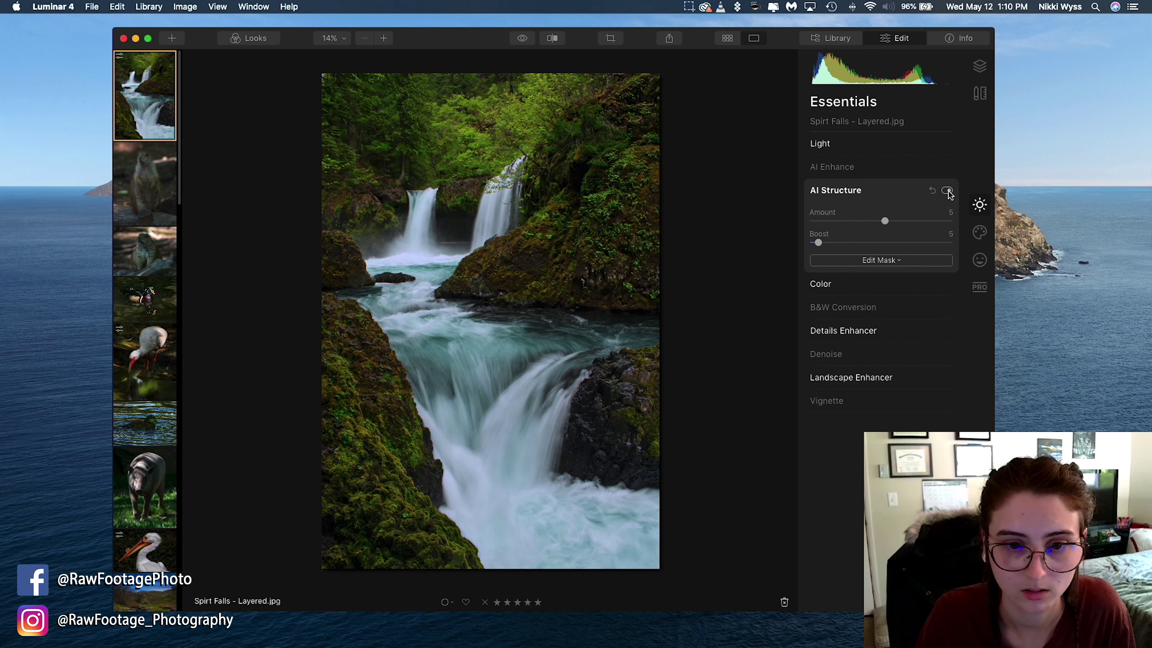
click(948, 191)
click(949, 191)
click(949, 191)
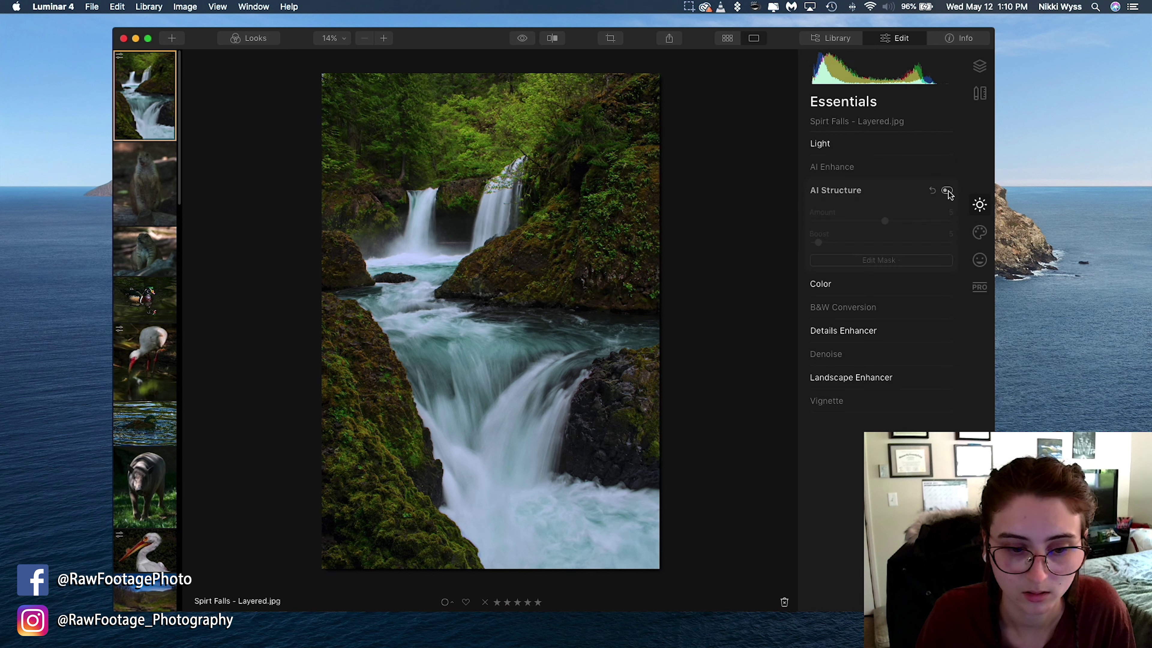
click(948, 191)
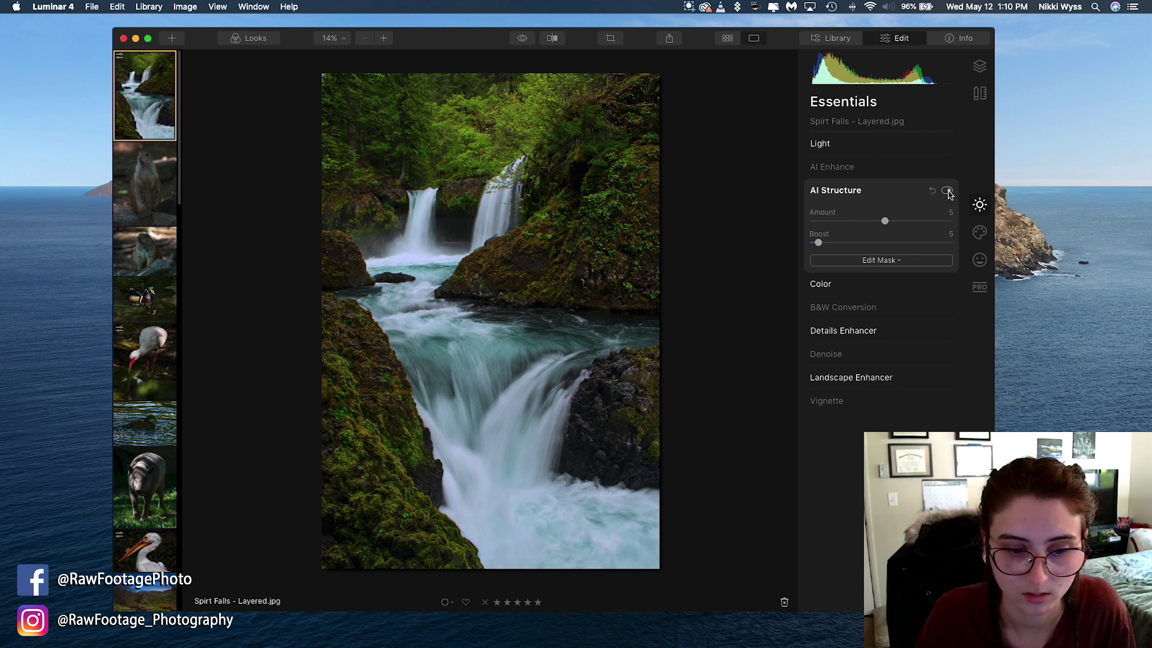
Switch the Details Enhancer off and fold its settings away
click(860, 331)
click(948, 261)
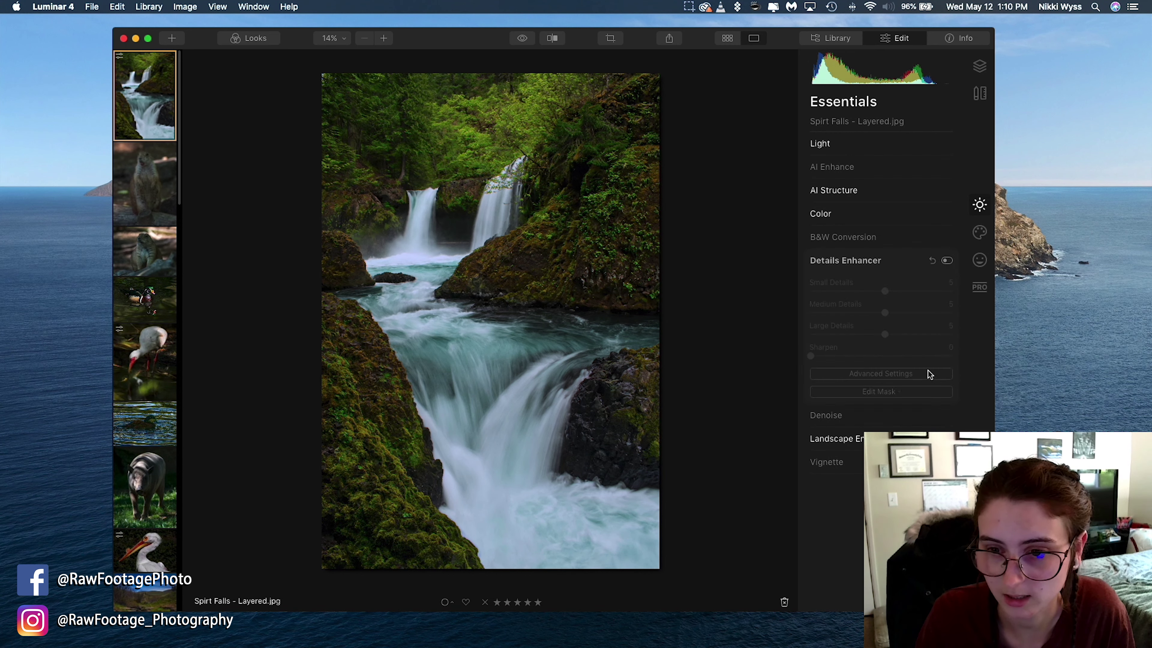
click(848, 261)
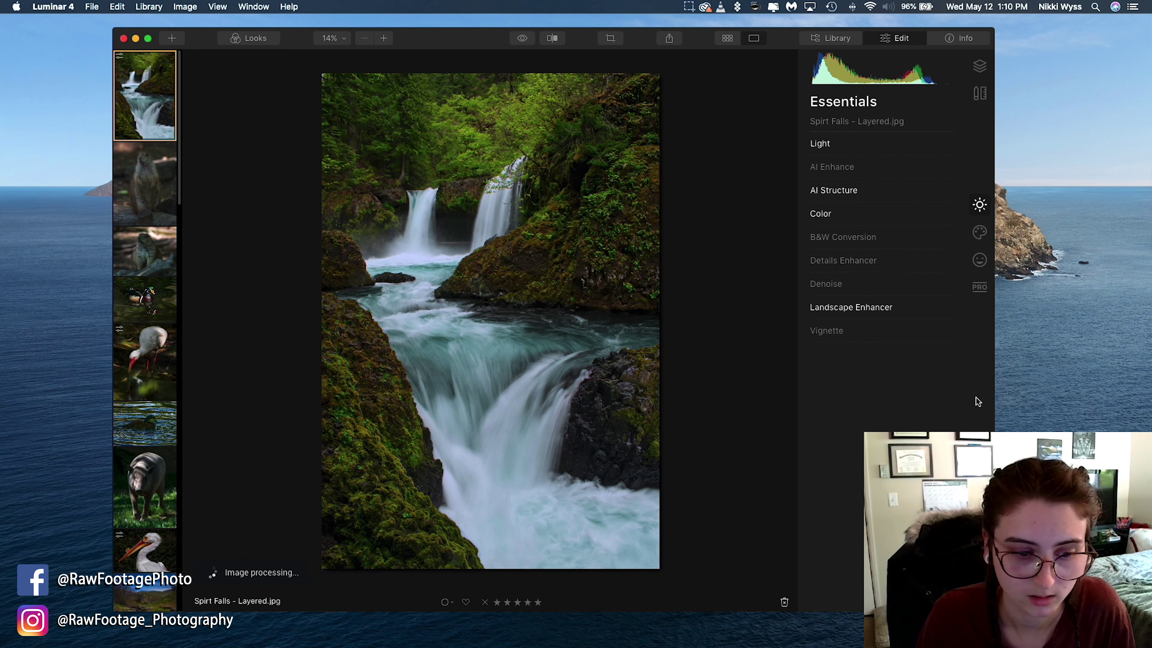
Compare AI Structure on and off again, then collapse it with the effect on
click(853, 195)
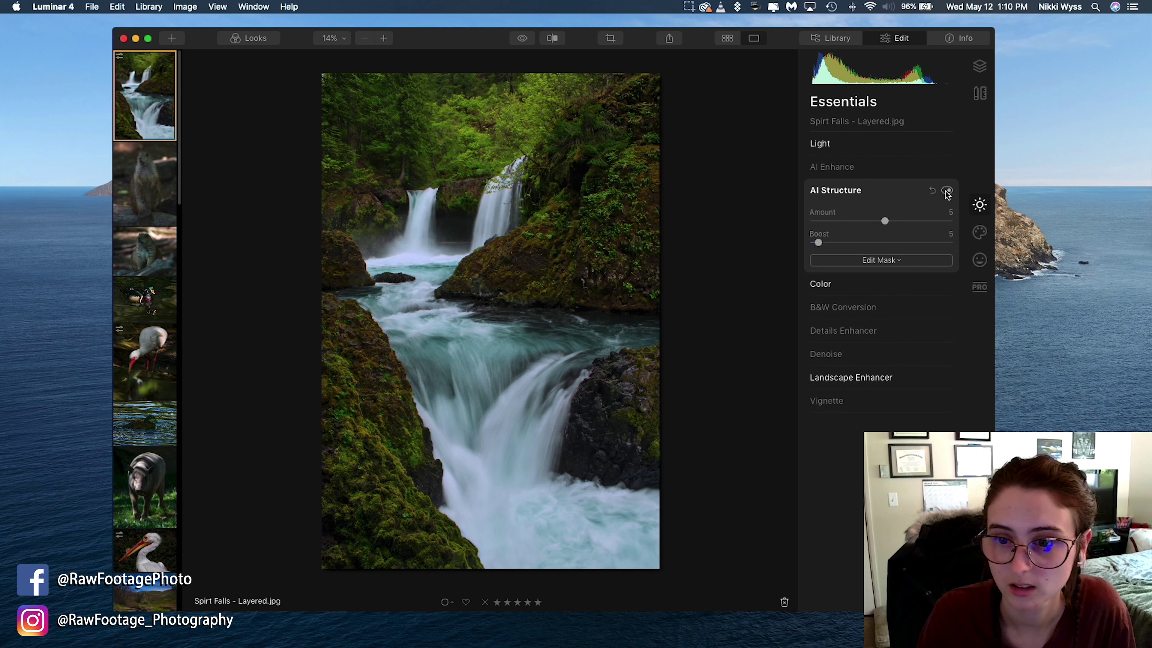
click(948, 191)
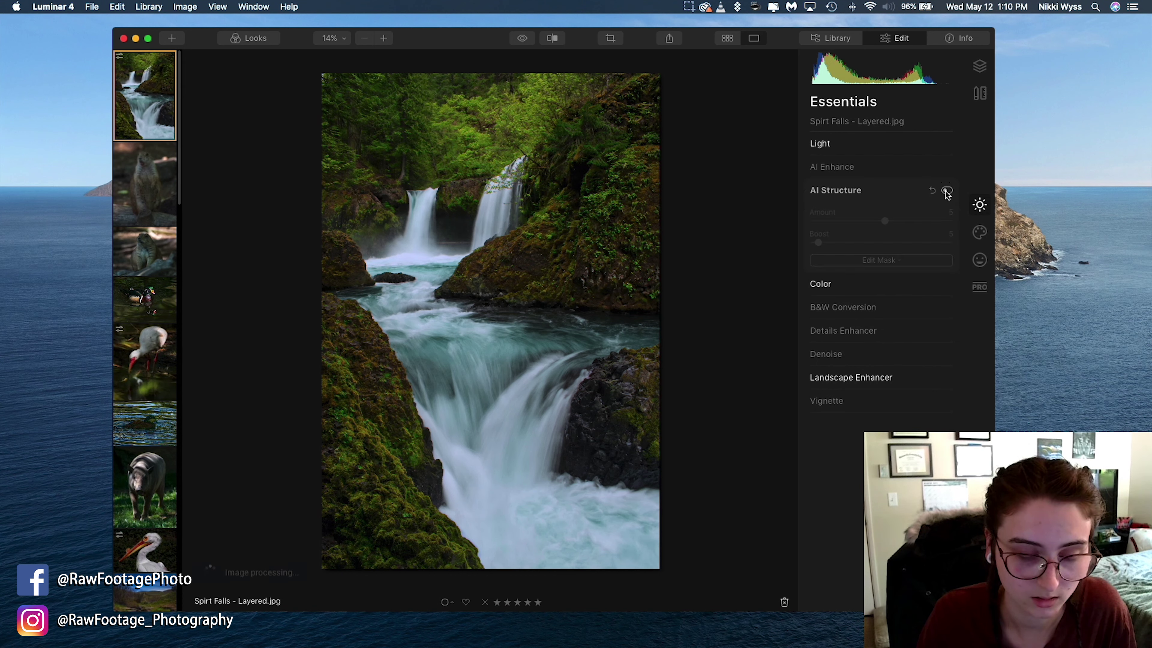
click(948, 191)
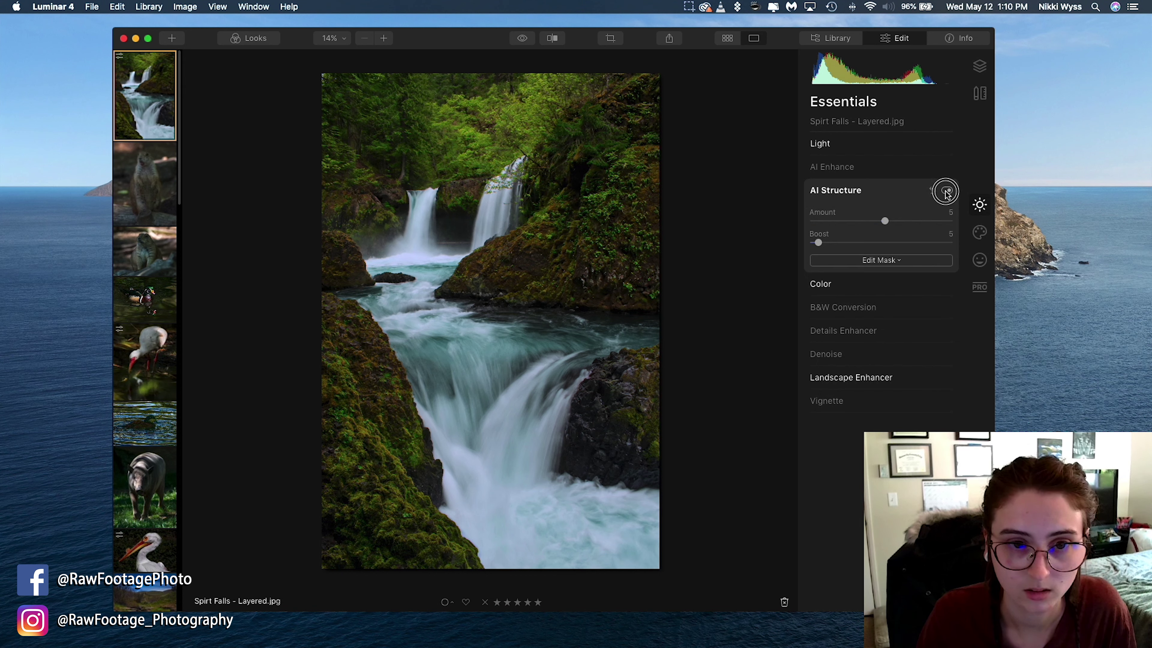
click(948, 191)
click(948, 191)
click(948, 192)
click(948, 192)
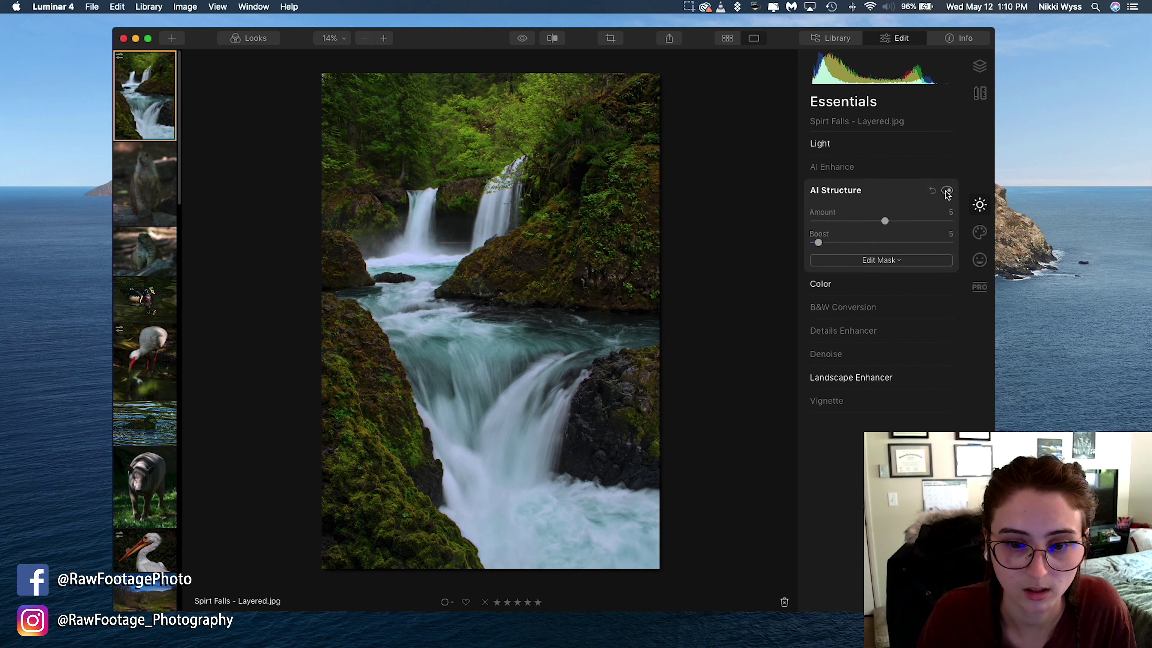
click(869, 190)
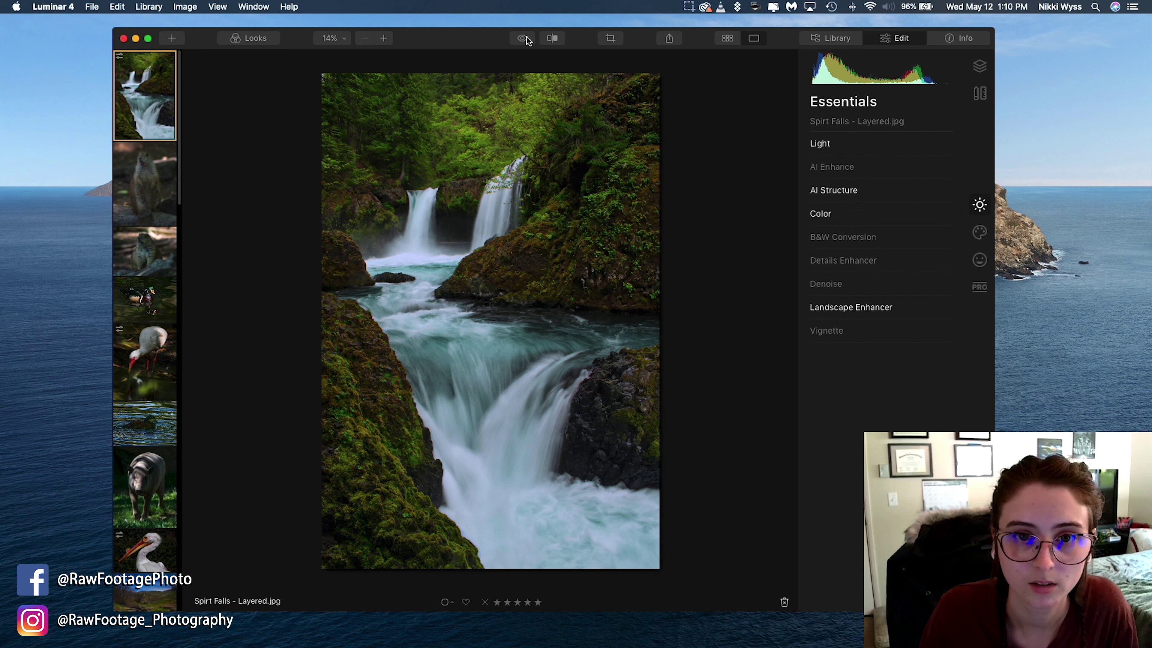
click(550, 39)
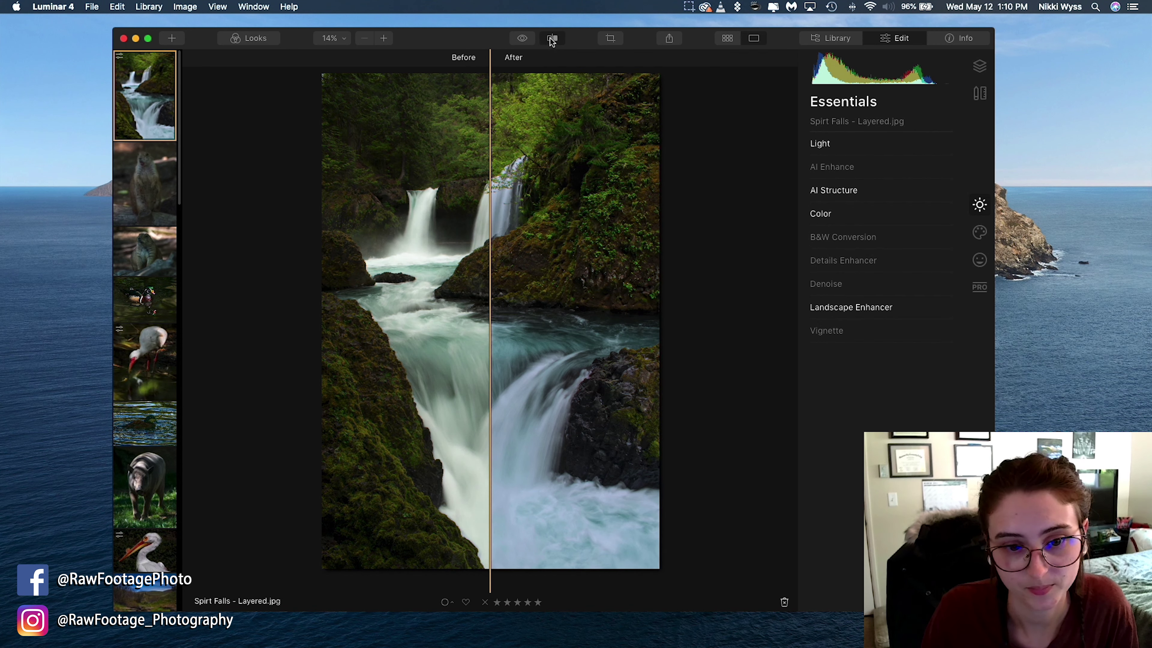
click(550, 38)
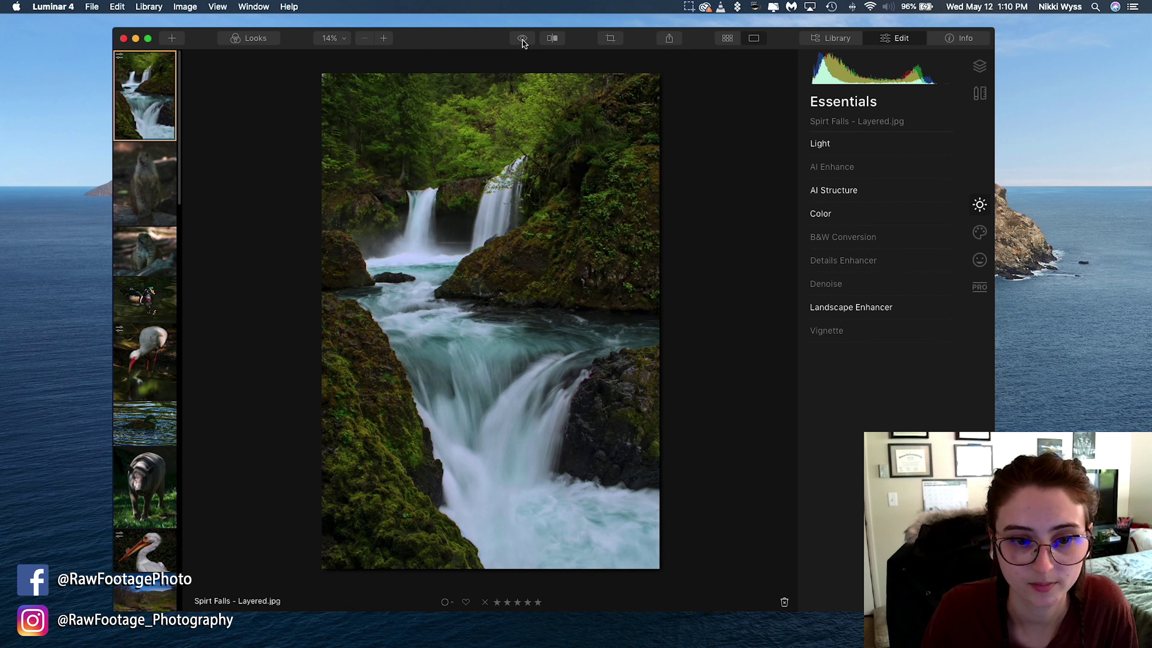
click(523, 40)
click(523, 40)
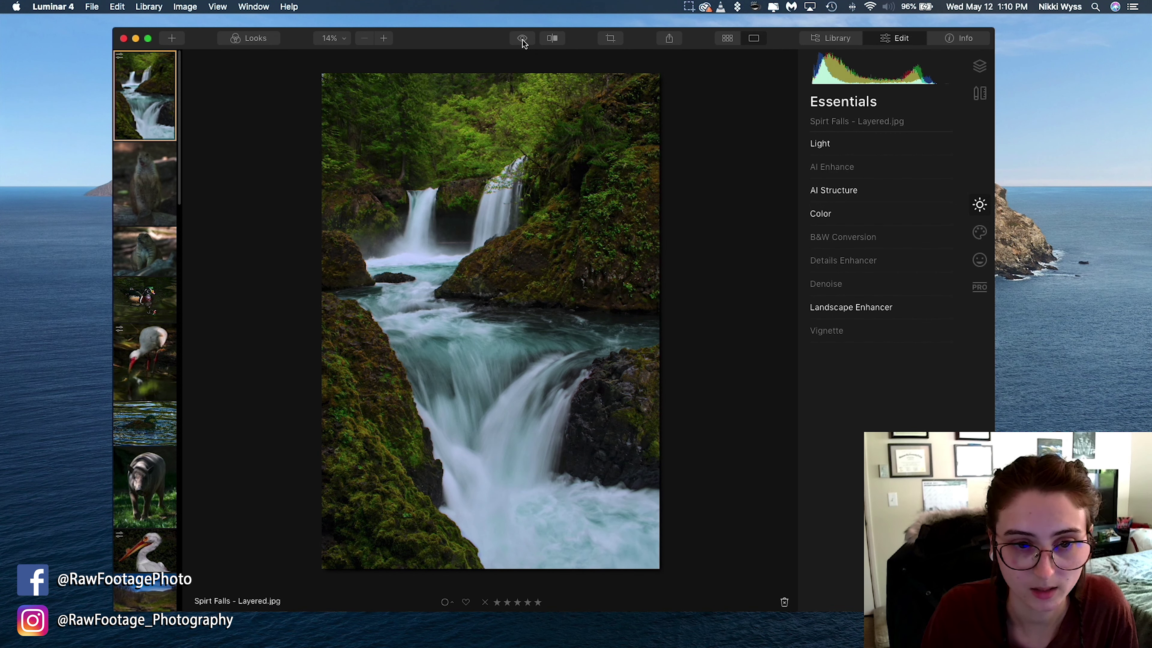
click(523, 40)
click(523, 40)
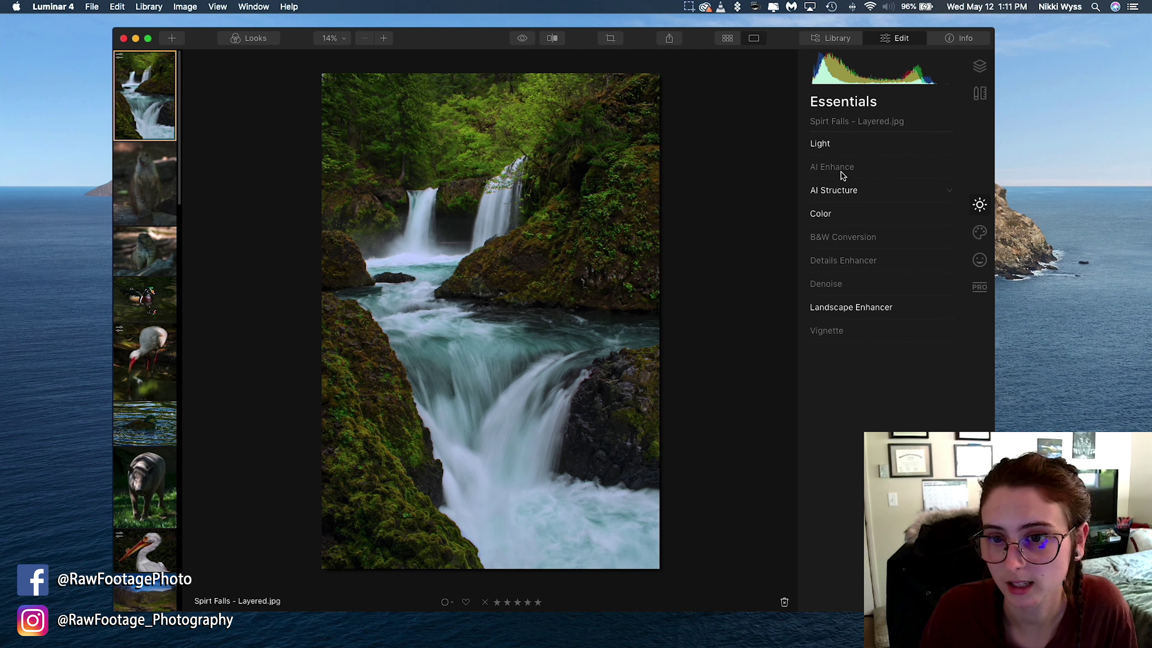
Set the Light Shadows to 35 and compare against the unedited original
click(840, 146)
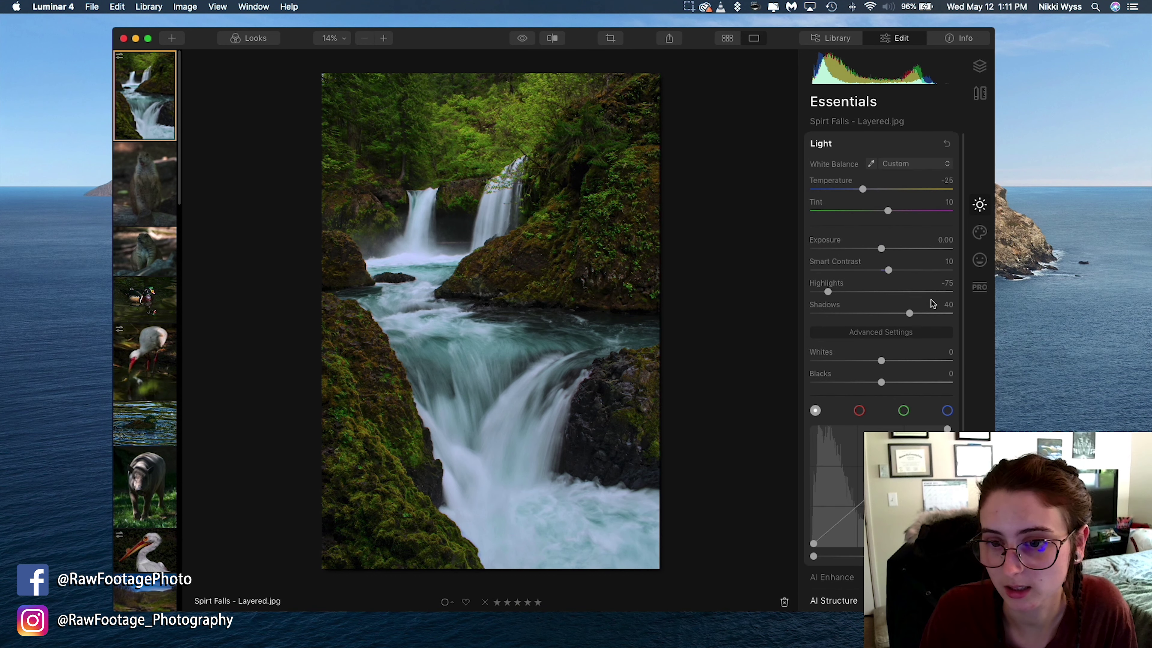
click(910, 315)
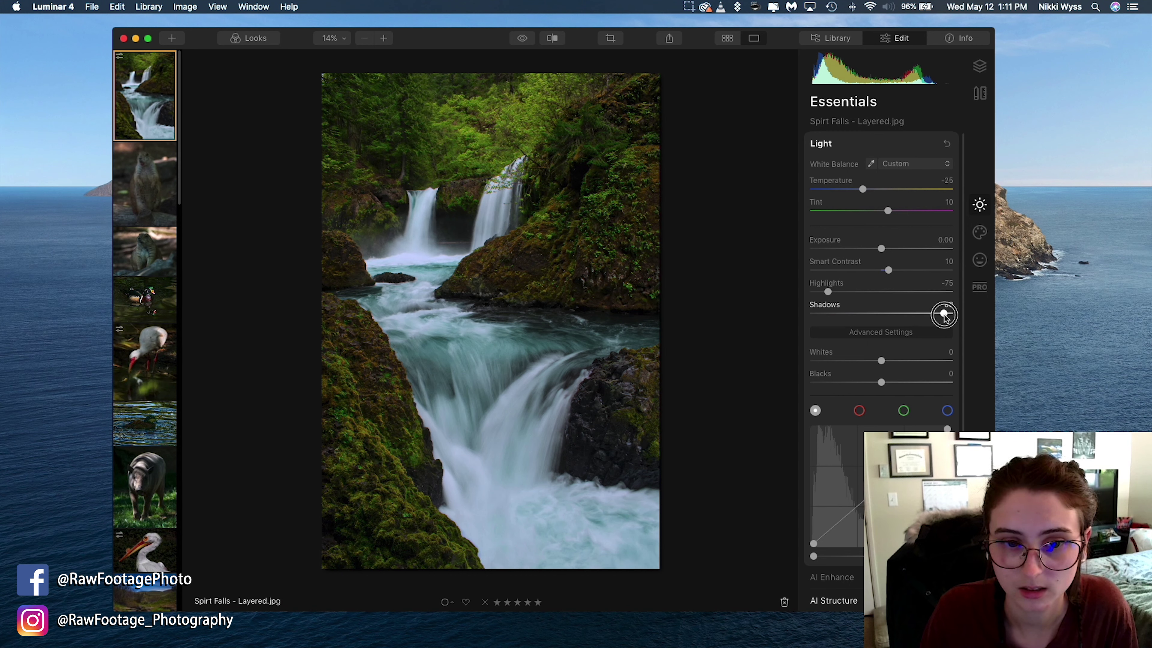
drag(916, 319, 906, 319)
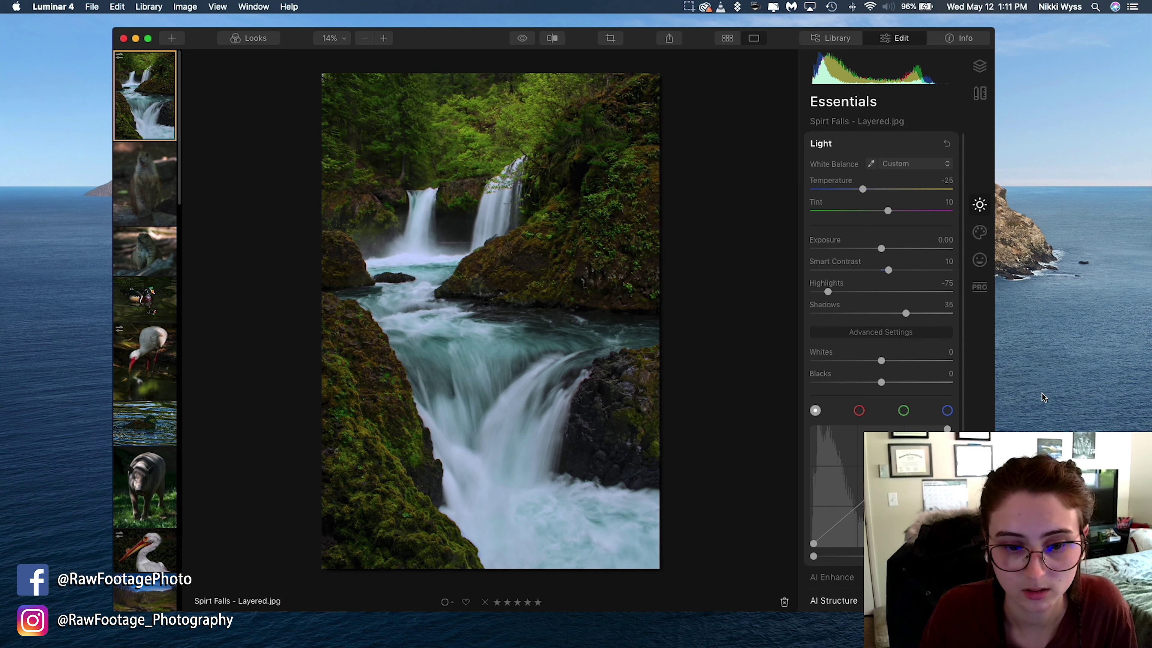
click(522, 38)
click(522, 38)
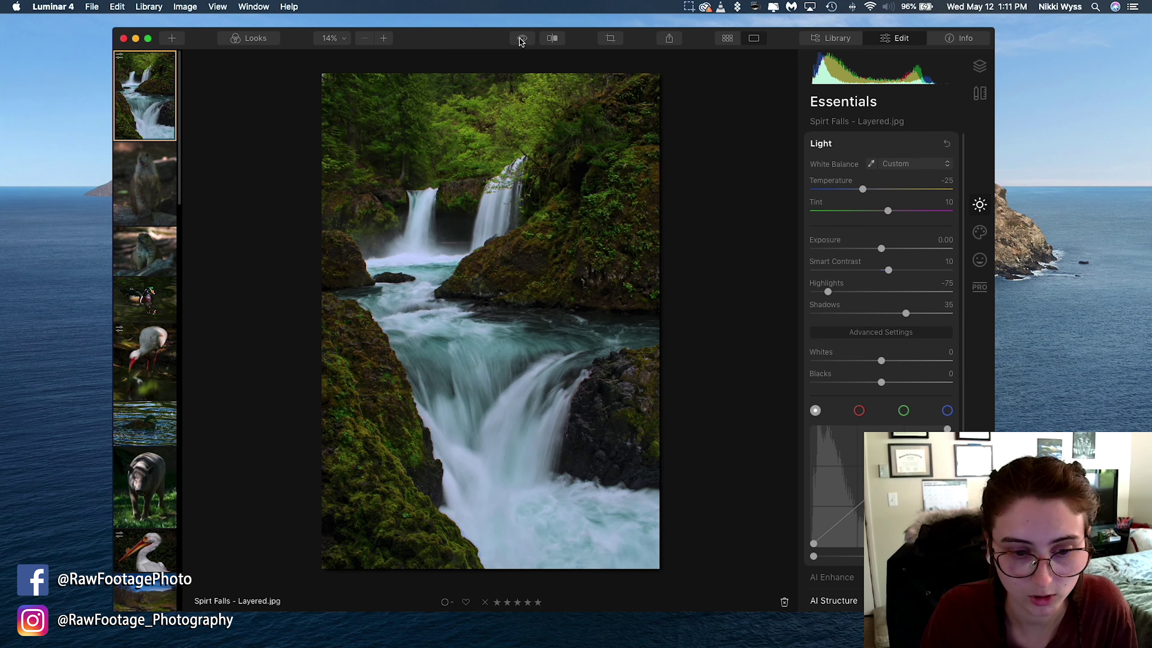
click(522, 39)
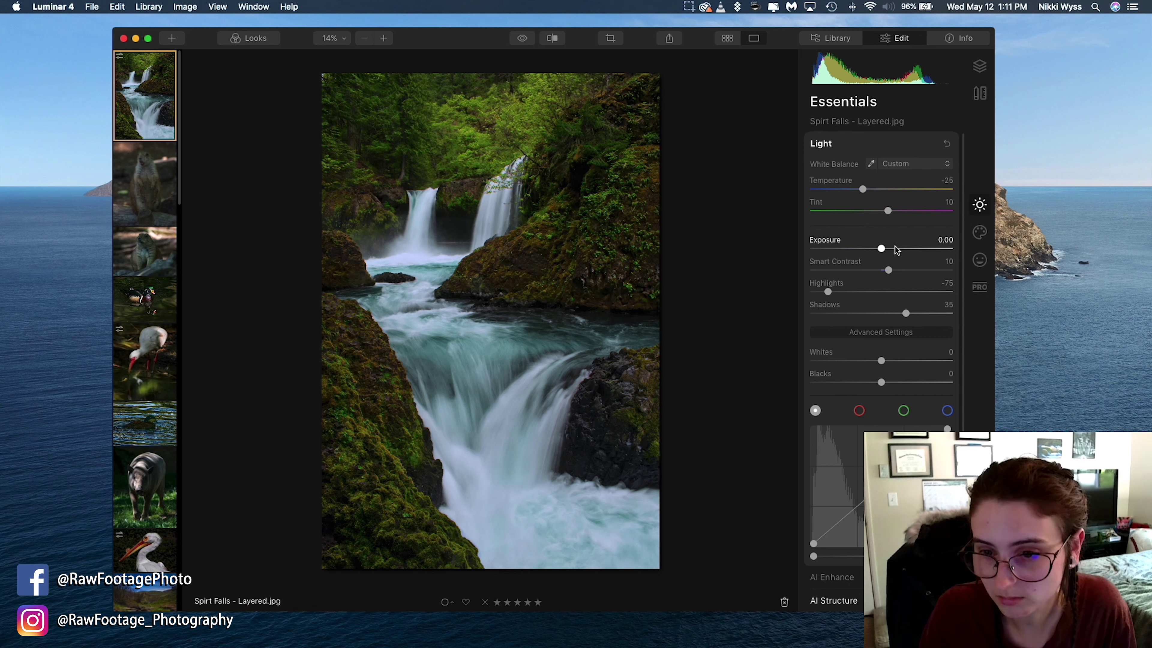
Lower Whites to -50 and check the result against the original
click(857, 143)
click(852, 173)
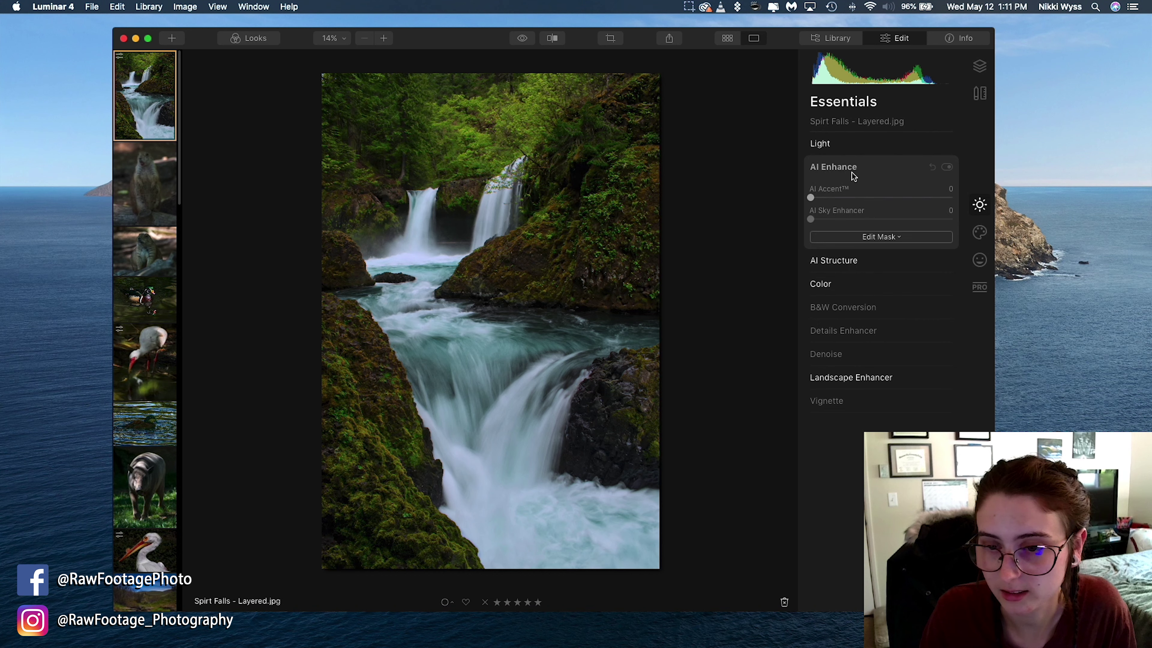
click(853, 173)
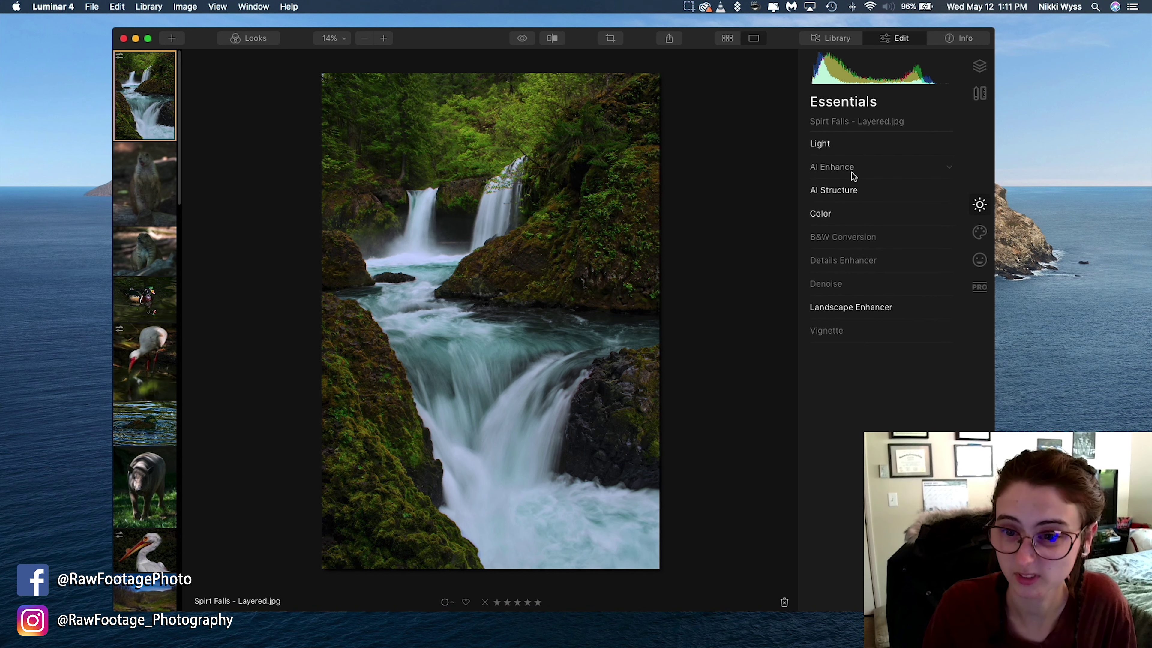
click(842, 145)
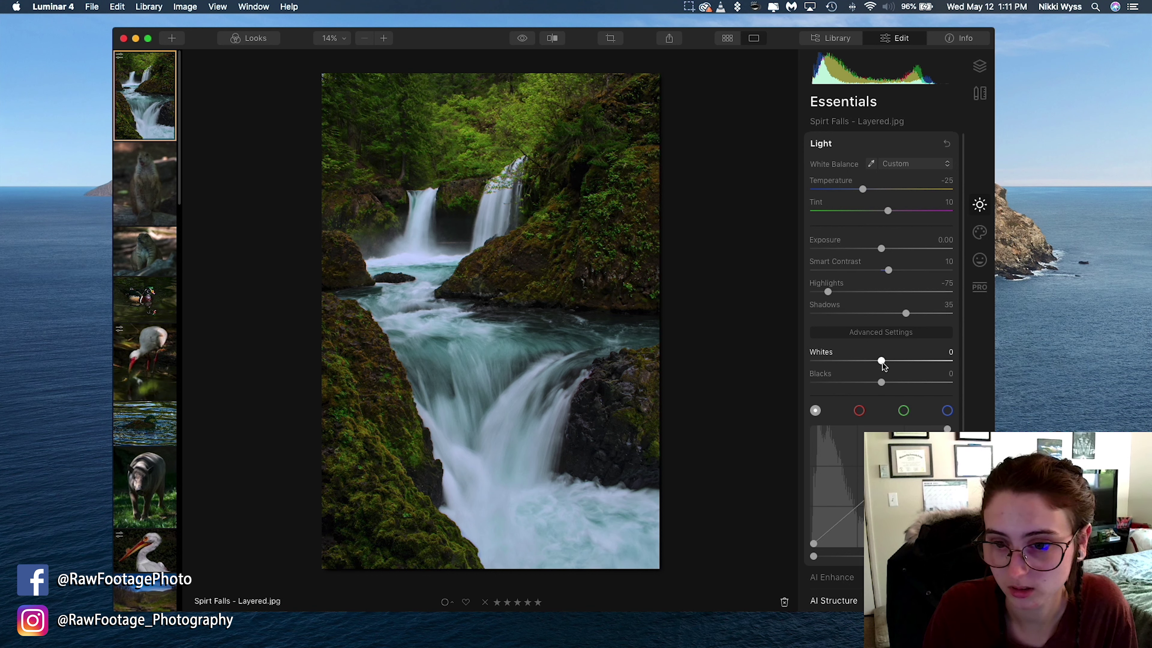
drag(882, 362, 846, 375)
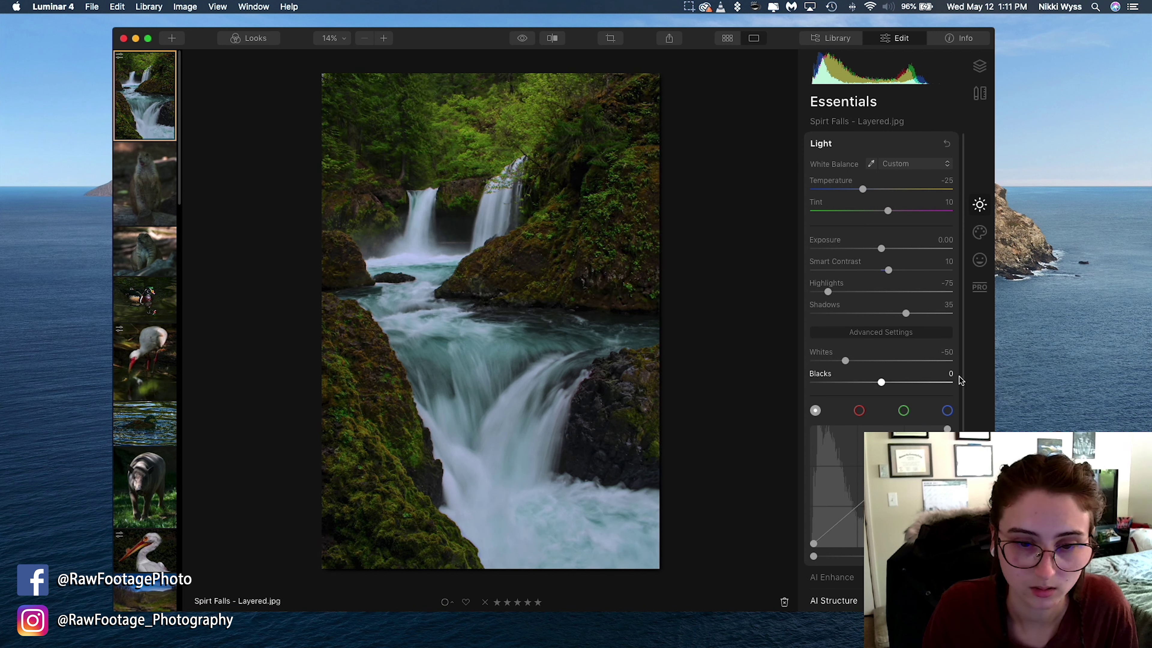
click(522, 39)
click(523, 39)
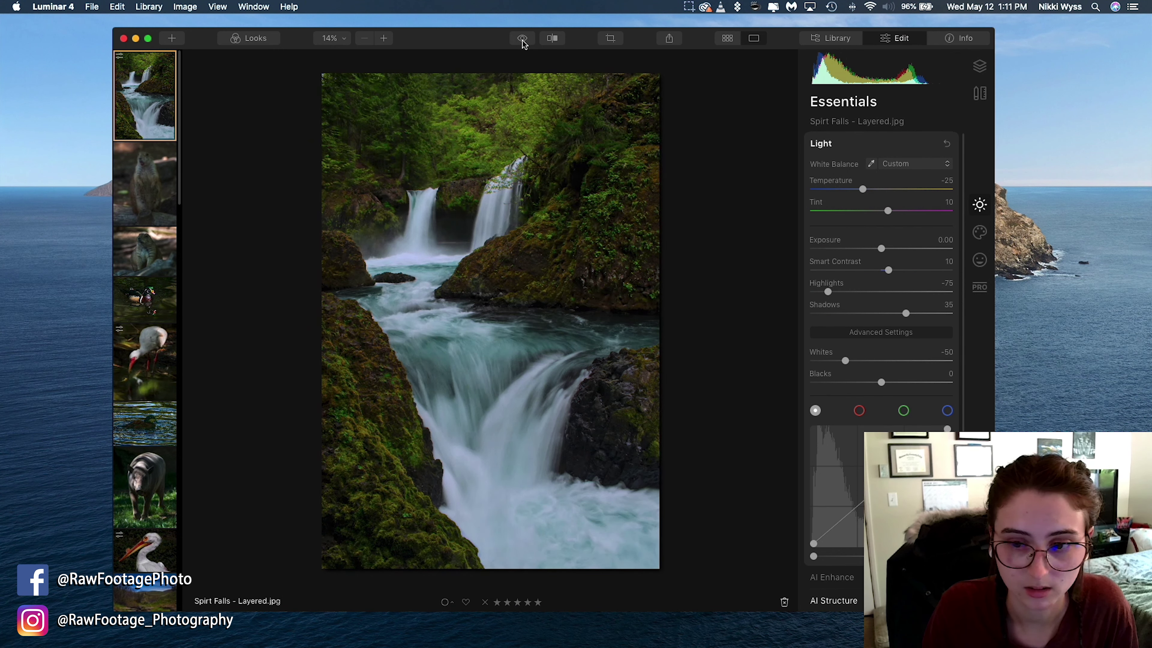
Set Highlights to -35, comparing with the original photo
drag(828, 292, 856, 296)
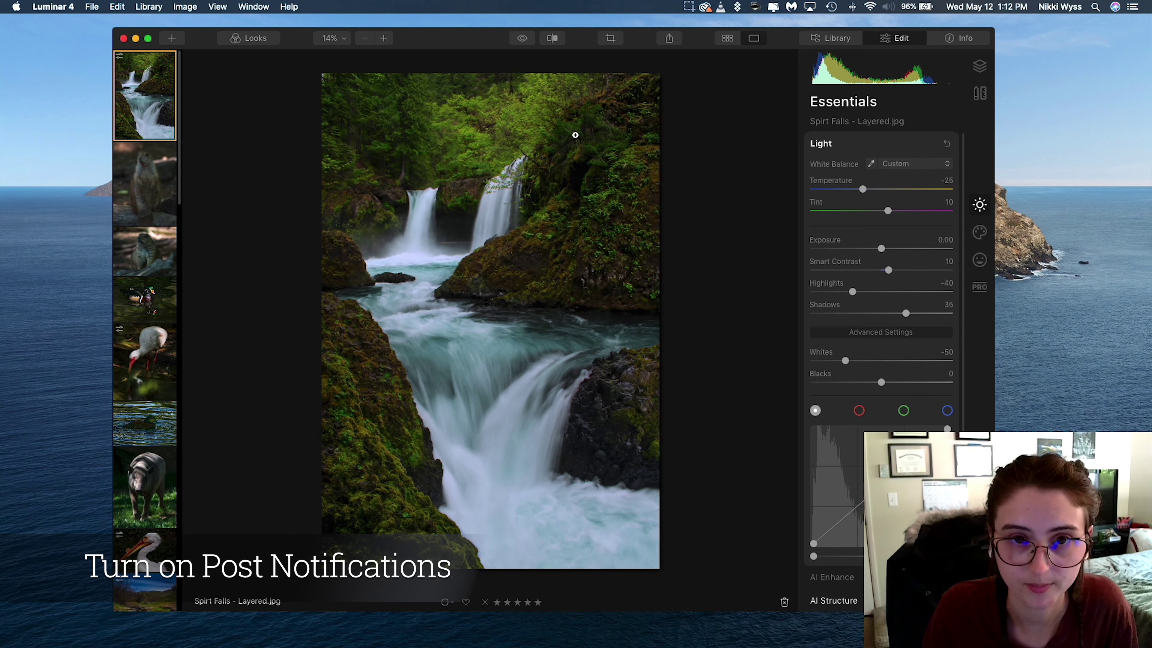
click(522, 40)
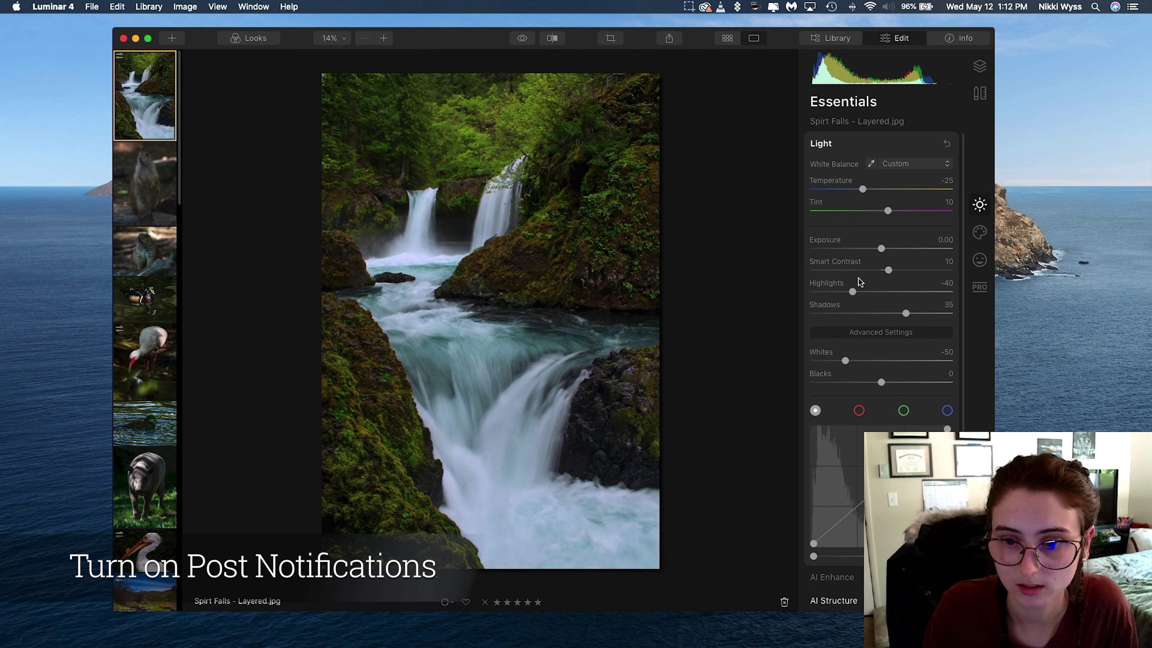
mouse_move(853, 292)
mouse_down()
mouse_move(808, 293)
mouse_move(856, 294)
mouse_up()
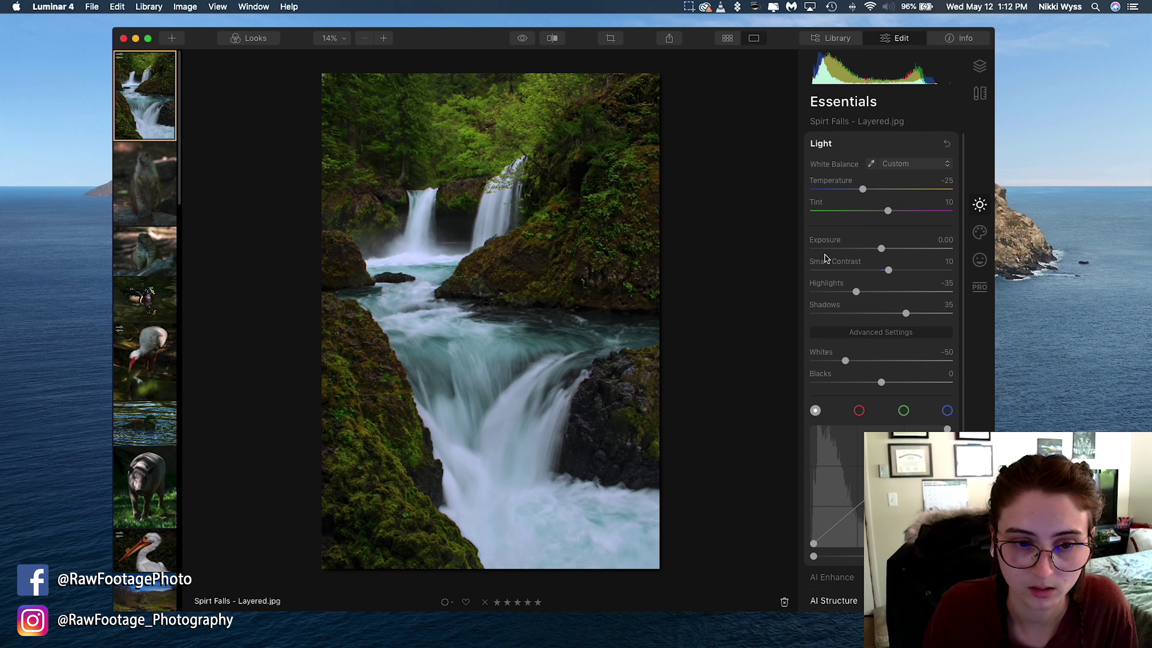
click(522, 38)
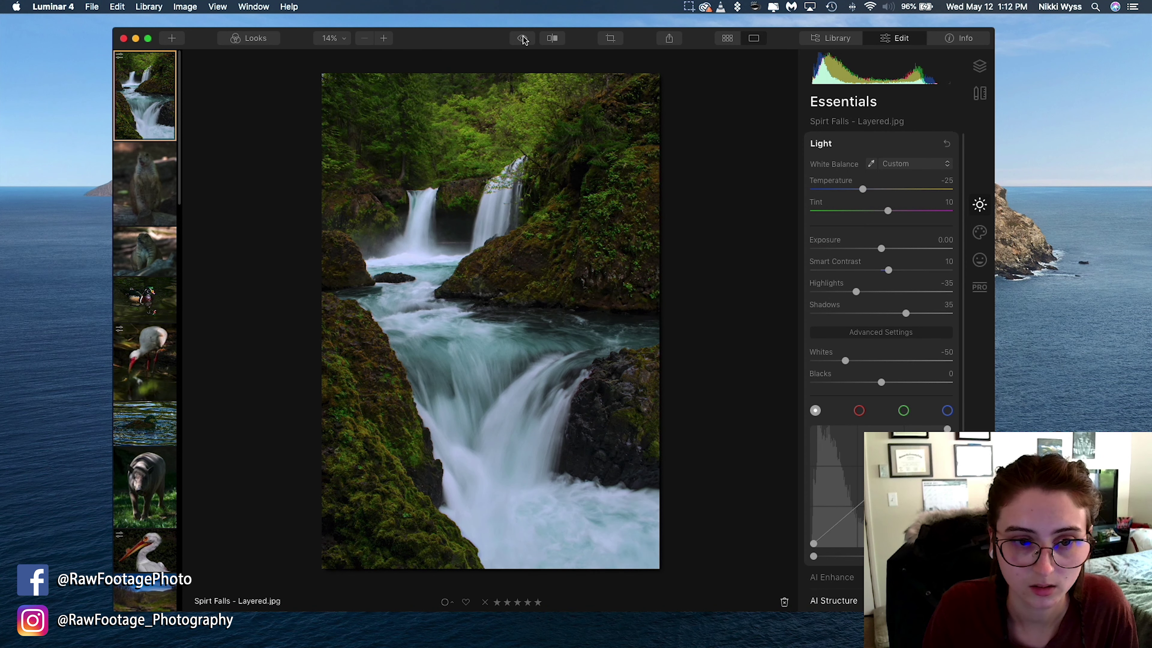
click(522, 38)
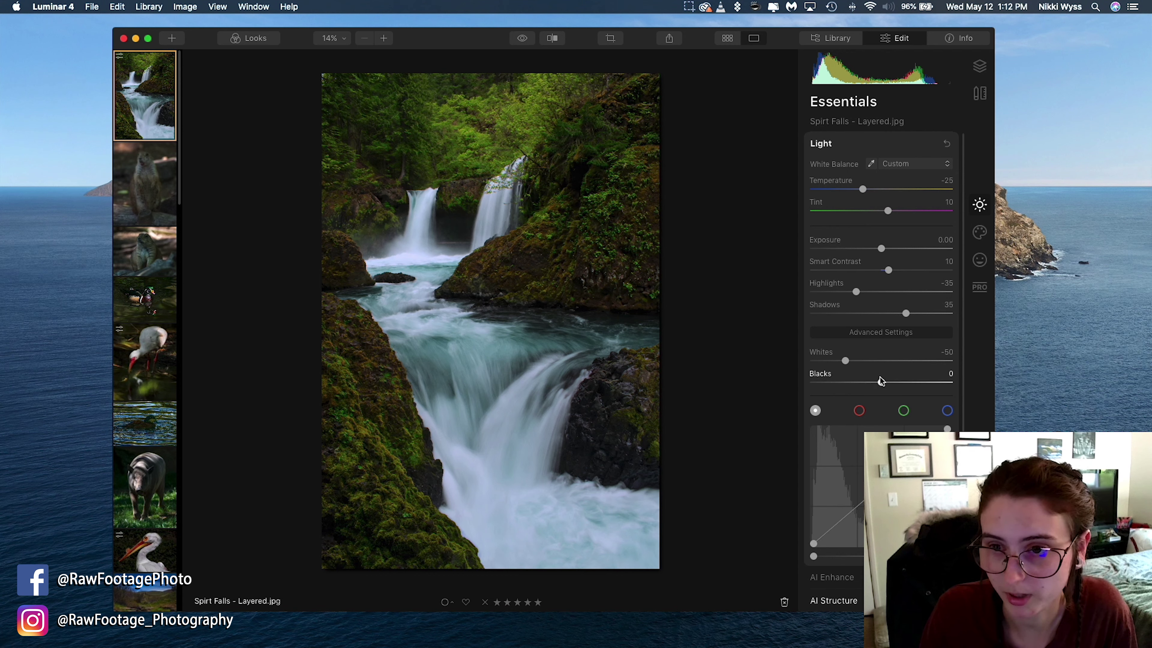
scroll(936, 365, down, 5)
scroll(936, 365, down, 4)
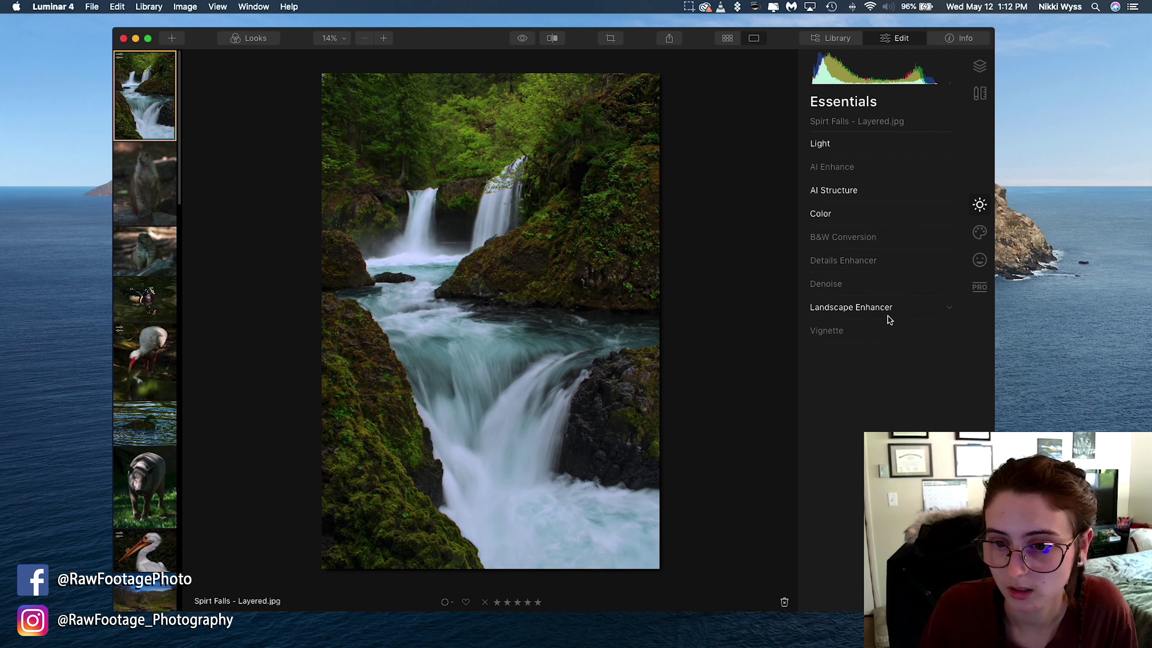
Apply a vignette at Amount -55 and Size 25, lower Roundness, raise Inner Light slightly
click(842, 339)
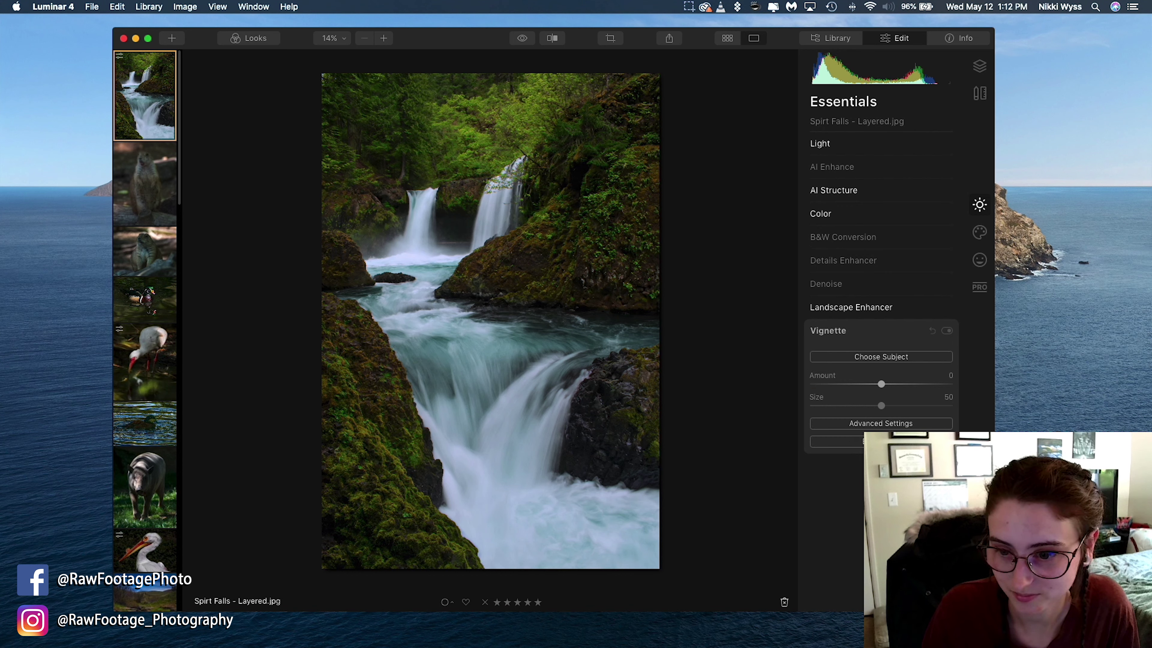
click(880, 423)
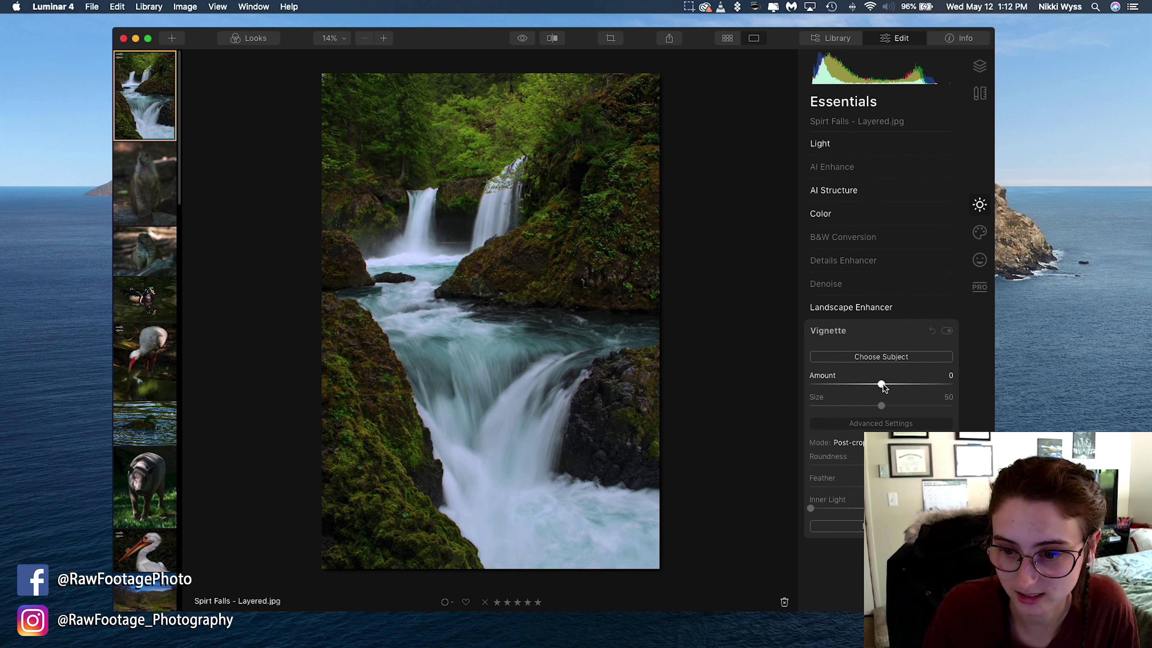
drag(883, 384, 846, 406)
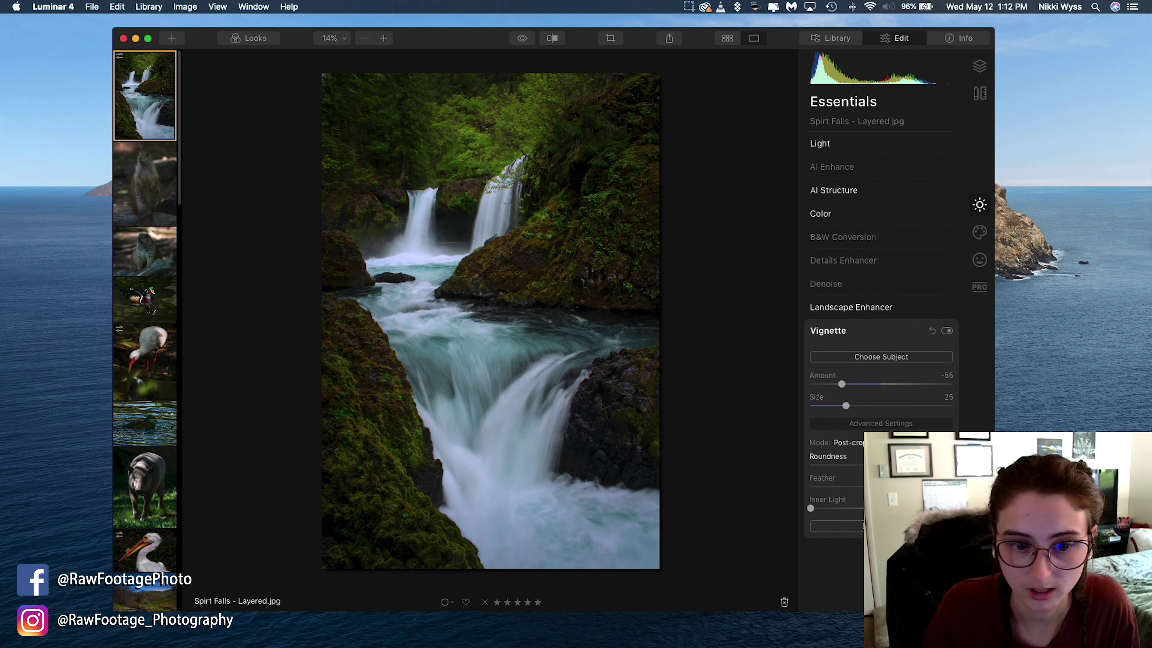
mouse_move(881, 465)
mouse_down()
mouse_move(795, 465)
mouse_move(889, 465)
mouse_up()
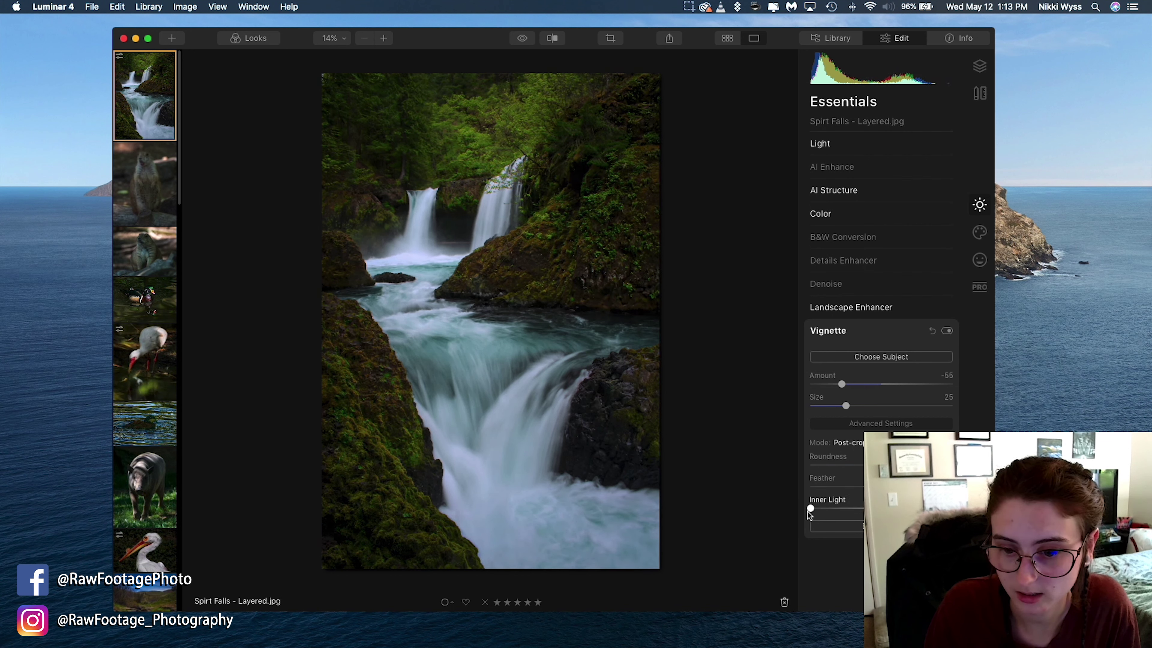
drag(811, 508, 832, 508)
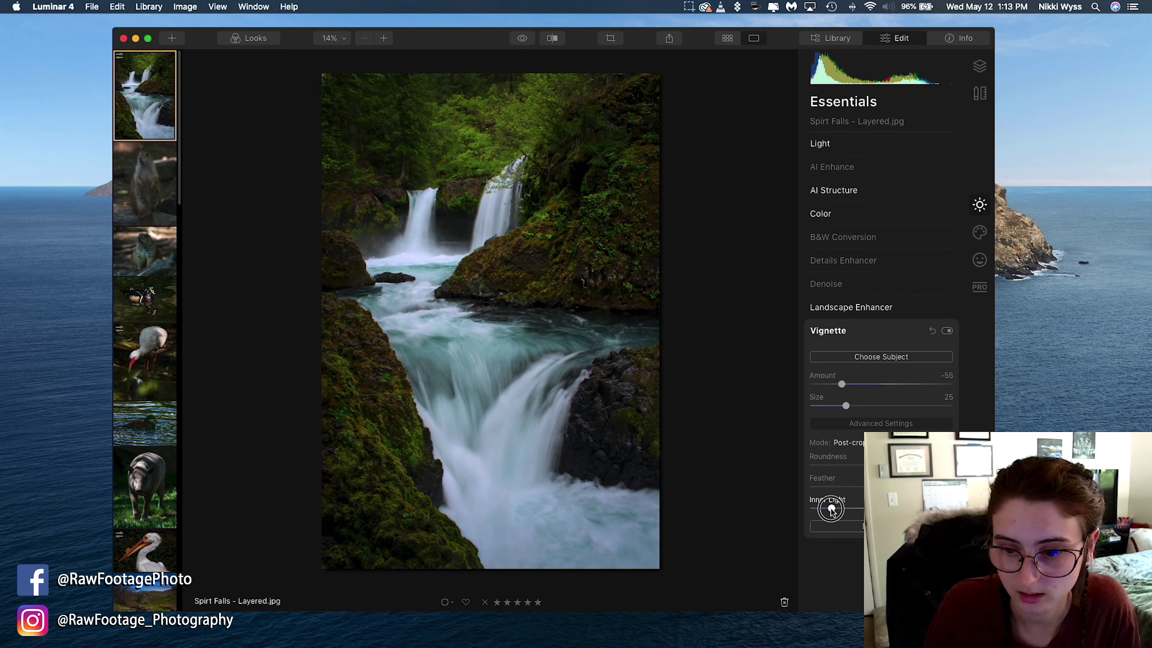
Compare the vignette on and off, then widen its Size to 35
click(948, 332)
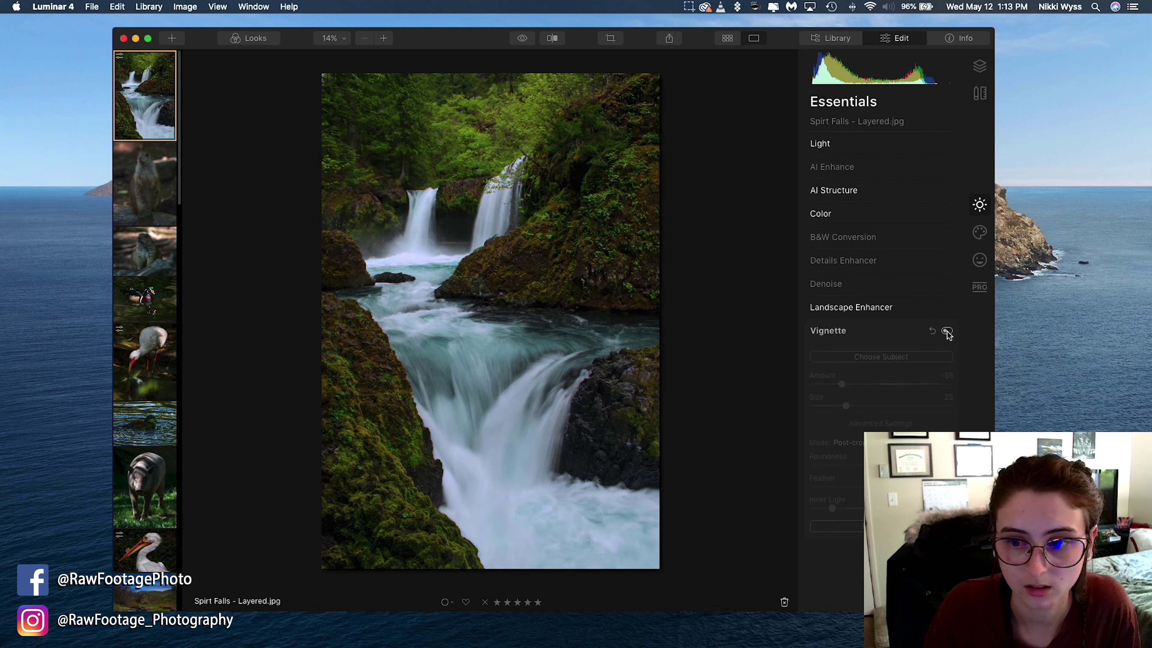
click(948, 331)
click(948, 332)
click(947, 332)
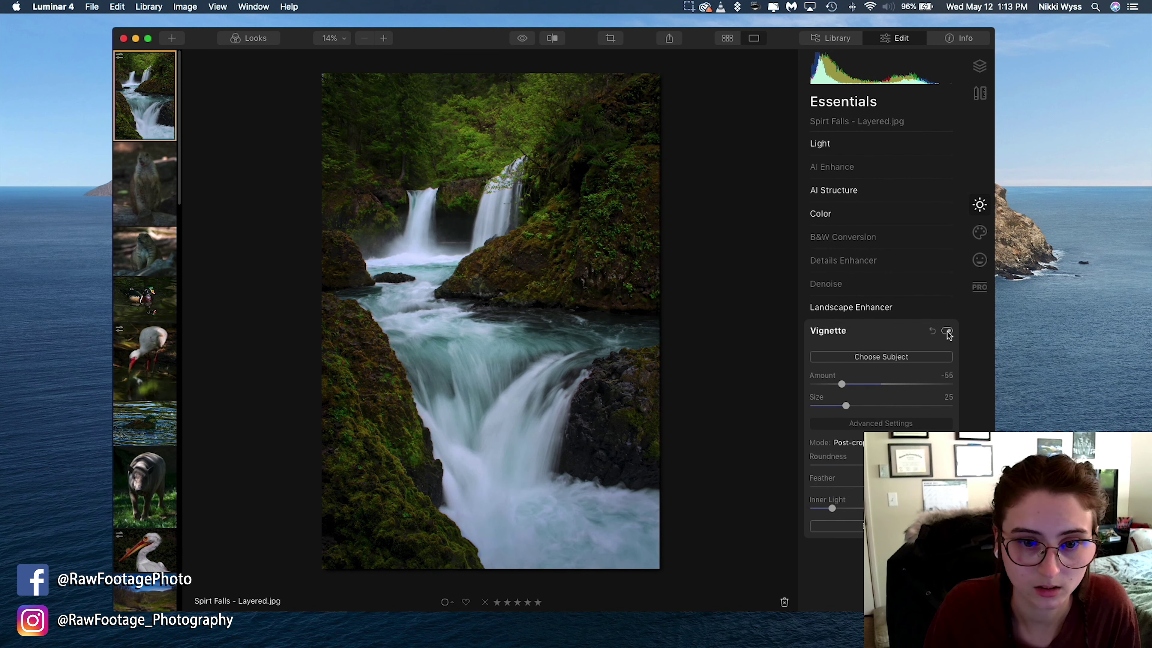
click(947, 332)
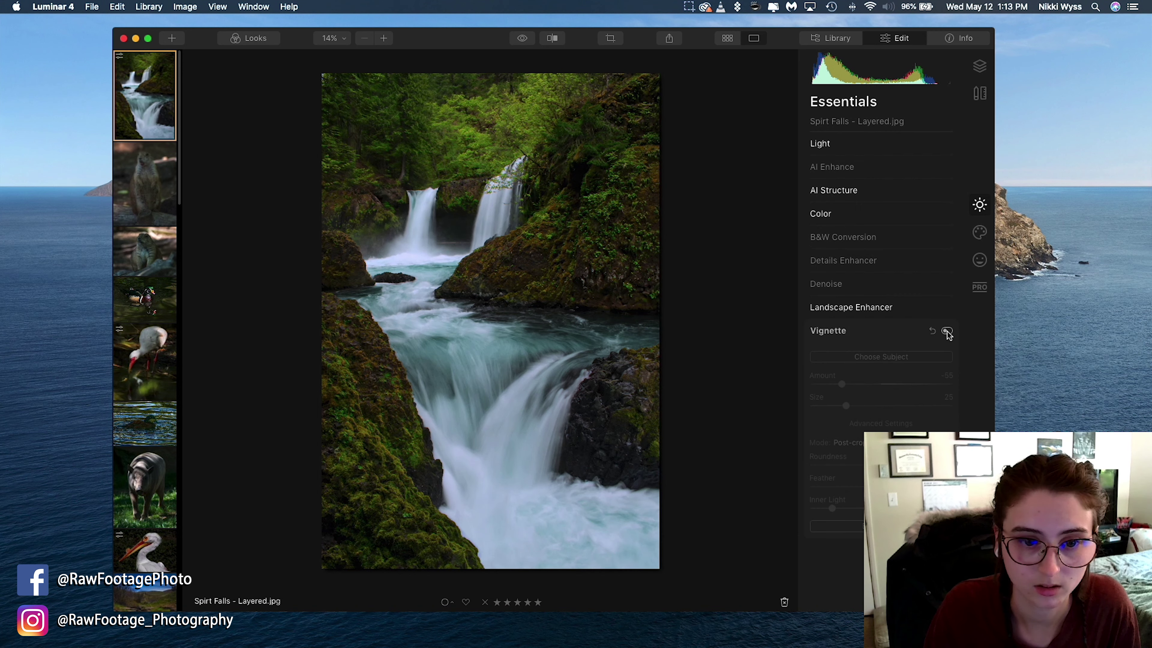
click(947, 332)
click(948, 332)
click(947, 332)
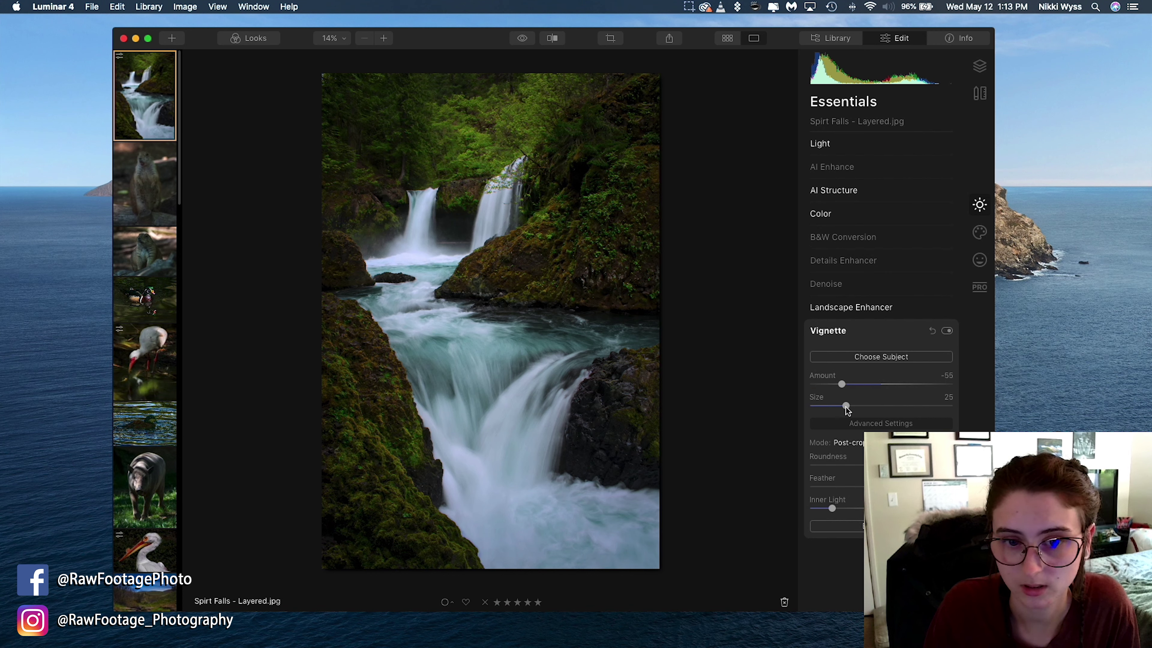
mouse_move(846, 408)
mouse_down()
mouse_move(885, 407)
mouse_move(799, 406)
mouse_move(966, 421)
mouse_move(861, 427)
mouse_up()
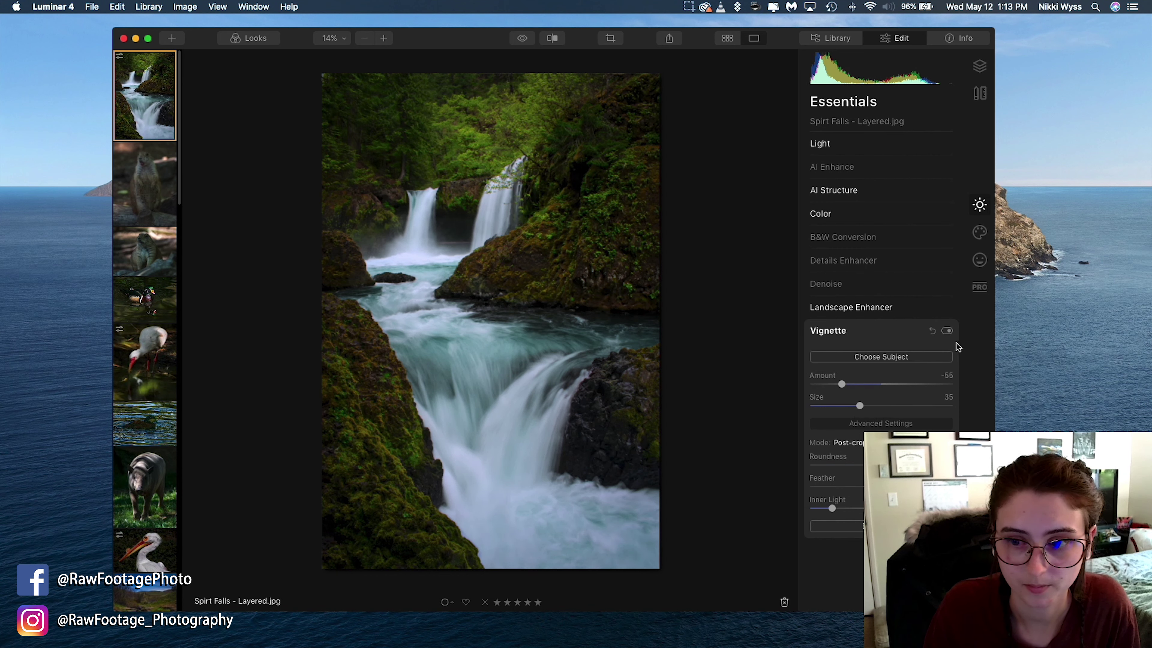
Toggle the vignette to compare and ease its Amount to -50
click(947, 331)
click(948, 331)
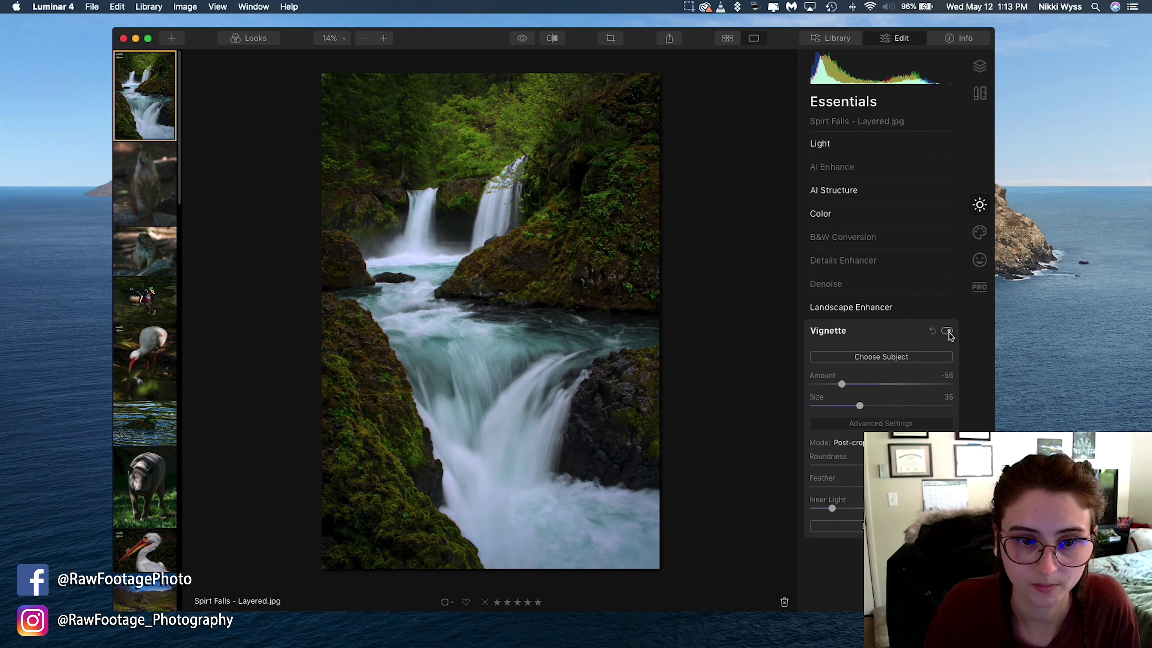
click(948, 331)
click(948, 331)
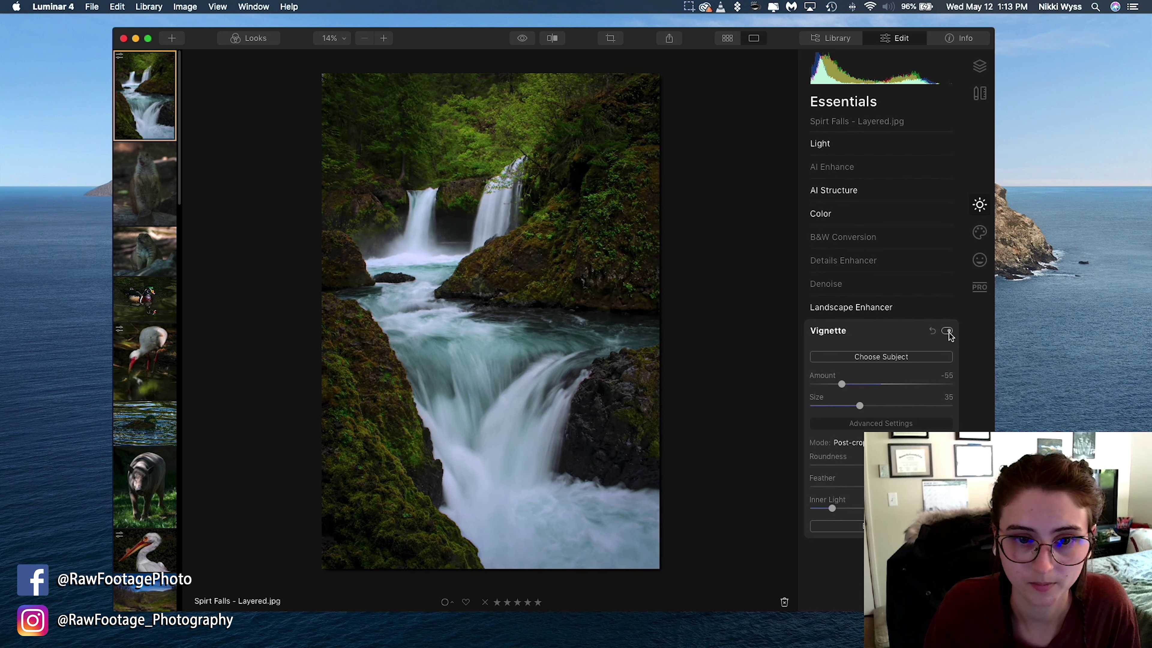
click(948, 331)
click(948, 331)
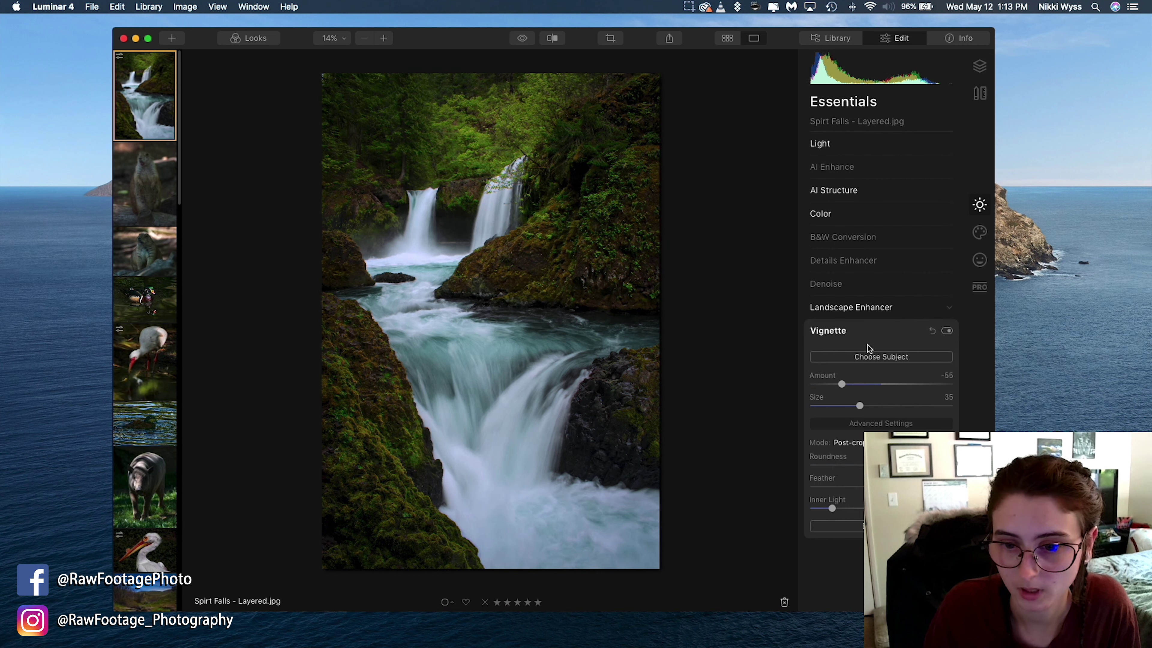
drag(845, 385, 848, 386)
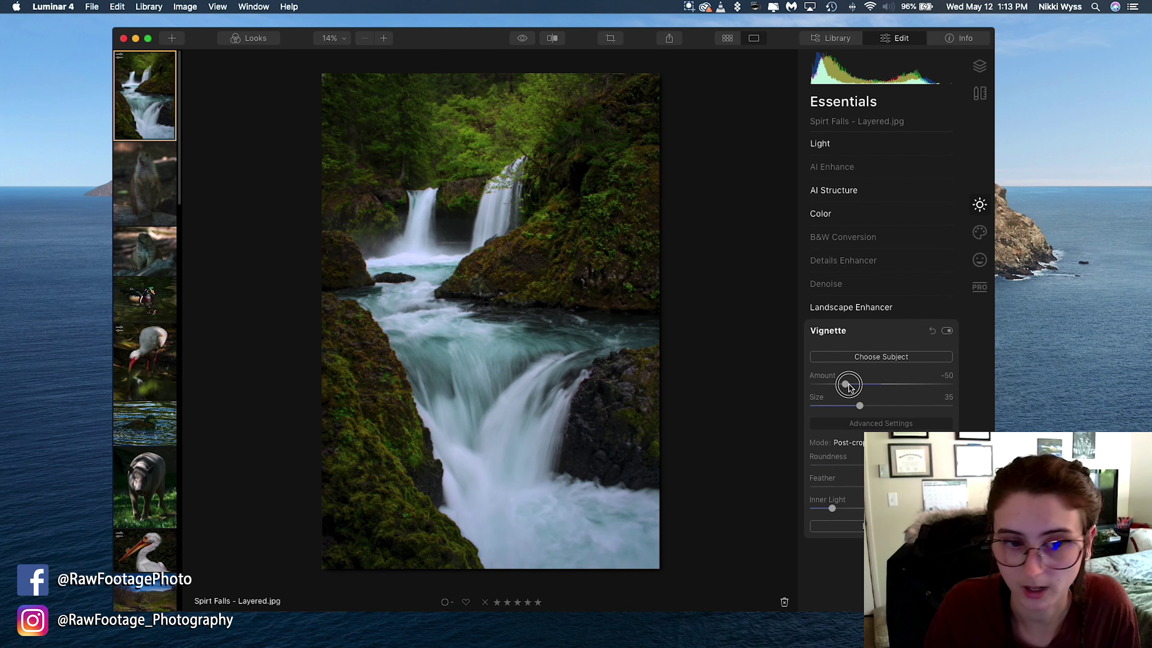
Compare the vignetted edit against the unedited original photo
click(948, 332)
click(948, 331)
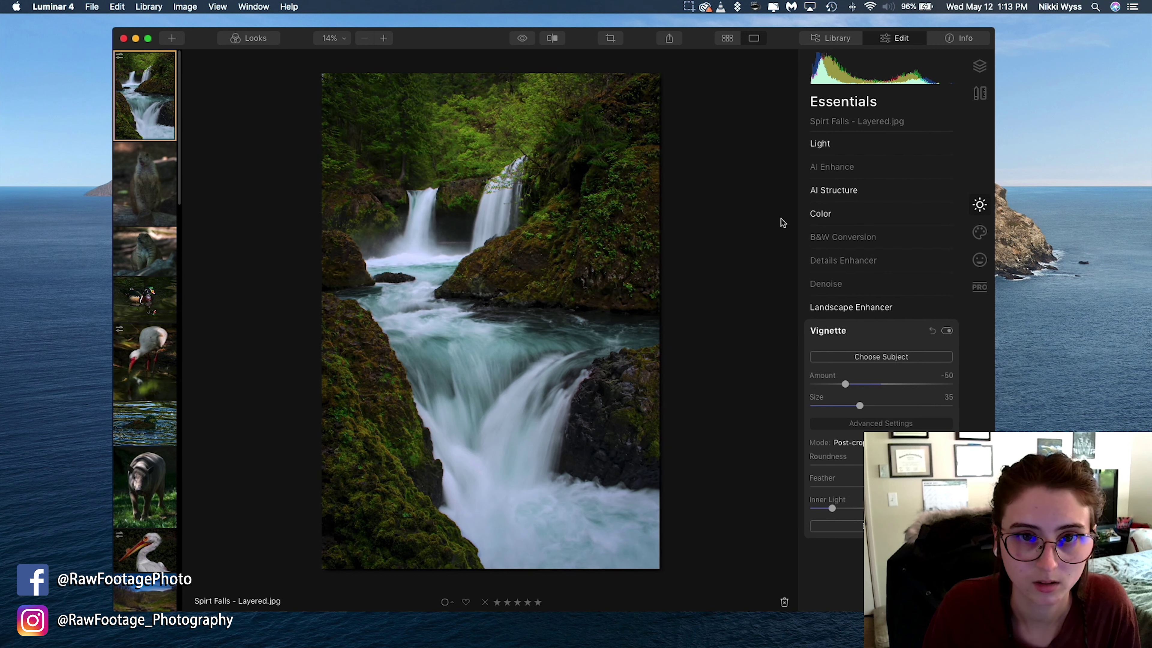
drag(522, 39, 524, 40)
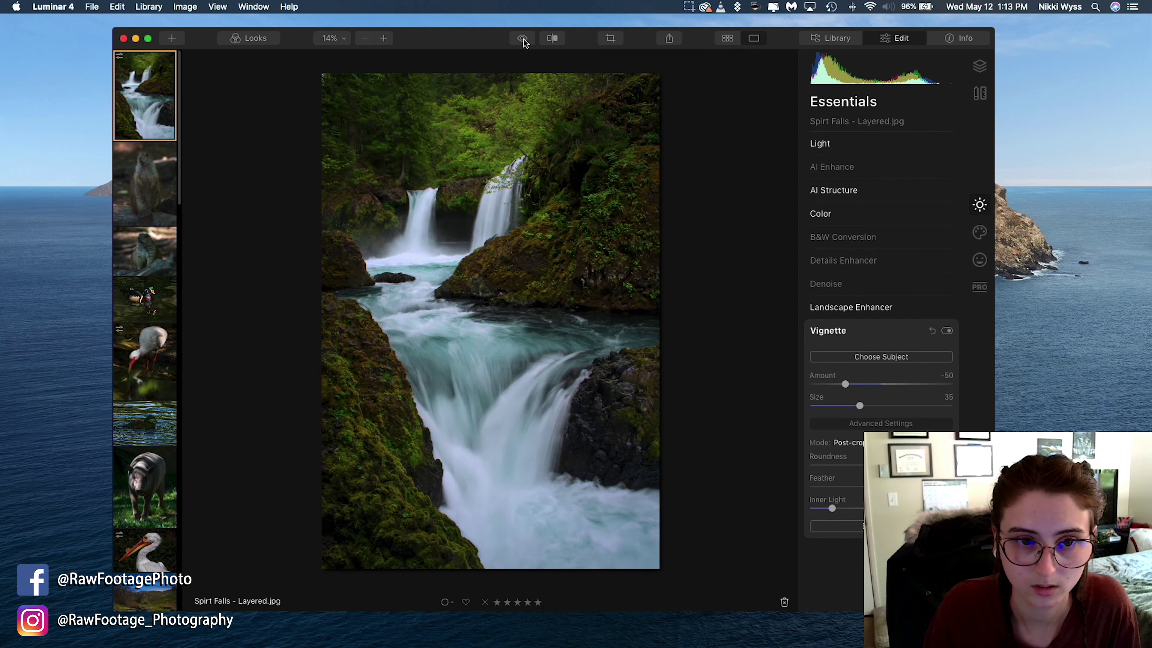
click(524, 41)
click(523, 40)
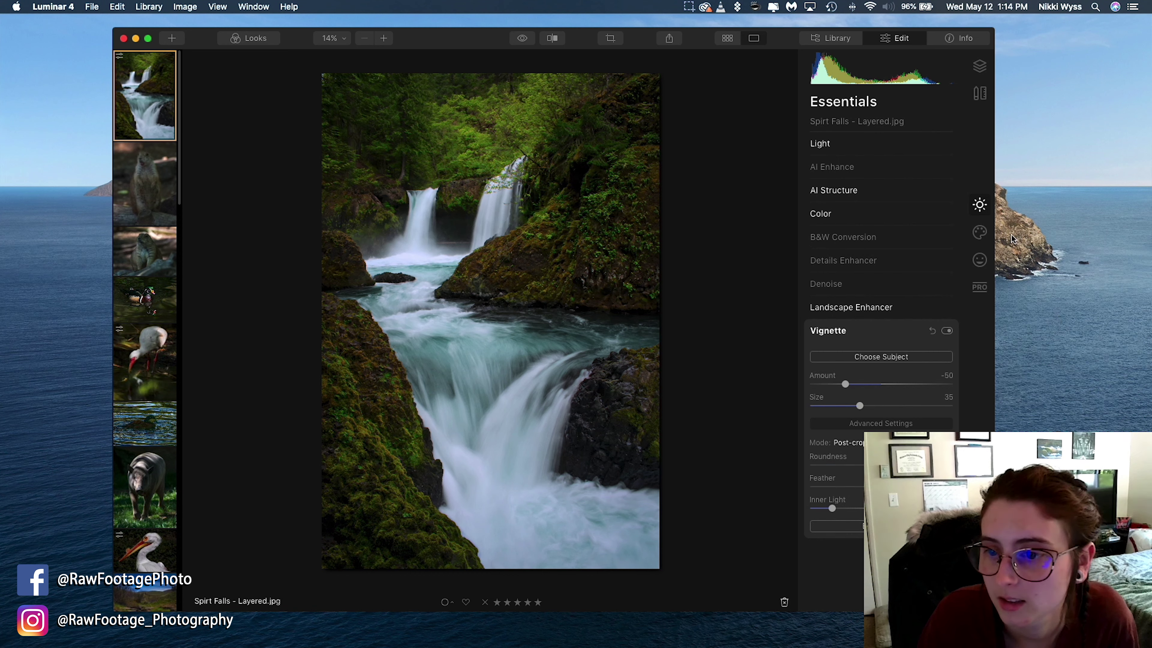
Show the Creative filters and try Dramatic's Amount, leaving it at 0 and collapsed
click(842, 331)
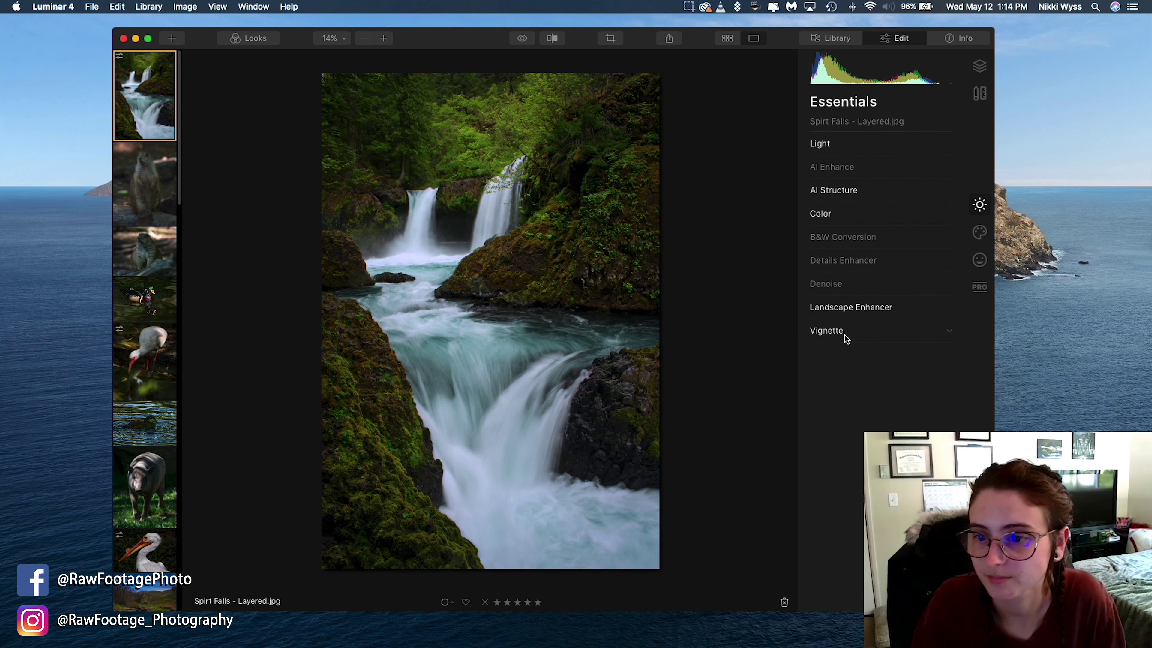
click(980, 233)
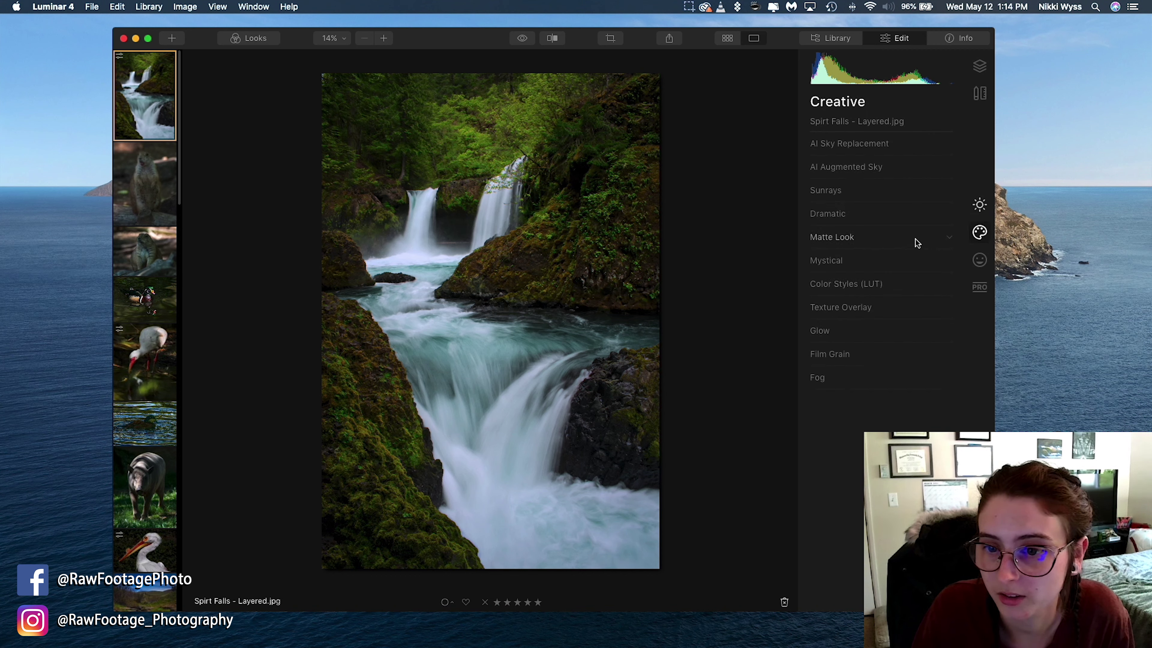
click(839, 213)
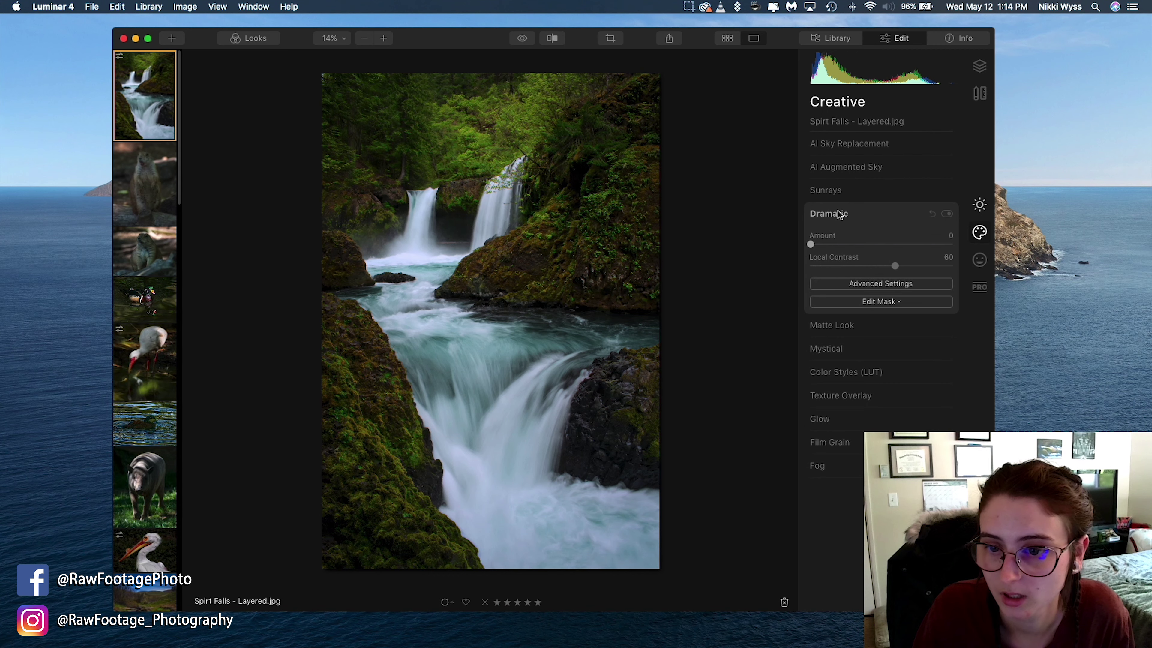
drag(811, 246, 875, 245)
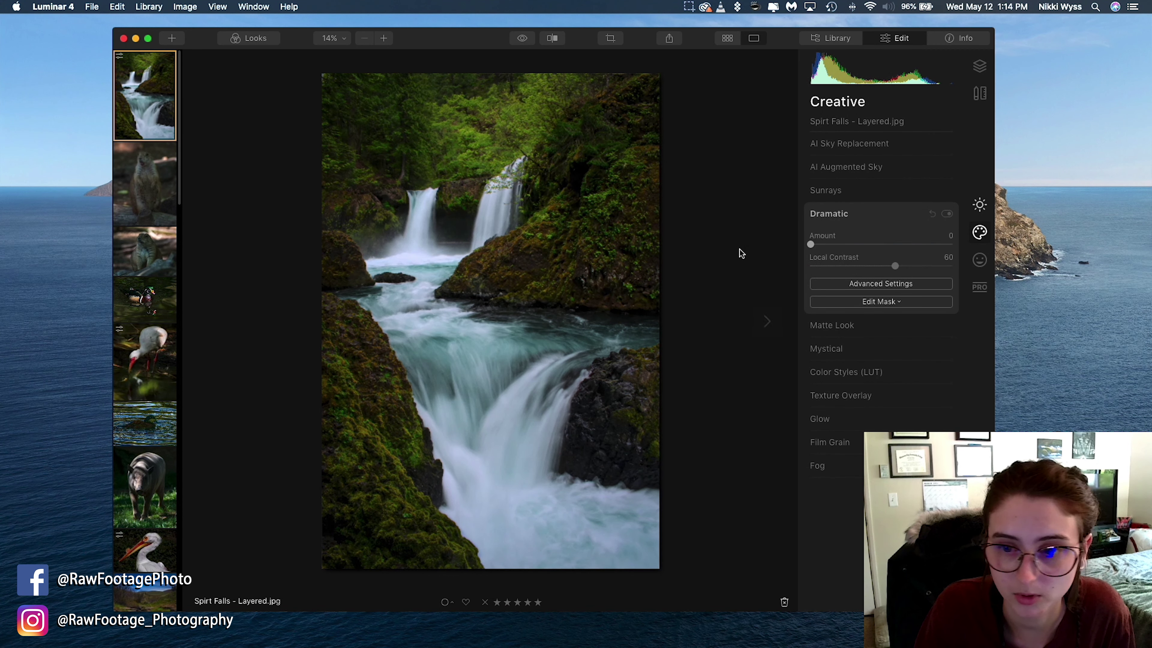
click(845, 218)
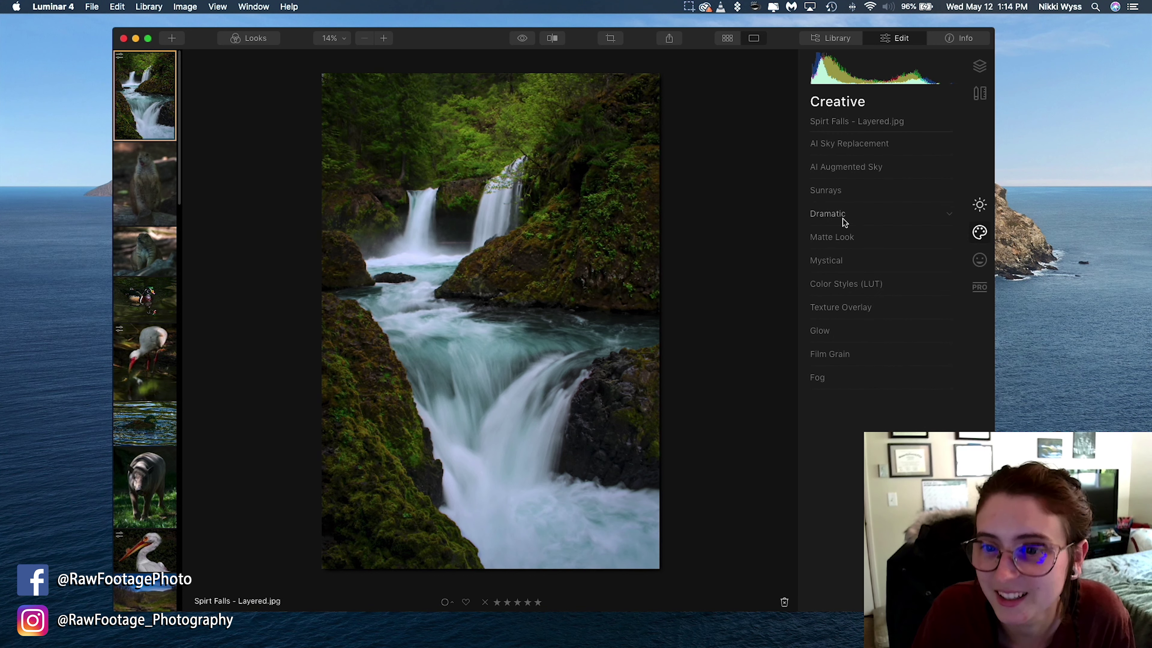
Set the Mystical Amount to 10, reset Shadows to 0, and show Advanced Settings
click(836, 260)
drag(812, 292, 848, 313)
drag(838, 313, 828, 313)
double_click(828, 313)
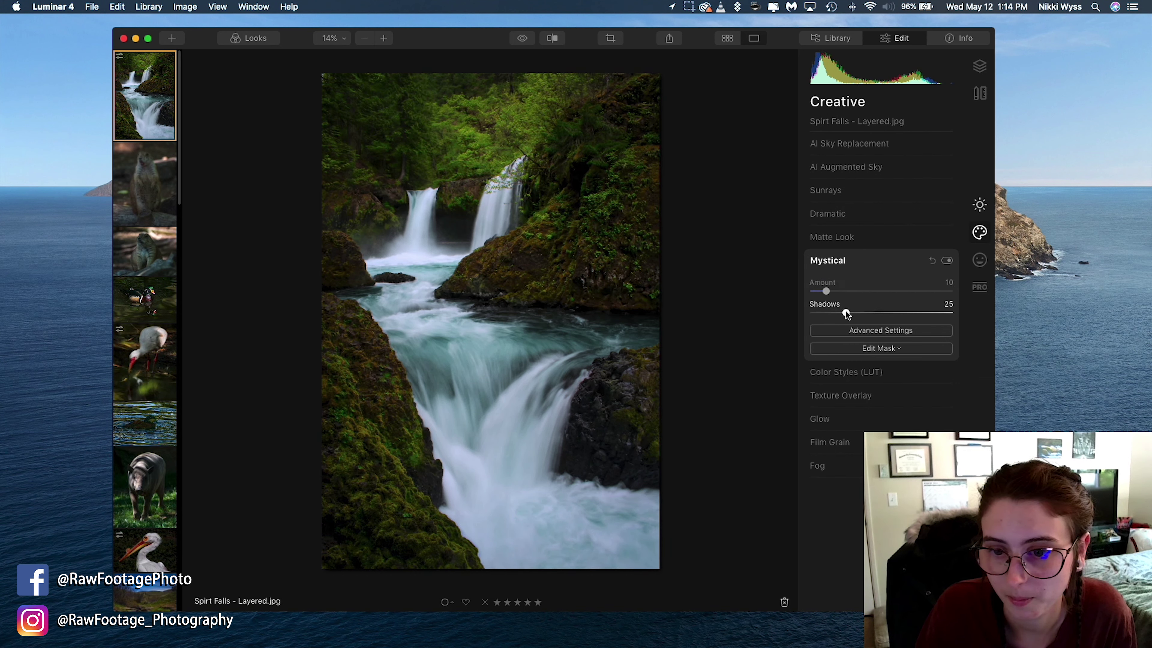
click(867, 331)
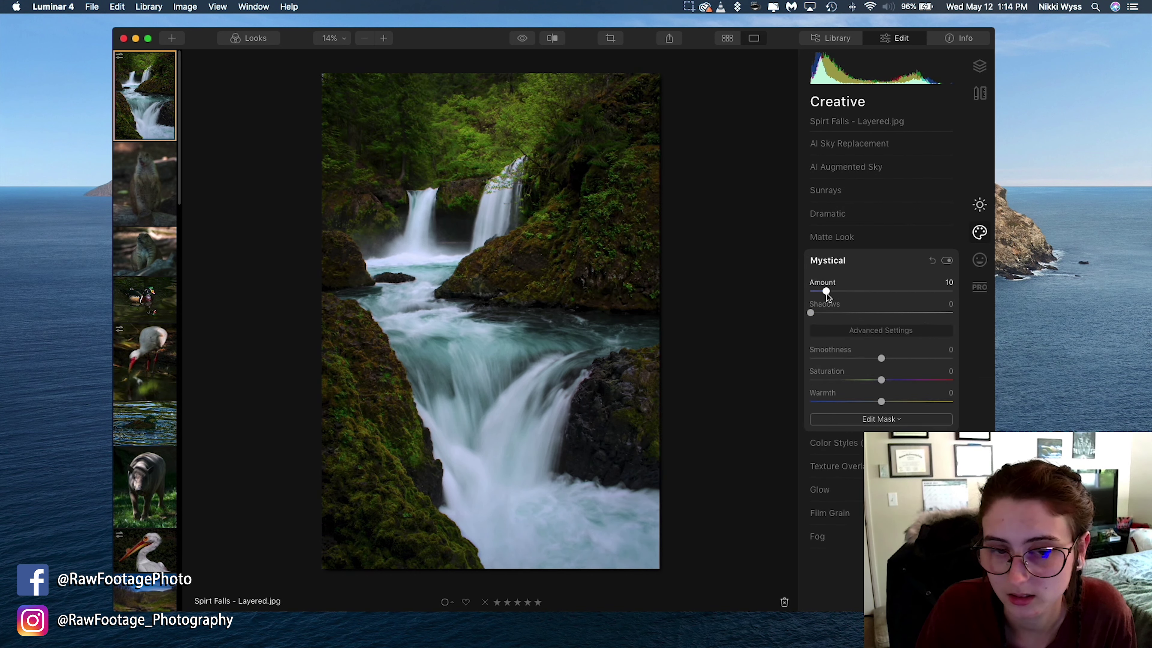
mouse_move(827, 292)
mouse_down()
mouse_move(914, 307)
mouse_move(806, 307)
mouse_move(826, 304)
mouse_up()
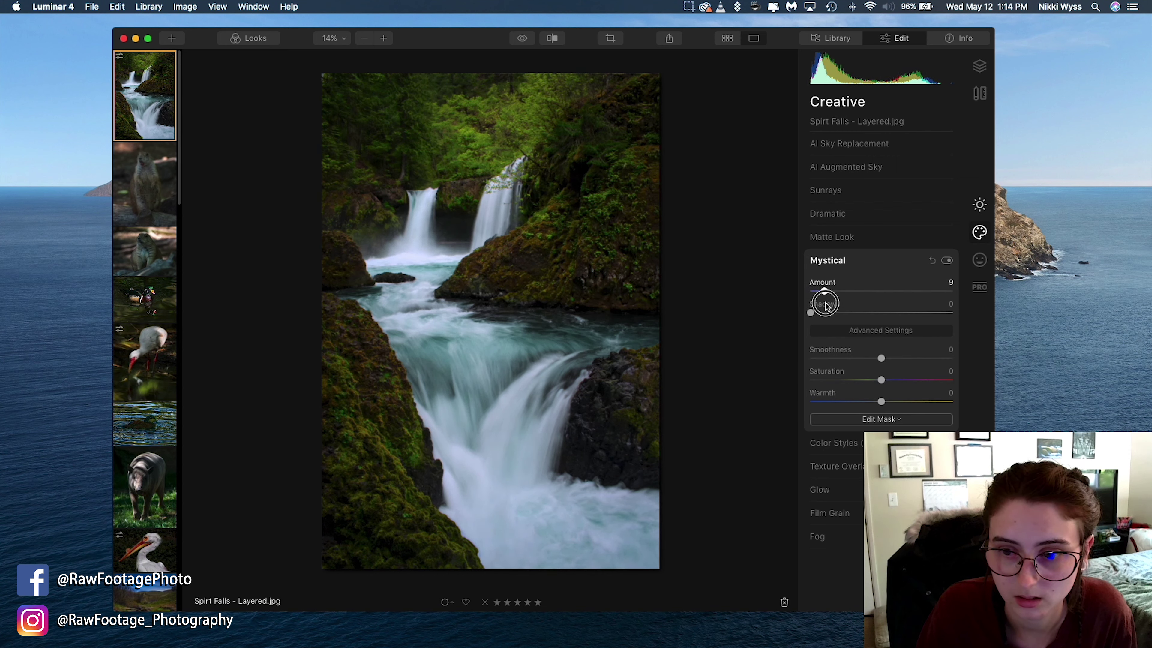
Toggle the Mystical filter off and on to compare, leaving it on
click(947, 262)
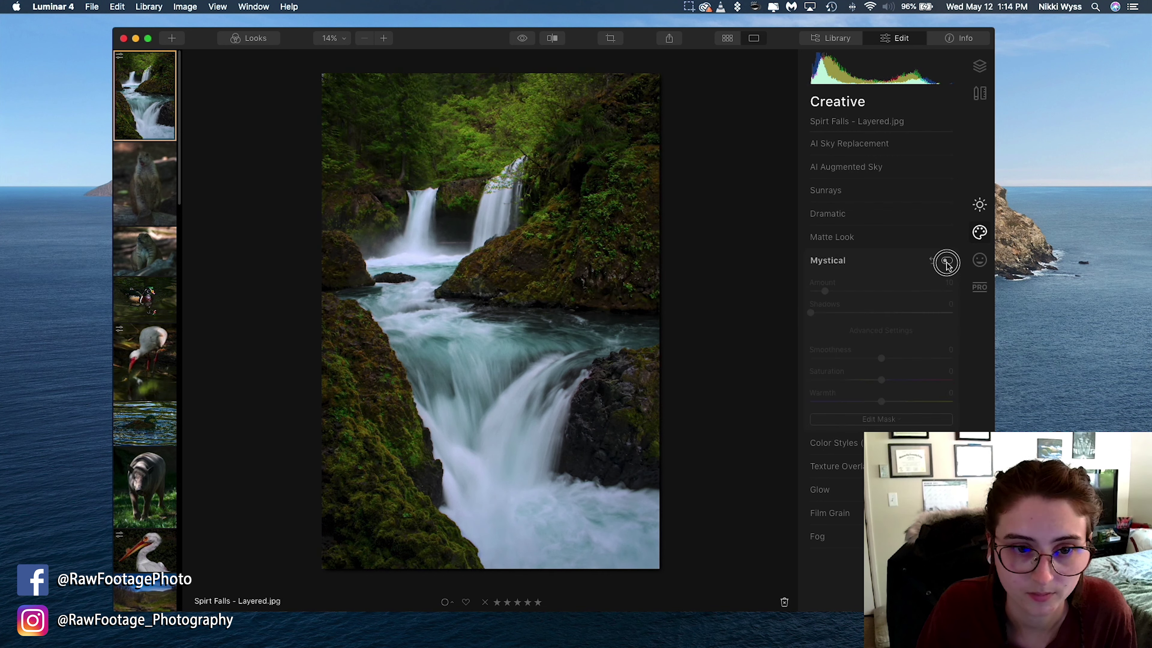
click(947, 261)
click(947, 261)
click(947, 262)
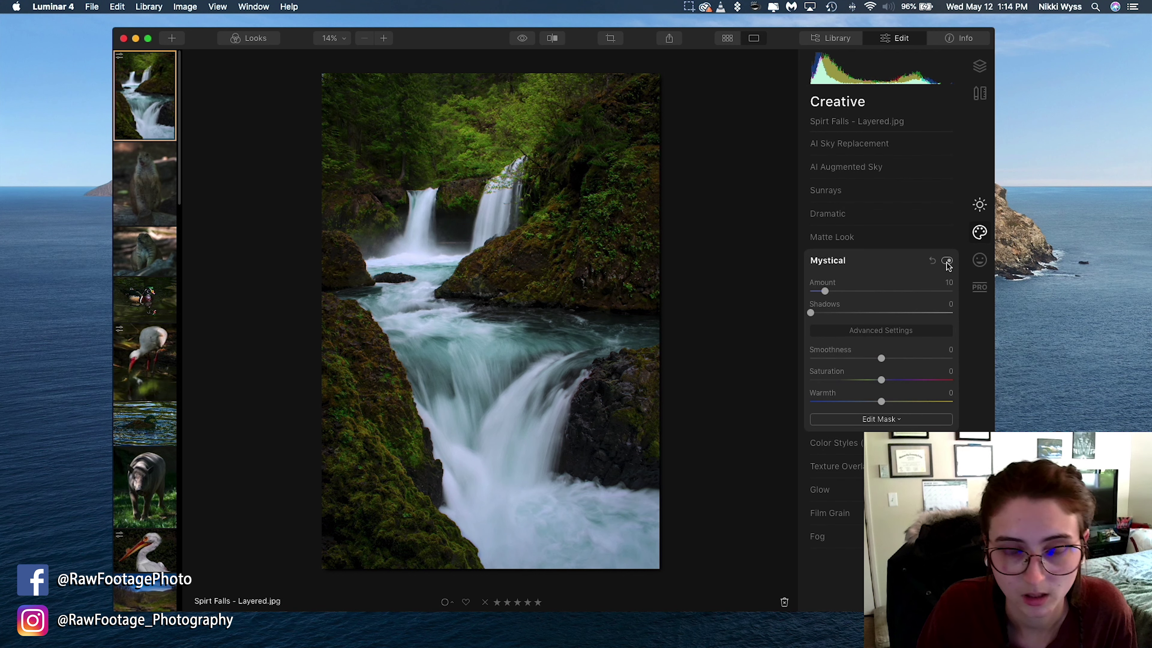
click(946, 262)
click(947, 261)
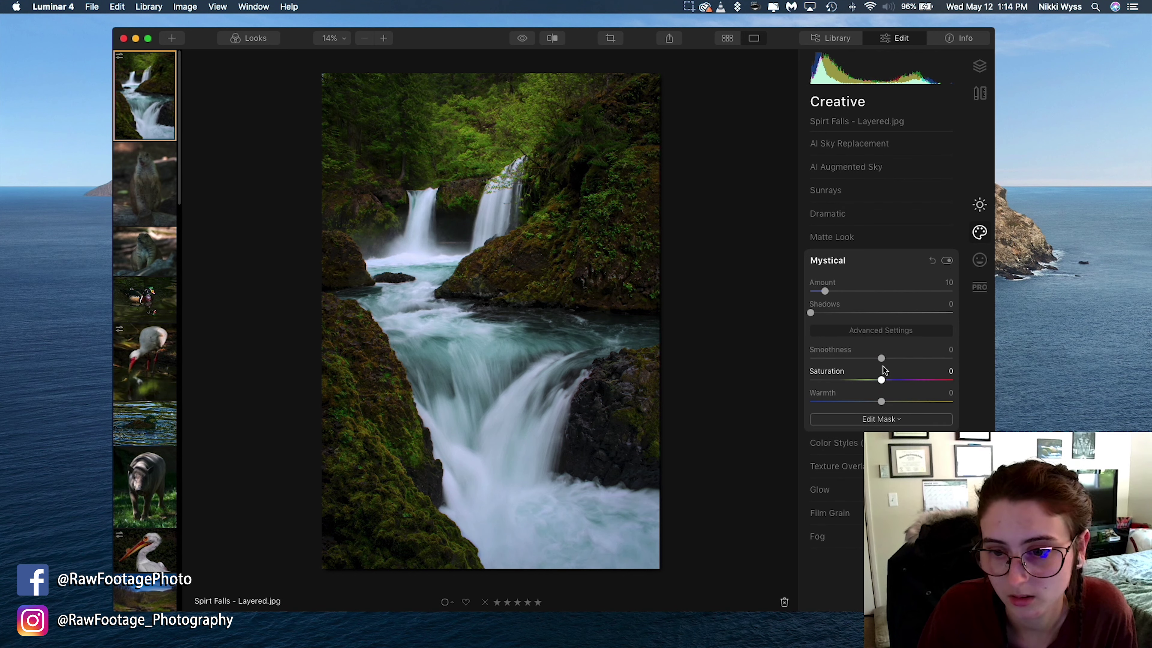
Try Mystical Smoothness and Amount, settling on Amount 25 with Smoothness back at 0
drag(881, 359, 964, 365)
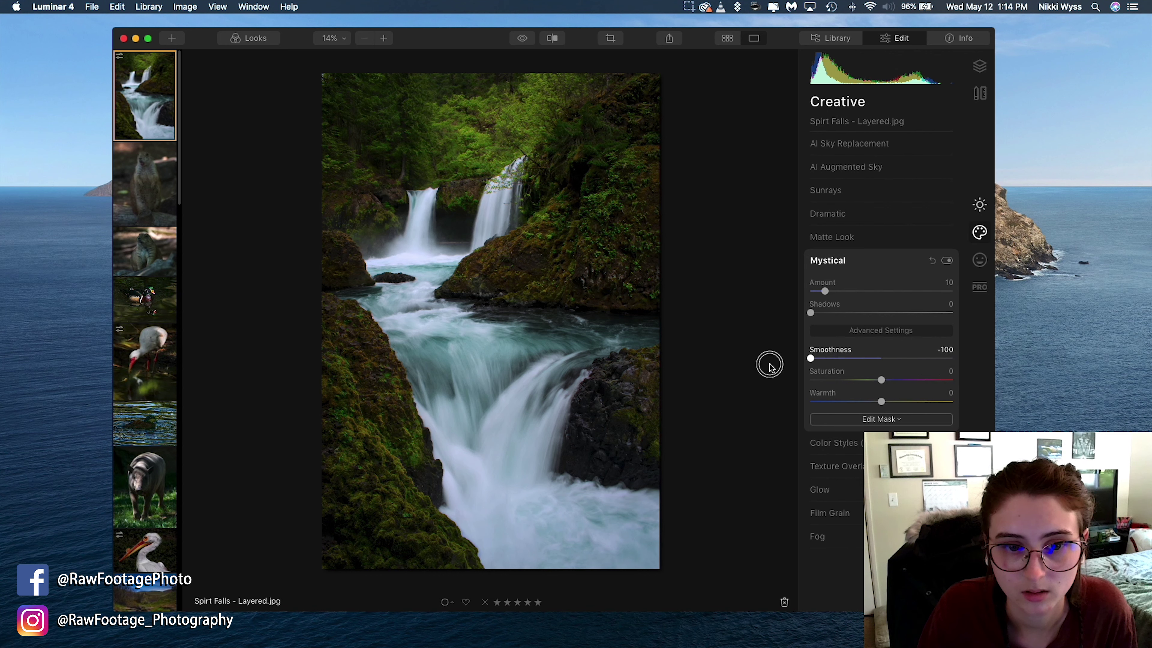
click(880, 372)
drag(824, 292, 883, 298)
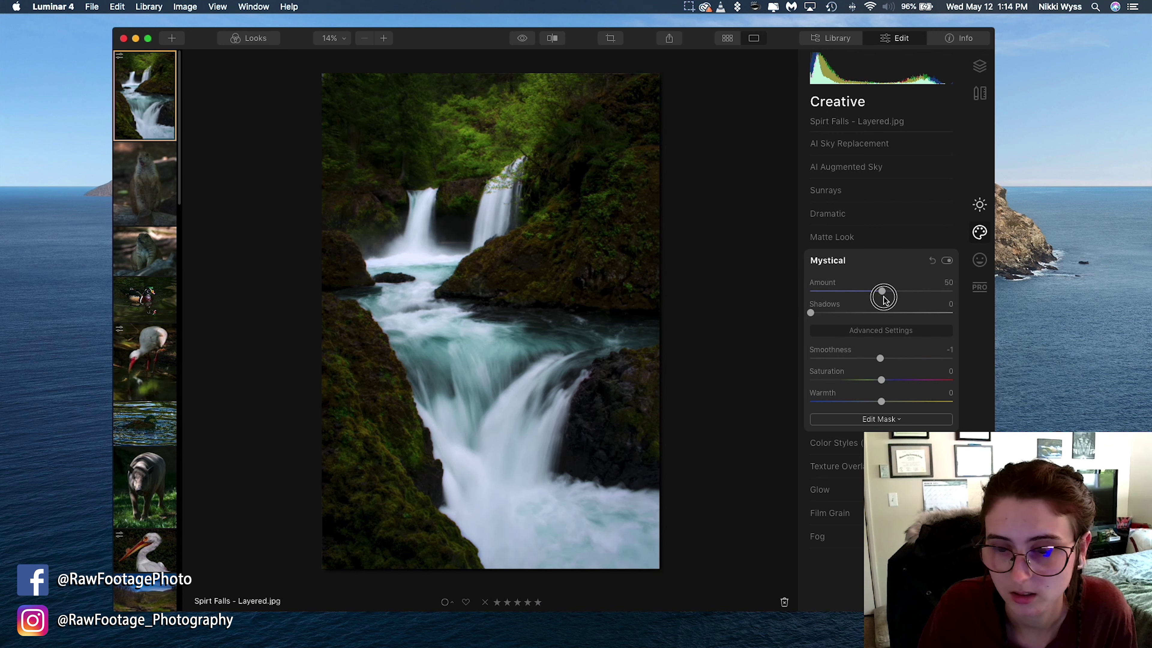
drag(882, 357, 883, 386)
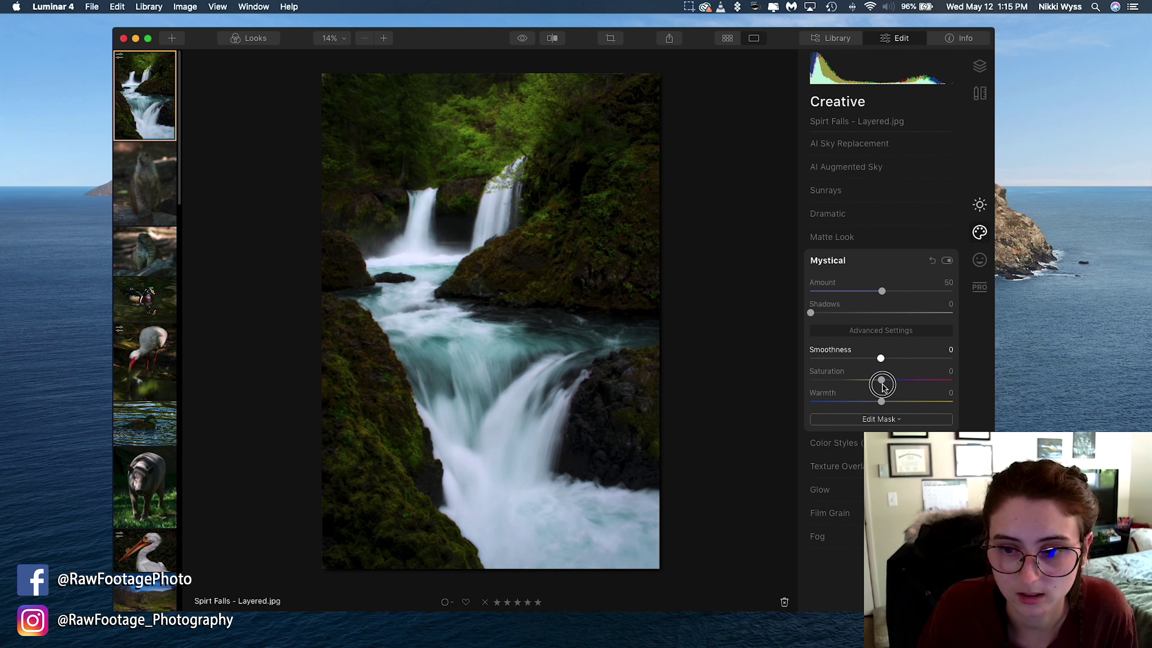
mouse_move(882, 385)
mouse_down()
mouse_move(1016, 386)
mouse_move(857, 380)
mouse_move(1039, 394)
mouse_move(880, 386)
mouse_up()
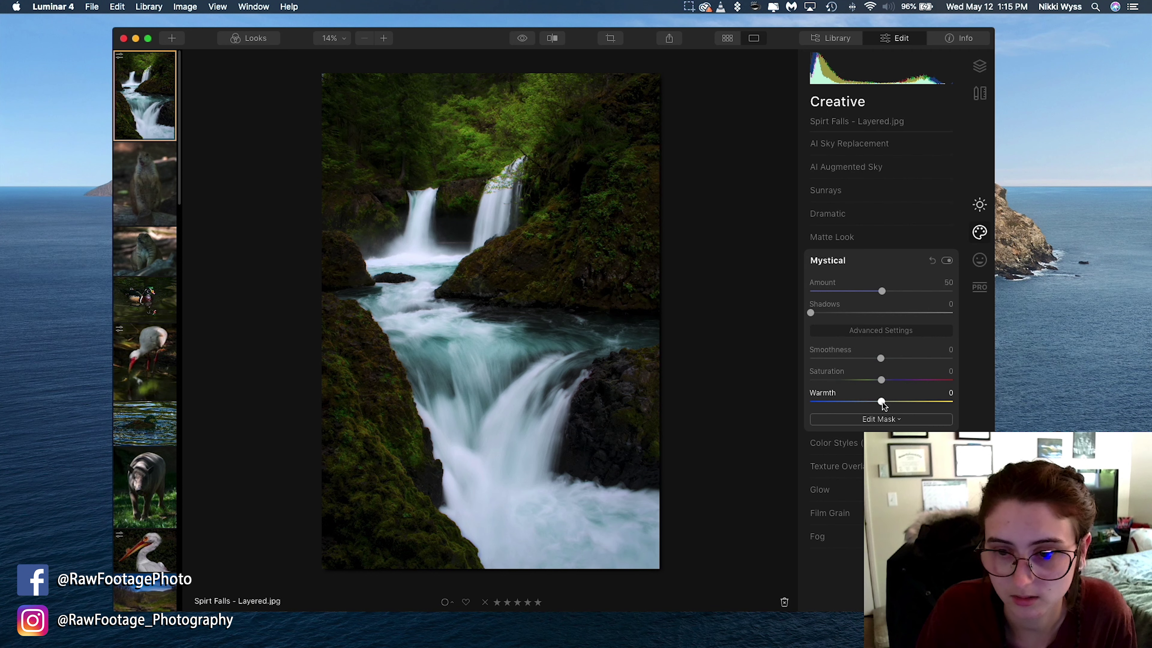
drag(882, 291, 846, 294)
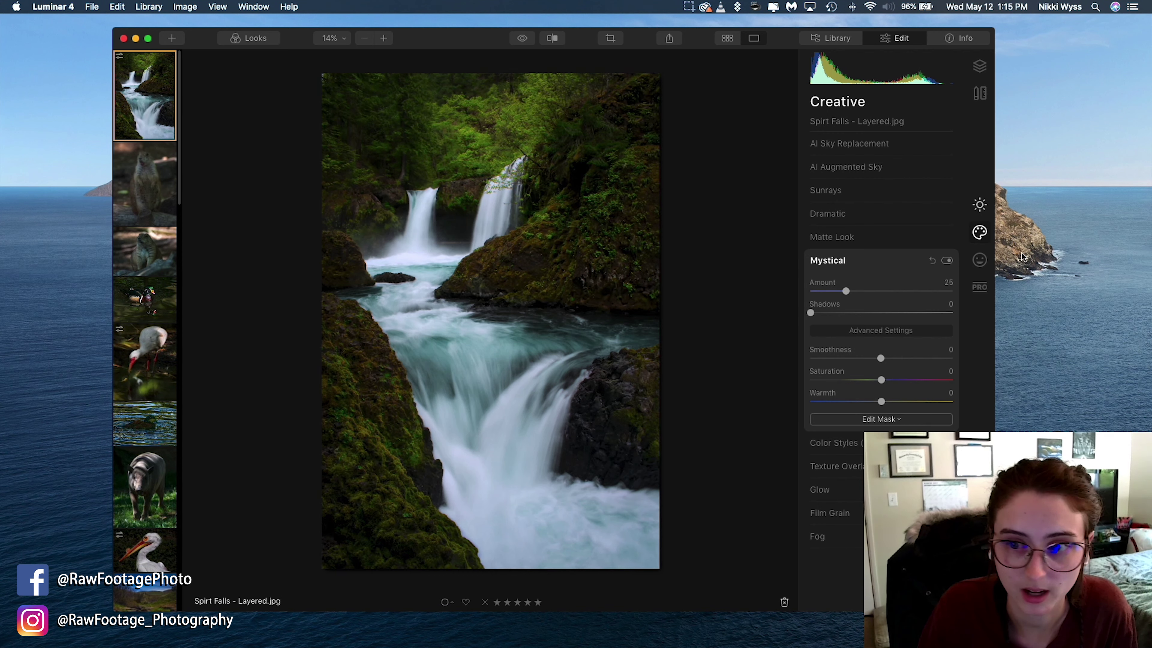
Toggle the Mystical filter off and on to compare the photo at Amount 25
click(948, 261)
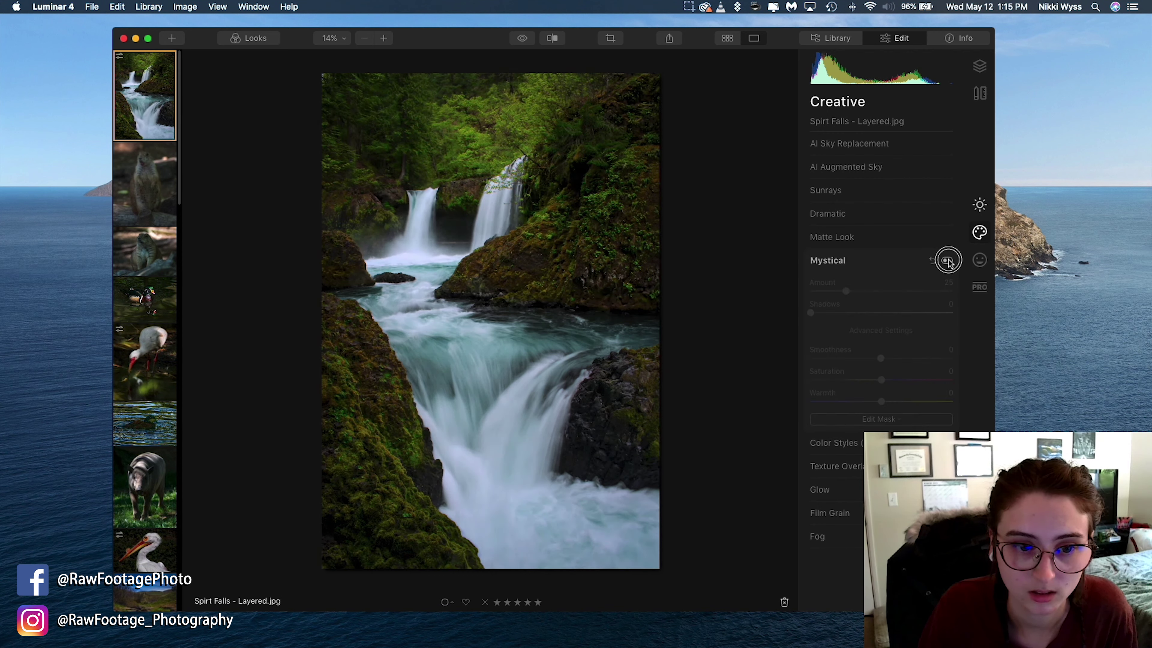
click(948, 261)
click(947, 261)
click(948, 261)
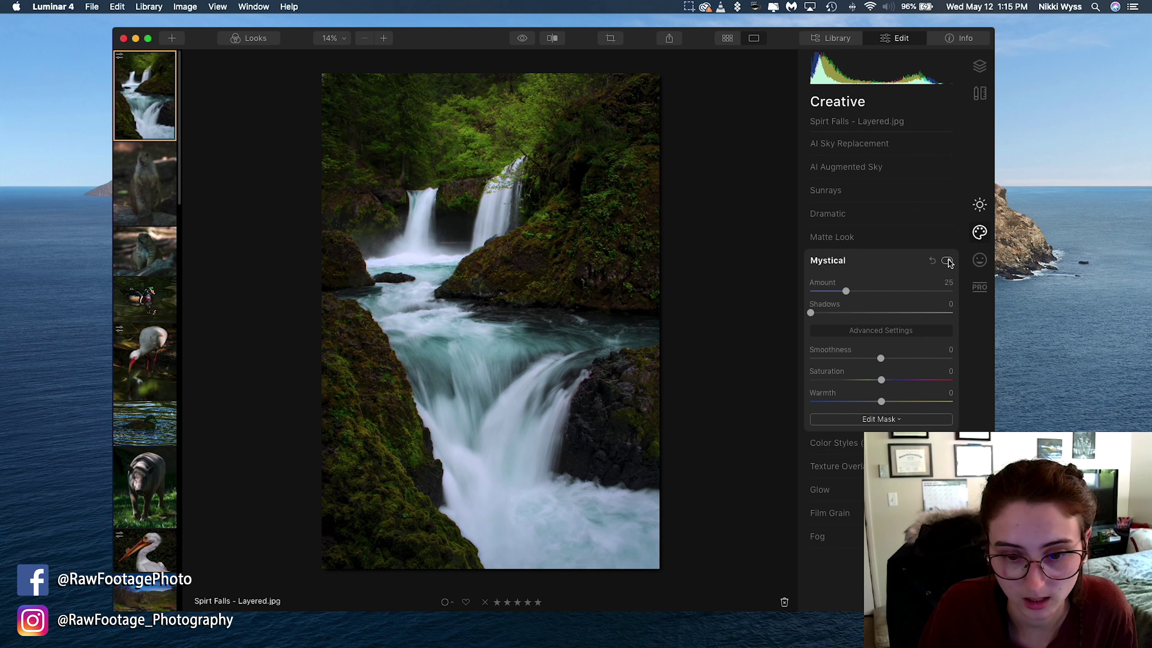
click(947, 261)
click(947, 261)
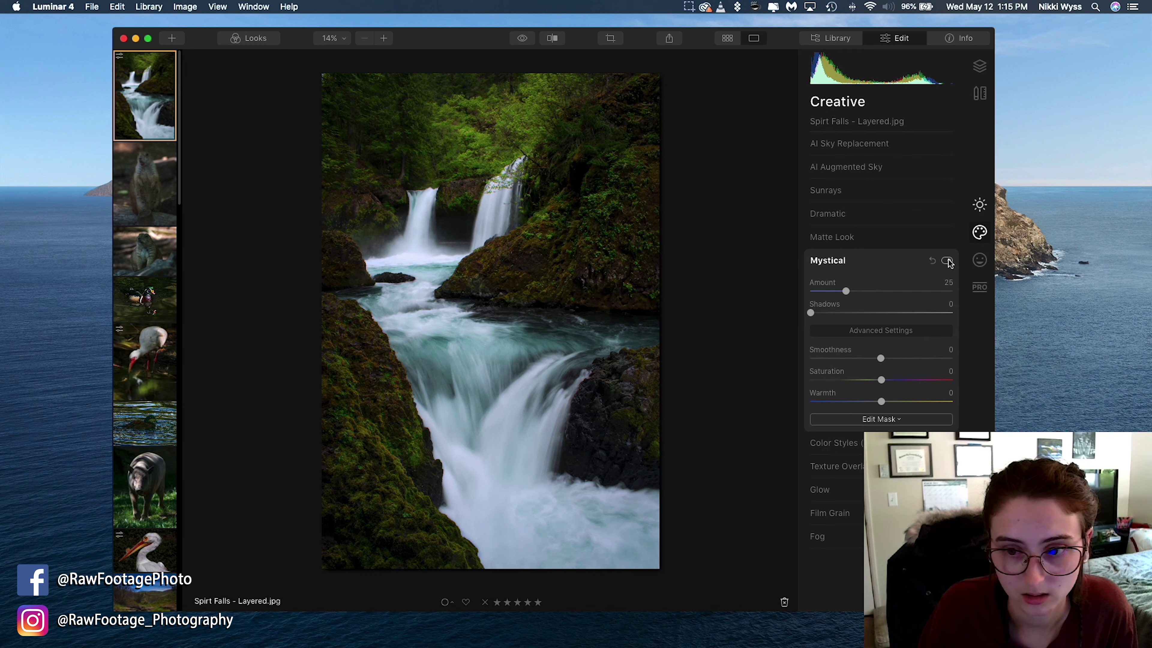
Lower Mystical Amount to 15 and compare with and without it, leaving it on
drag(847, 292, 834, 297)
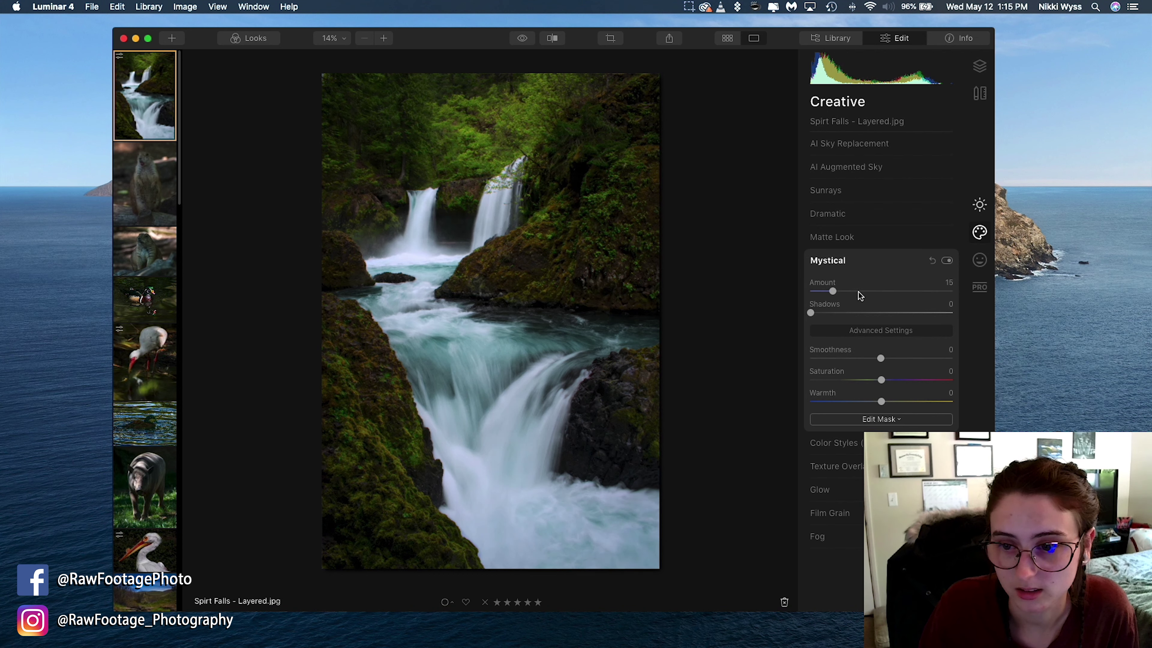
click(948, 261)
click(948, 261)
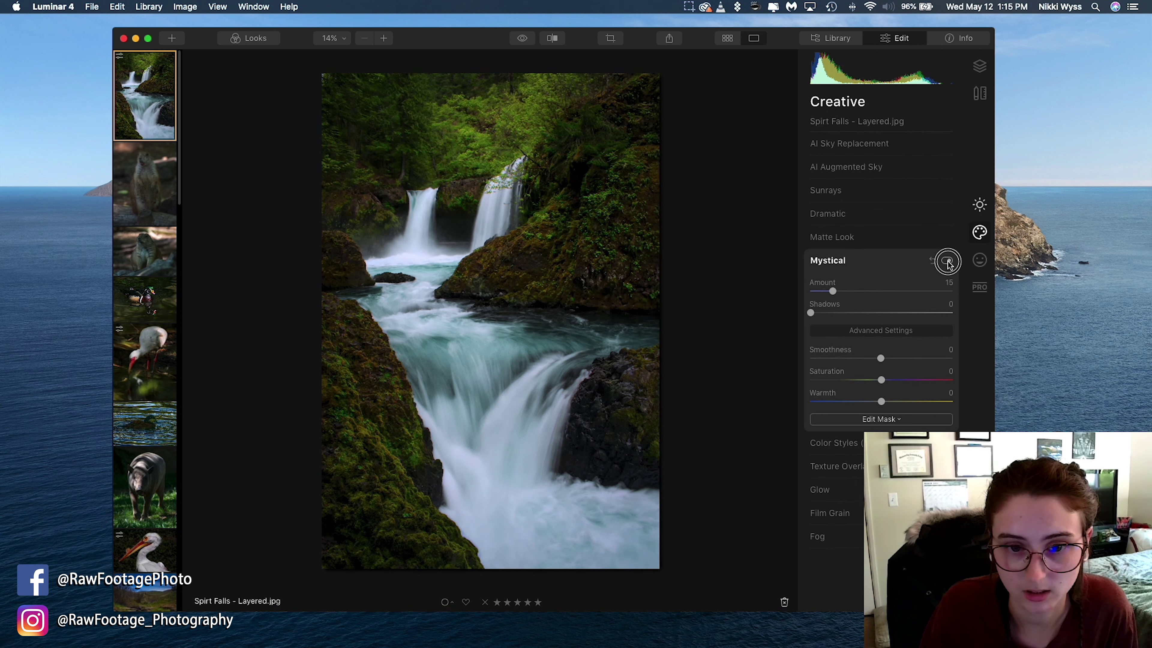
click(948, 261)
click(948, 261)
click(948, 261)
click(948, 261)
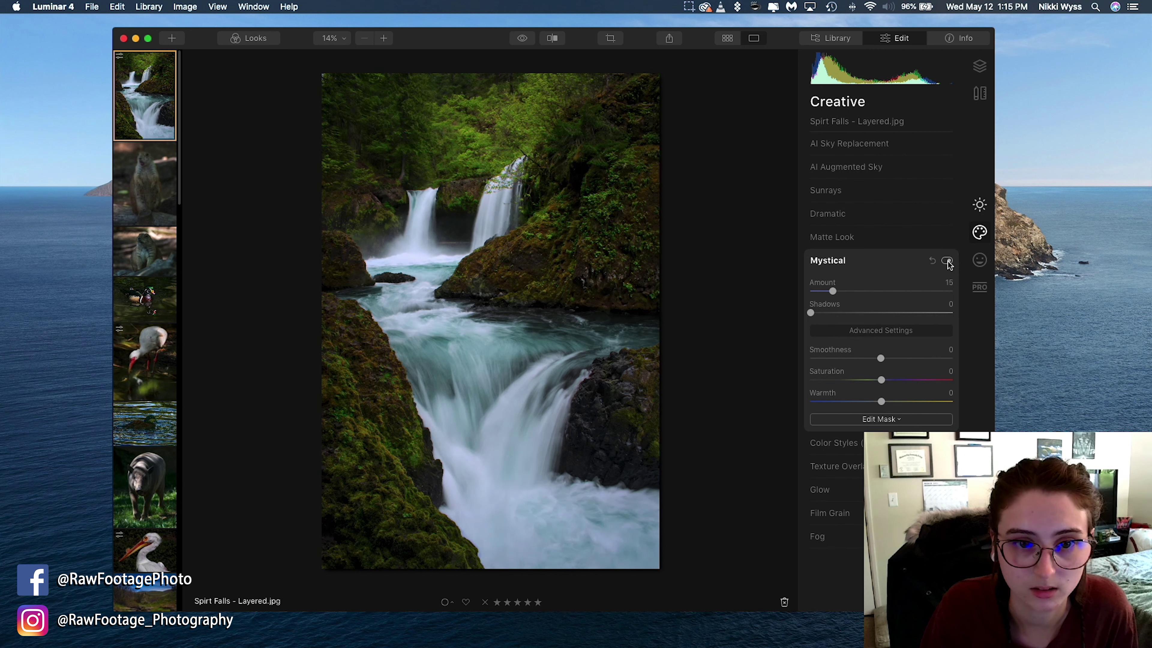
click(948, 261)
click(948, 261)
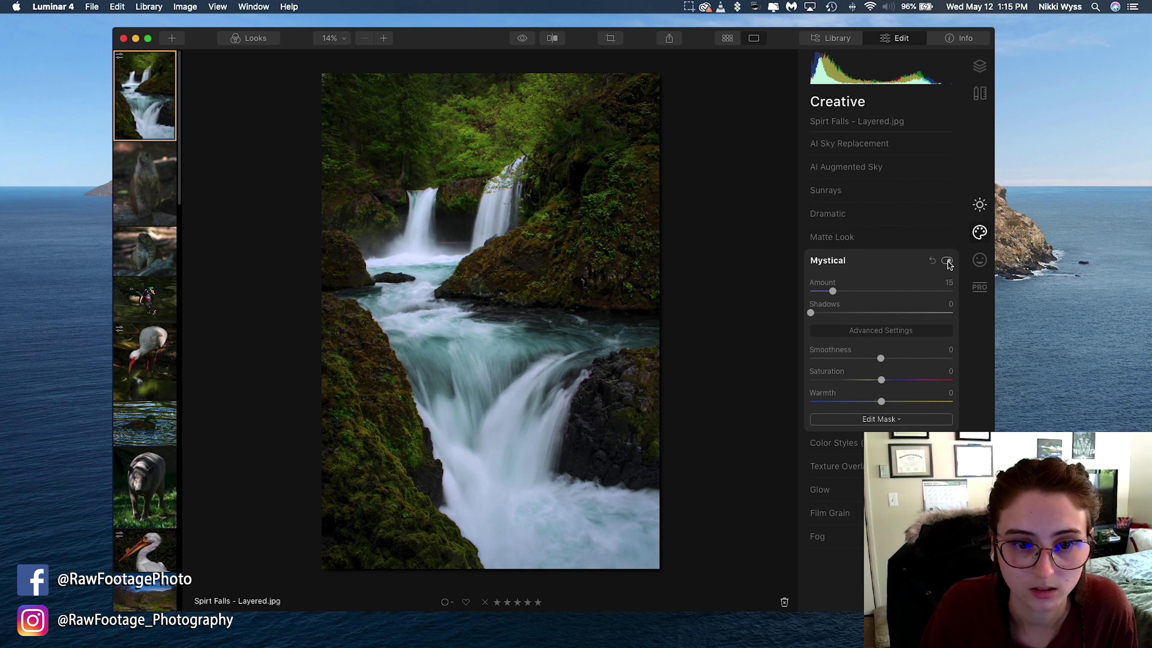
click(948, 261)
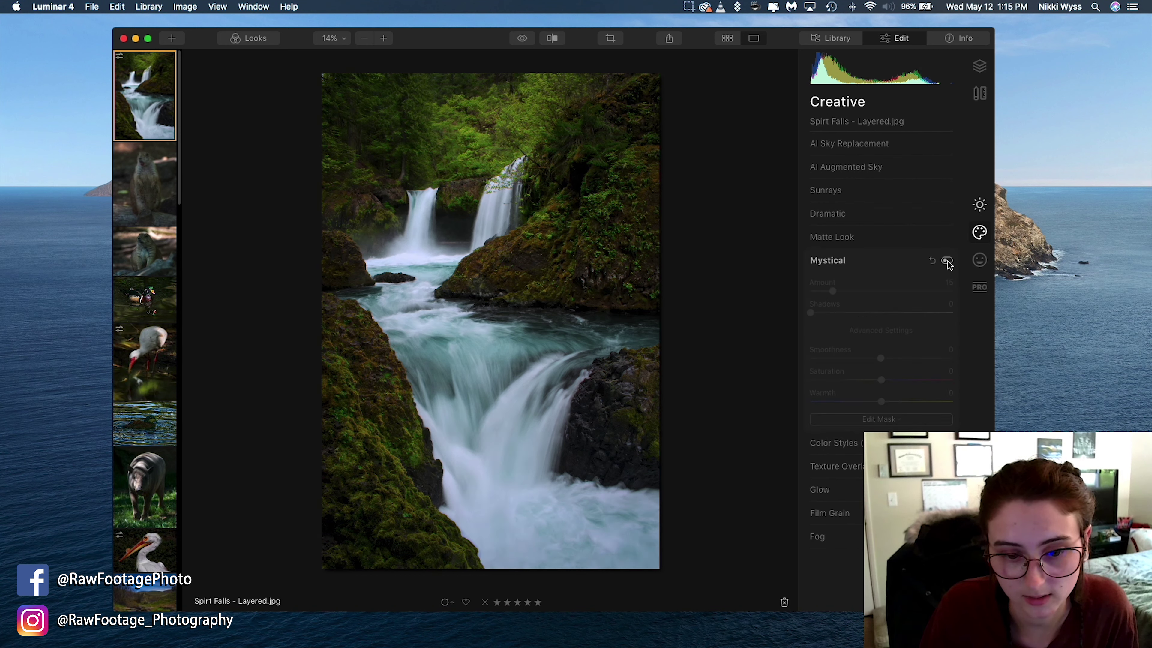
click(948, 262)
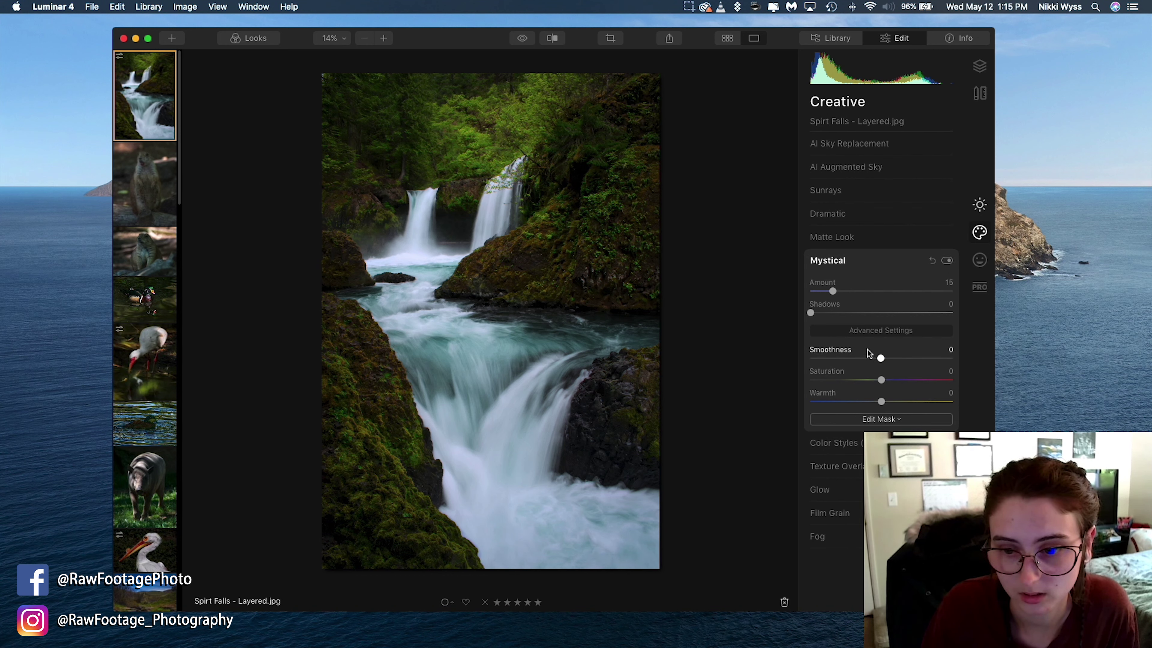
Raise Mystical Saturation to 25 and compare the photo with the filter on and off
drag(883, 381, 856, 422)
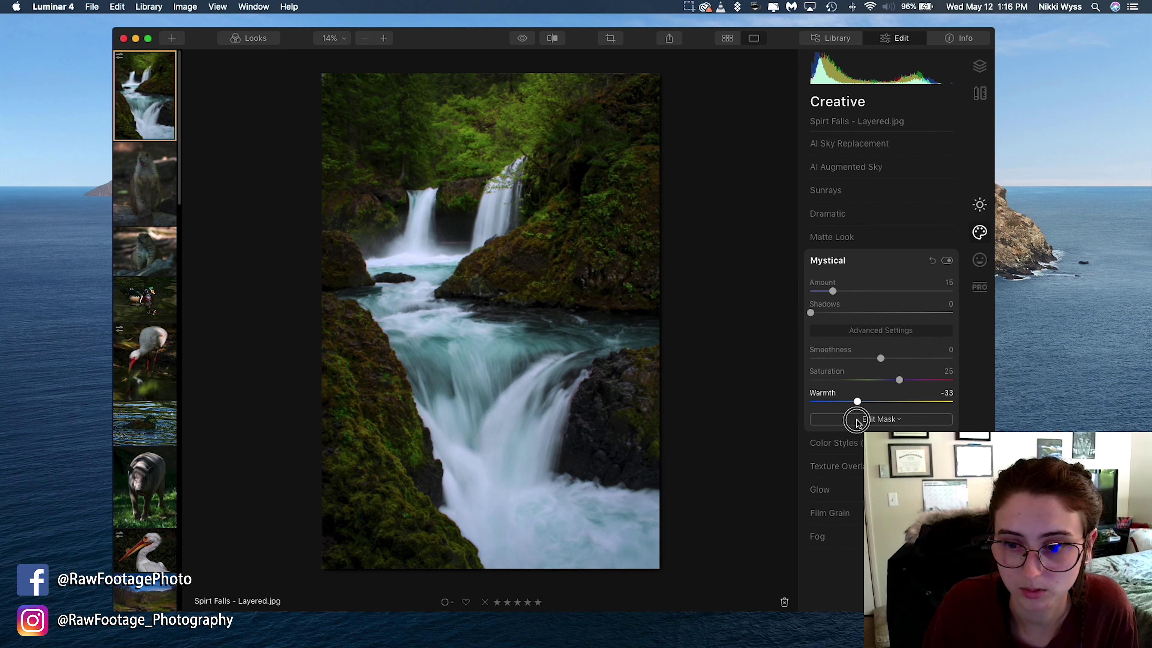
click(949, 262)
click(949, 261)
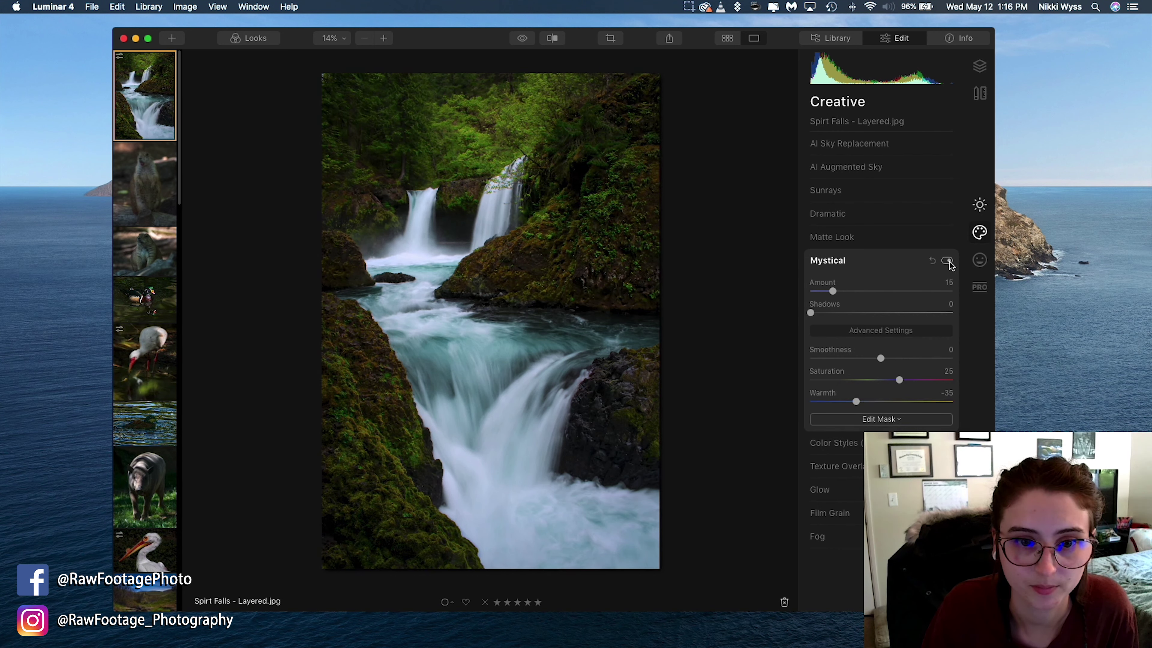
click(949, 262)
click(949, 261)
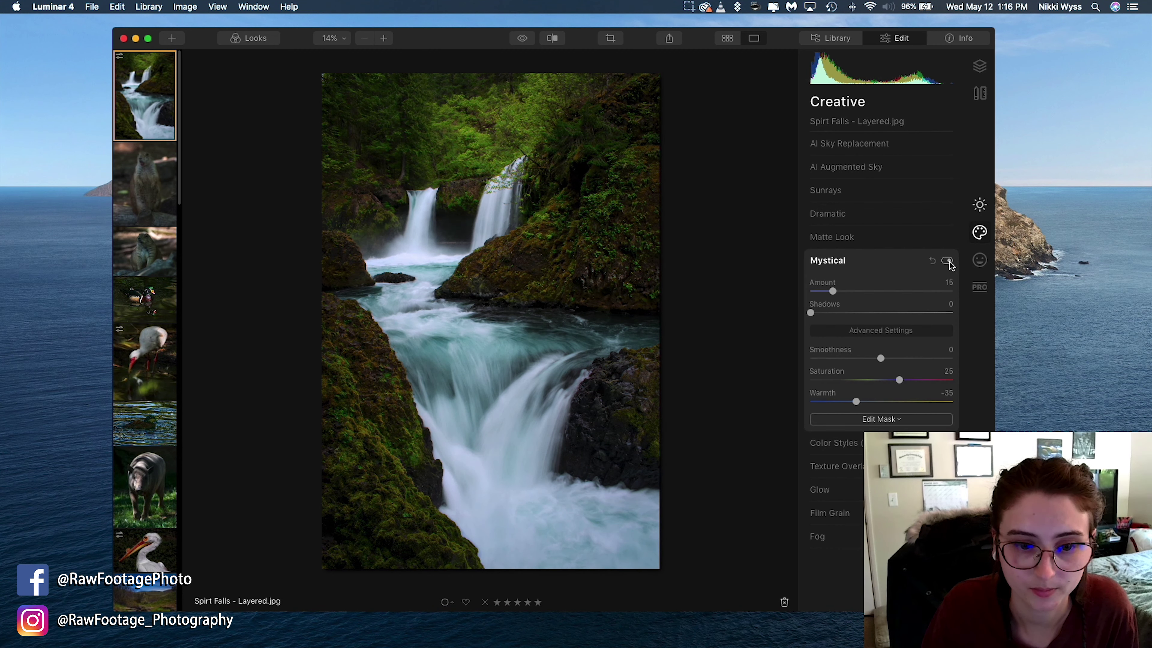
click(949, 261)
click(949, 261)
Set Mystical Warmth to -25, comparing the result with the filter toggled off and on
drag(857, 402, 863, 402)
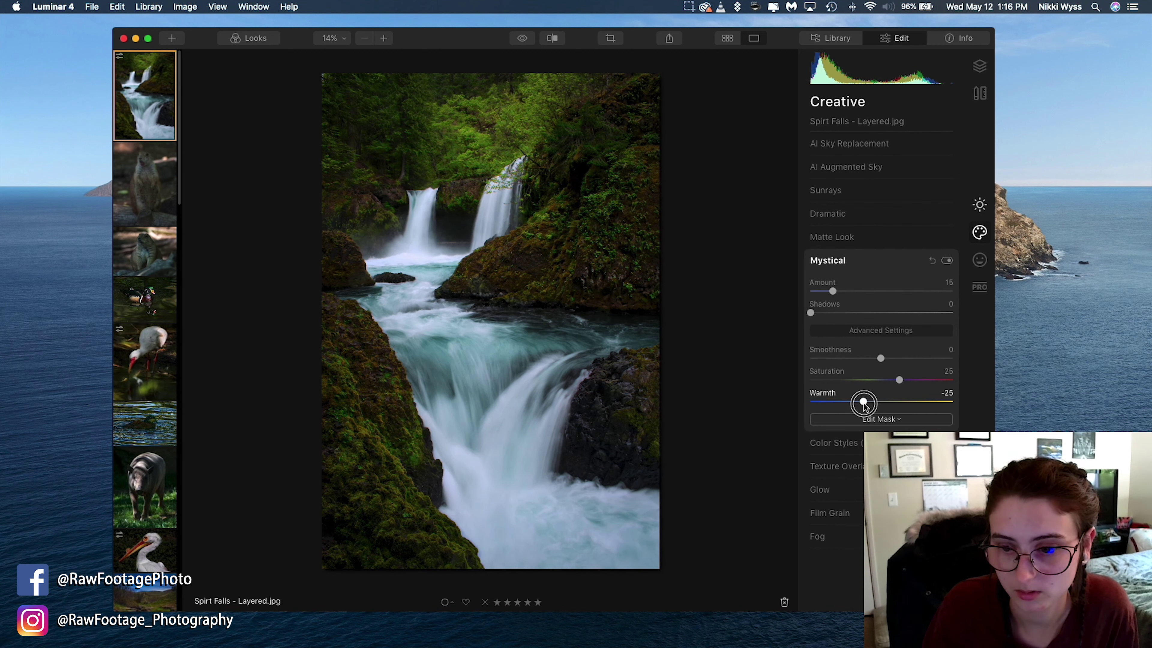
click(947, 261)
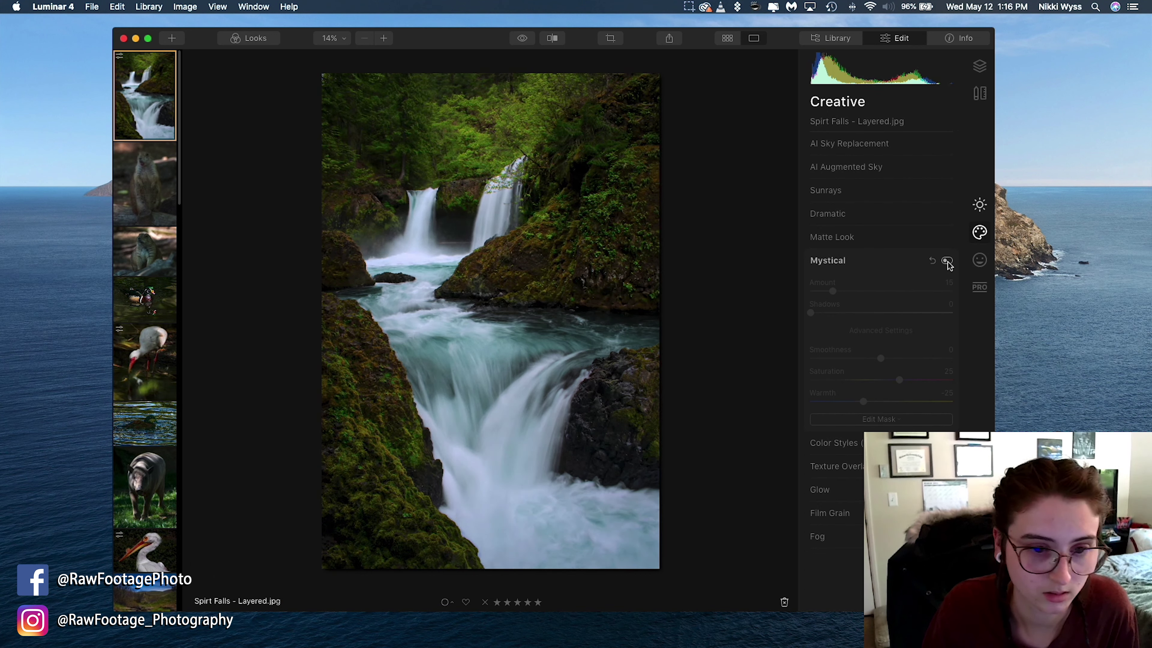
click(948, 261)
click(947, 262)
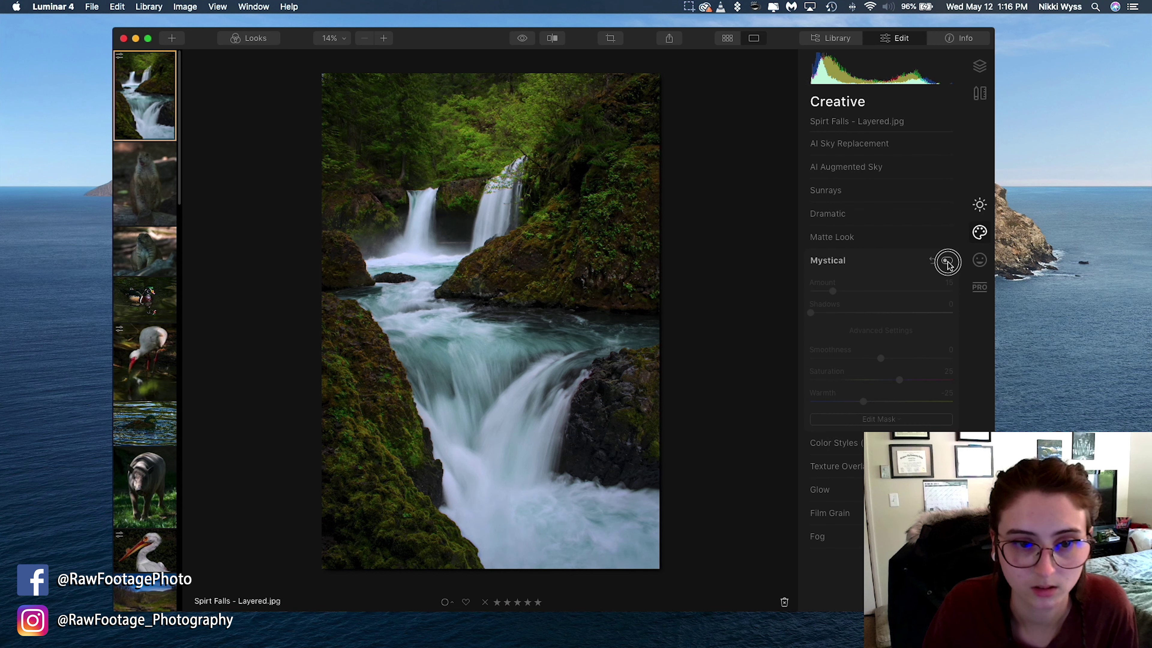
click(947, 261)
click(947, 261)
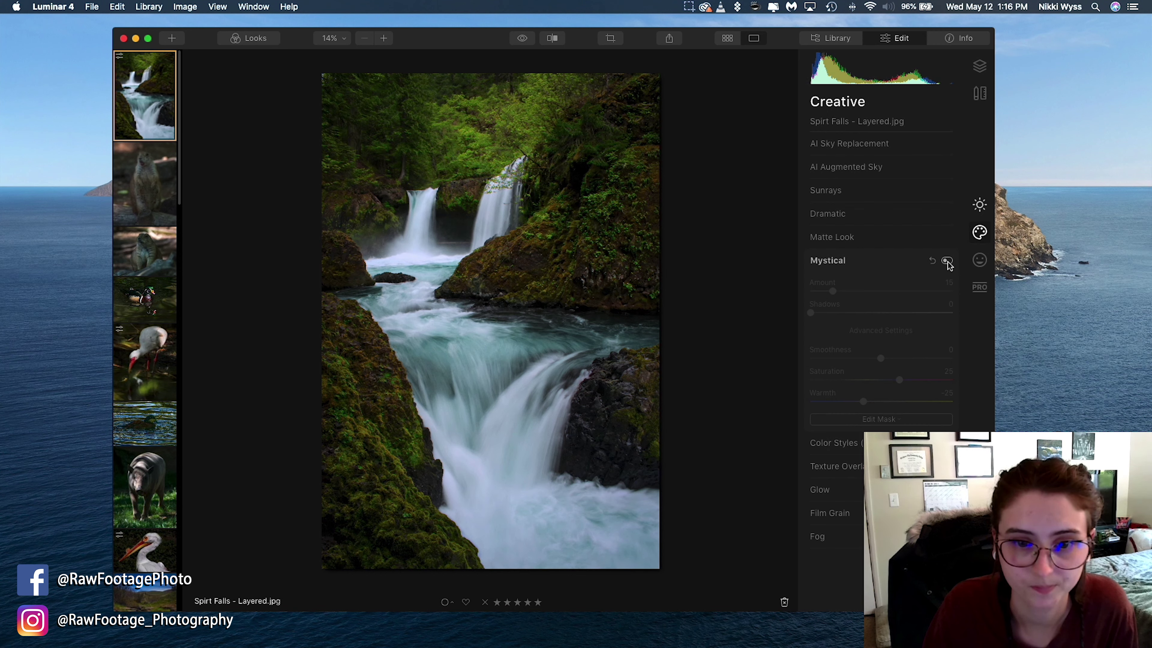
click(947, 262)
Lower Mystical Amount to 10, compare with and without it, and return to Essentials
drag(834, 296, 825, 300)
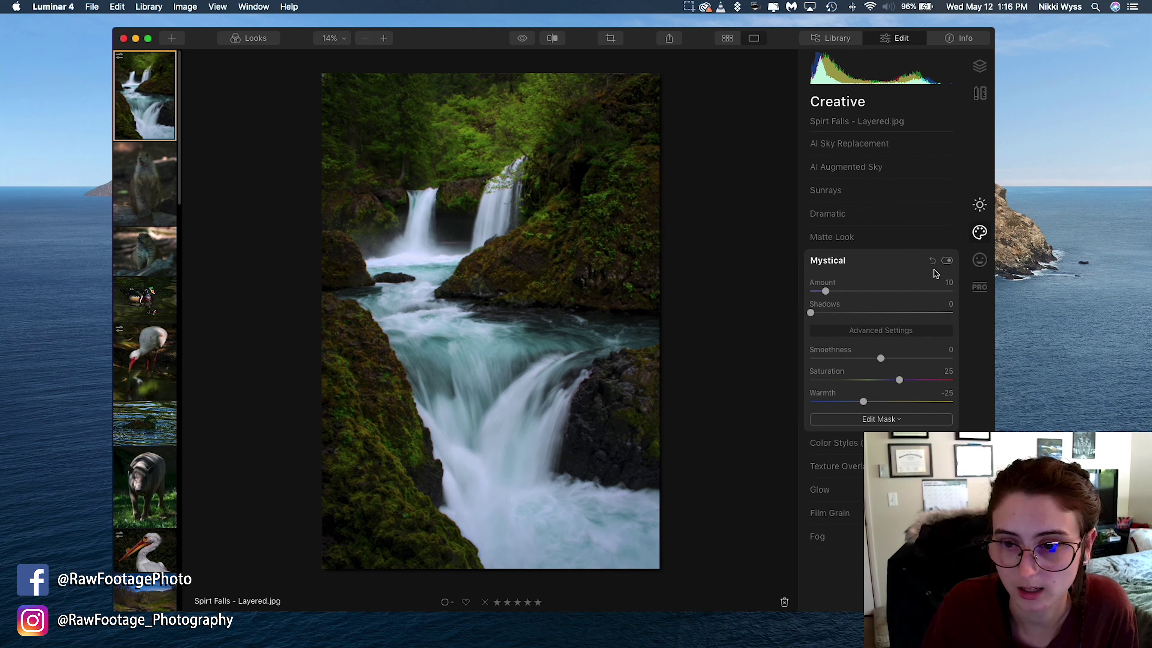
click(947, 261)
click(948, 261)
click(948, 262)
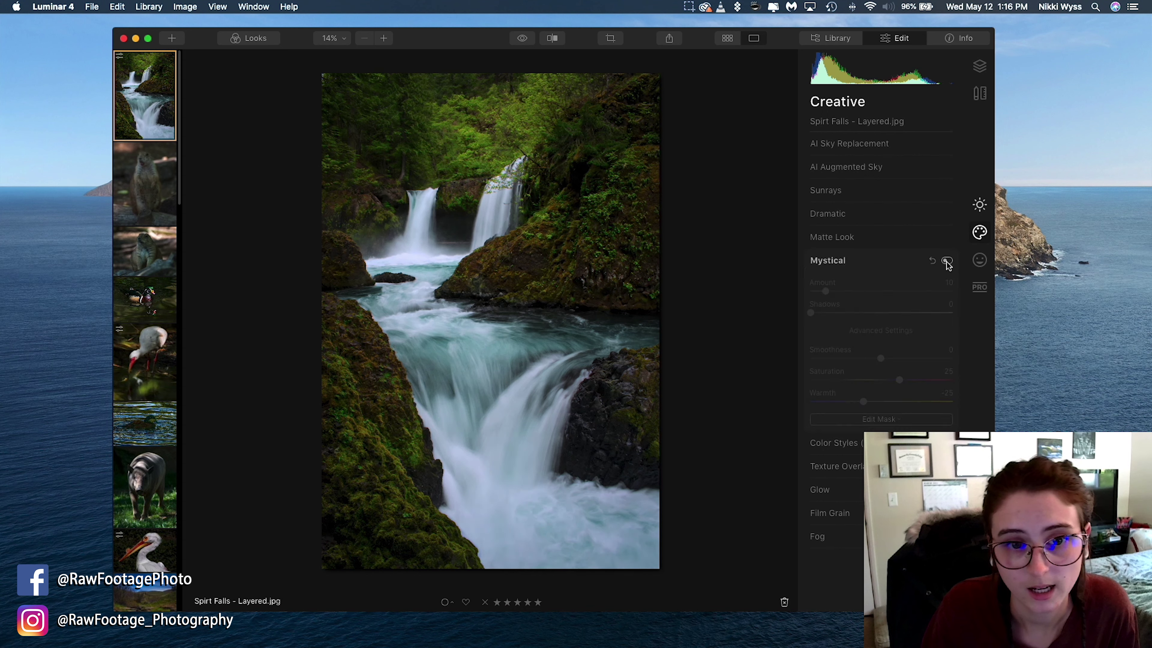
click(947, 262)
click(947, 261)
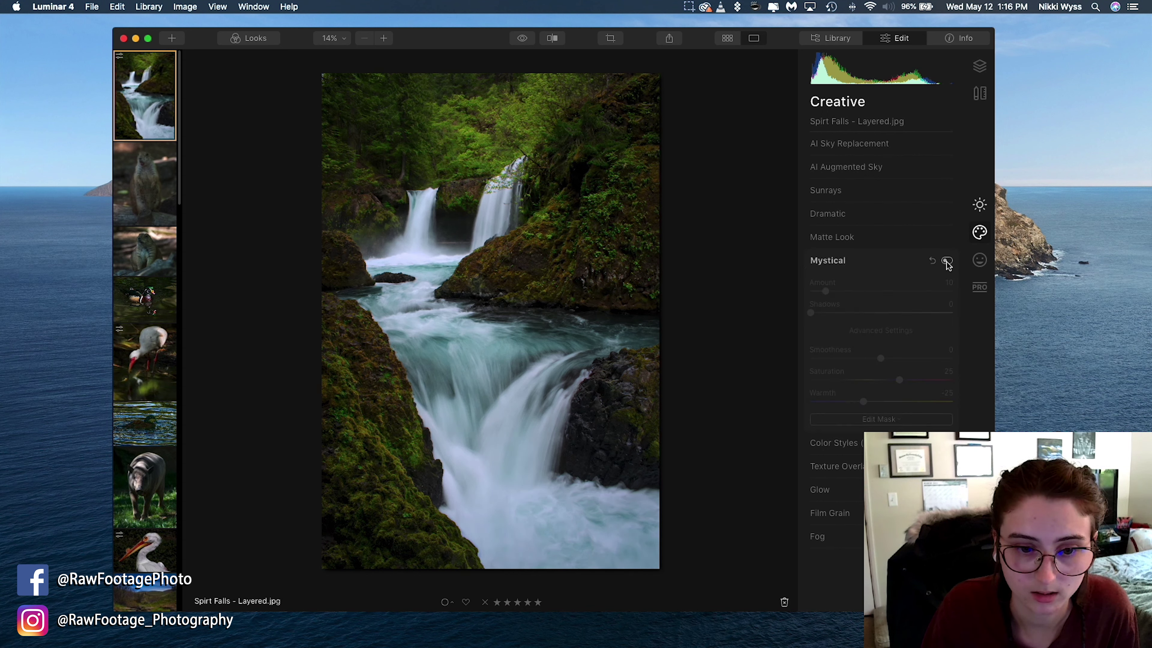
click(947, 261)
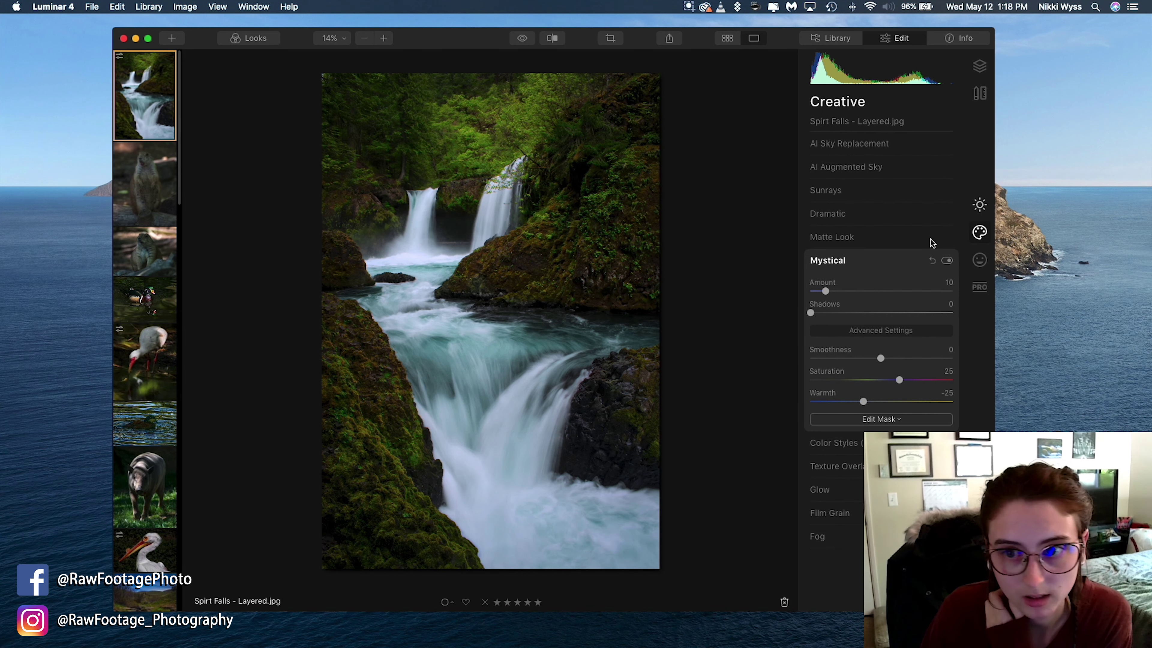
click(980, 204)
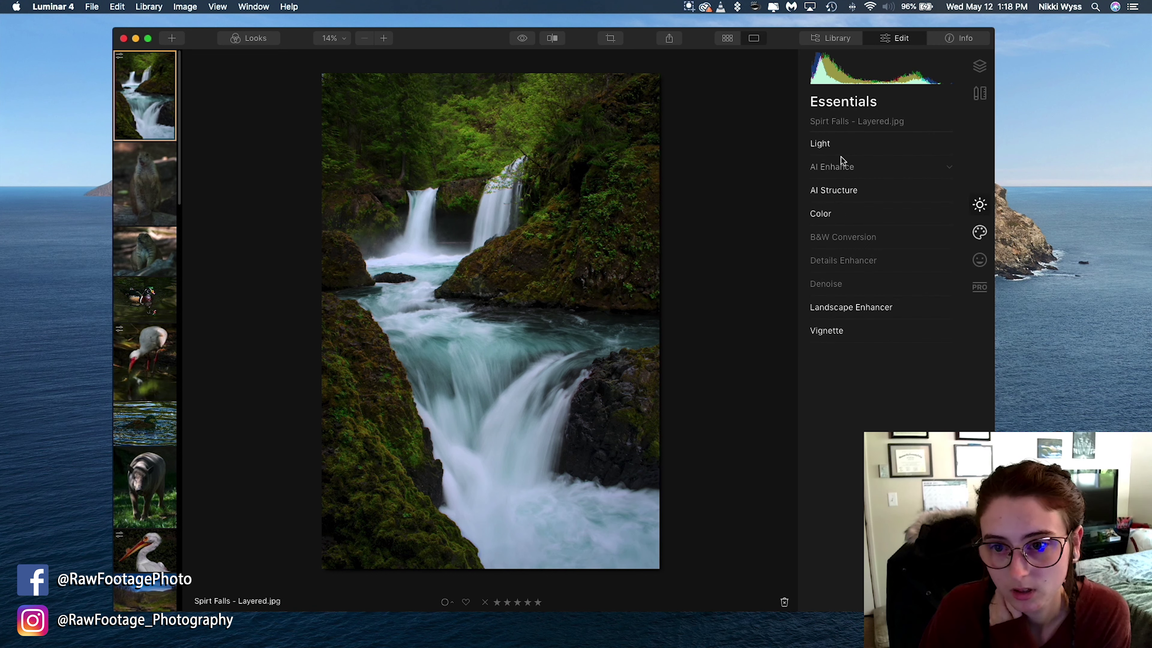
Raise Light Shadows from 35 to 45, comparing against the original, then collapse Light
click(839, 150)
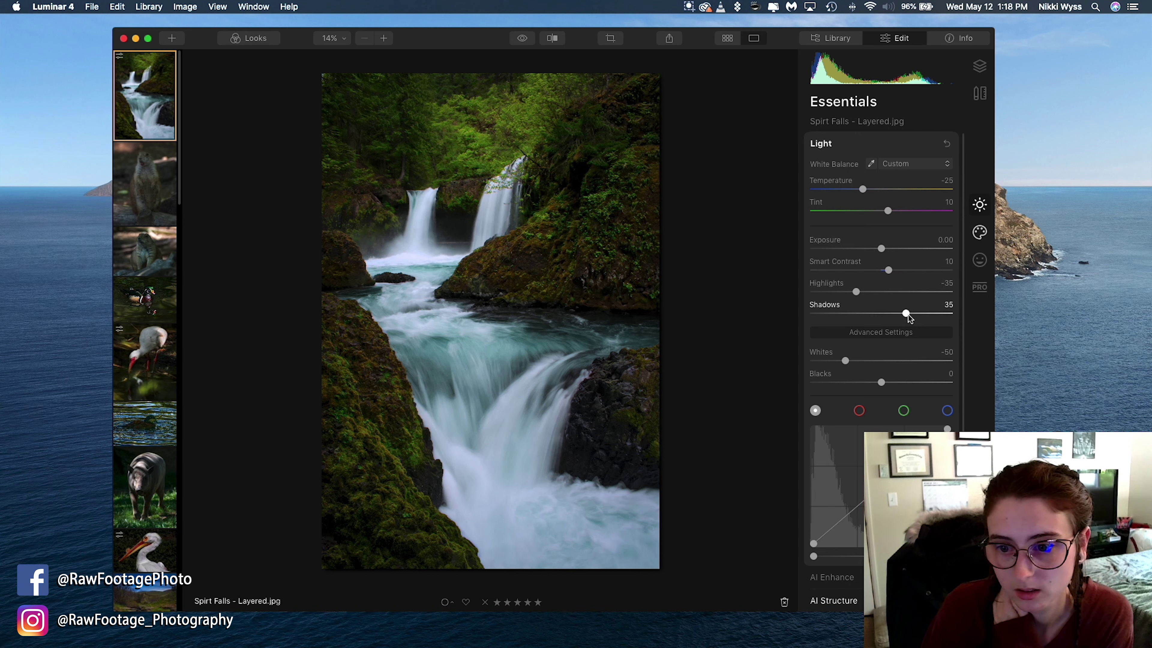
drag(909, 315, 914, 319)
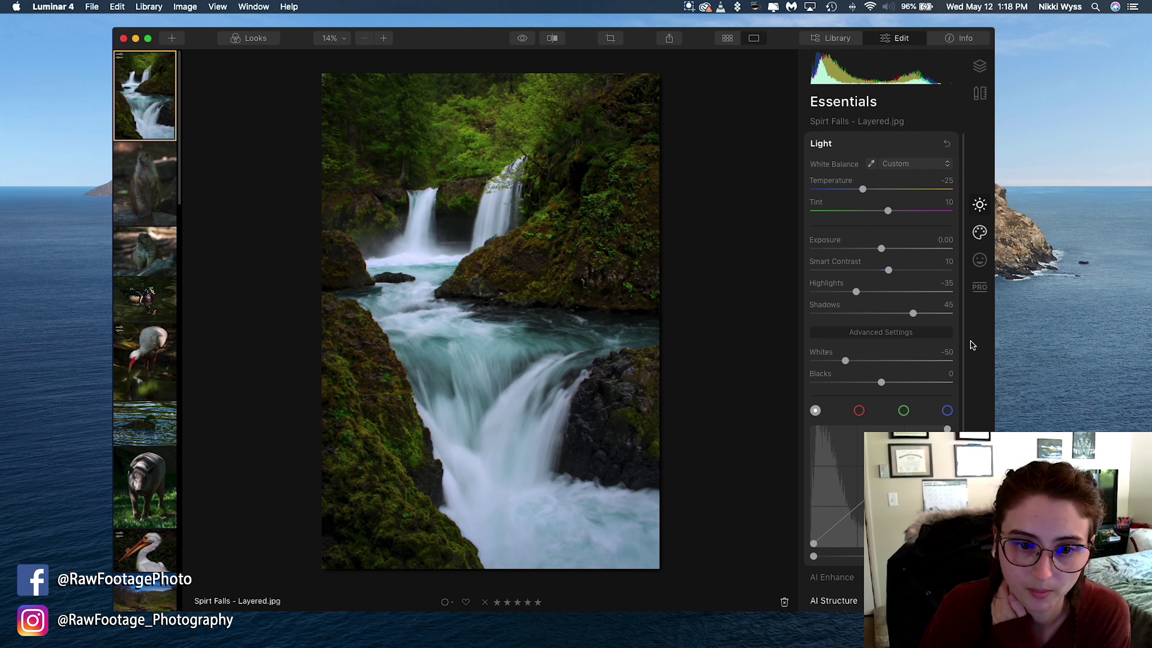
click(523, 39)
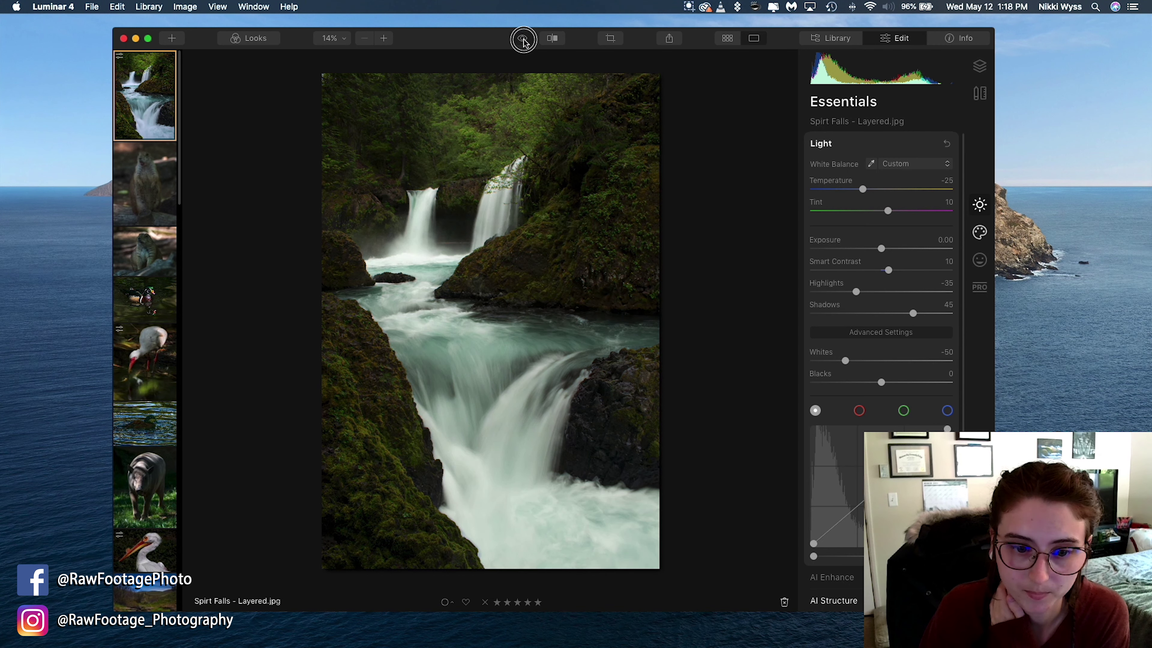
click(523, 39)
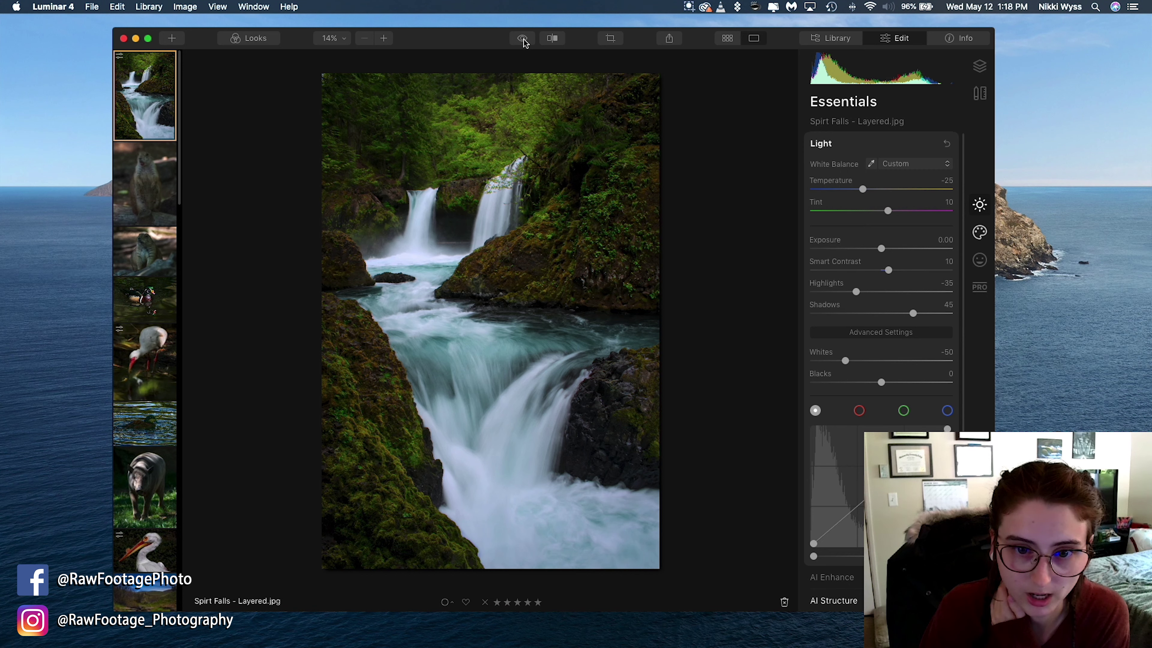
click(523, 39)
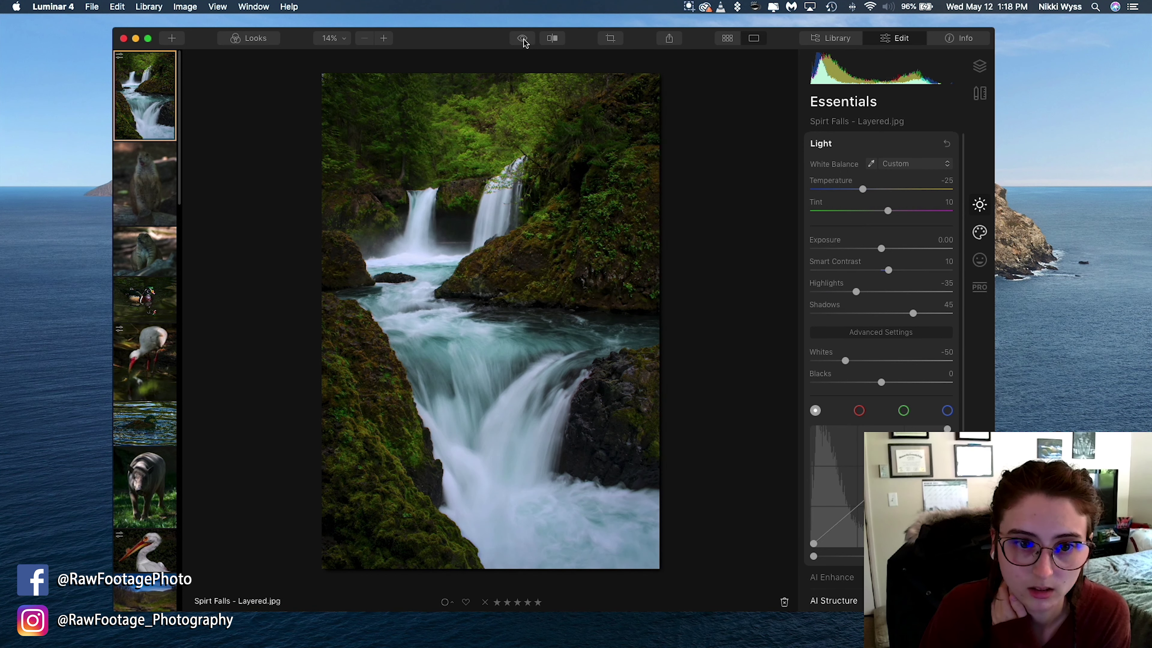
click(523, 39)
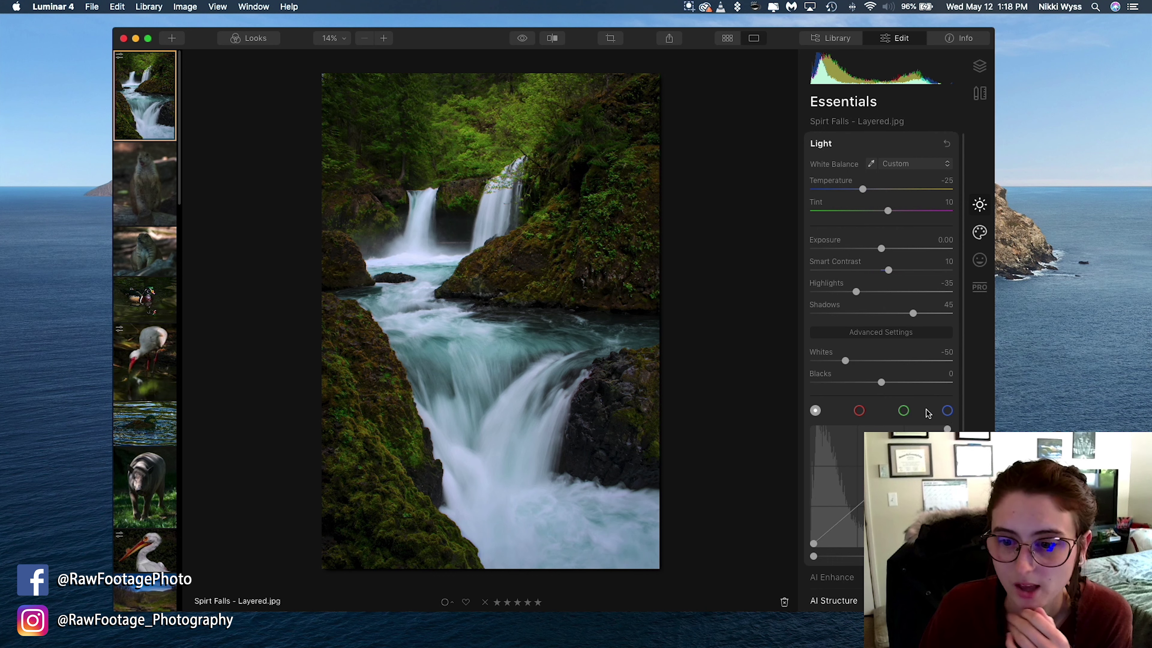
click(859, 145)
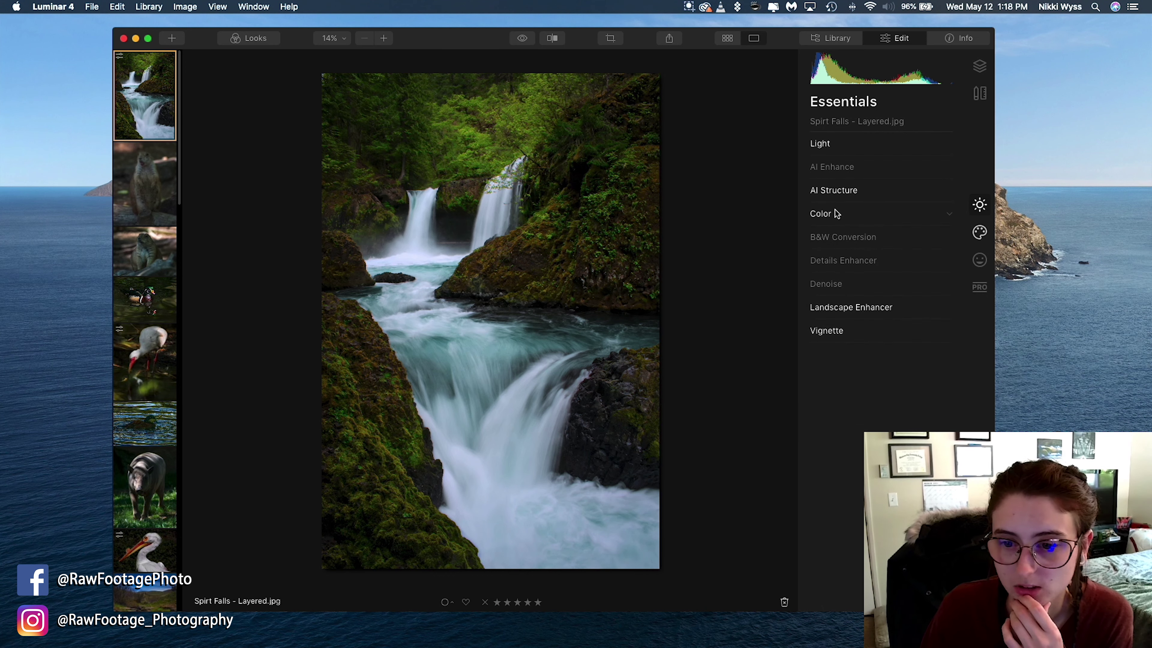
Lower the green swatch's Saturation in Color Advanced Settings to -7
click(837, 214)
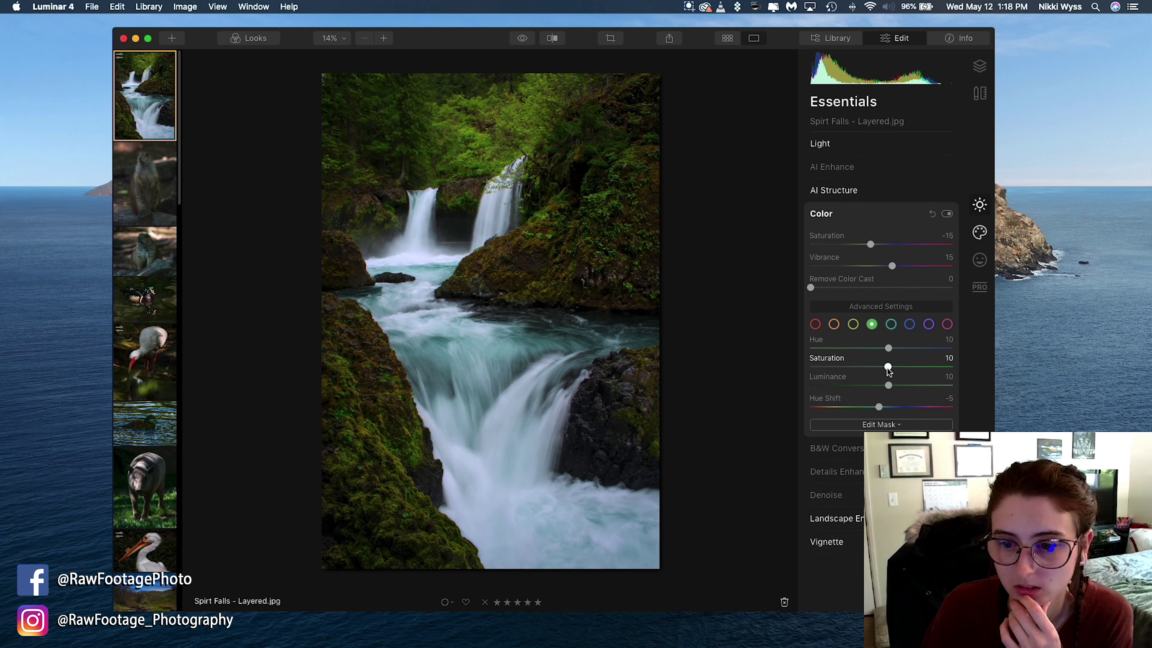
mouse_move(888, 370)
mouse_down()
mouse_move(856, 368)
mouse_move(905, 368)
mouse_move(867, 371)
mouse_move(890, 375)
mouse_move(872, 380)
mouse_up()
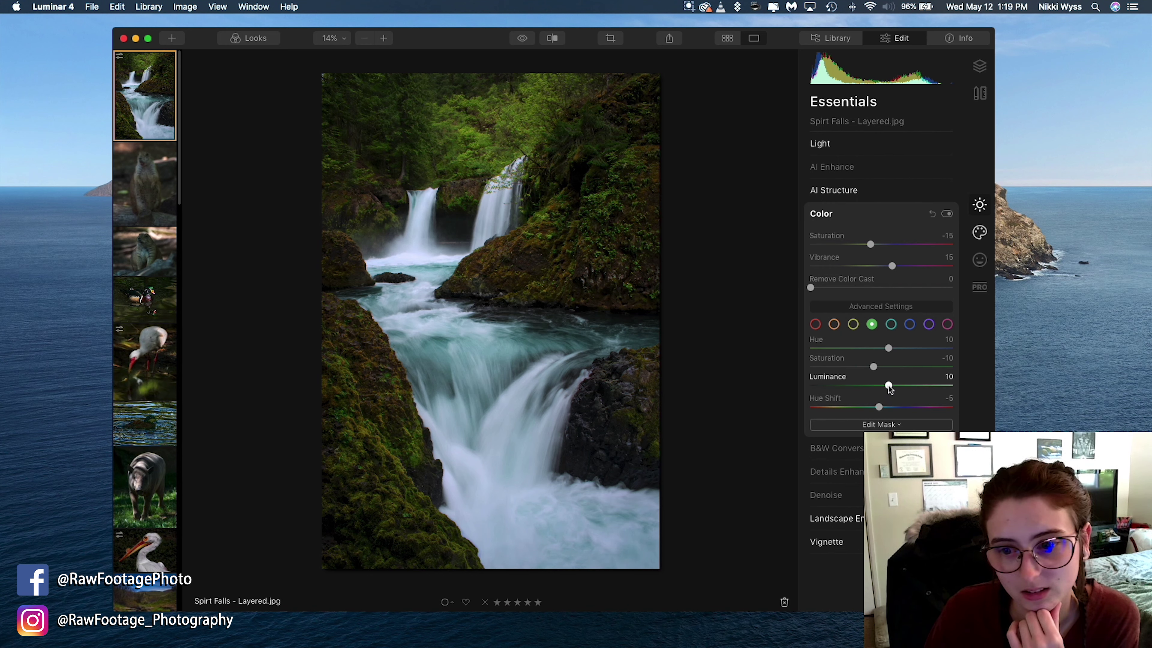
drag(875, 367, 877, 369)
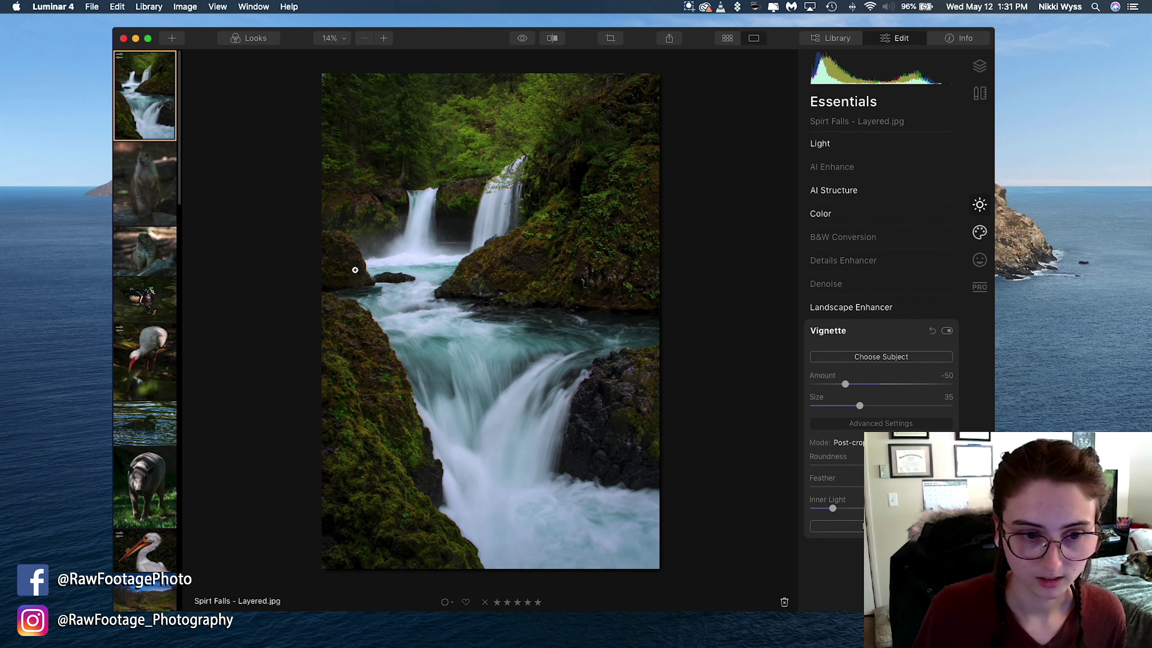
Send the edited image from Luminar 4 back to Photoshop as Spirt Falls – Layered.tiff
right_click(476, 318)
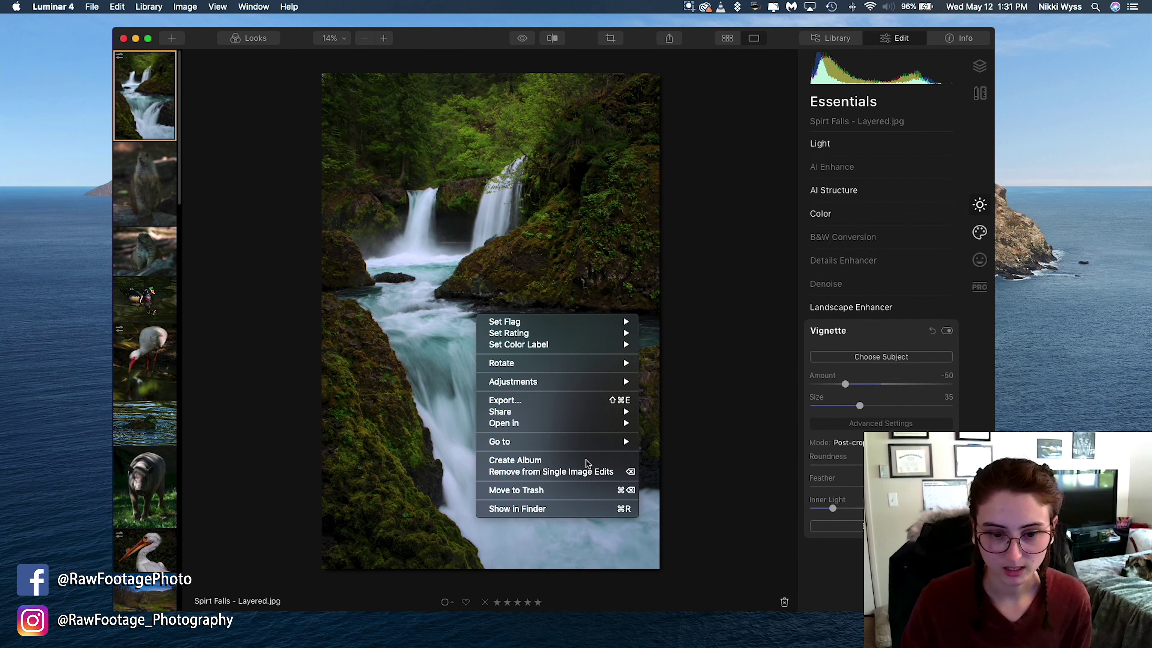
mouse_move(567, 424)
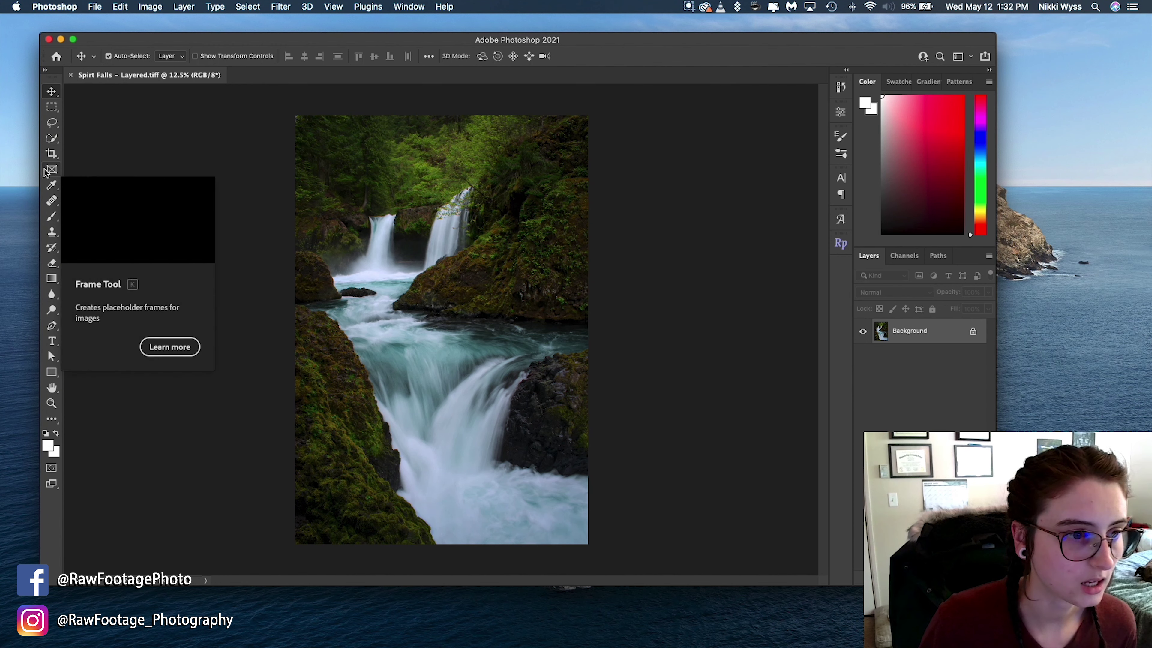
Load the Raw Footage Watermark Logo 1 brush at 600 px and show rule-of-thirds guides
click(52, 218)
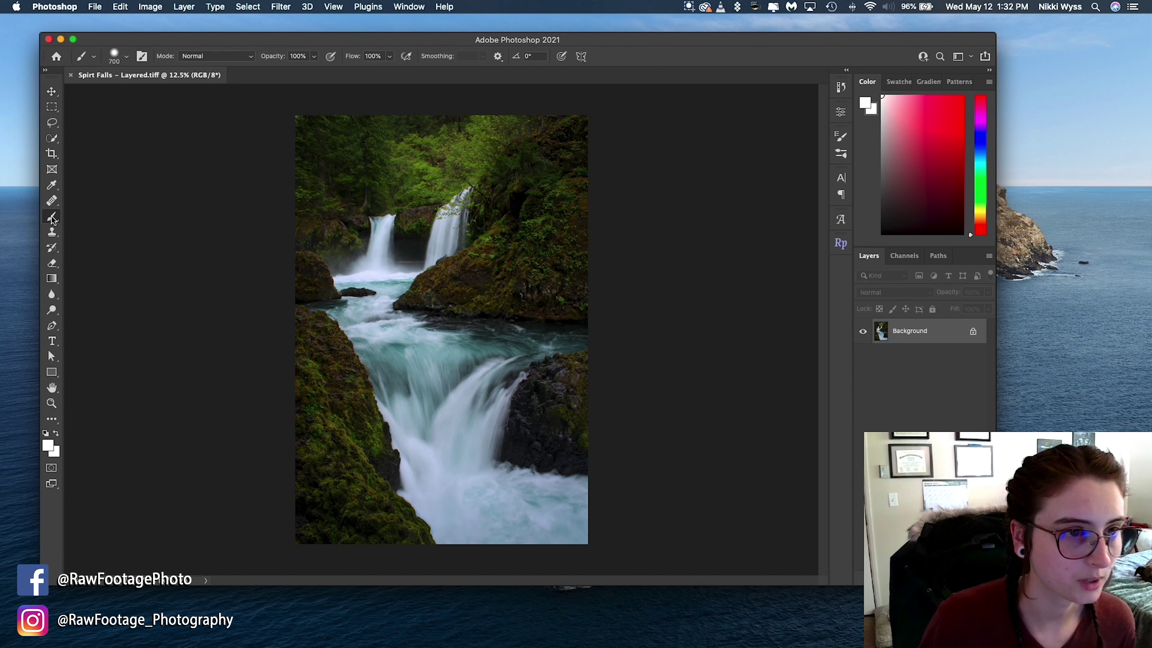
click(126, 58)
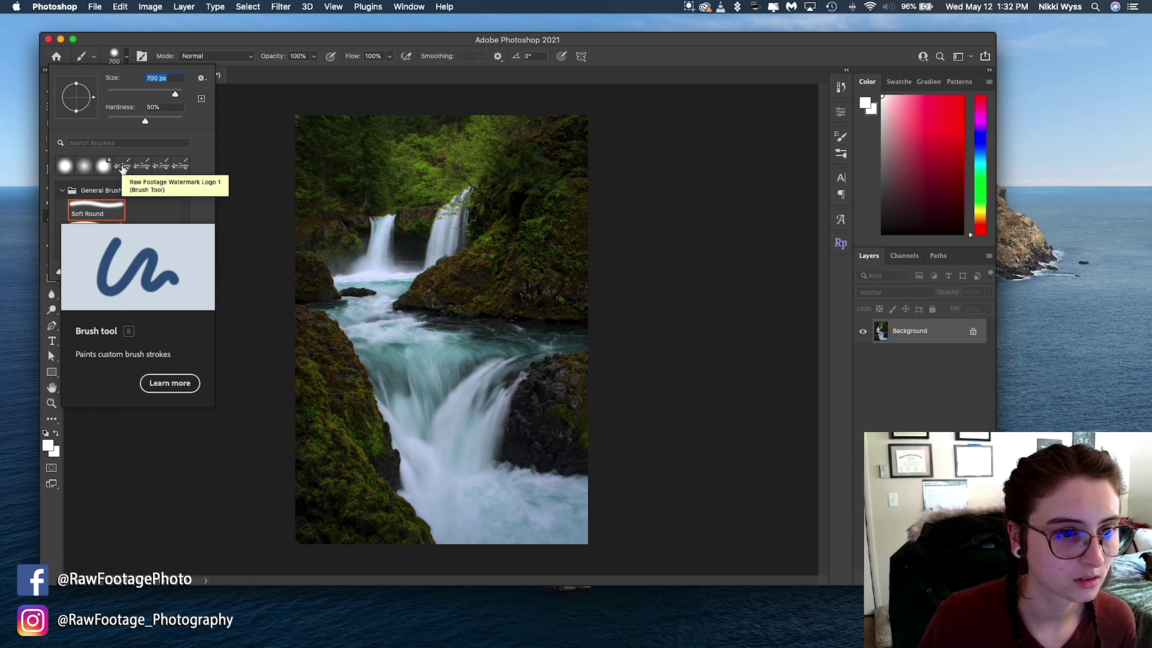
click(122, 167)
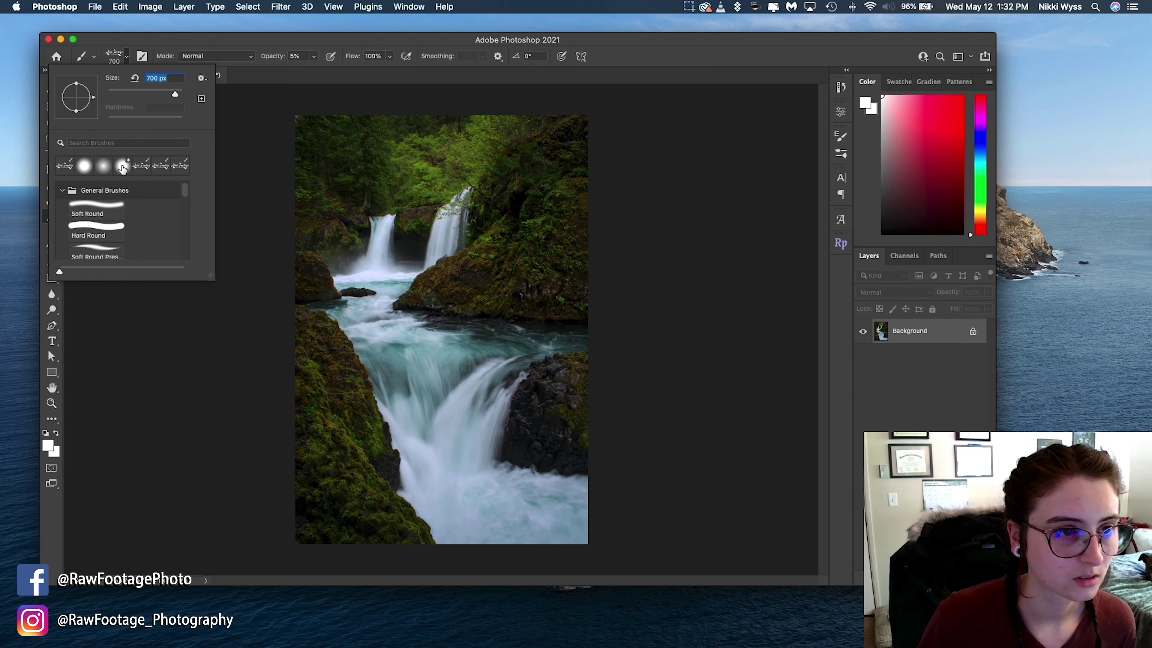
click(141, 166)
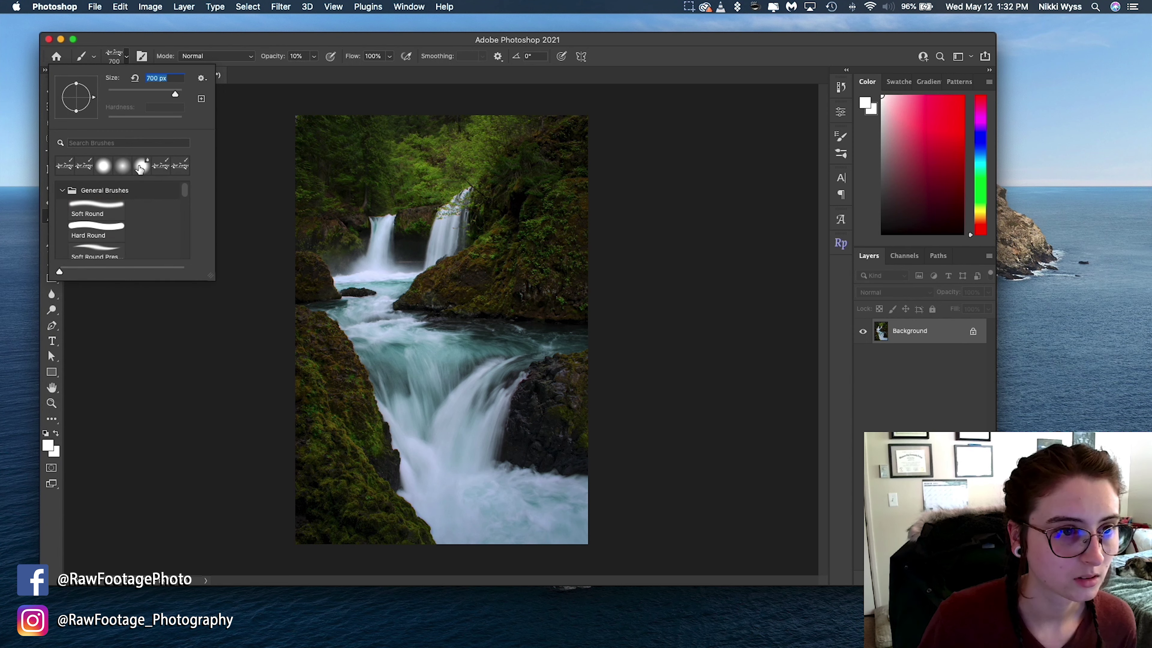
click(66, 168)
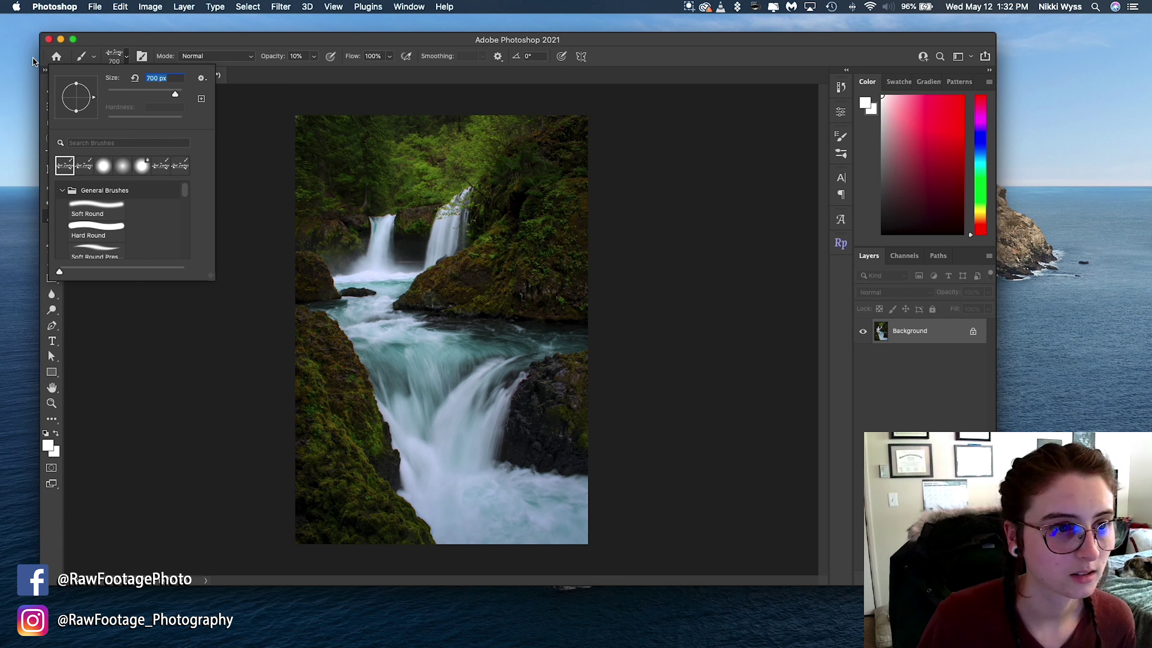
click(126, 61)
key(bracketleft)
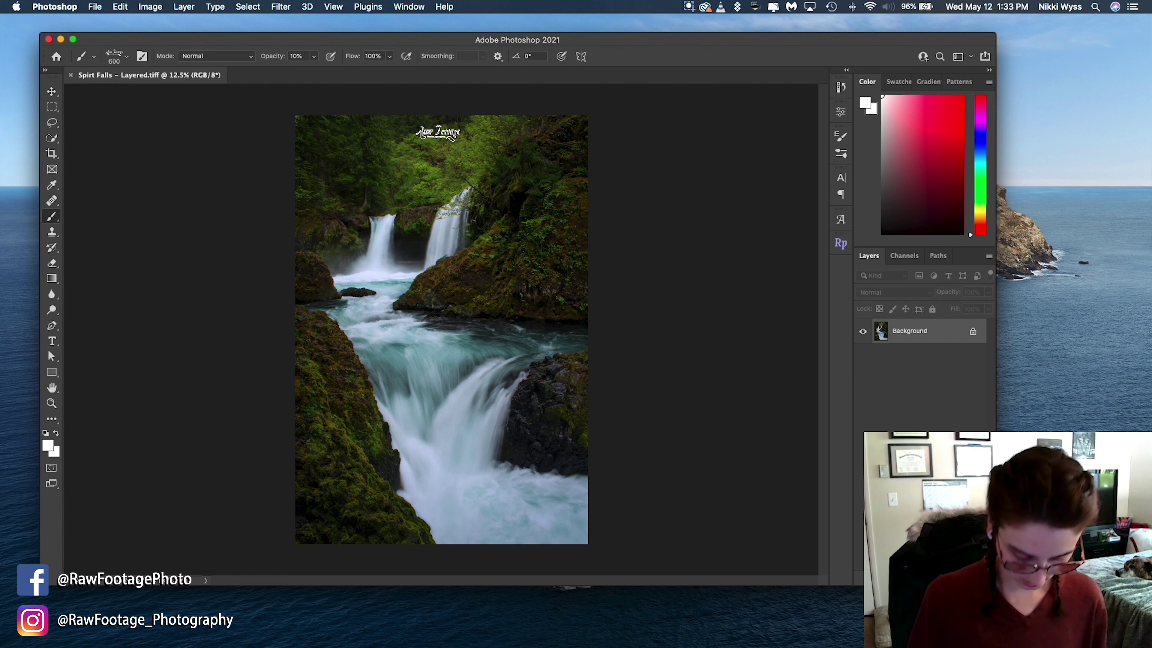
key(super+semicolon)
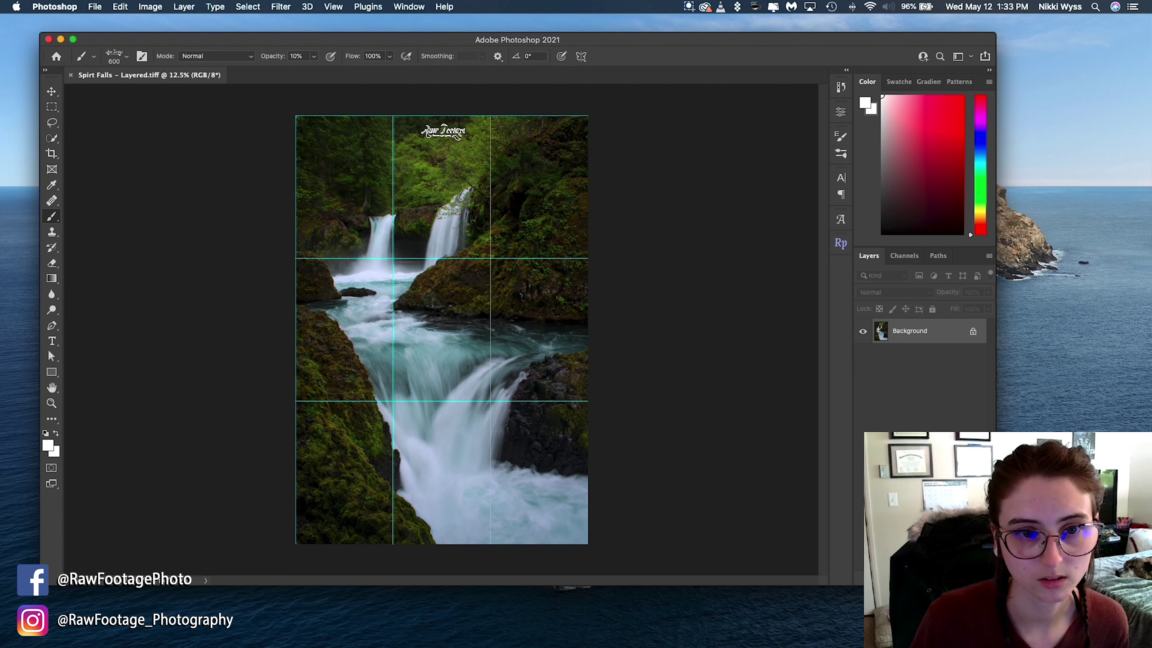
Trial-stamp the logo at the top and lower-left at 25% opacity, undoing each
click(443, 132)
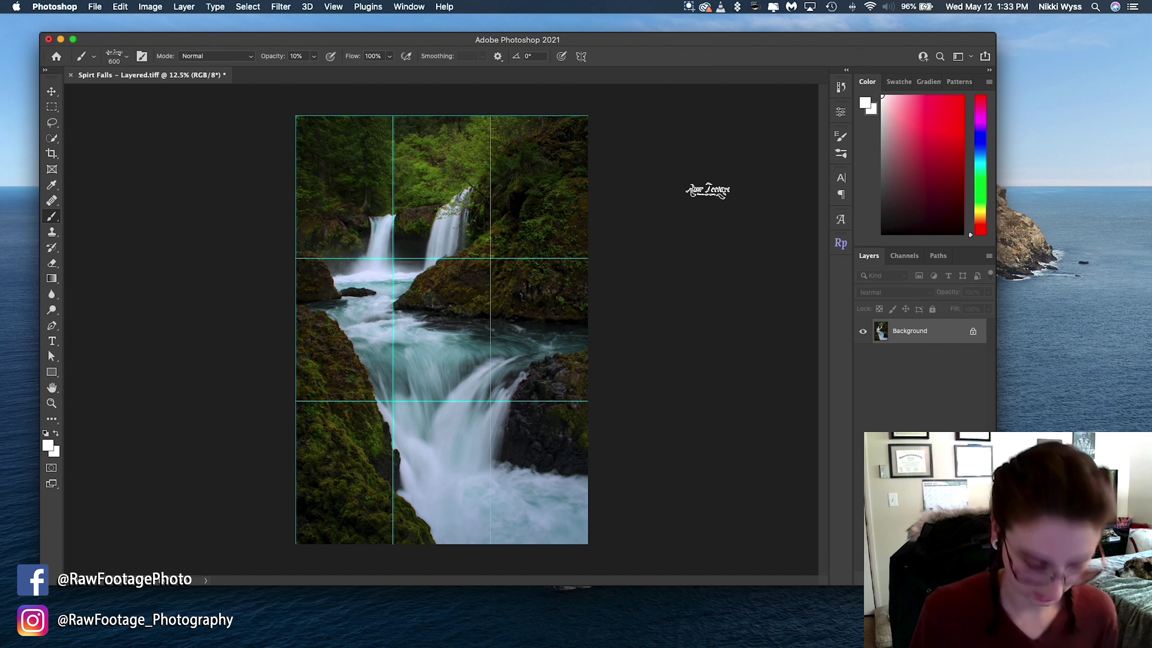
key(super+z)
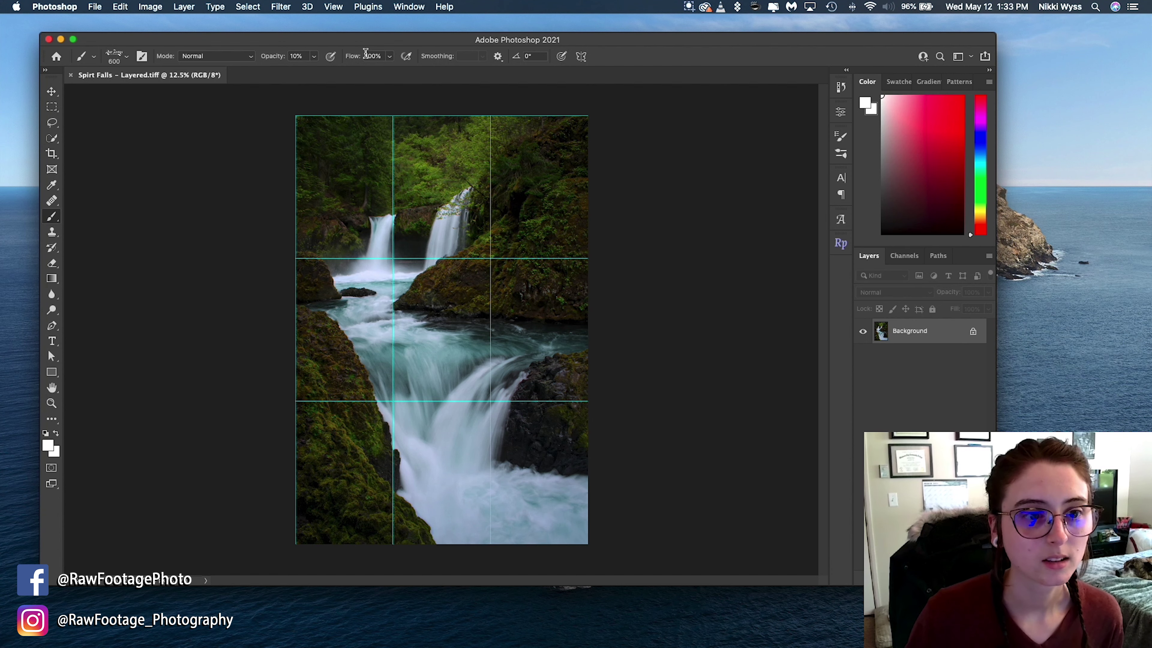
drag(273, 60, 281, 61)
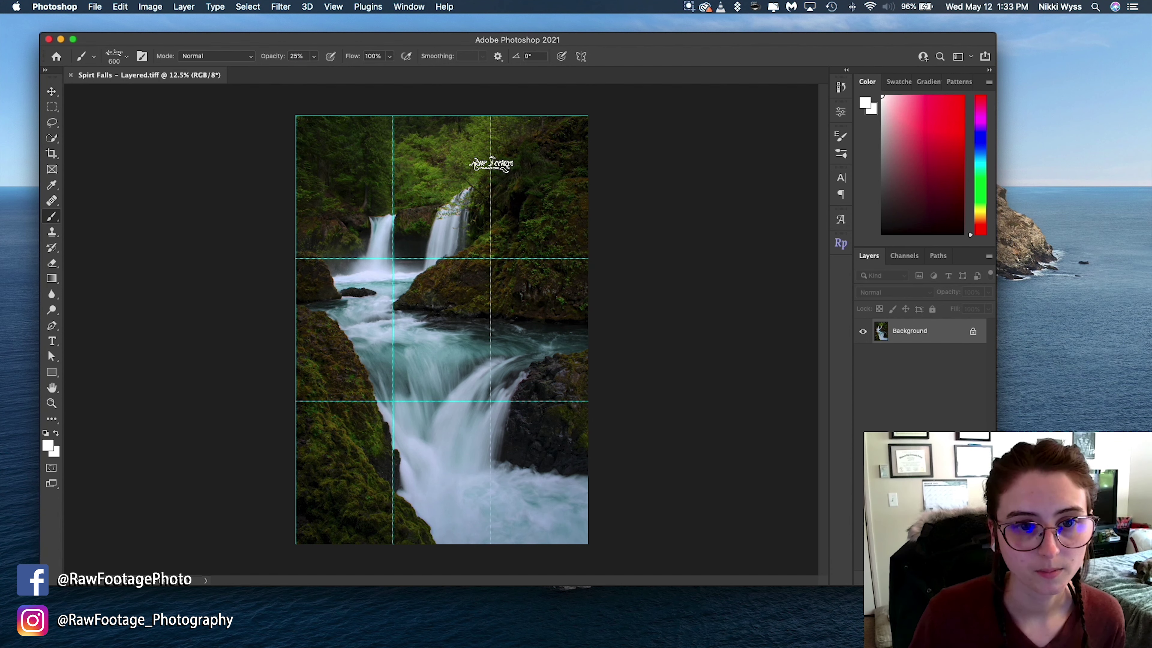
click(441, 133)
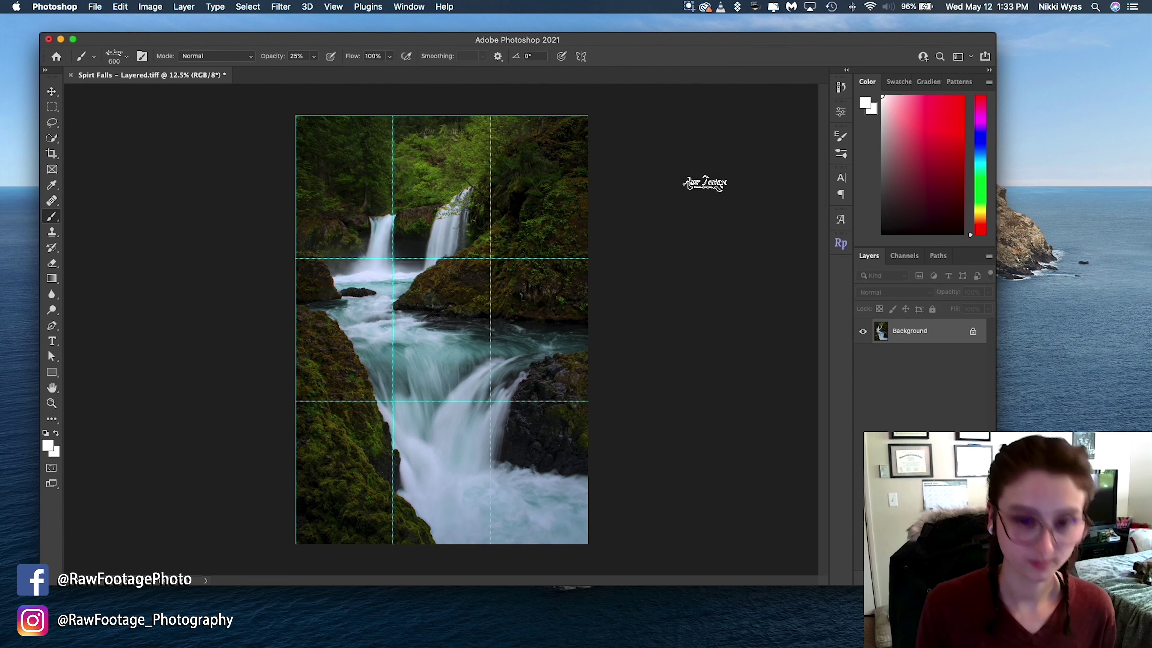
key(super+z)
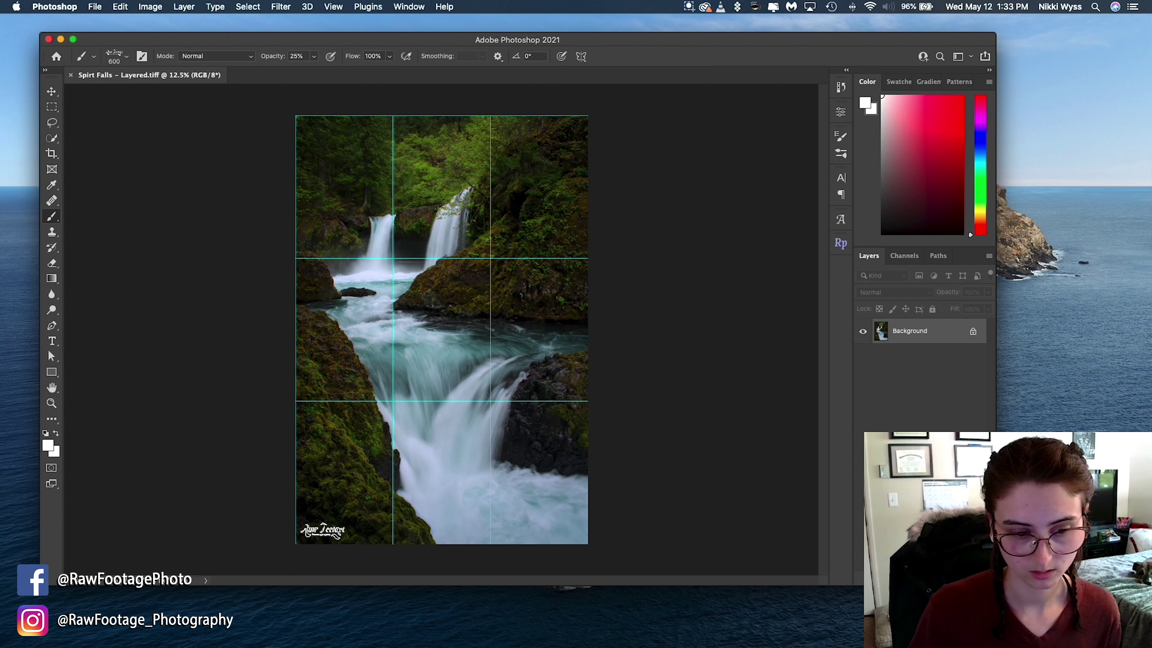
click(322, 530)
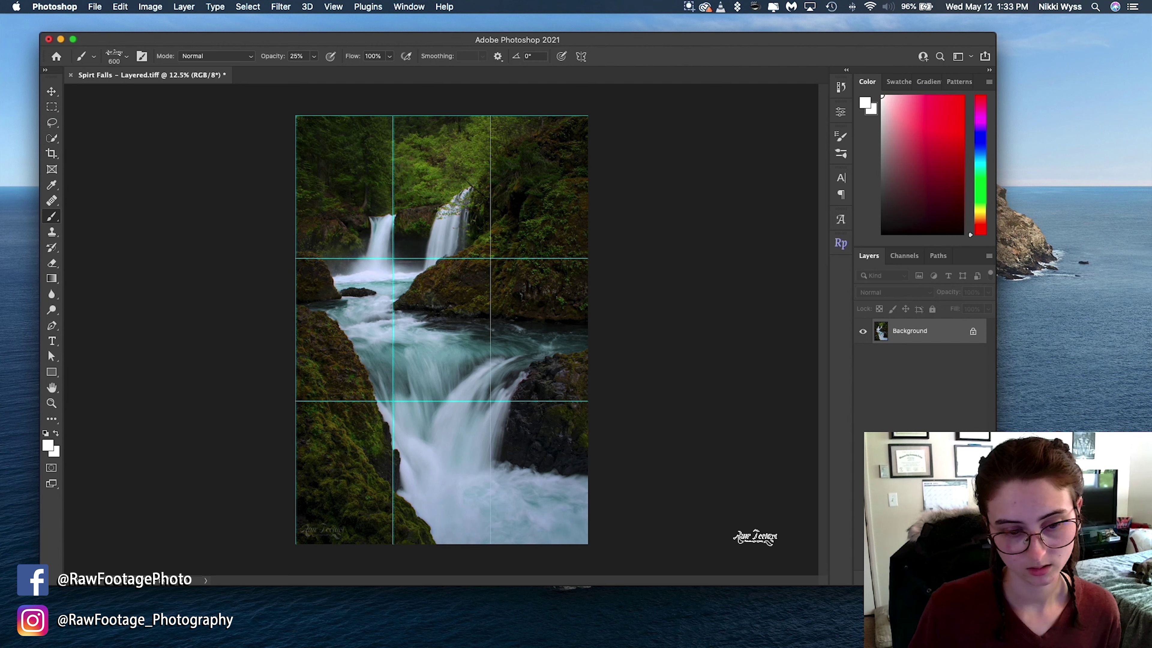
key(super+z)
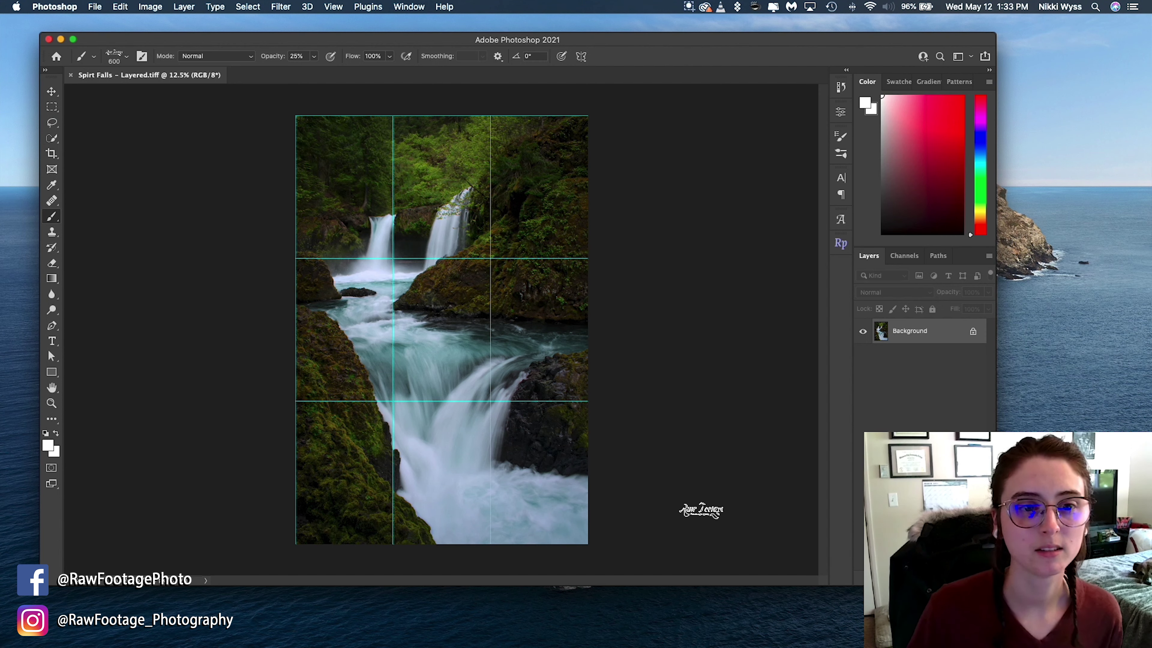
Test a fainter 15% bottom-left stamp, undo it, set opacity to 20% and hide guides
drag(278, 60, 271, 62)
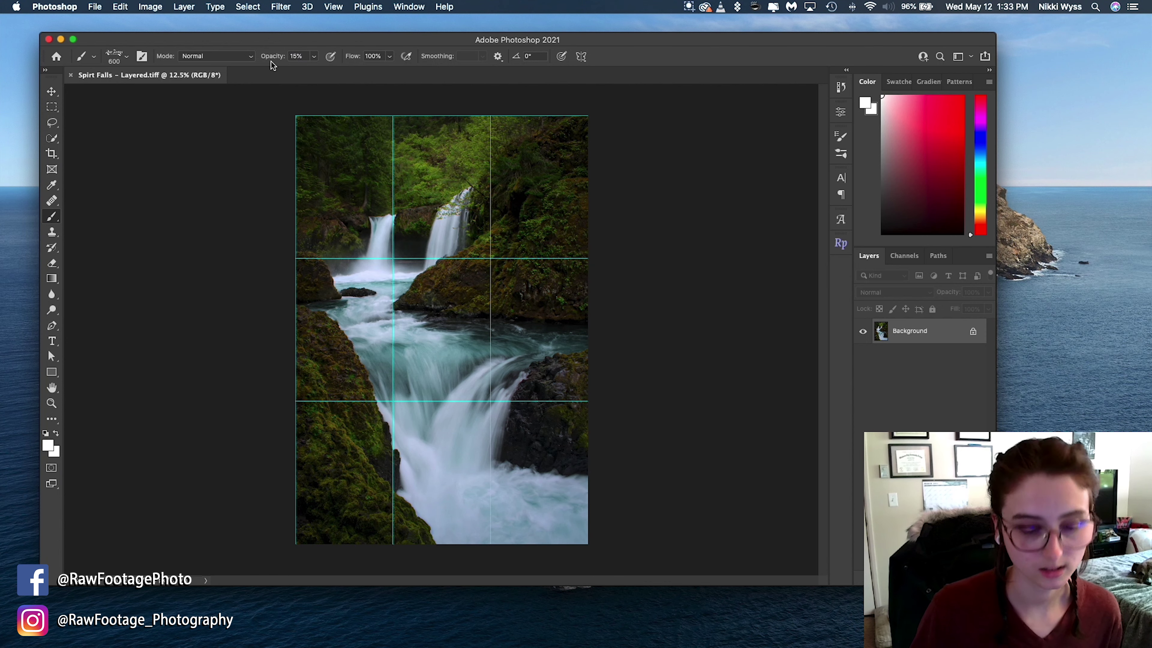
click(323, 530)
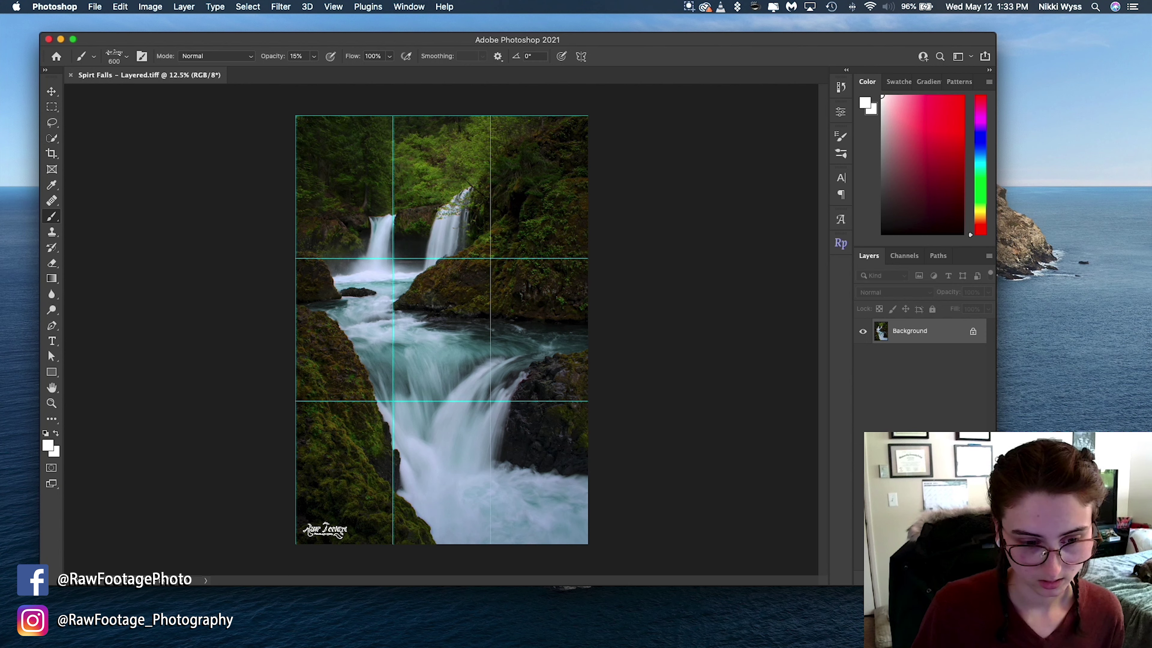
click(325, 529)
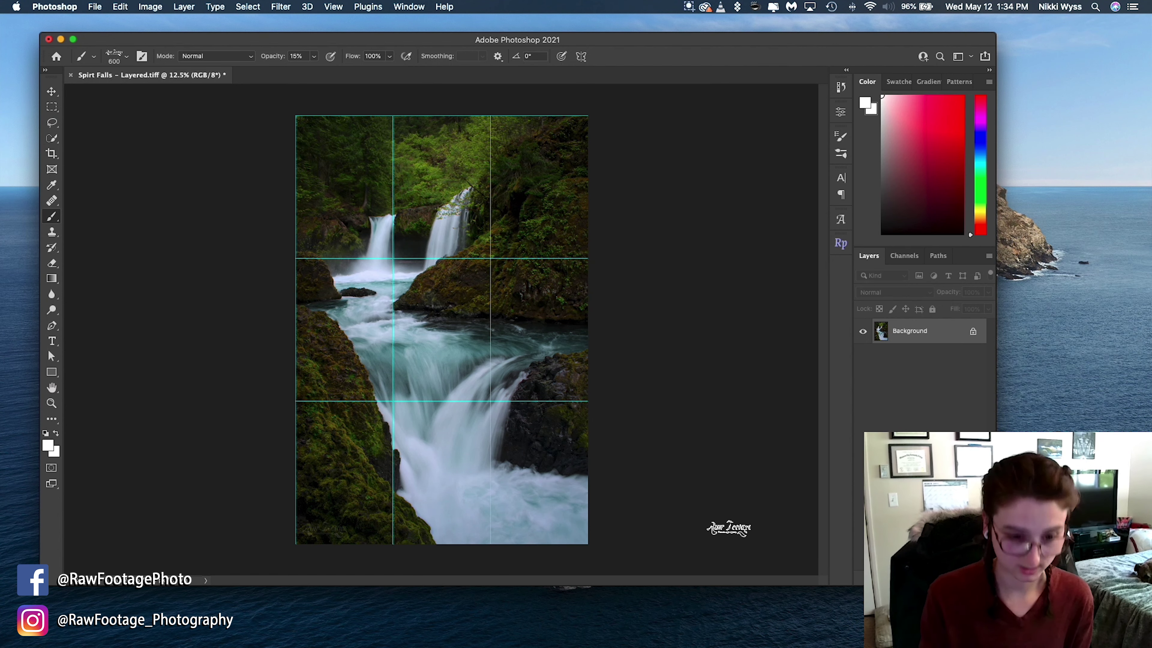
key(super+z)
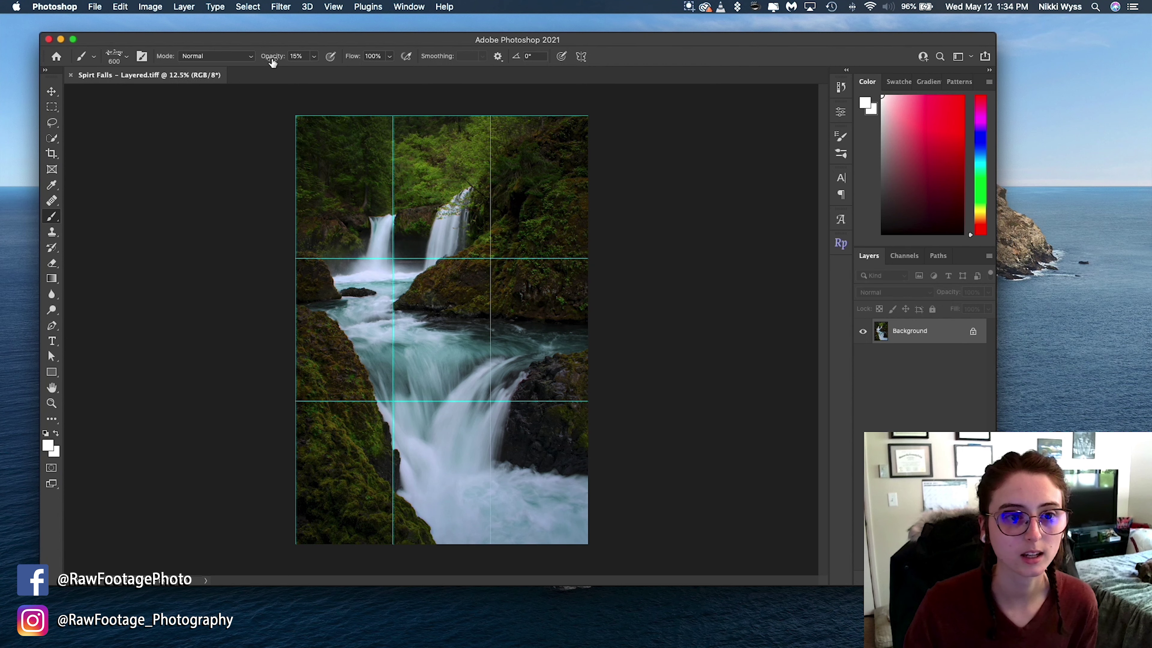
drag(272, 63, 284, 60)
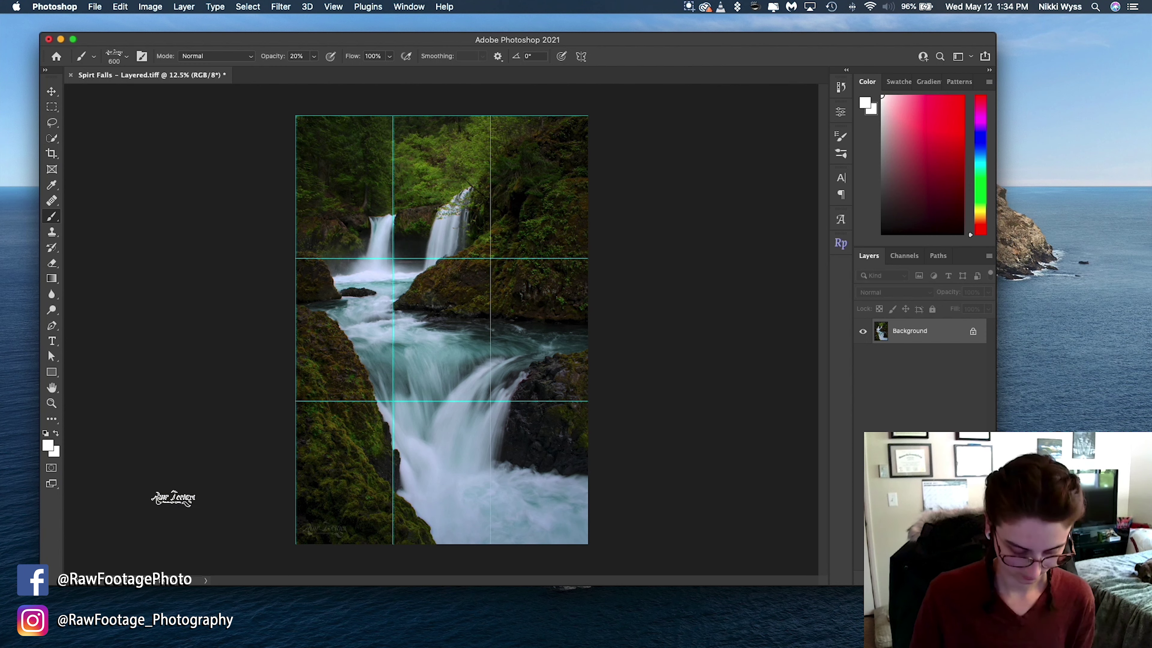
key(super+semicolon)
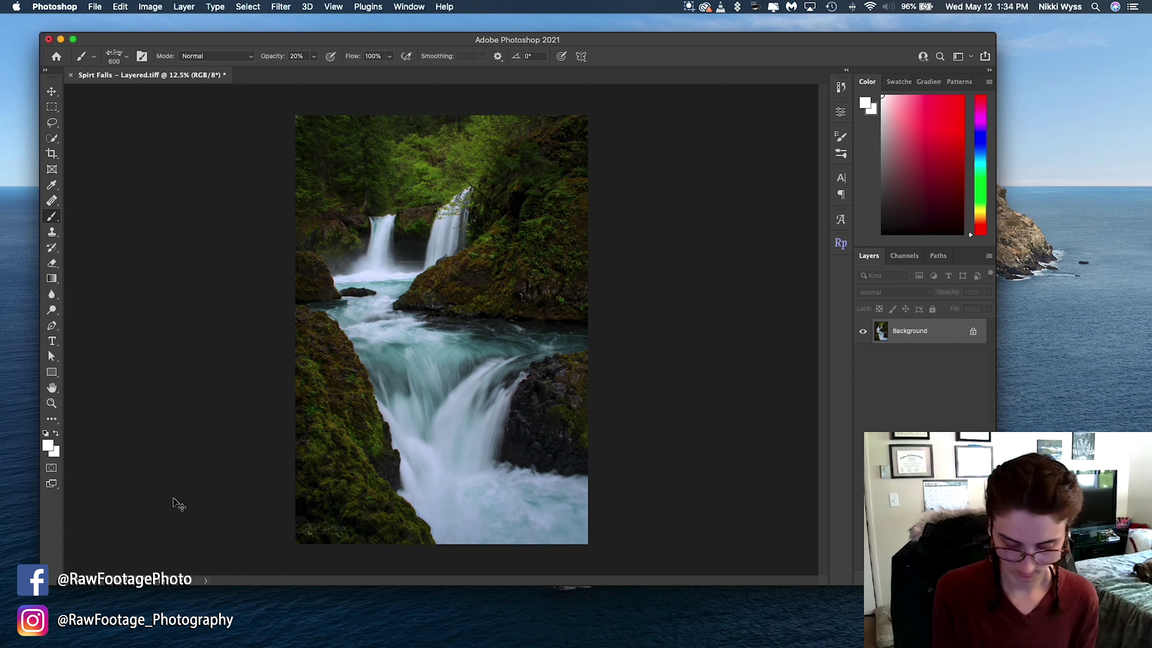
Set brush opacity to 17% and stamp a faint logo in the bottom-left corner
key(super+semicolon)
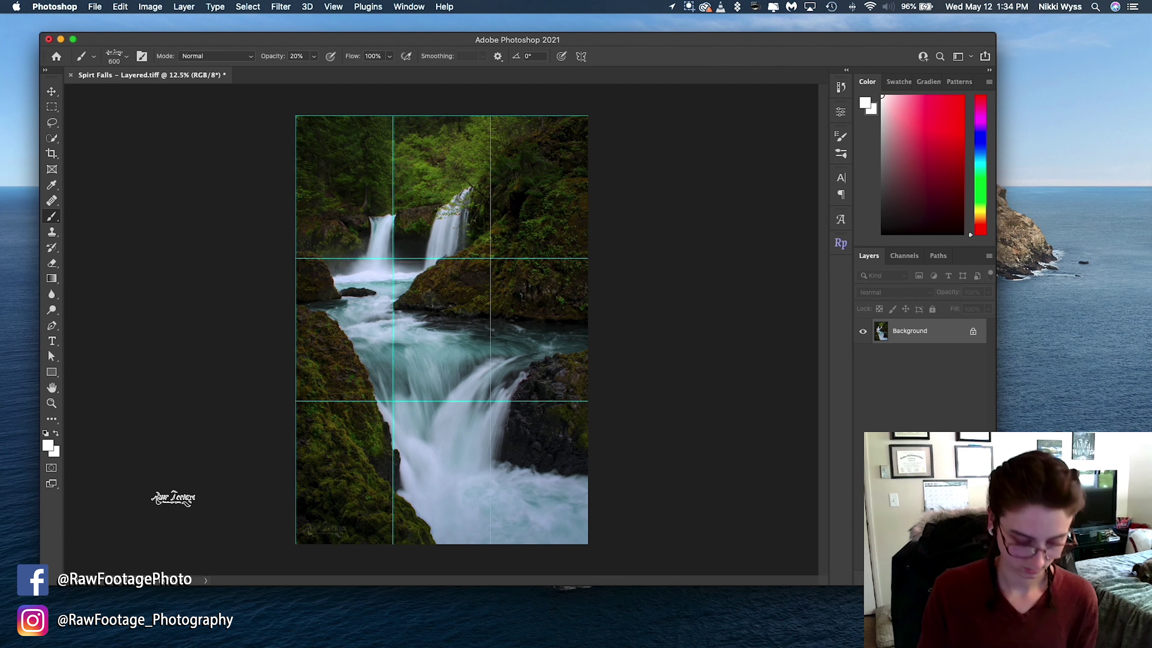
key(super+z)
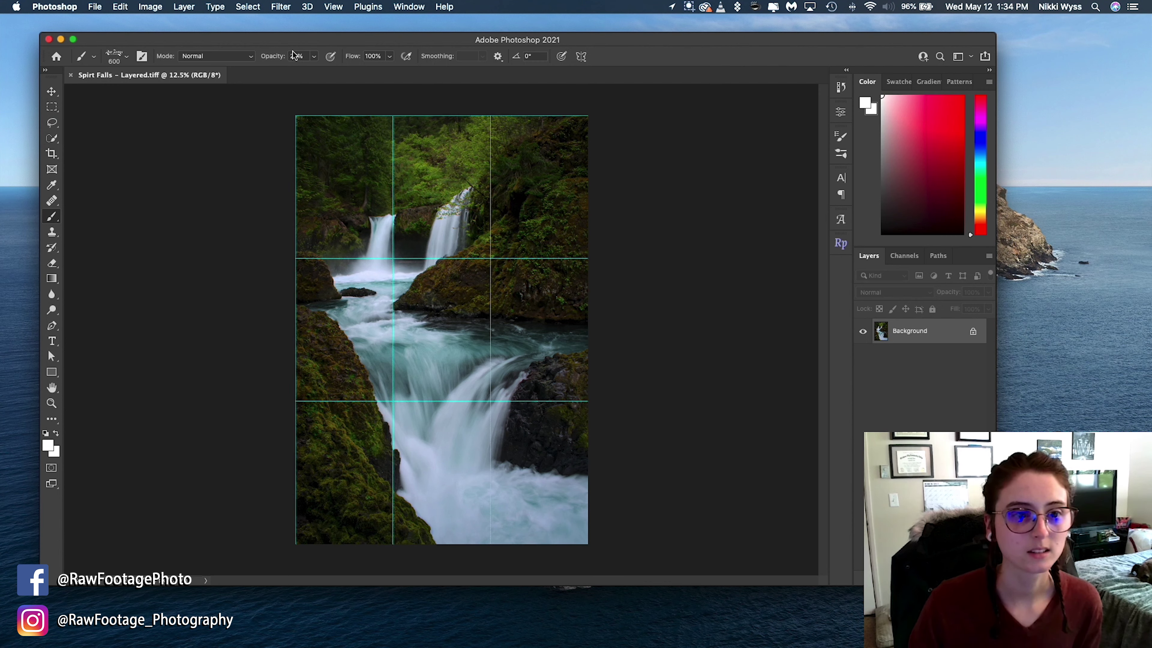
click(276, 58)
drag(275, 58, 268, 59)
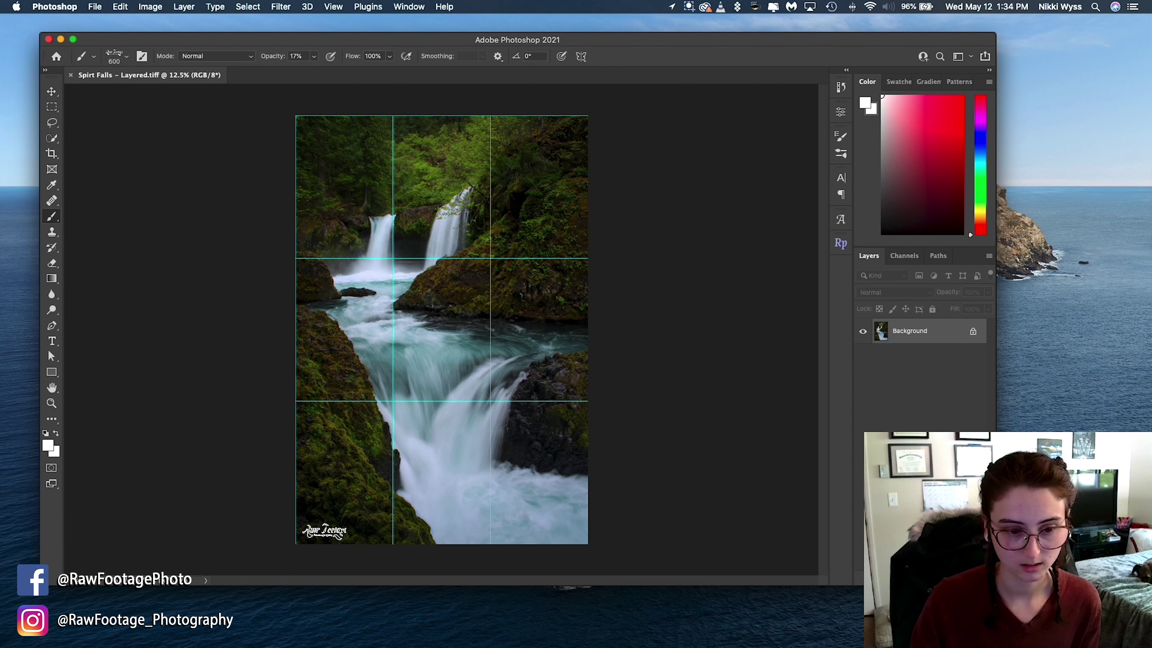
click(324, 530)
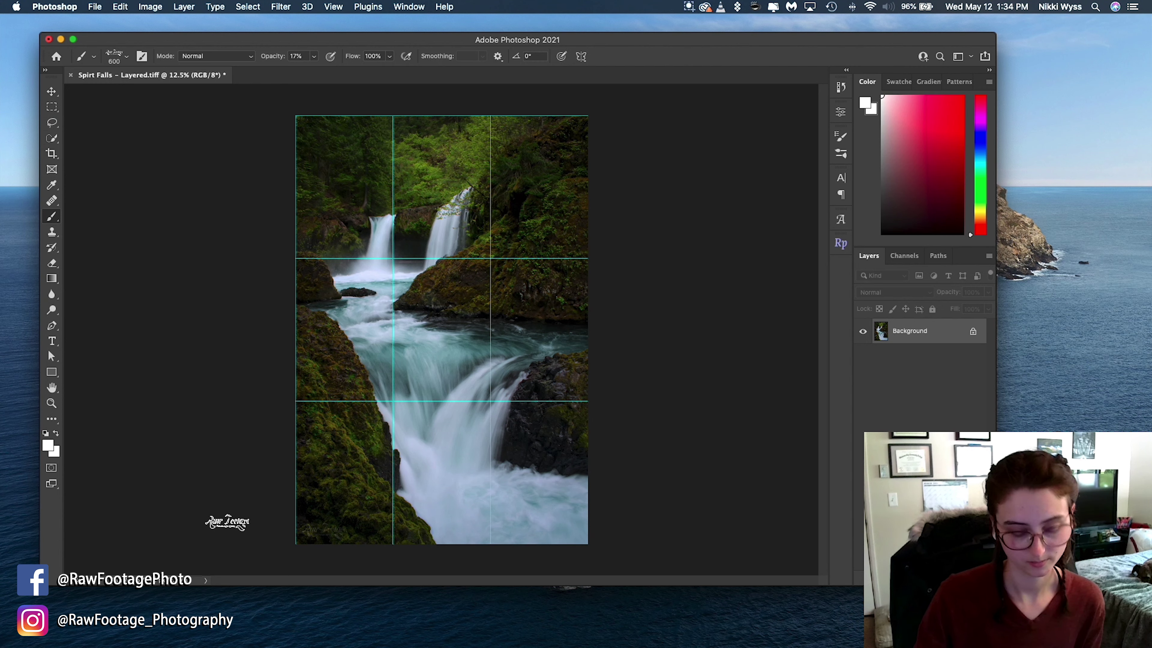
key(super+semicolon)
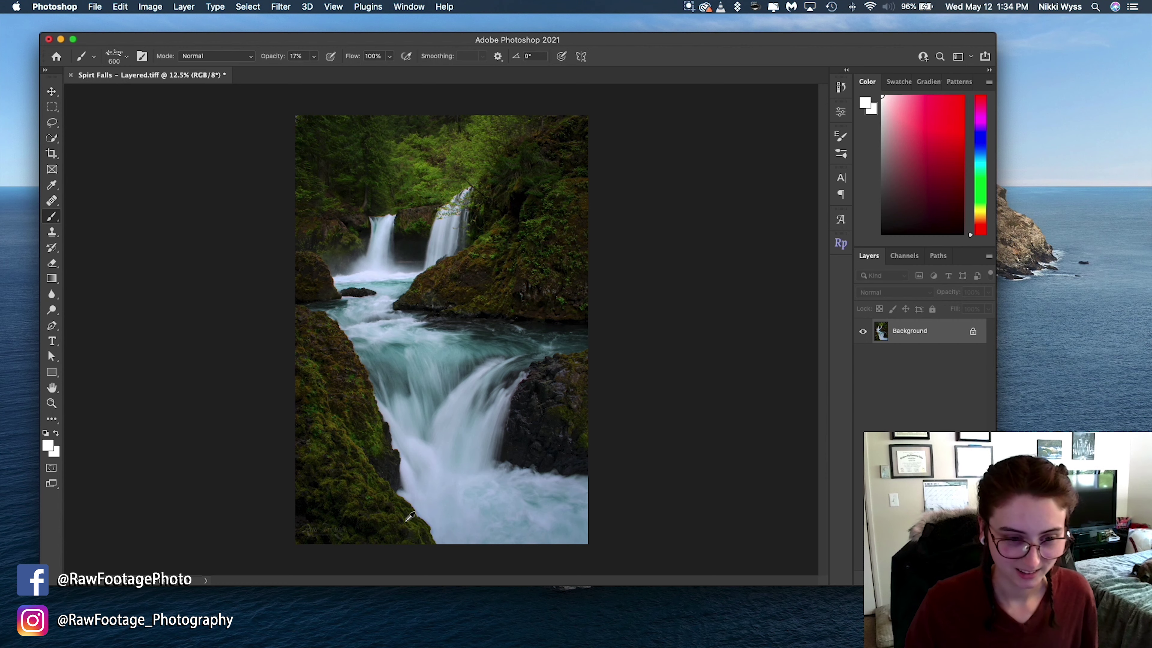
Inspect the bottom-left watermark close up, then undo the stamp
scroll(409, 518, down, 2)
scroll(410, 518, up, 5)
scroll(409, 517, down, 4)
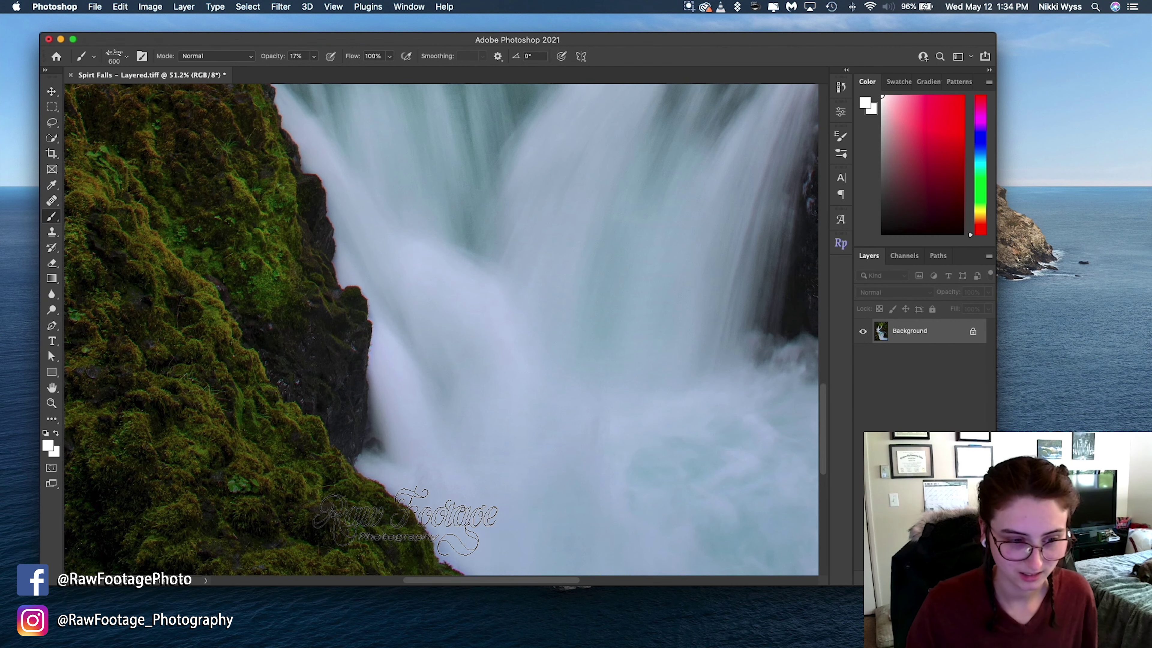
scroll(330, 400, down, 10)
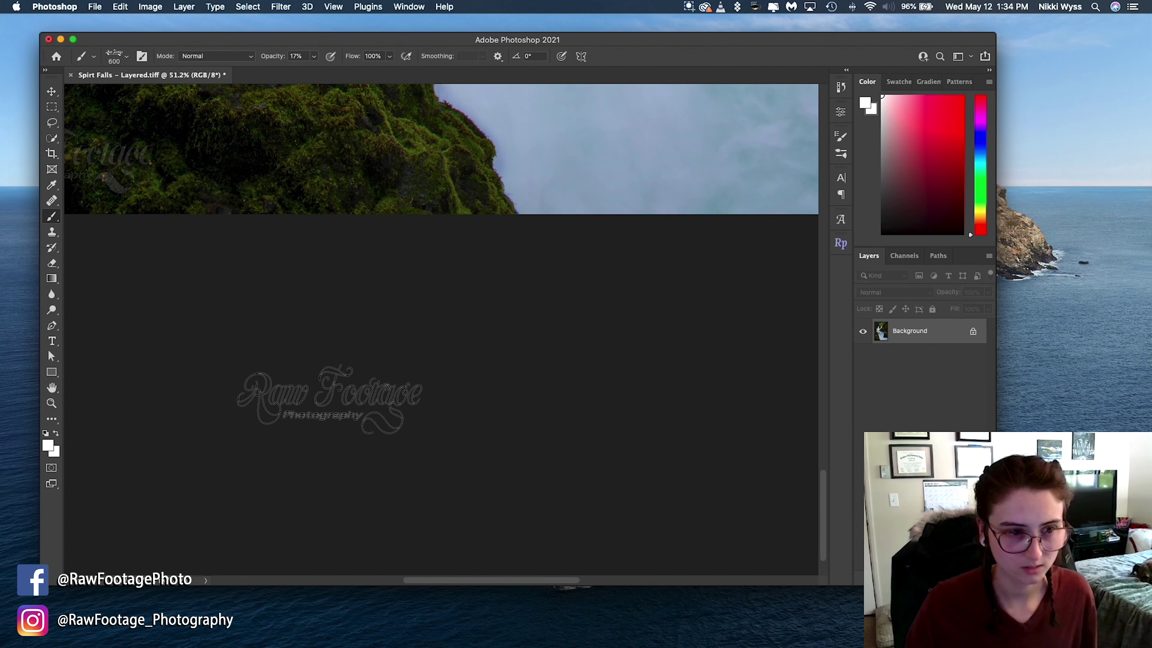
scroll(330, 399, left, 4)
scroll(330, 399, left, 4)
scroll(330, 399, up, 5)
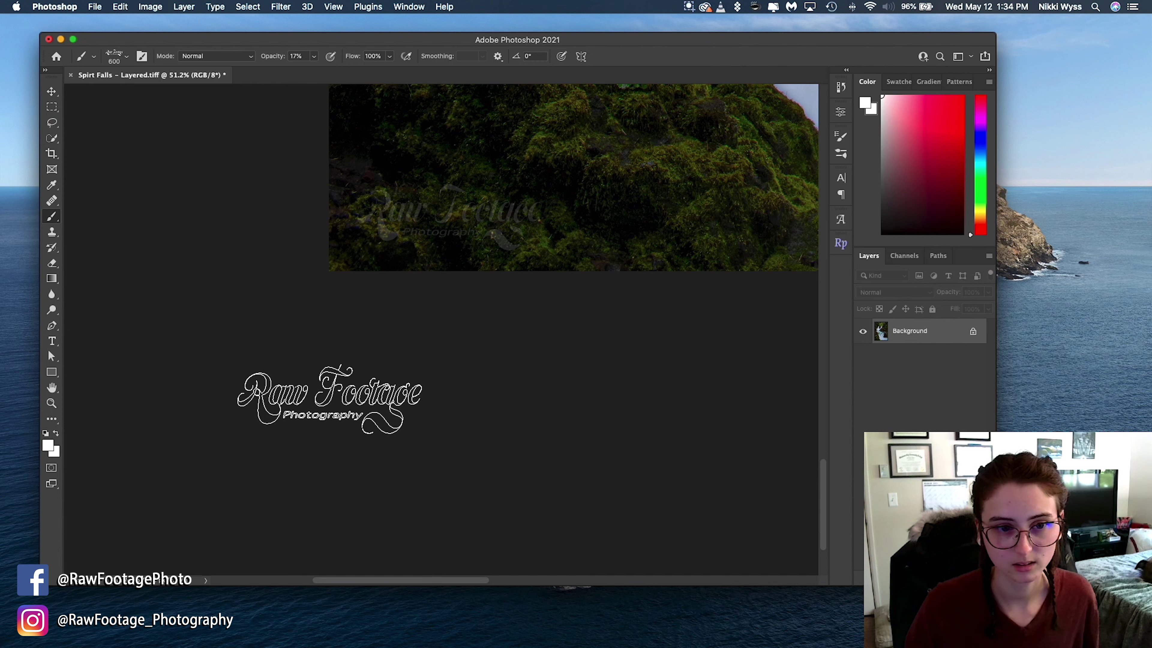
key(super+z)
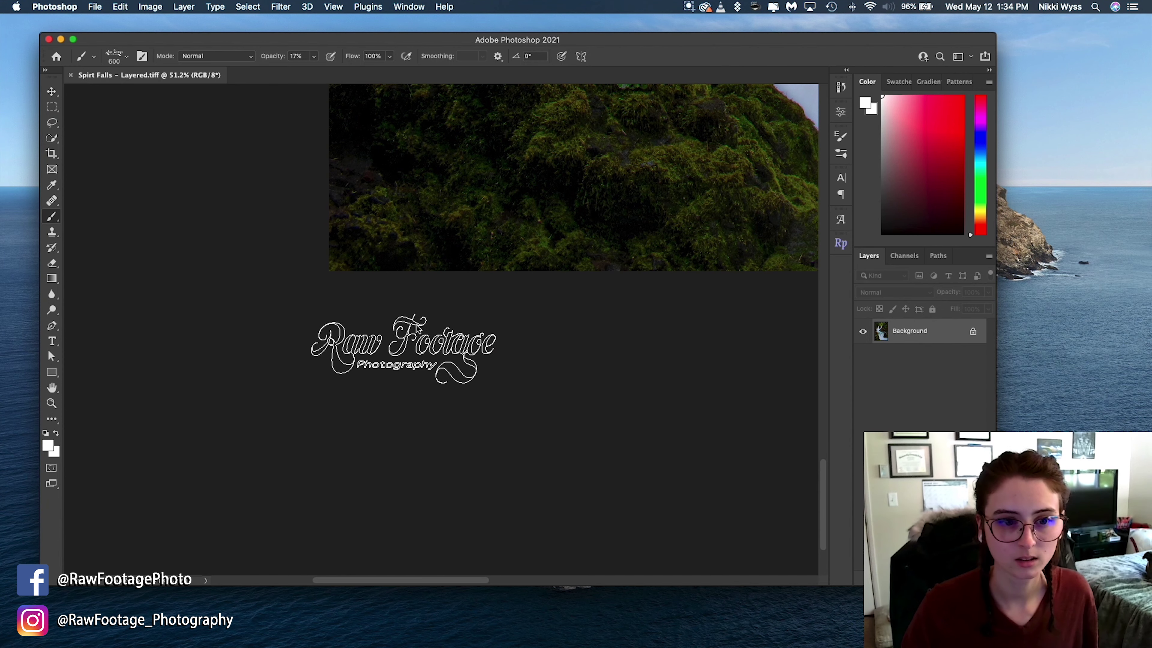
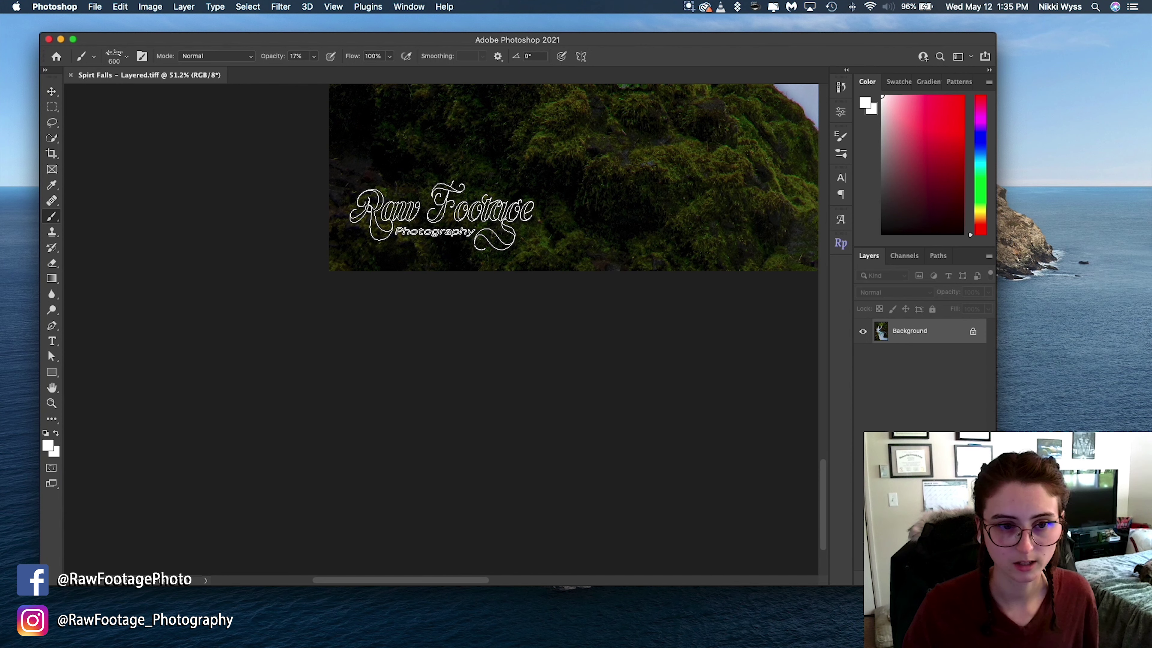
Stamp the logo brush at 17% opacity on the lower-left corner, then zoom out to view the whole photo
click(442, 216)
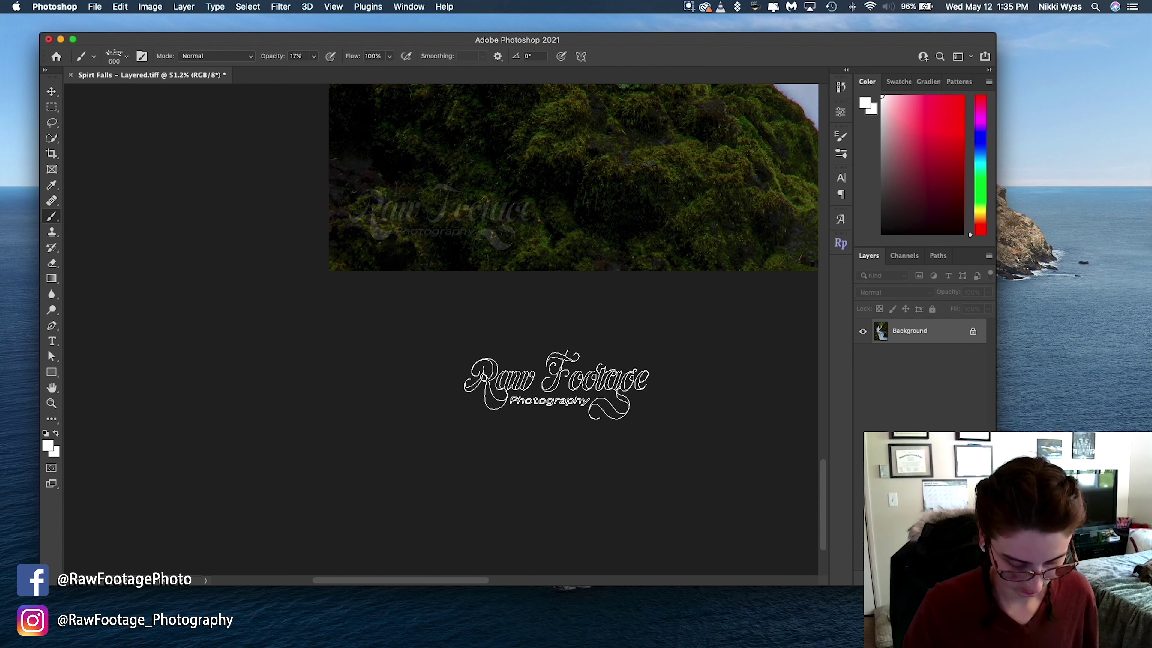
scroll(535, 382, left, 2)
scroll(536, 384, down, 3)
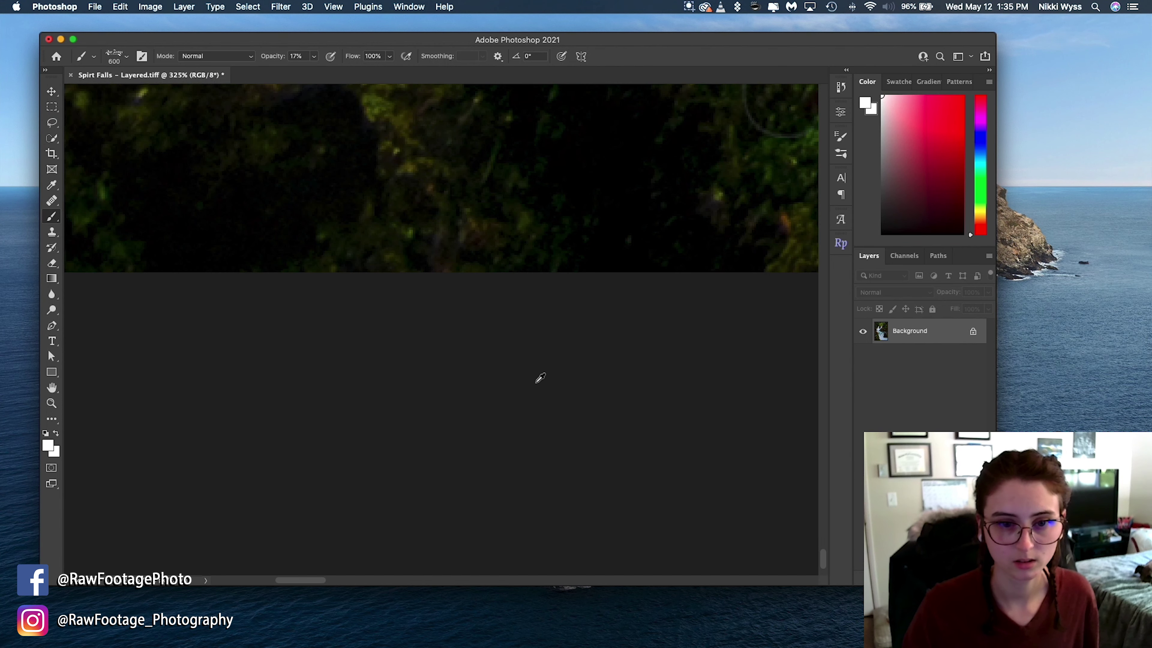
scroll(539, 377, down, 5)
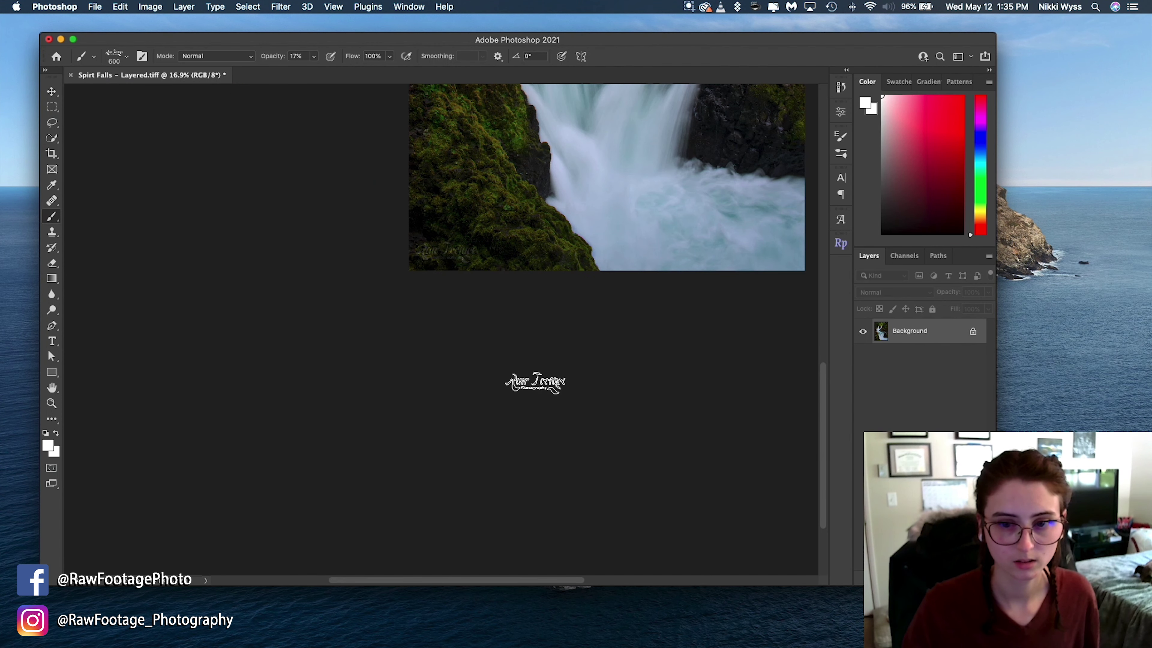
scroll(536, 382, right, 6)
scroll(535, 382, up, 2)
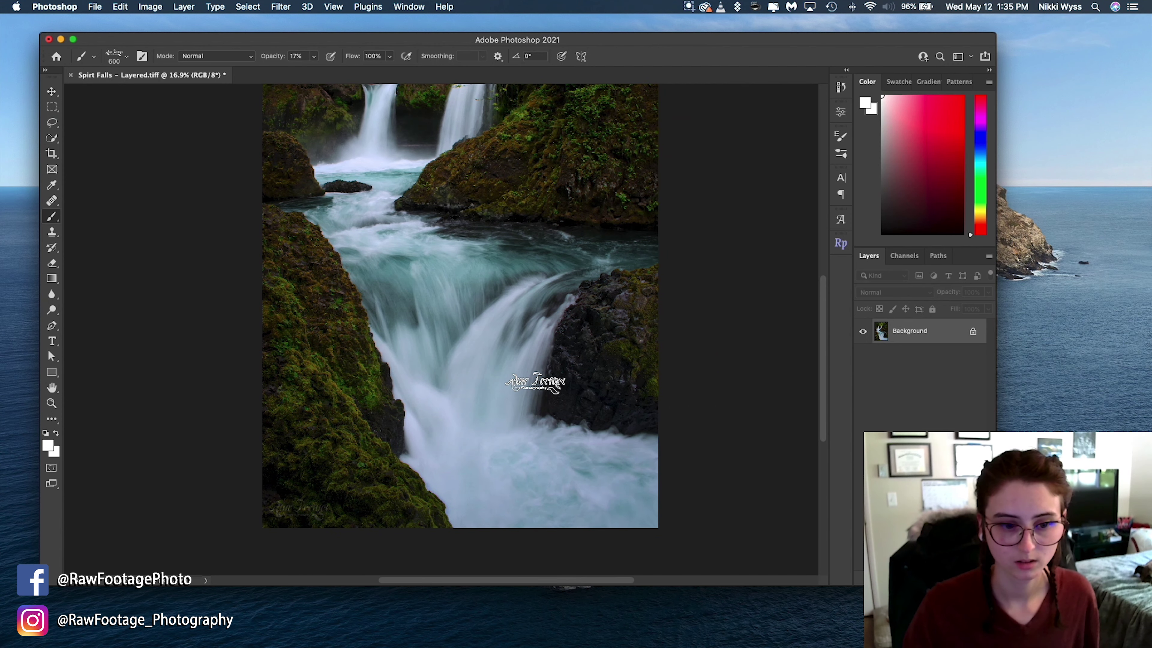
key(alt)
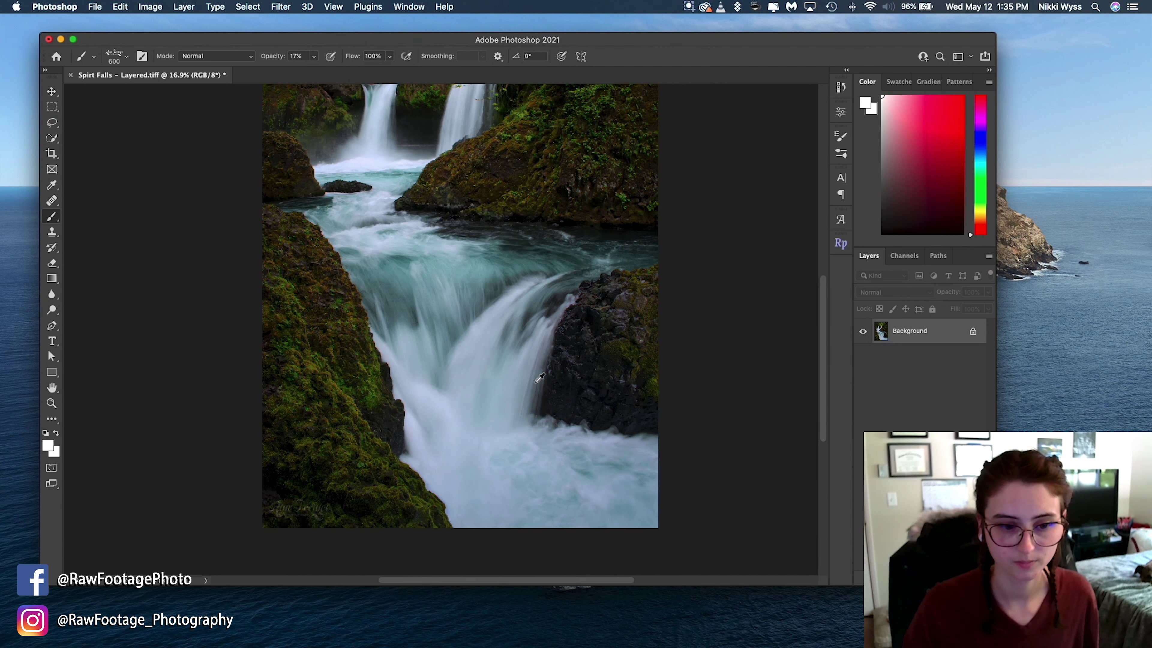
scroll(540, 377, up, 3)
scroll(540, 377, down, 6)
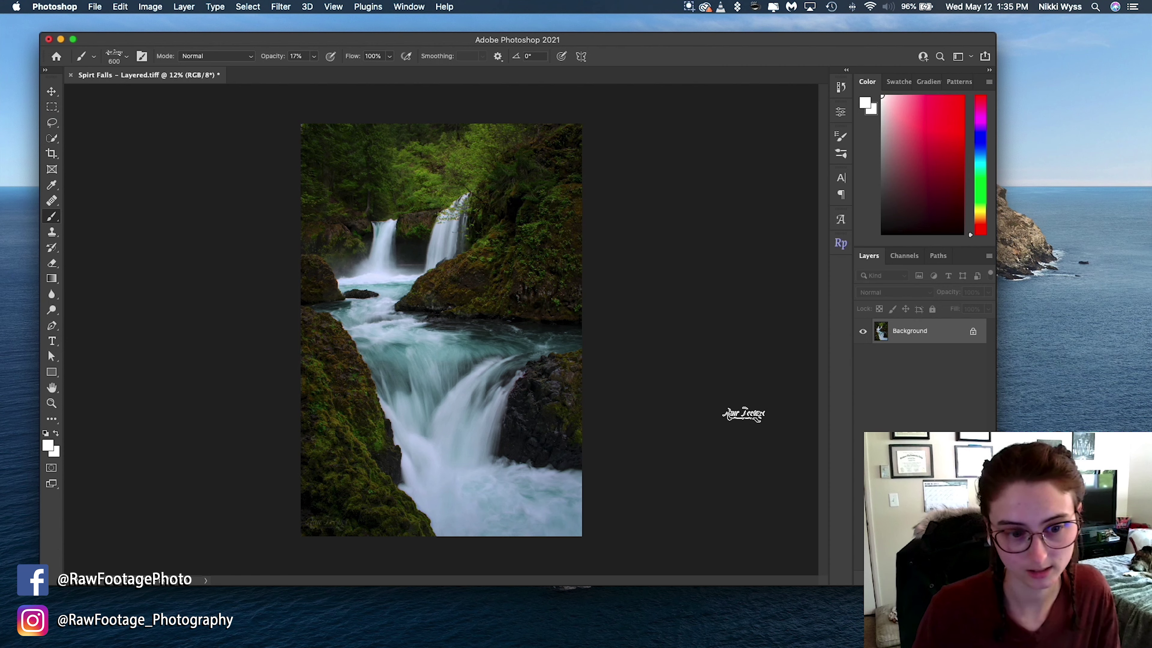
Hide Photoshop and launch Topaz DeNoise AI from the Dock
key(super+h)
mouse_move(536, 644)
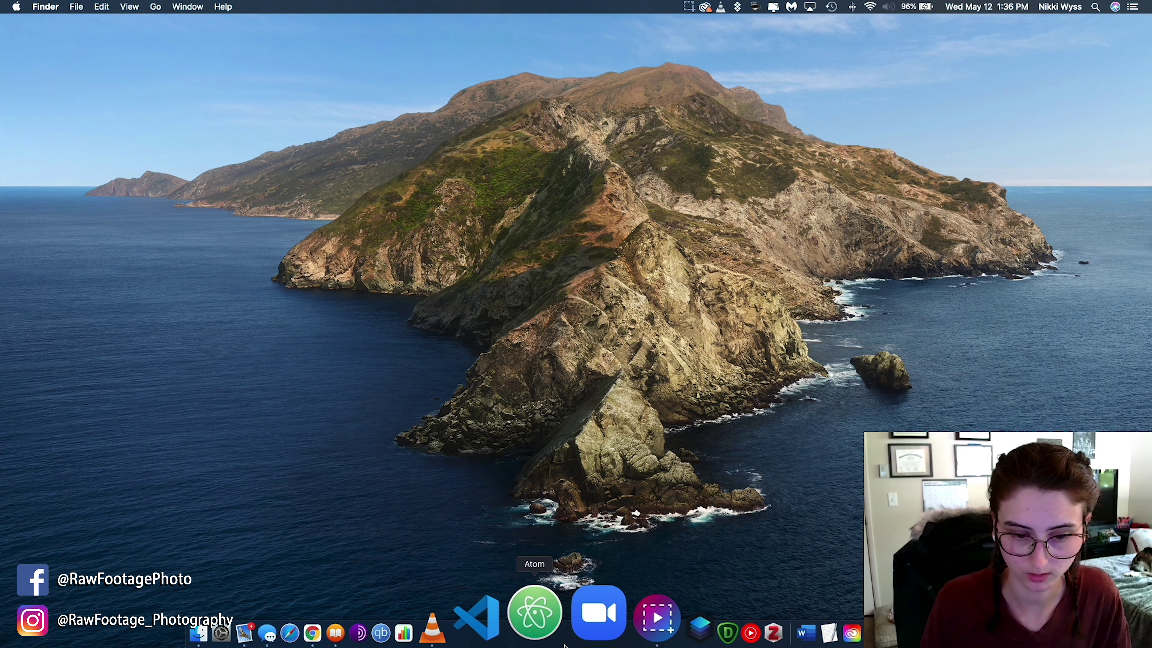
click(644, 620)
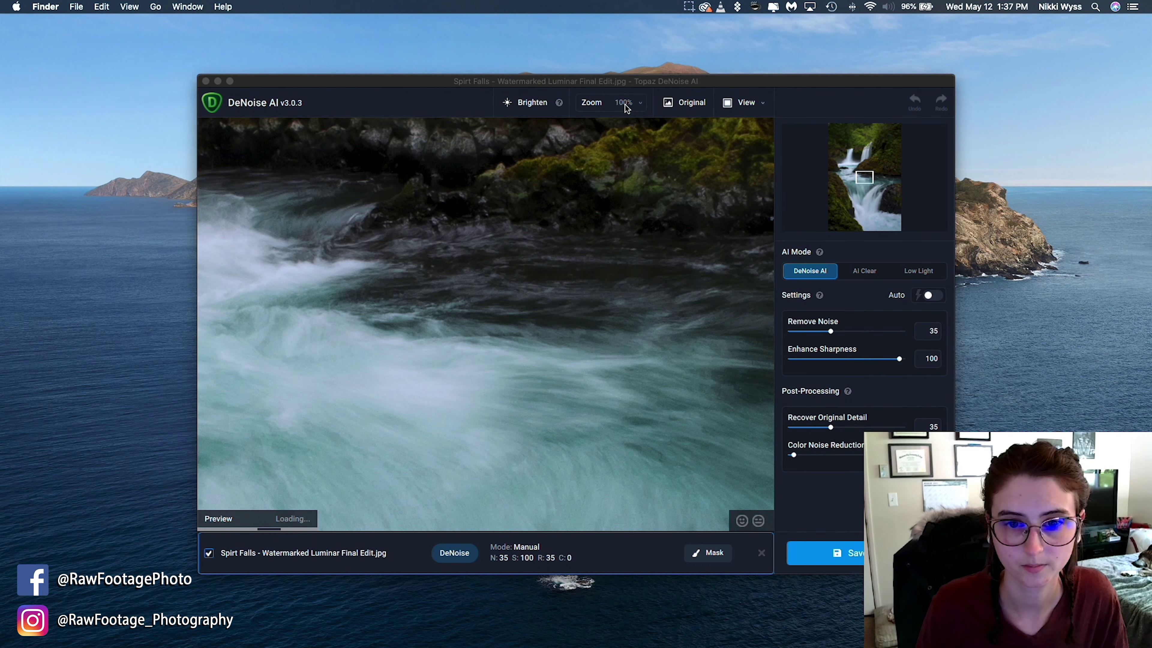
Lower the preview zoom and frame the upper falls and pool in the navigator
click(639, 104)
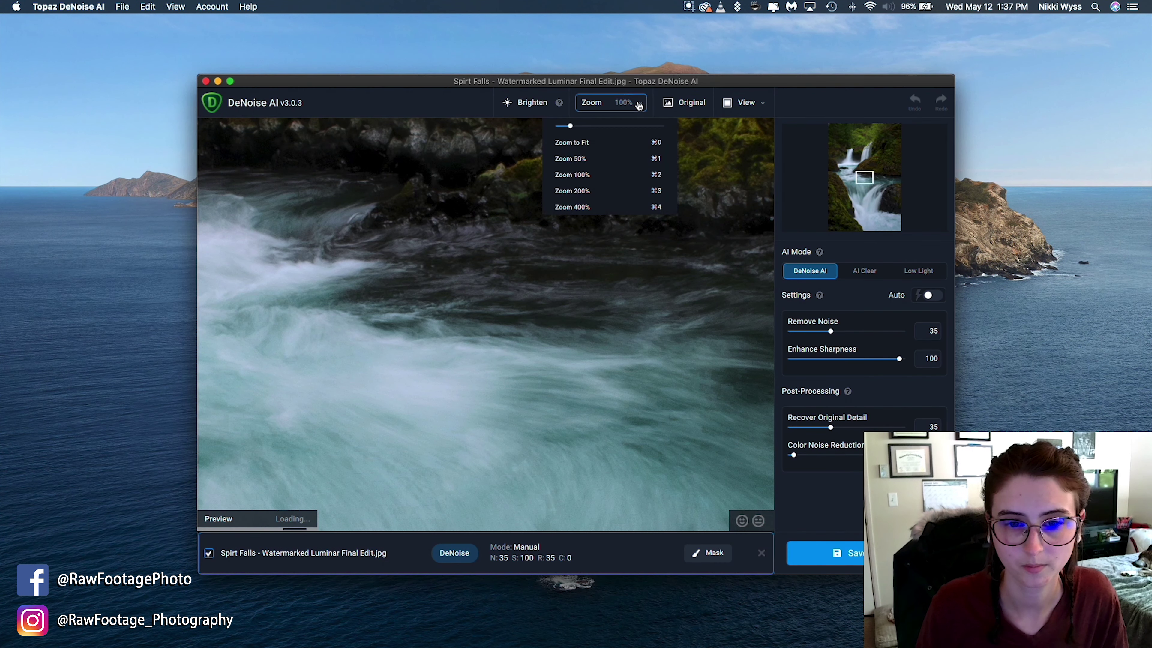
click(570, 128)
drag(570, 129, 564, 132)
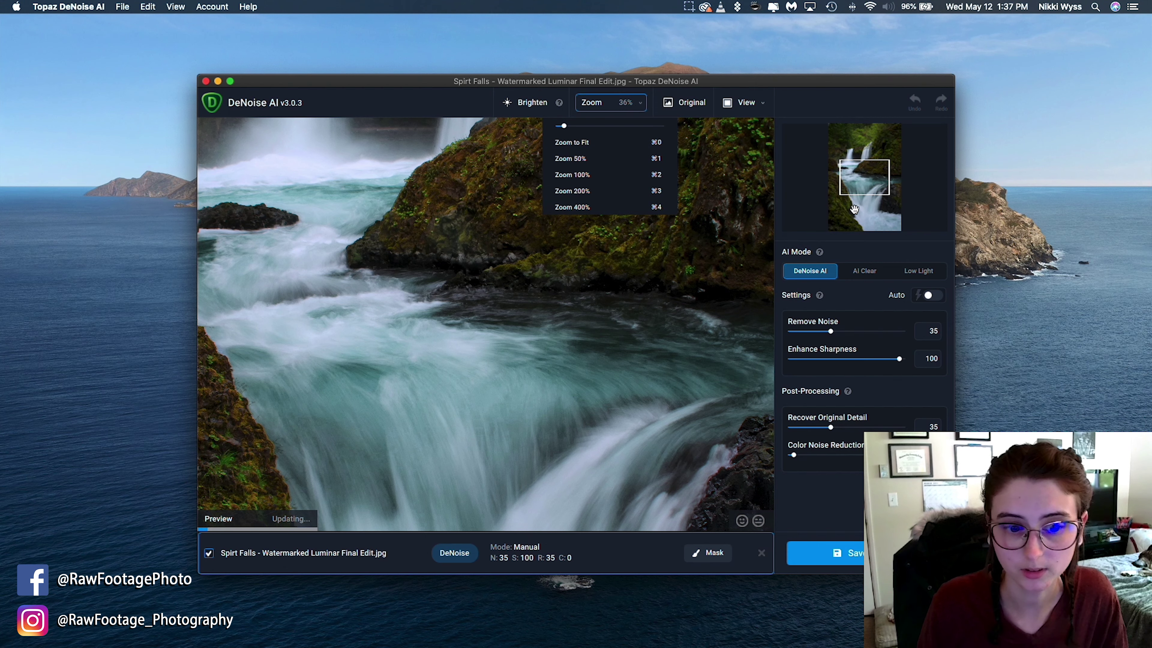
drag(856, 191, 845, 212)
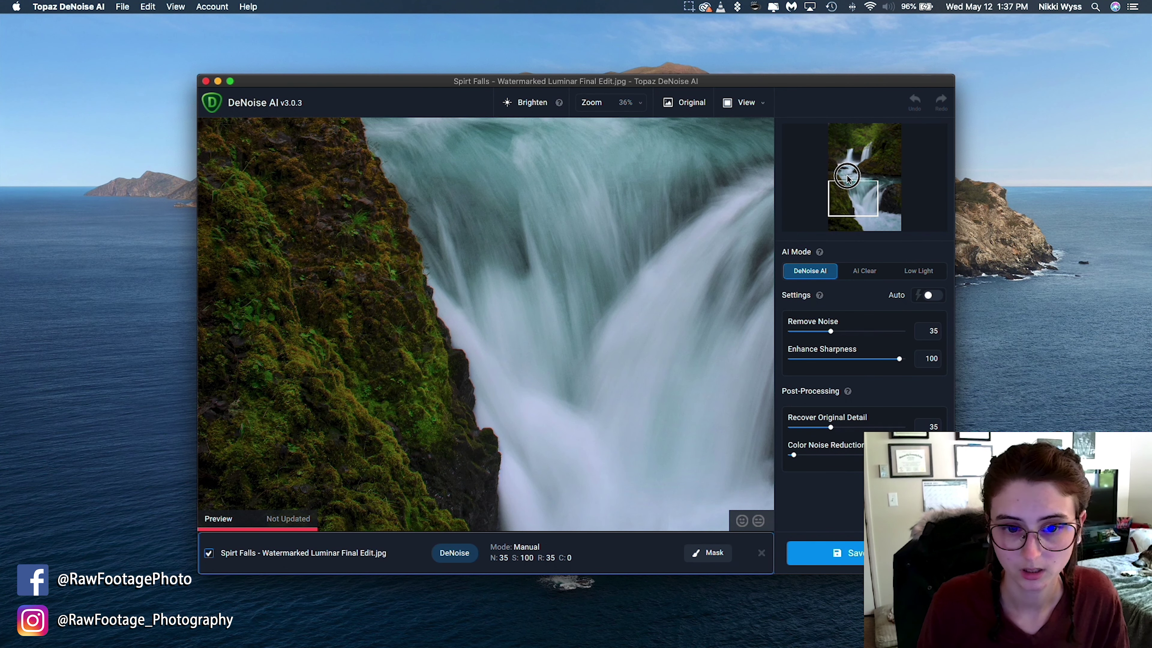
click(847, 177)
drag(845, 176, 836, 174)
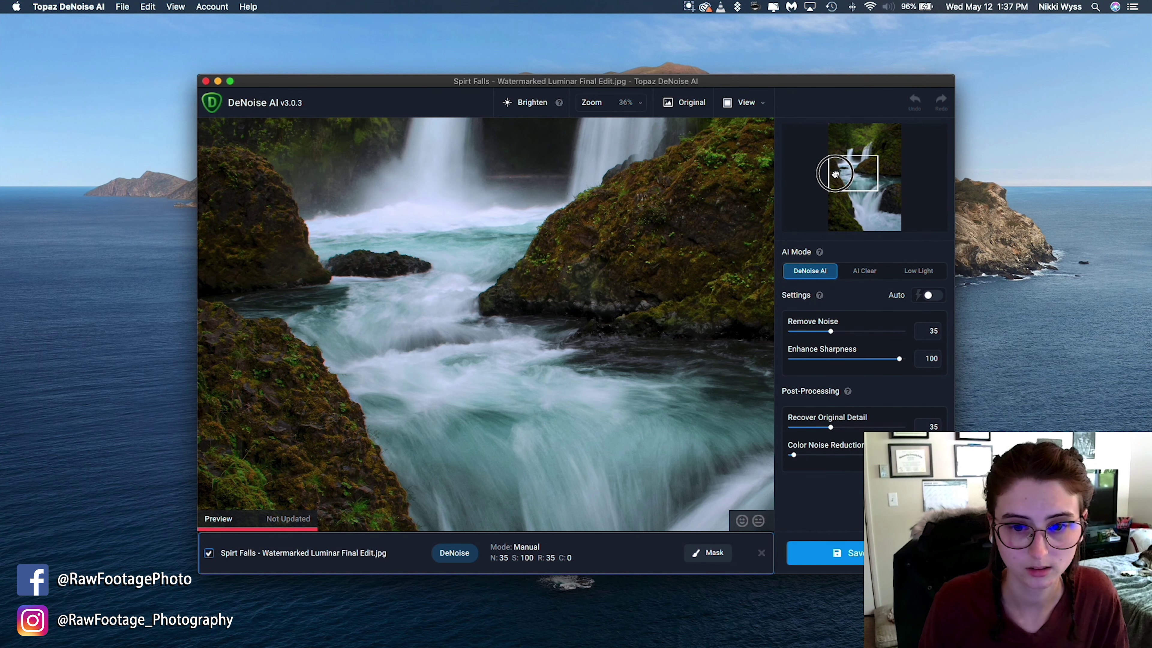
drag(835, 174, 835, 172)
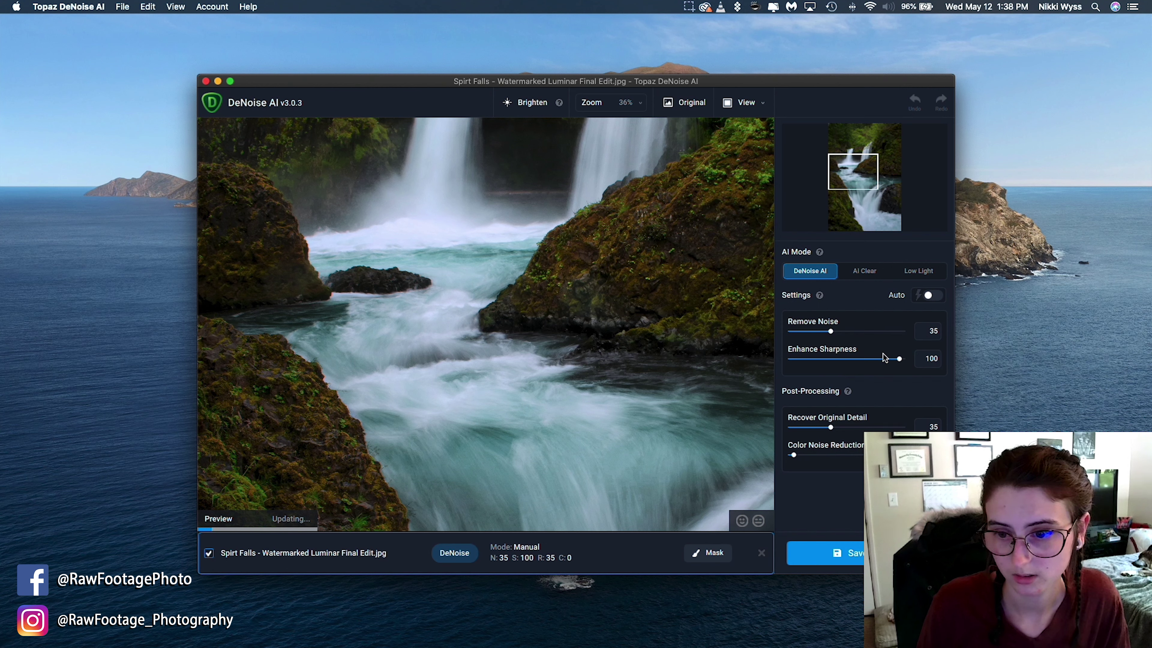
Lower Enhance Sharpness to 75 and Recover Original Detail to 25
drag(899, 359, 872, 368)
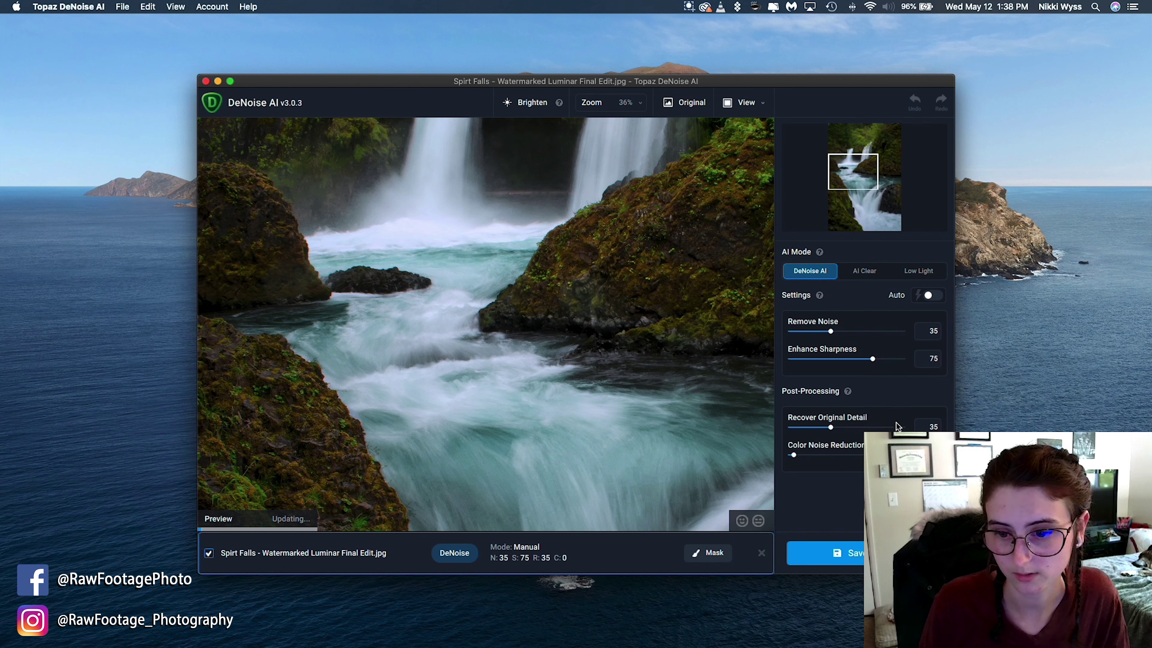
drag(832, 430, 820, 430)
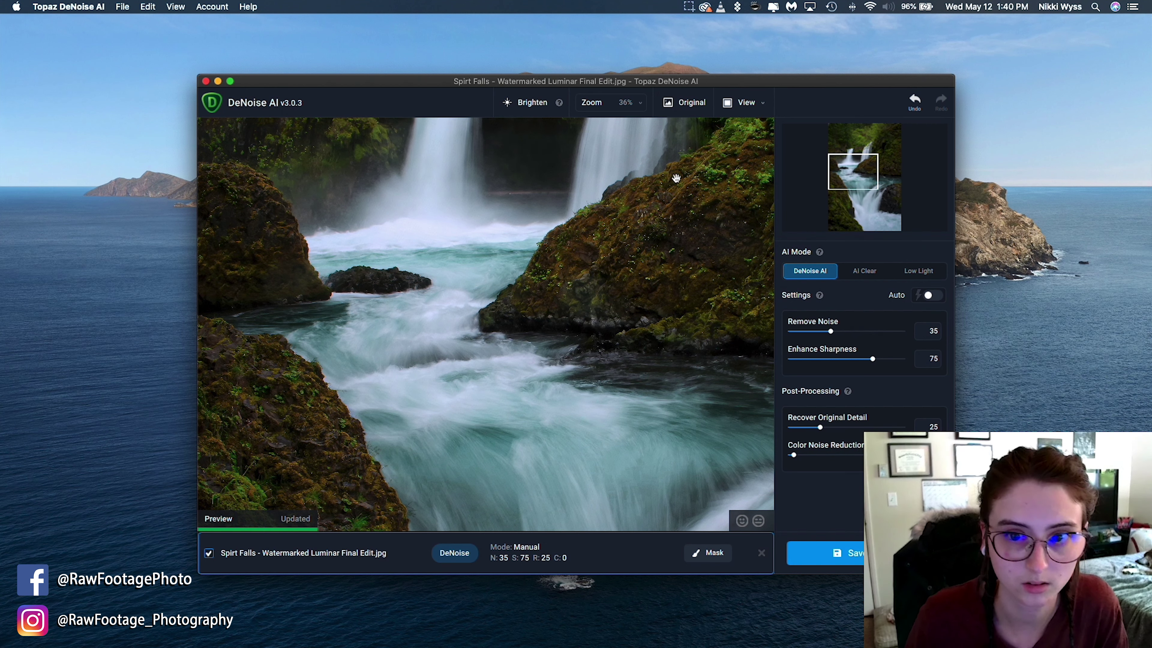
click(688, 104)
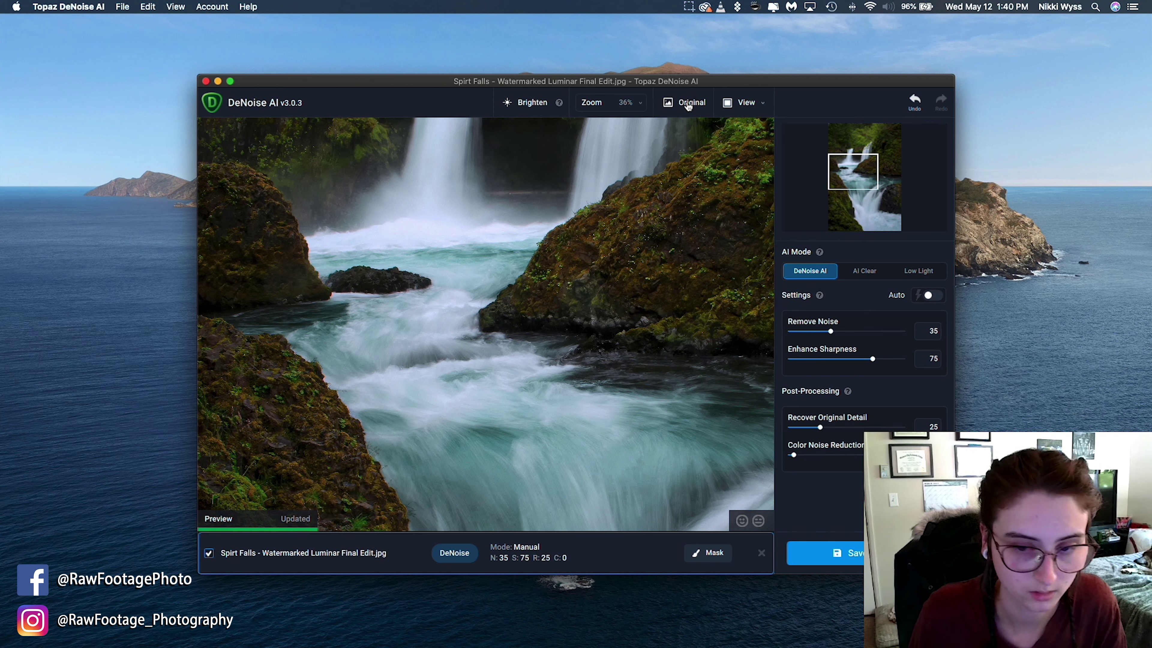
click(688, 104)
Compare against the original, then switch the denoising mode to AI Clear
click(688, 104)
click(688, 104)
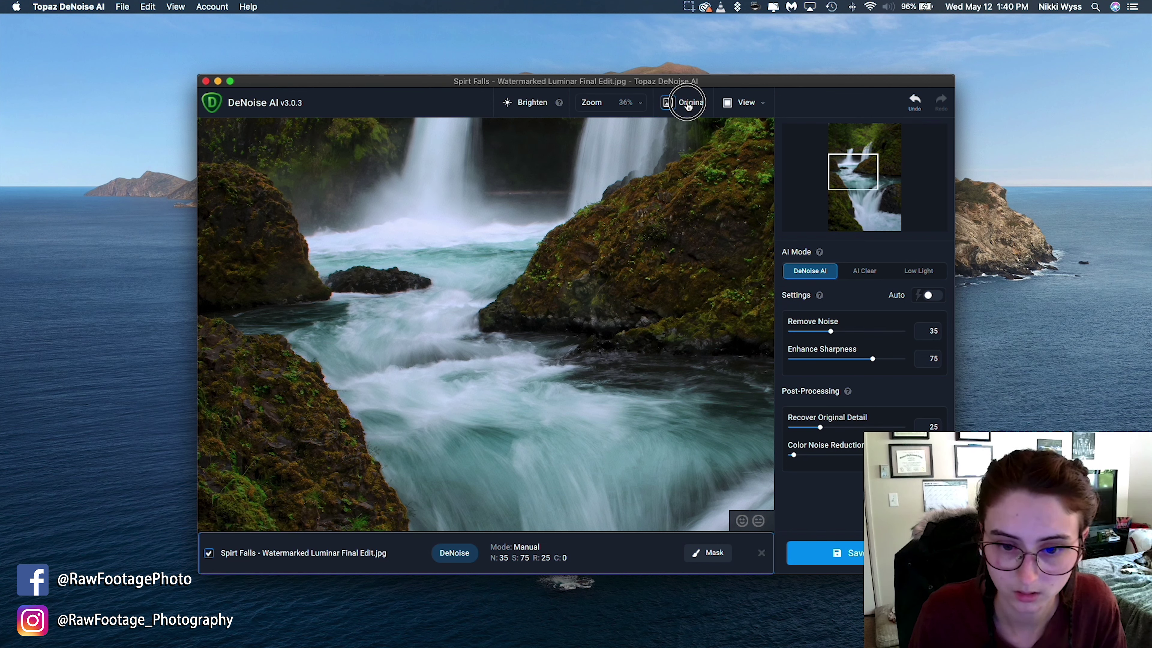
click(688, 104)
click(688, 105)
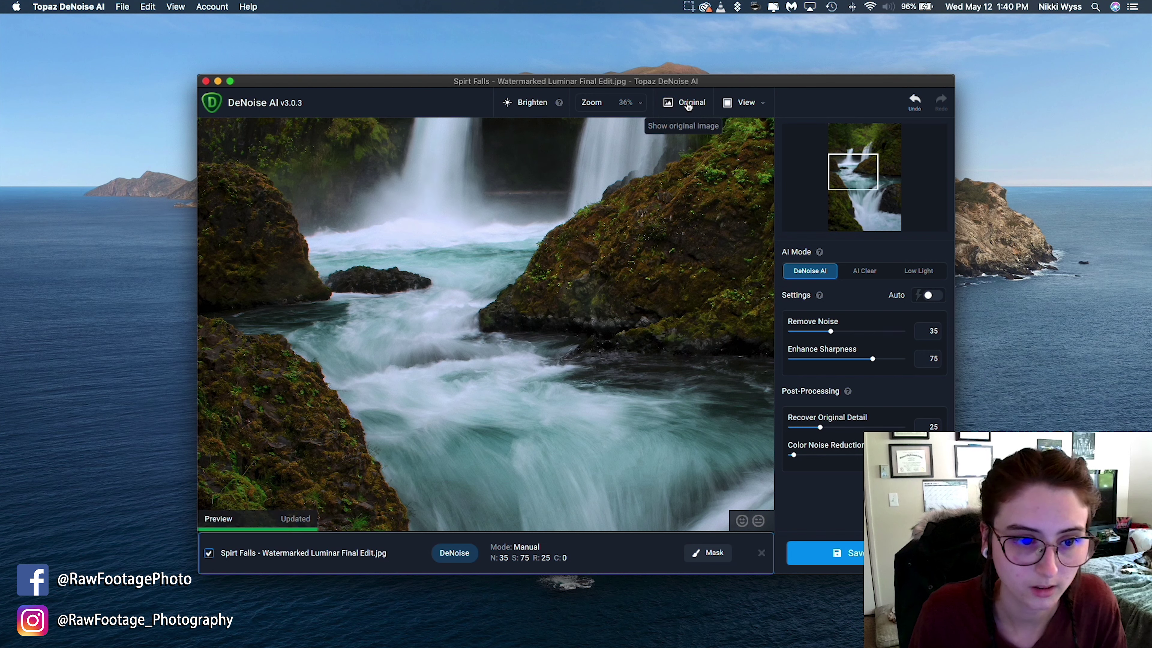
click(688, 105)
click(688, 104)
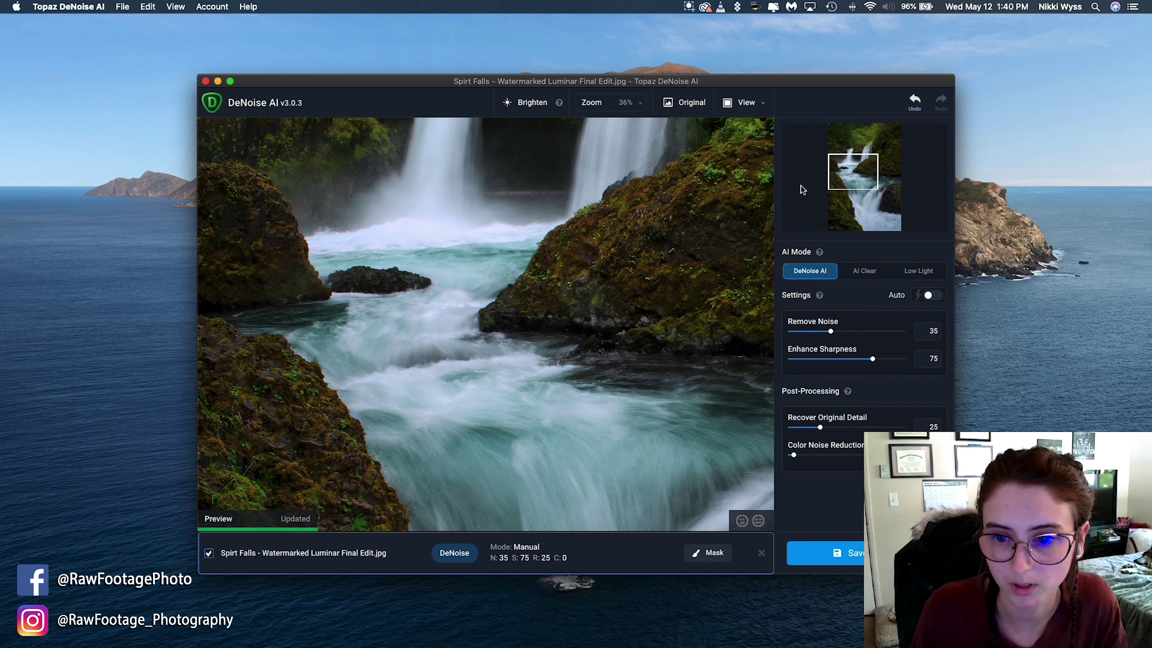
click(865, 271)
Set Remove Noise to Med and Recover Original Detail to 15, comparing with the original
click(895, 329)
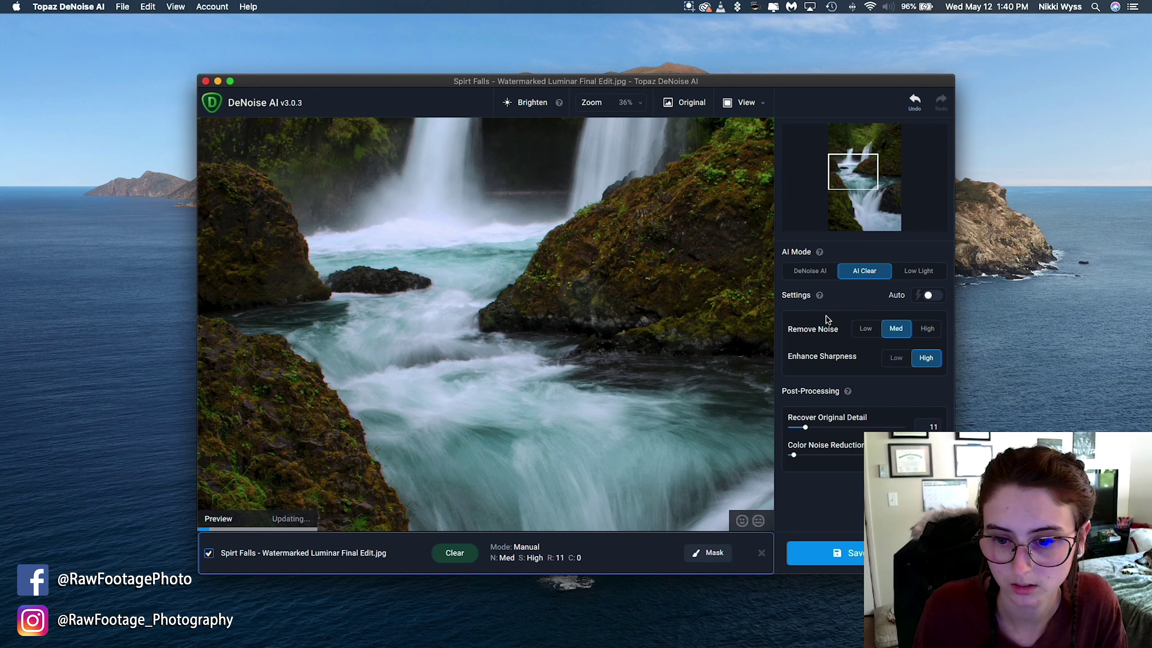
drag(805, 428, 810, 429)
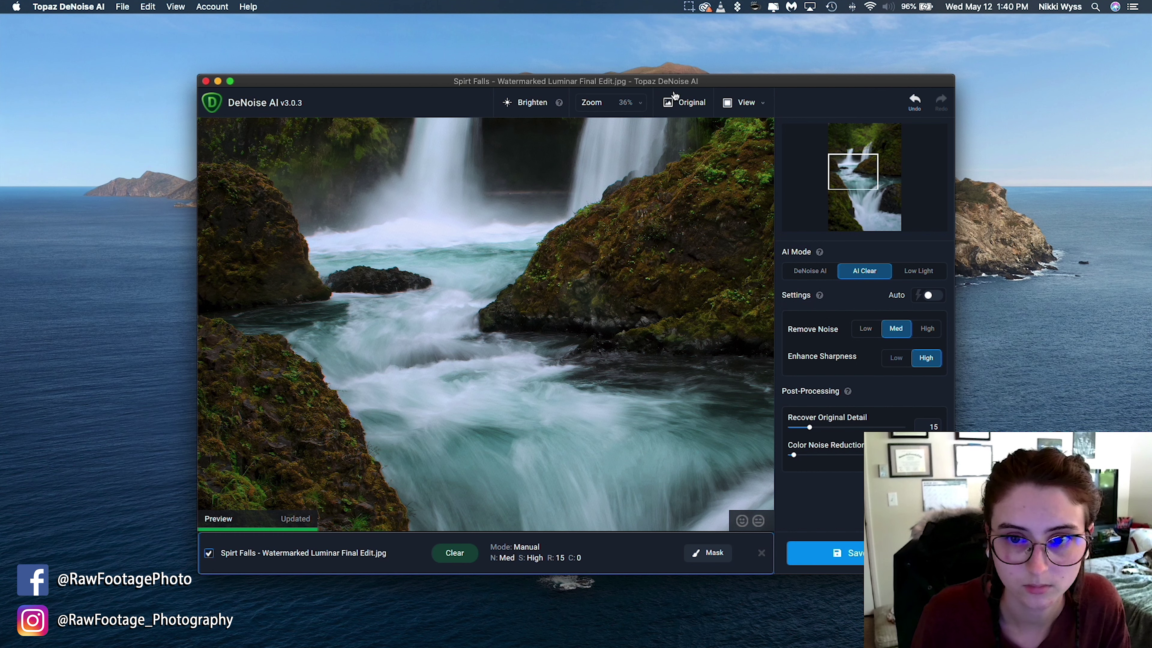
click(696, 106)
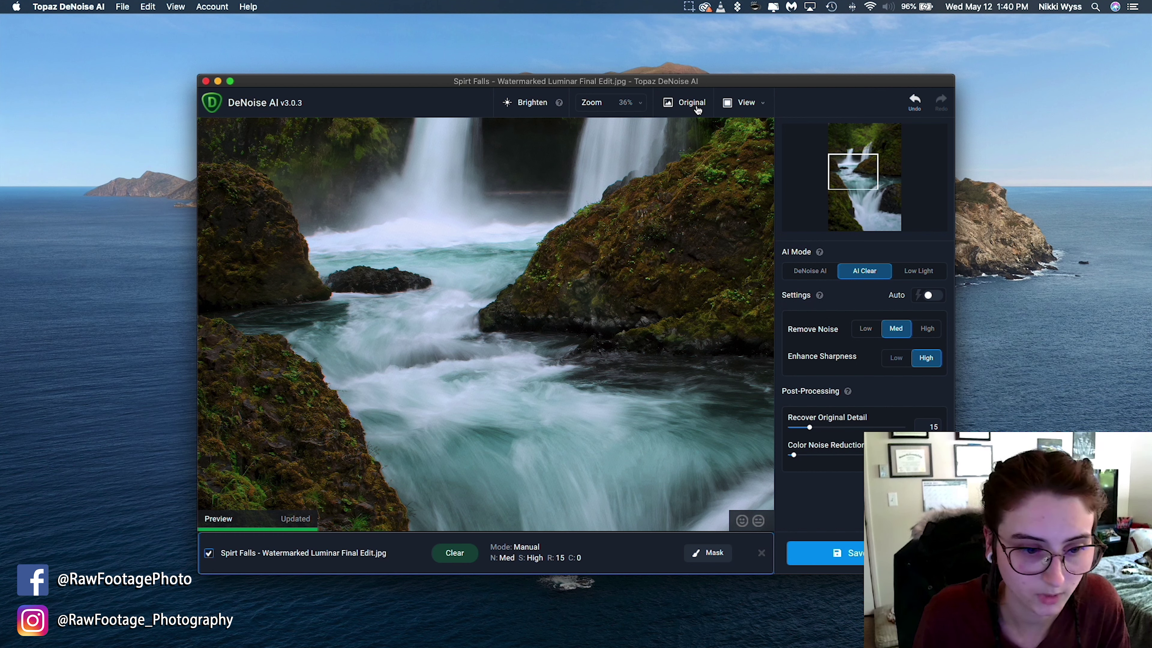
click(696, 107)
click(698, 108)
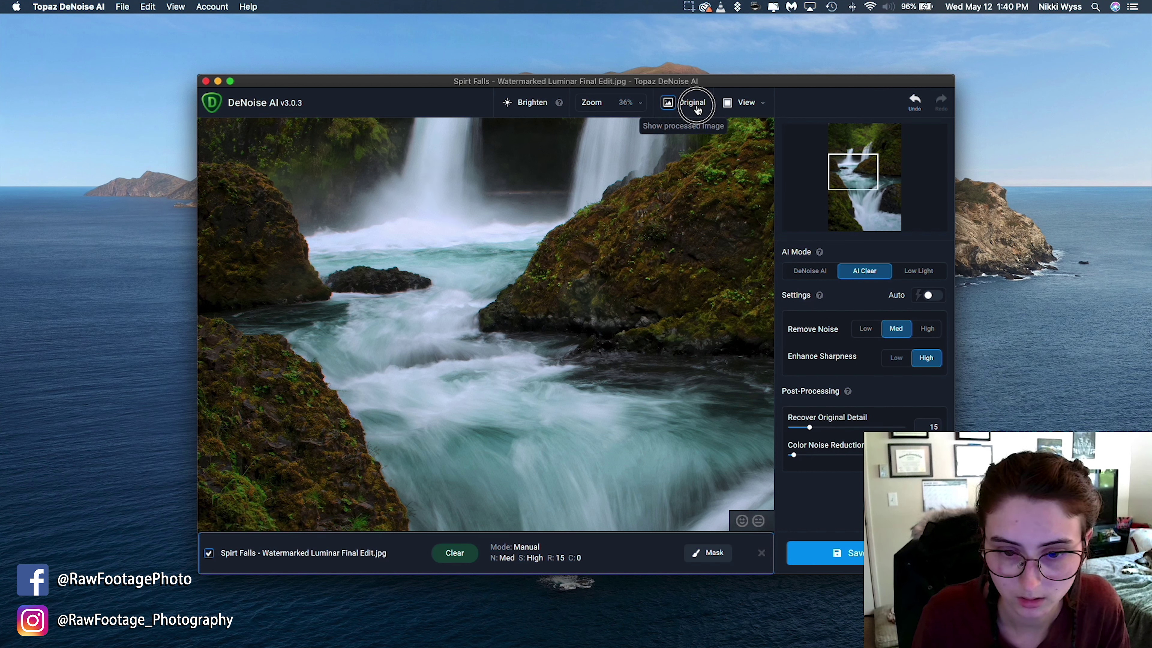
click(697, 108)
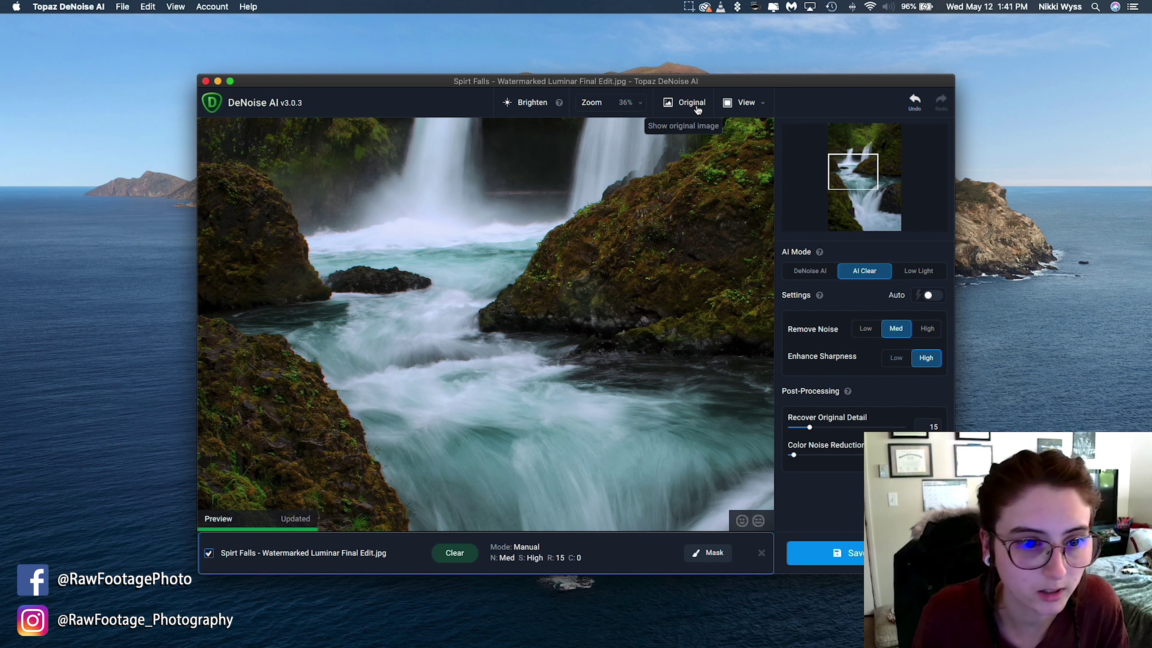
click(697, 108)
click(697, 108)
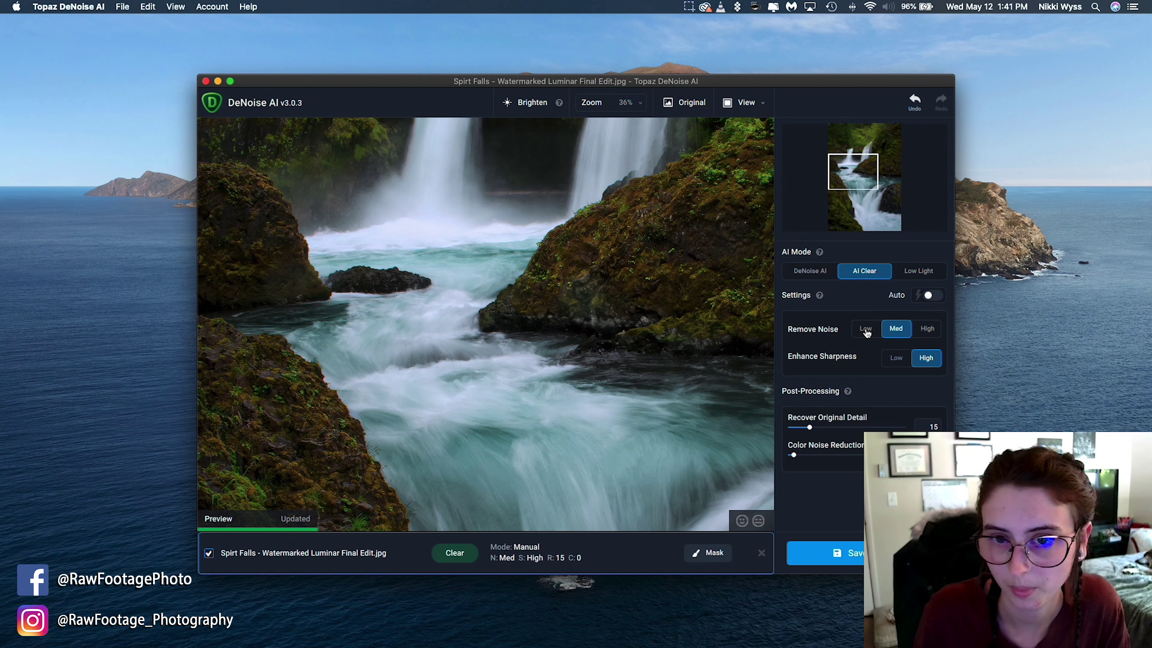
Try Enhance Sharpness Low and compare it with the unprocessed original
click(898, 358)
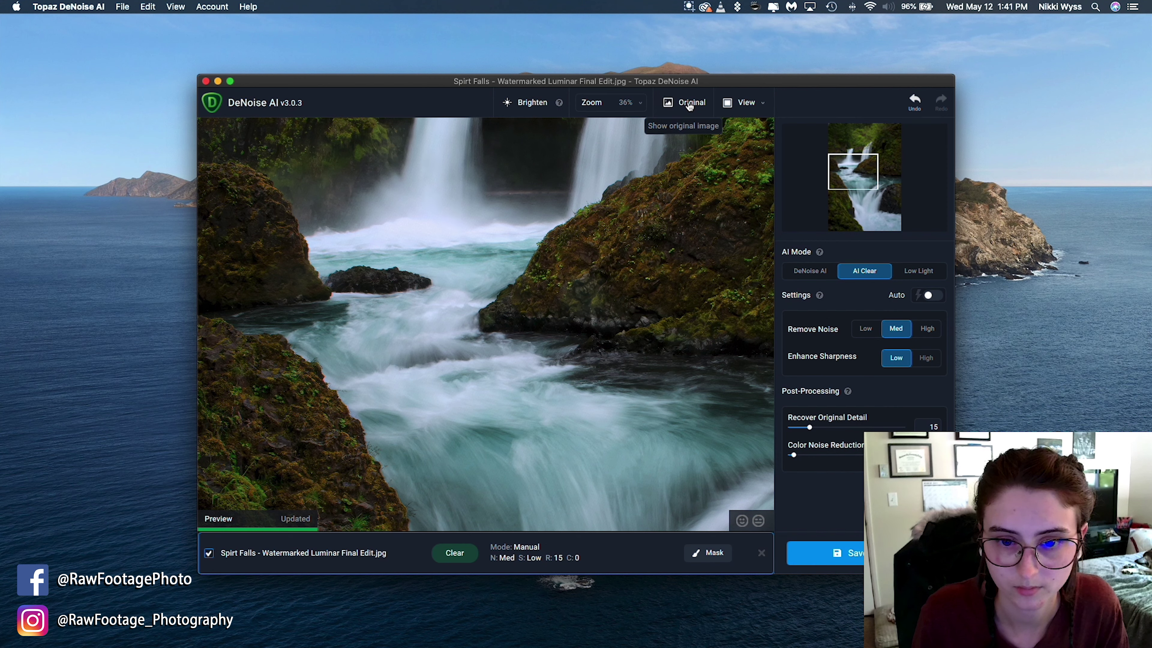
click(689, 104)
click(689, 104)
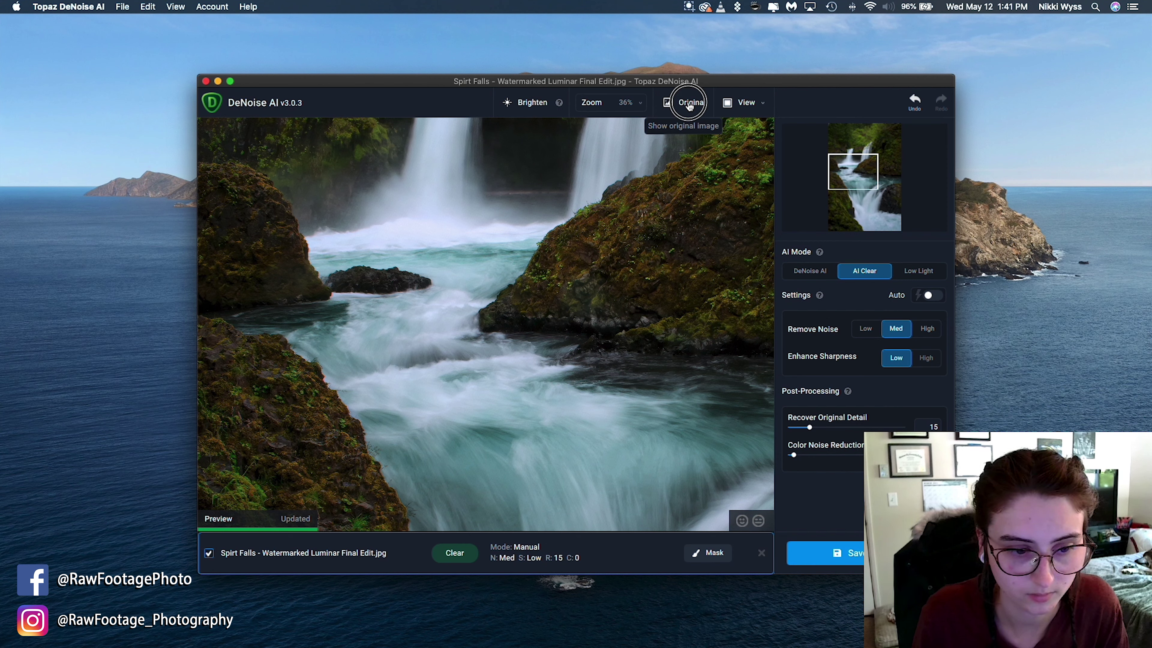
click(689, 104)
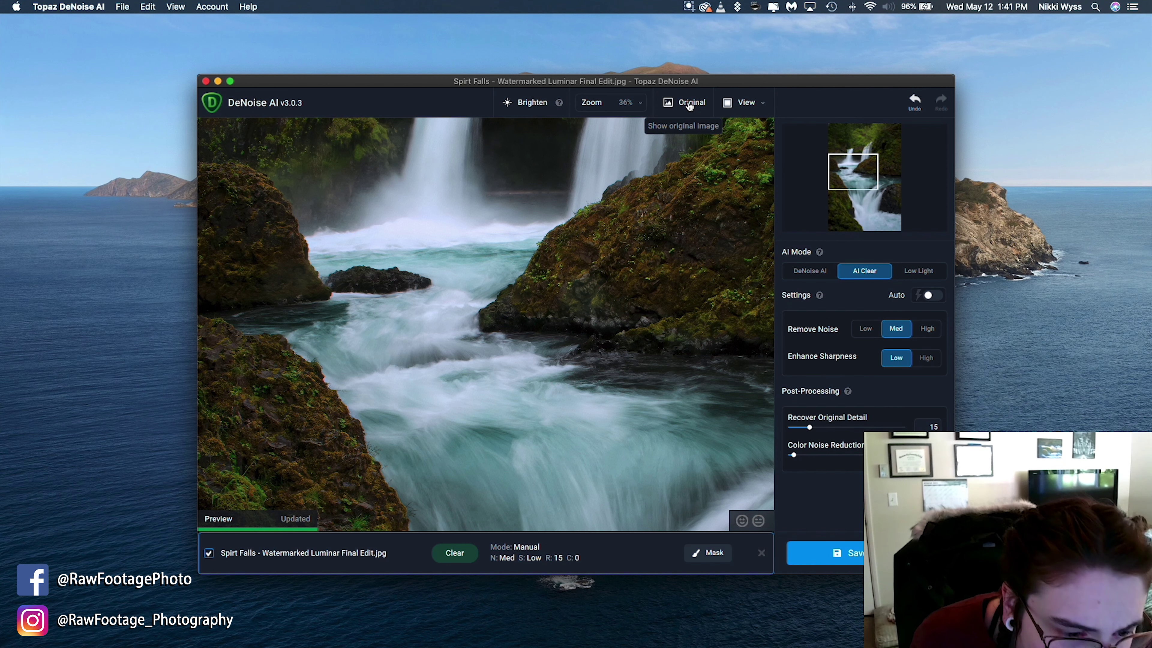
Set Enhance Sharpness back to High and Remove Noise to High, then compare with the original
click(926, 358)
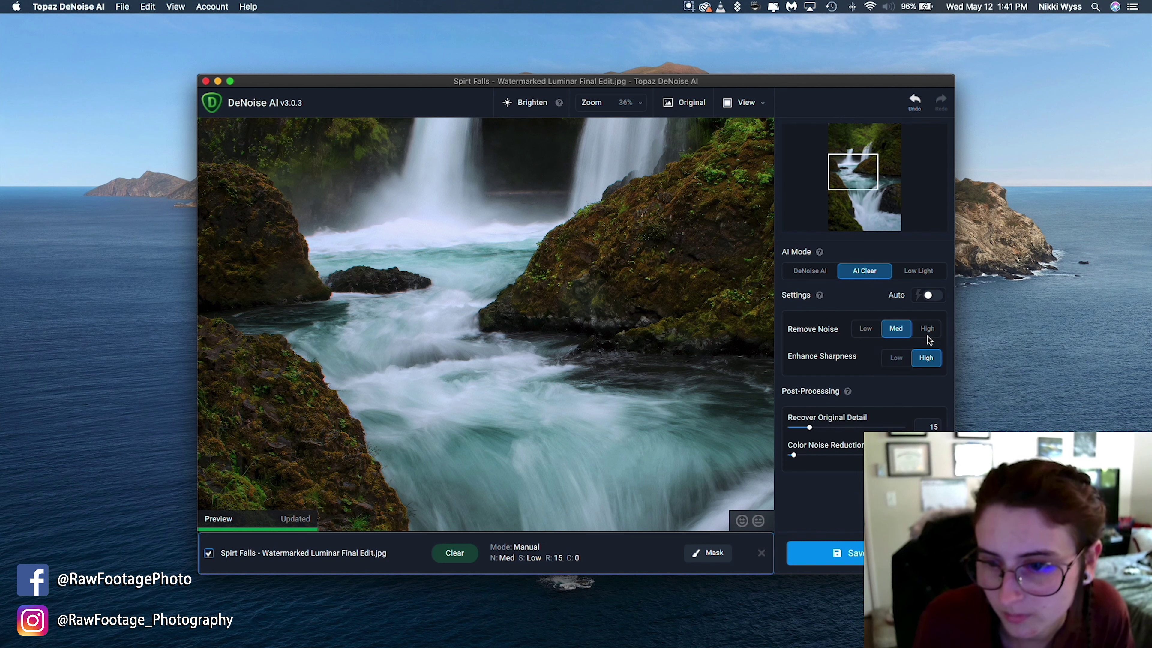
click(924, 330)
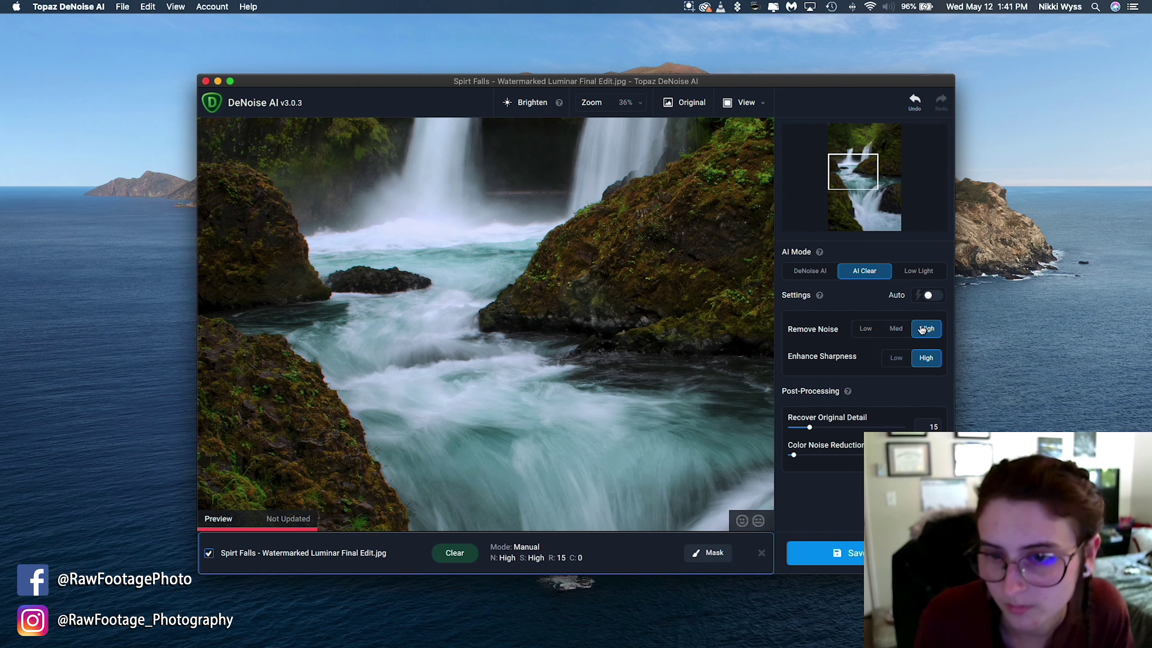
click(685, 109)
click(685, 111)
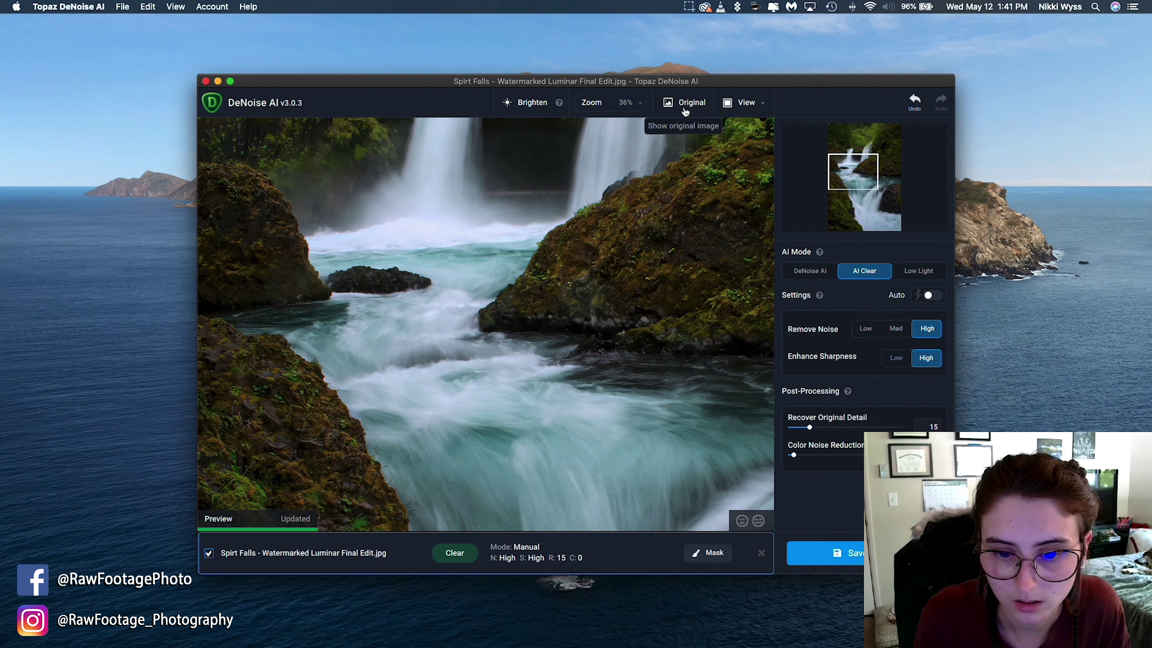
click(685, 111)
click(685, 110)
click(685, 111)
click(685, 110)
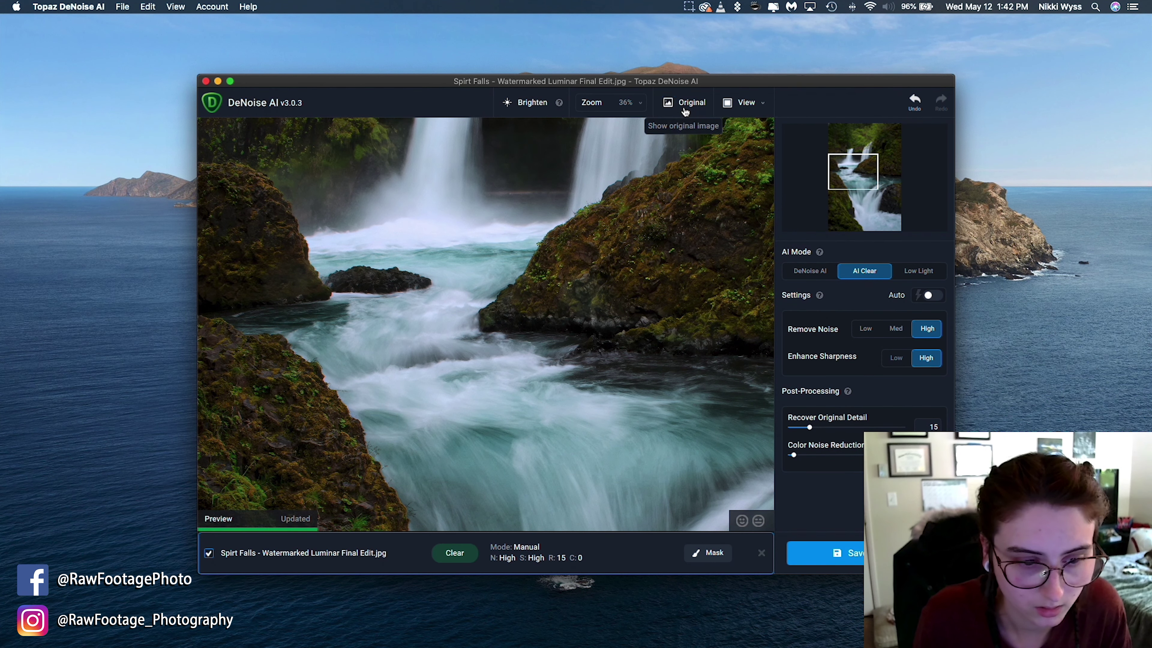
click(685, 110)
click(685, 111)
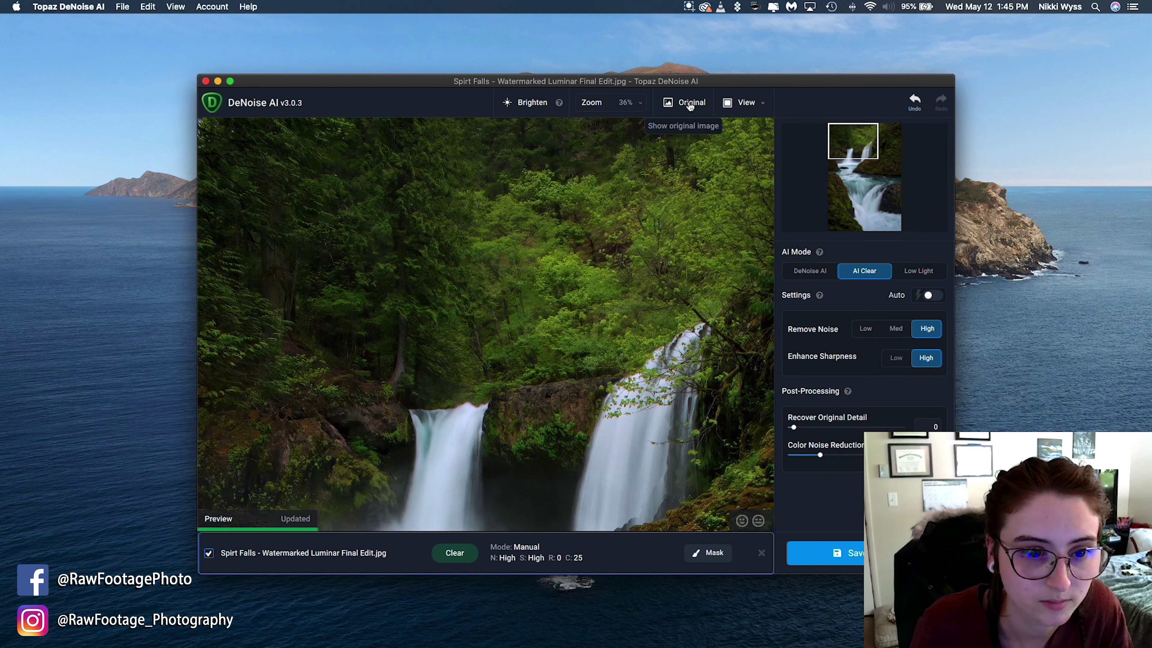
After a quick look at the original, set Enhance Sharpness to Low
click(690, 105)
click(689, 106)
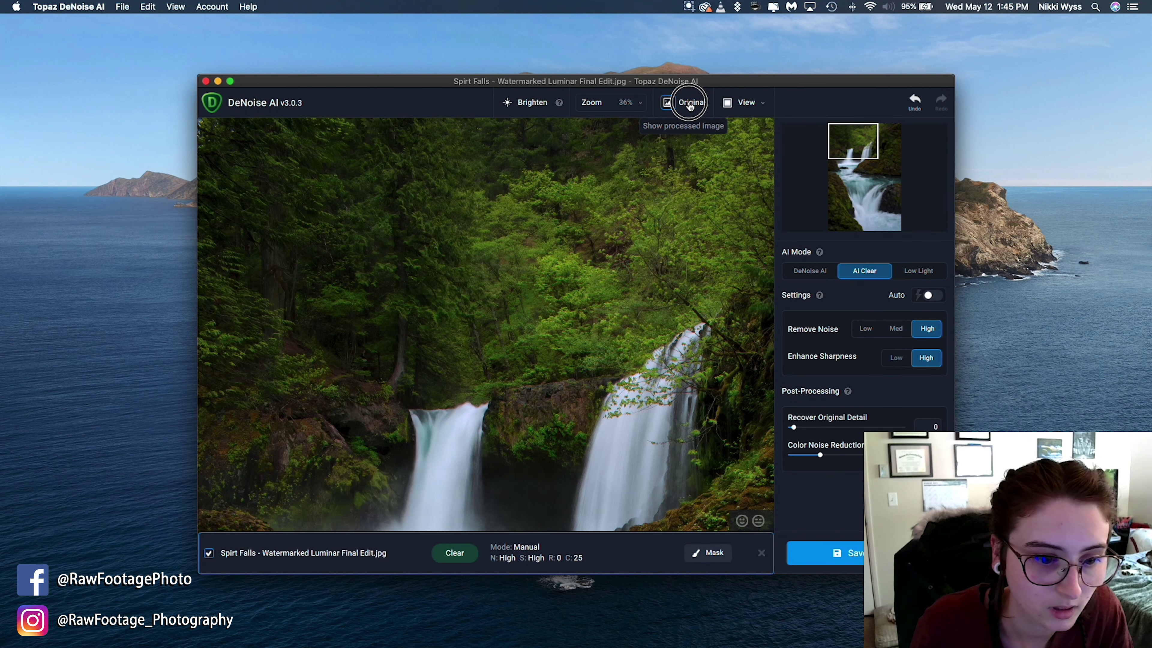
click(690, 105)
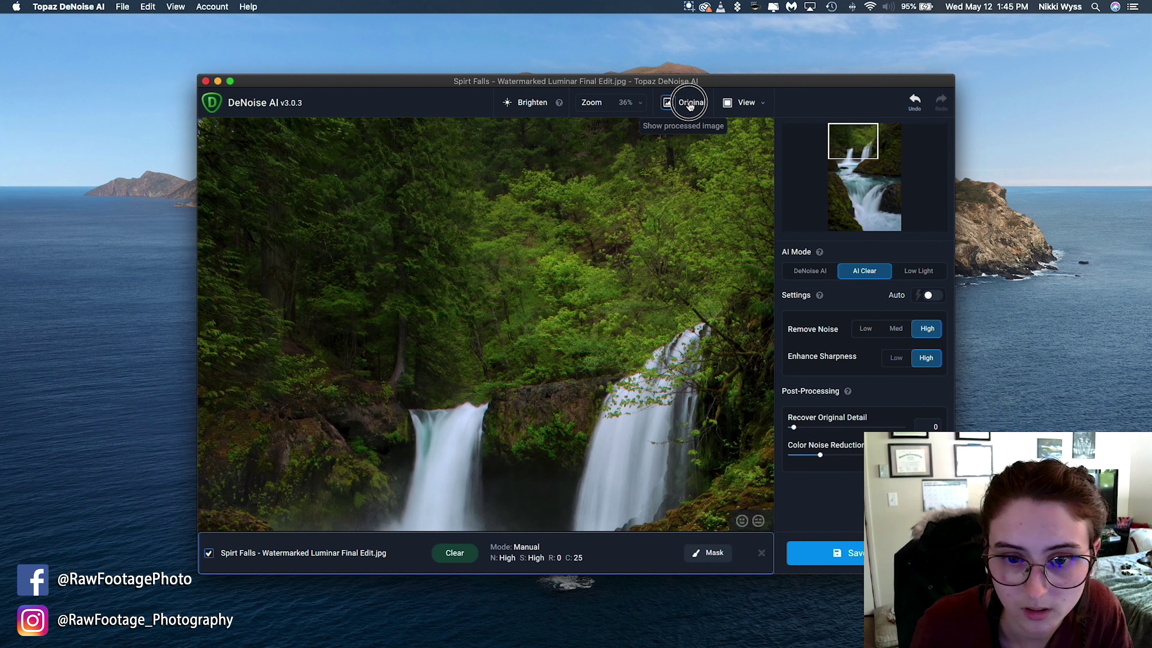
click(896, 357)
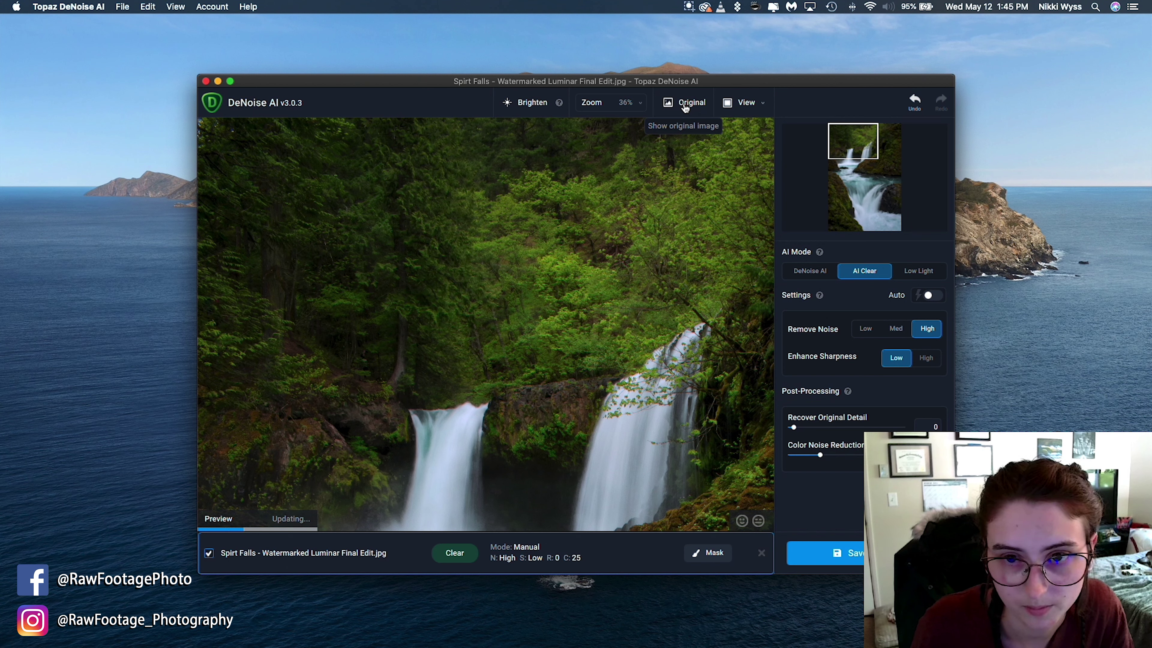
mouse_move(820, 253)
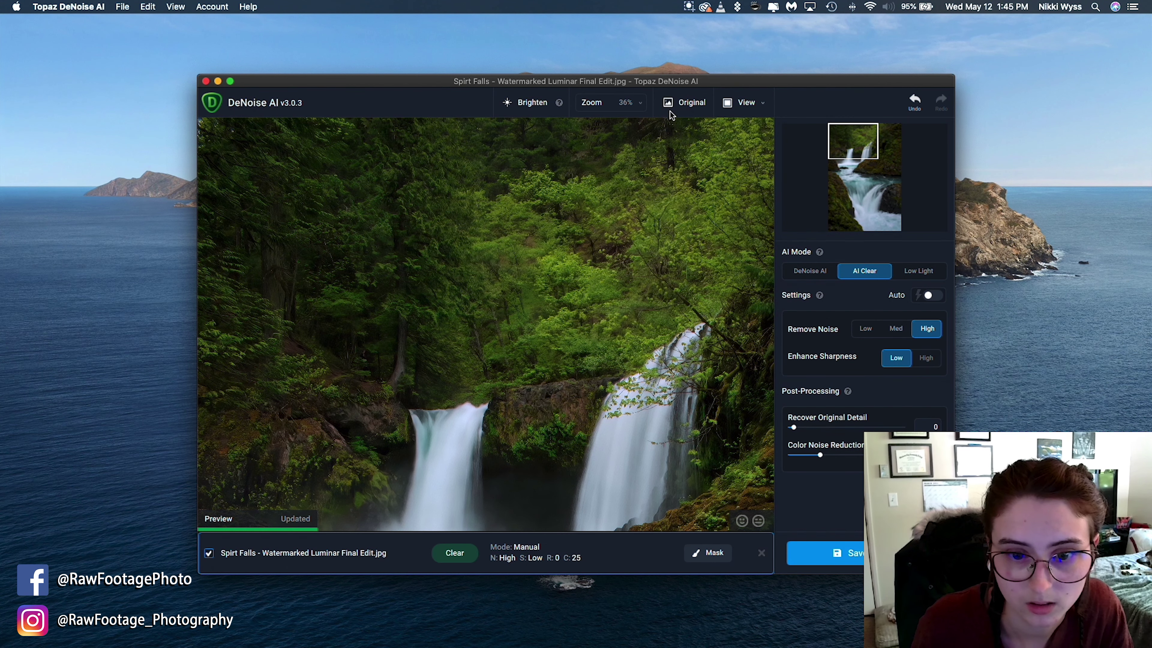
Flip between the original and the Low-sharpness AI Clear result to compare them
click(688, 105)
click(688, 106)
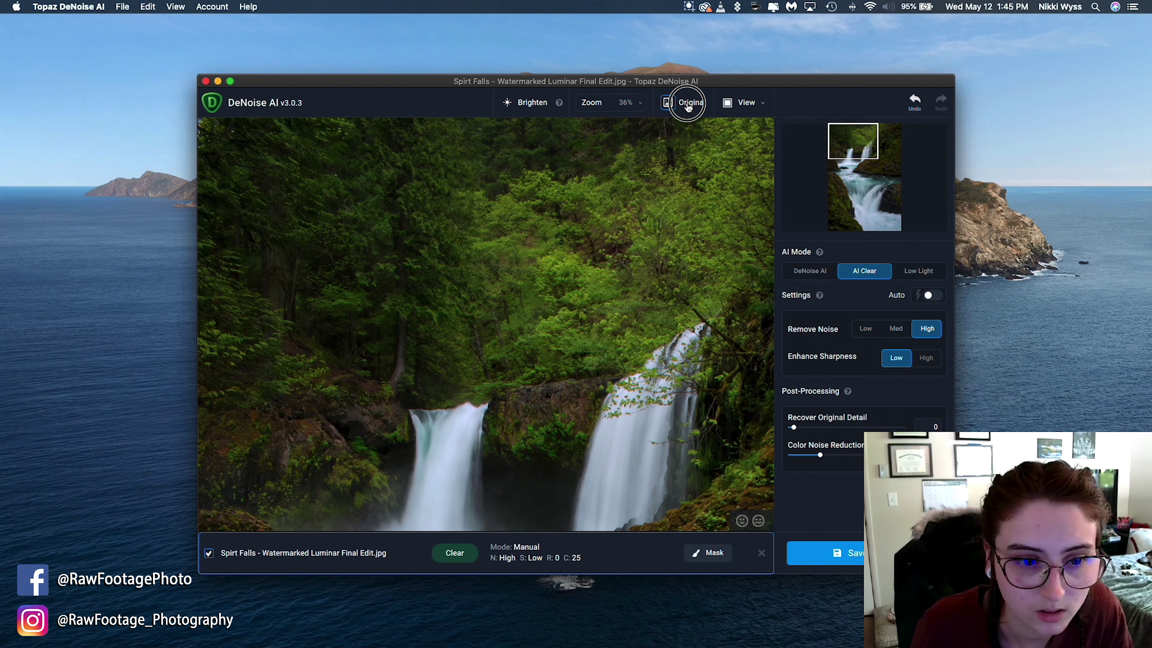
click(688, 105)
click(688, 105)
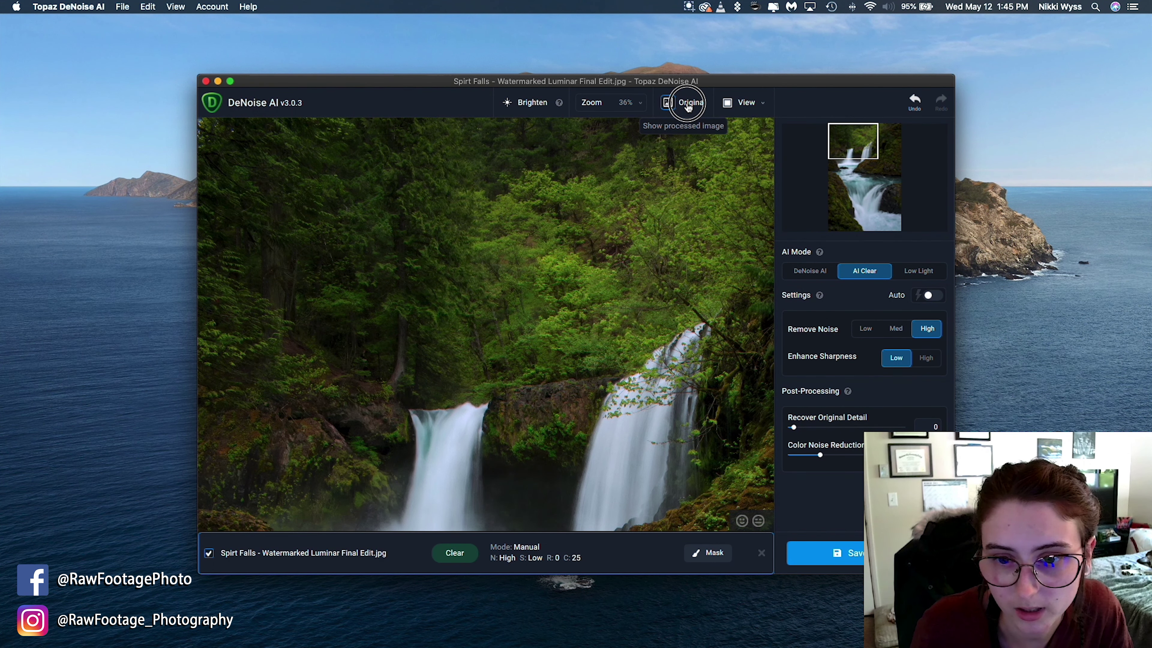
click(688, 106)
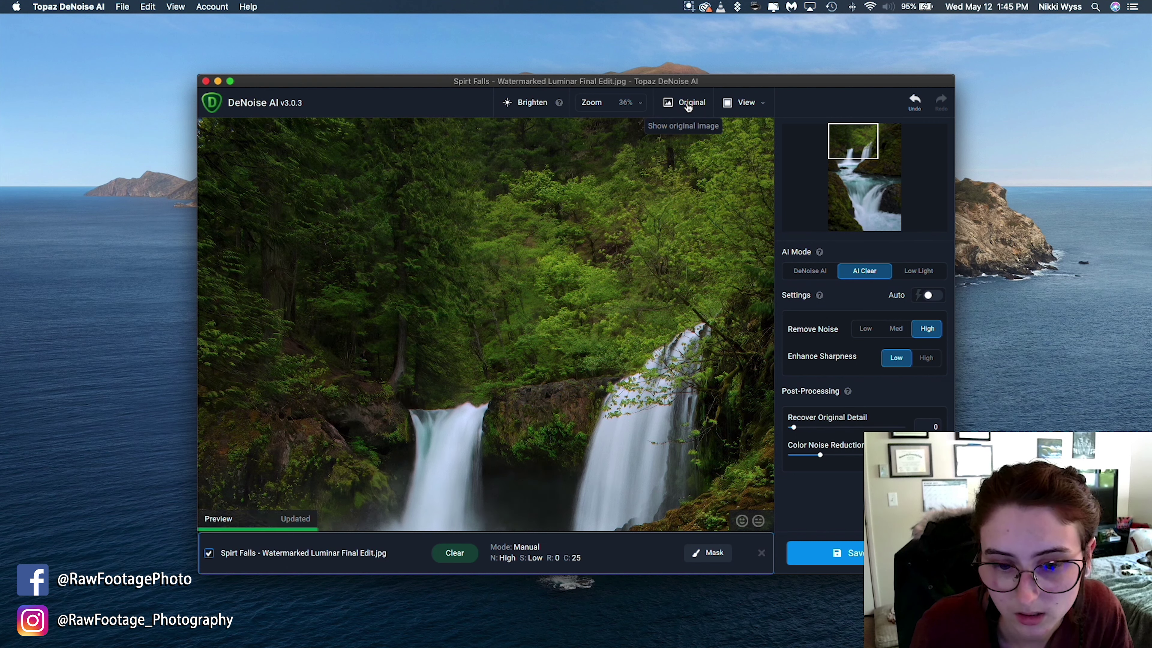
click(688, 106)
click(688, 105)
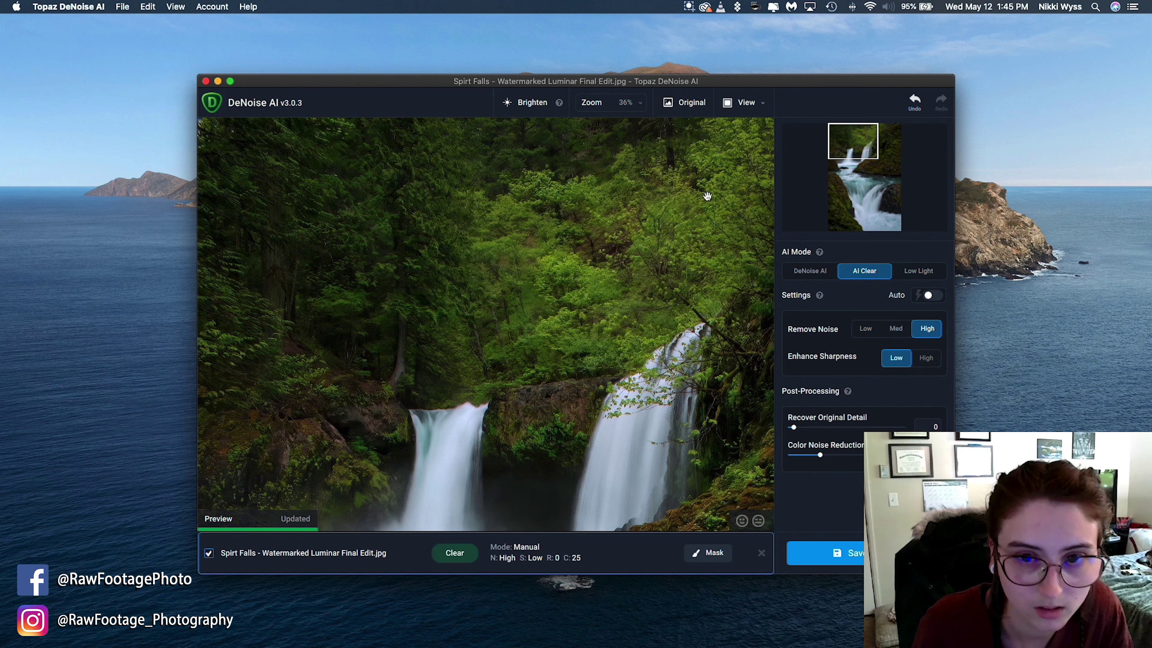
click(686, 105)
click(686, 106)
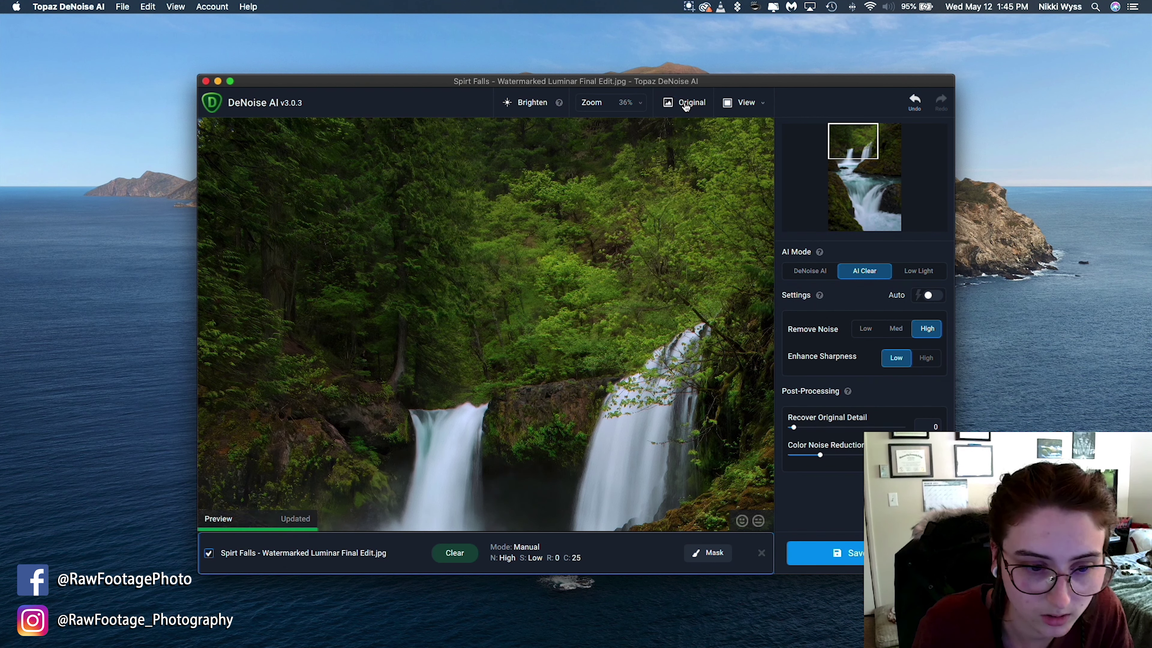
click(685, 105)
click(685, 106)
click(686, 105)
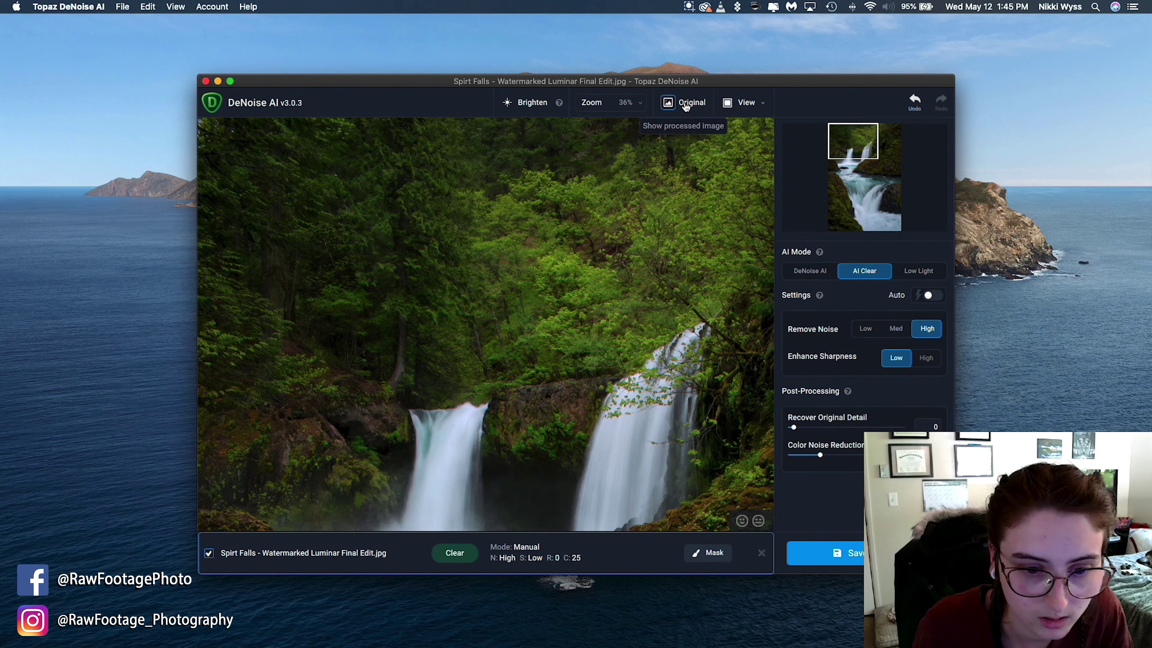
click(686, 105)
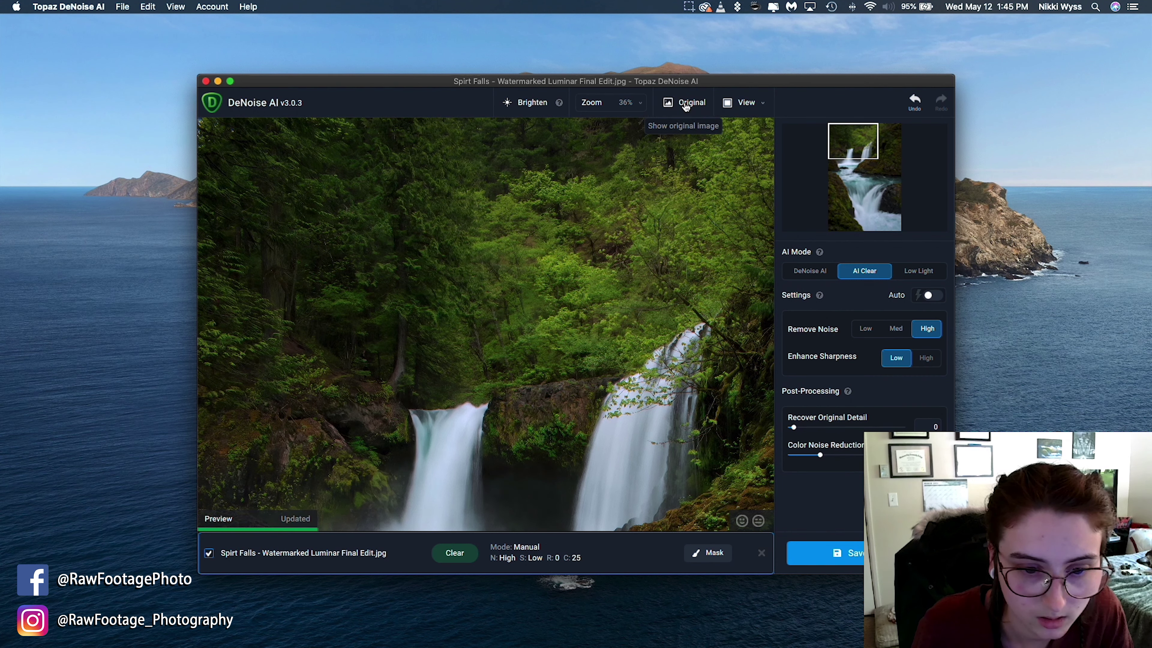
Set Remove Noise to Med and lower Color Noise Reduction to 20
click(896, 329)
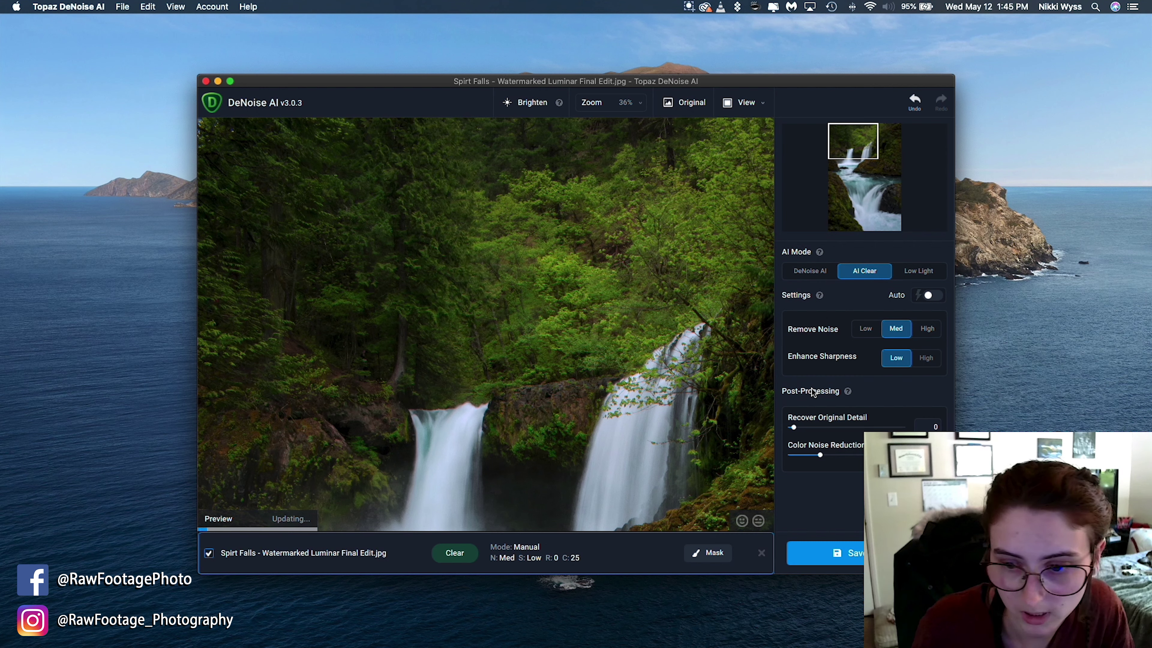
drag(819, 457, 816, 462)
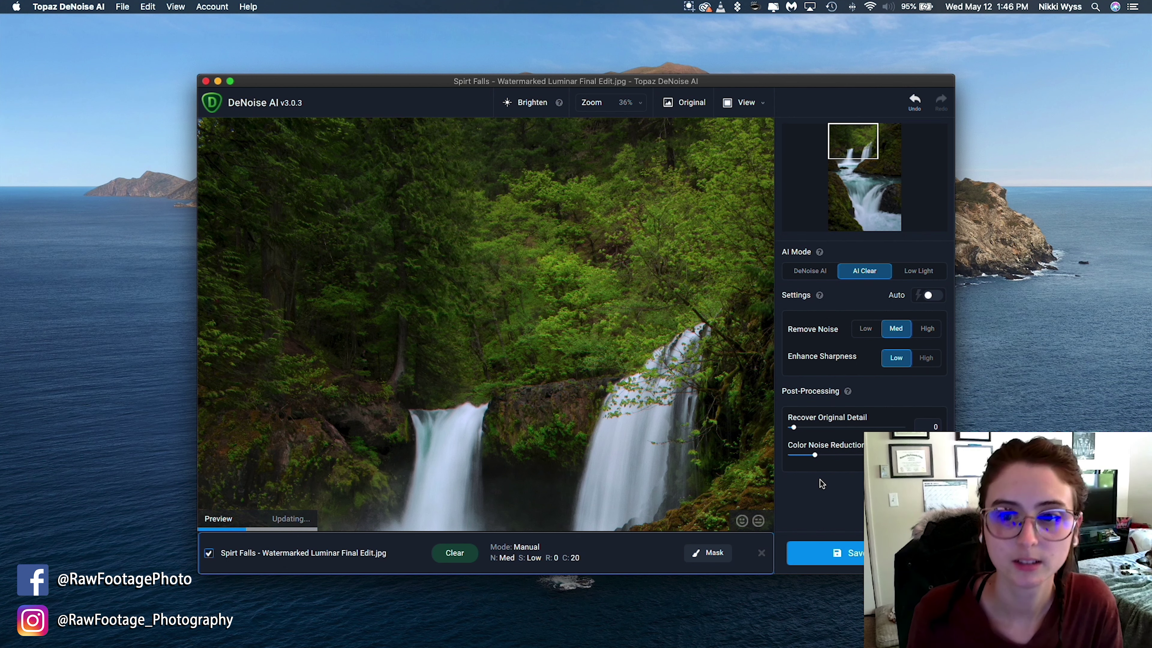
click(764, 105)
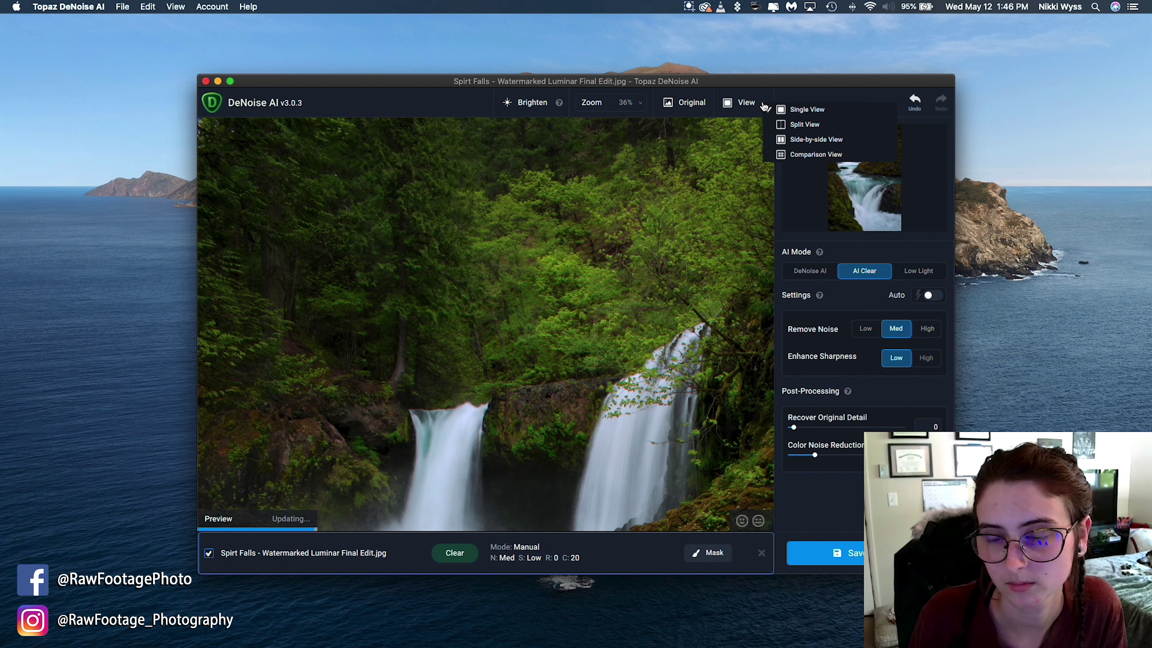
Close the preview layout list and compare the original with the denoised preview
click(764, 106)
click(764, 106)
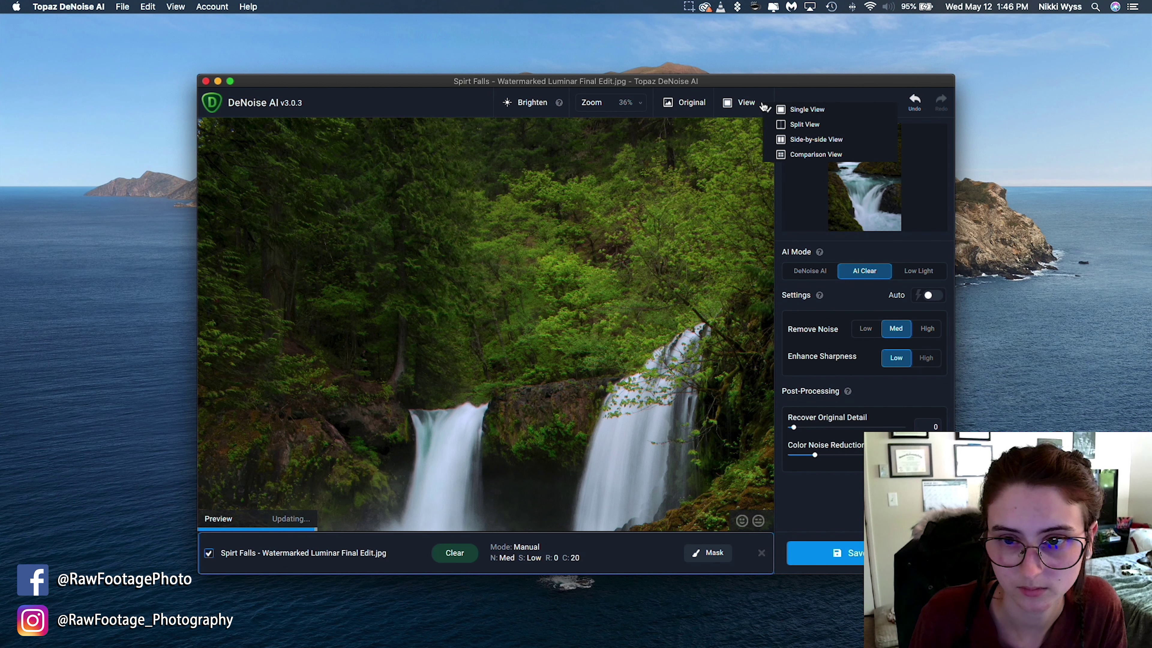
click(792, 92)
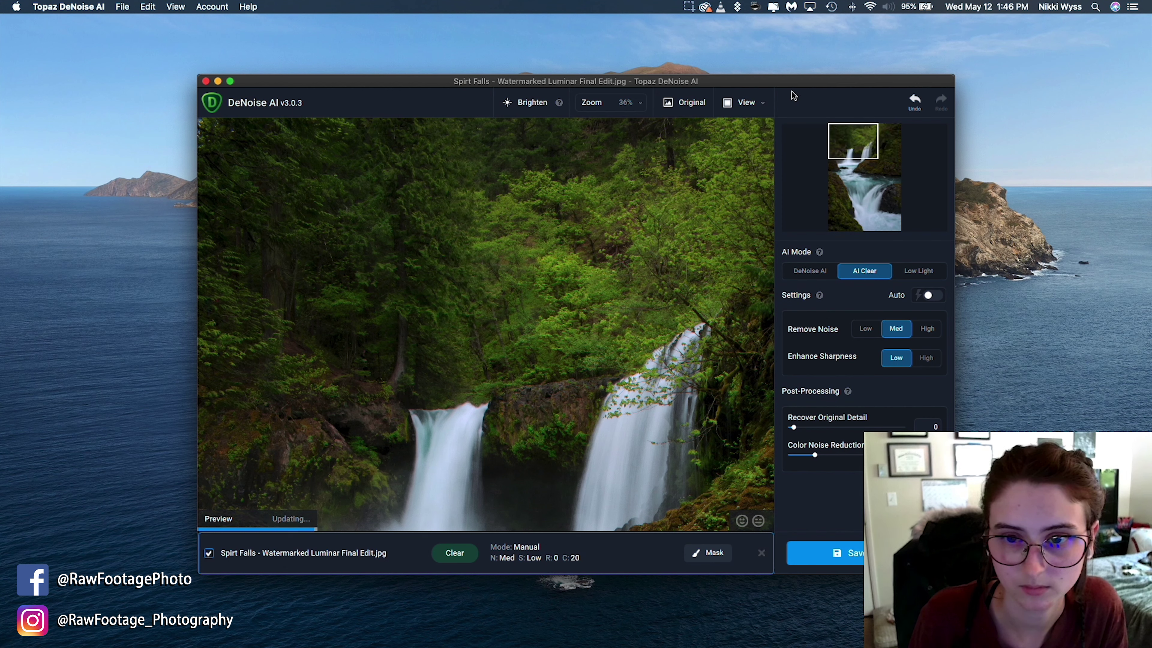
click(693, 104)
click(693, 104)
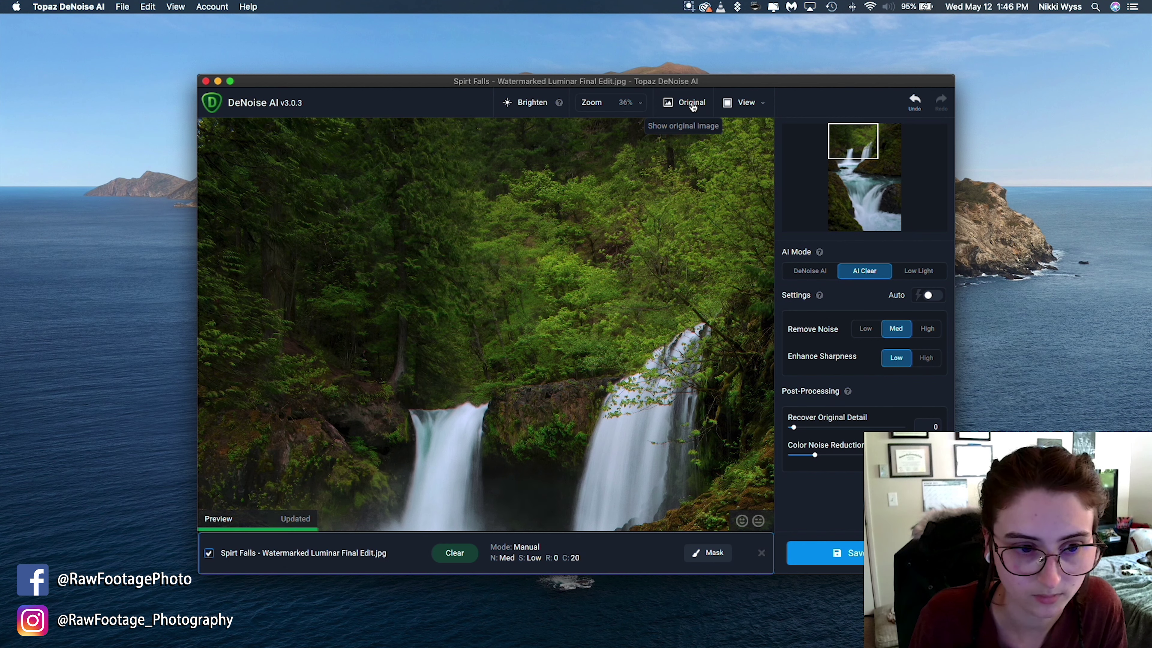
click(692, 105)
click(692, 104)
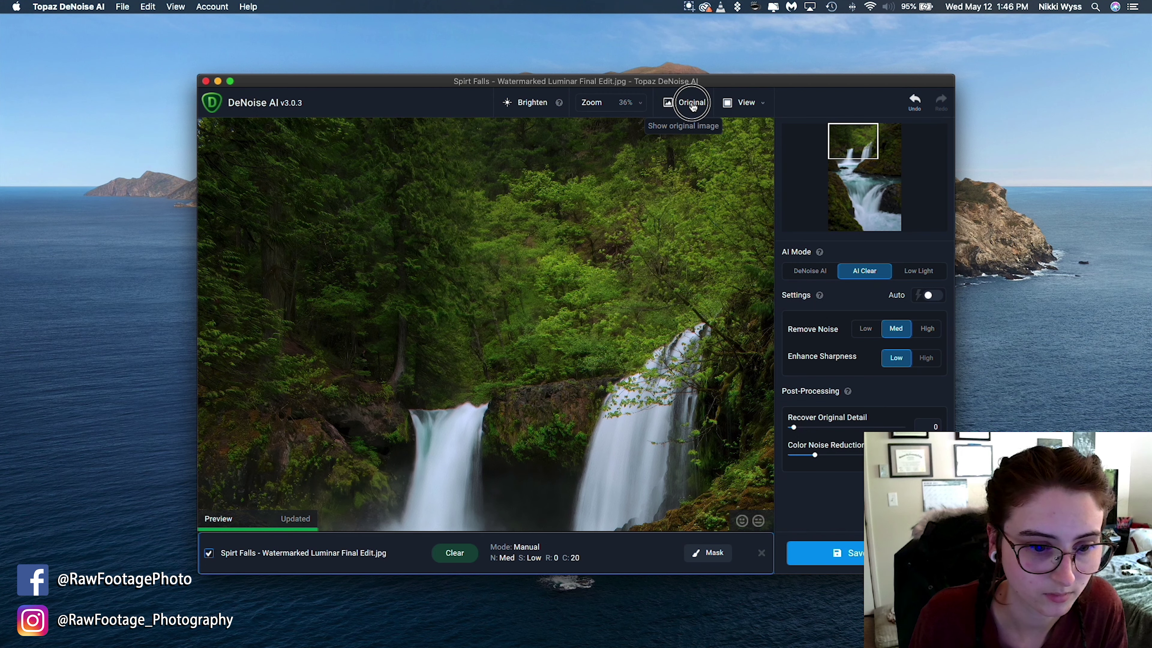
Compare once more, then move the navigator down to the mossy rock by the lower waterfall
click(693, 104)
click(693, 104)
click(693, 105)
click(693, 105)
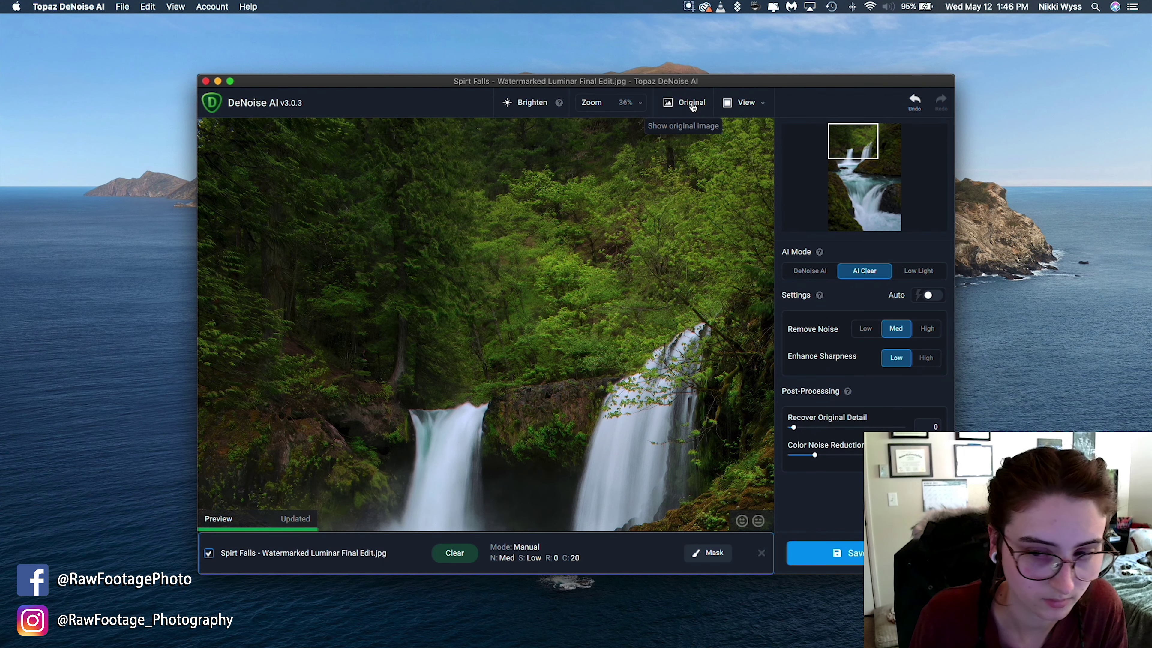
drag(853, 127, 882, 163)
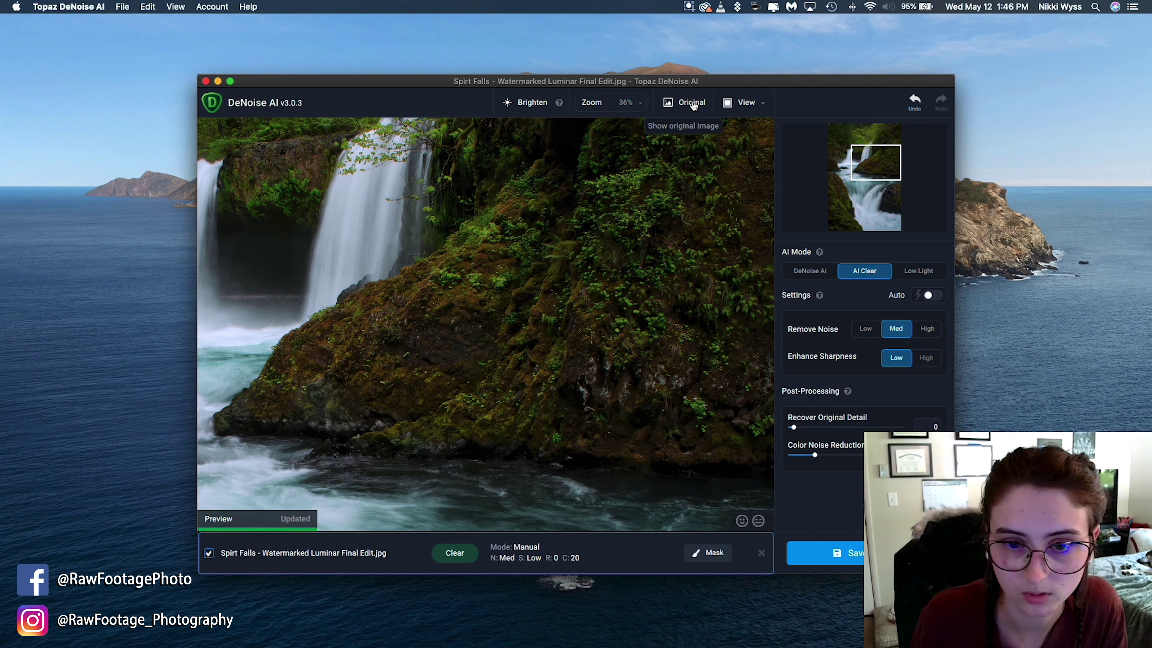
click(693, 103)
click(693, 103)
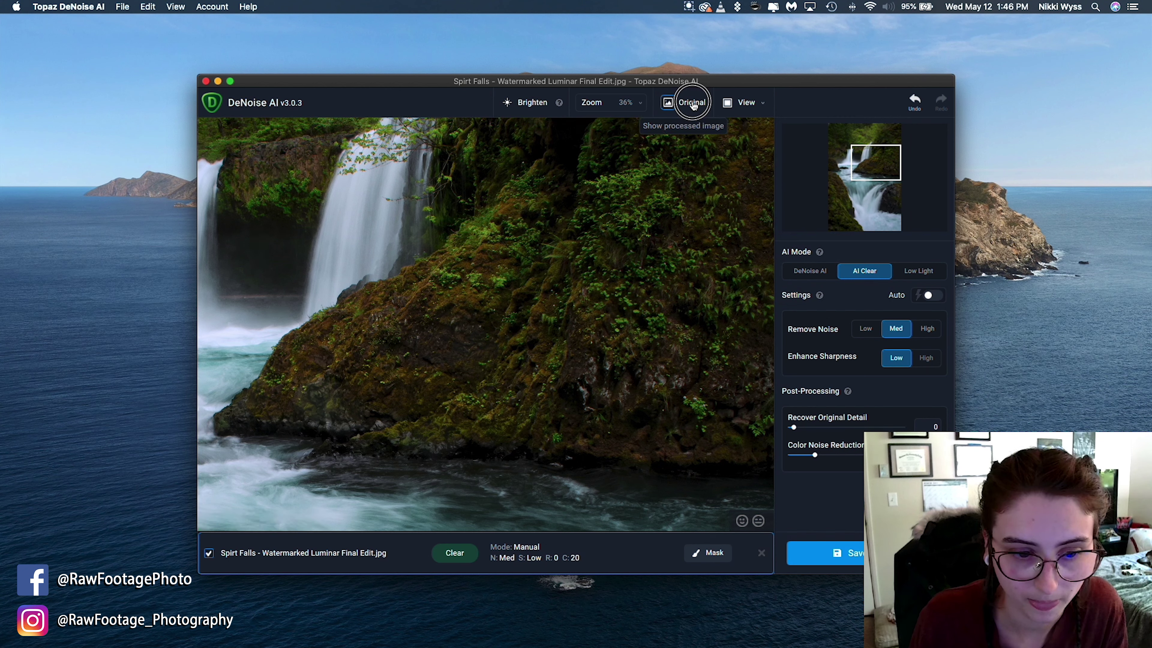
click(693, 103)
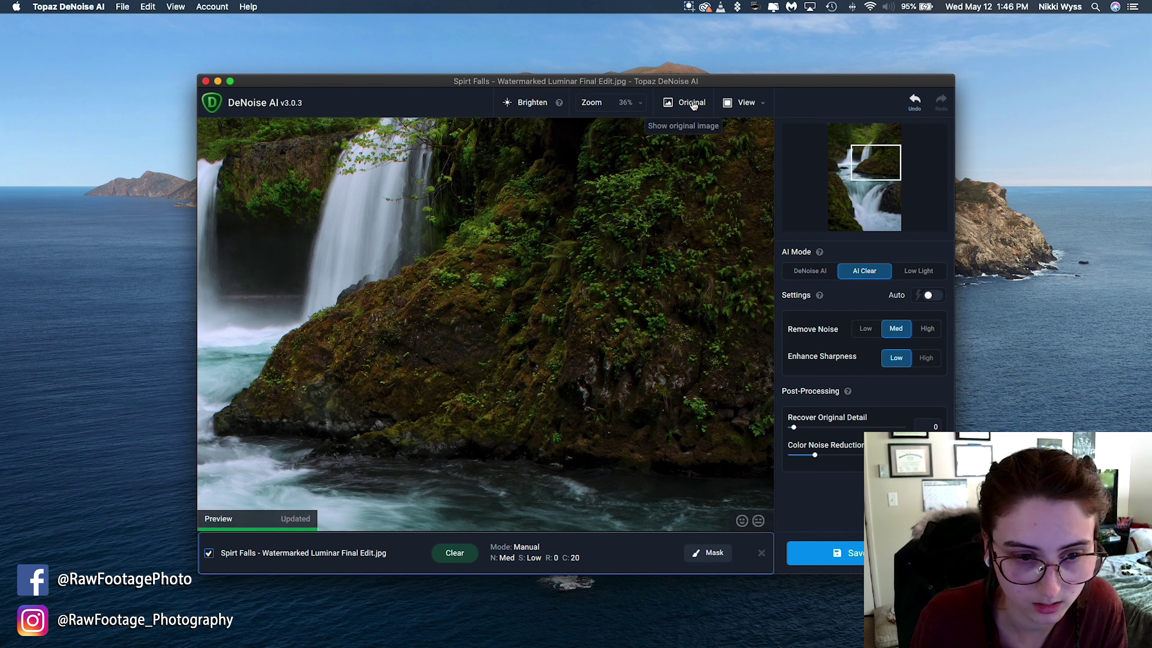
click(692, 103)
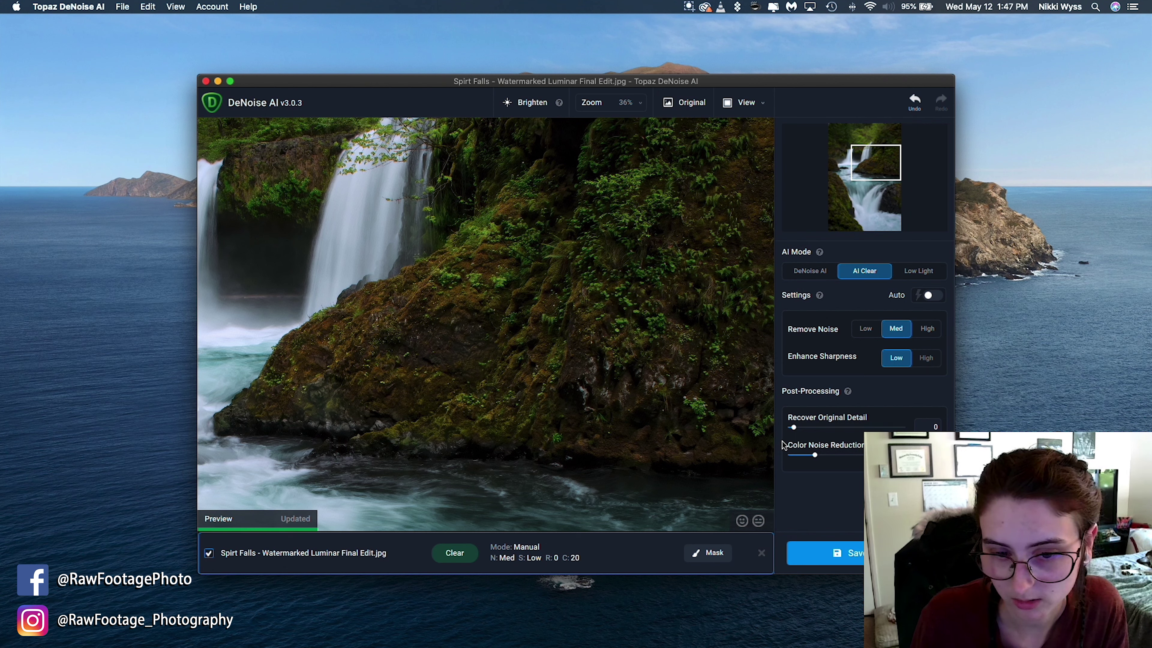
Save the denoised image as a quality-10 JPG to the custom folder
click(855, 553)
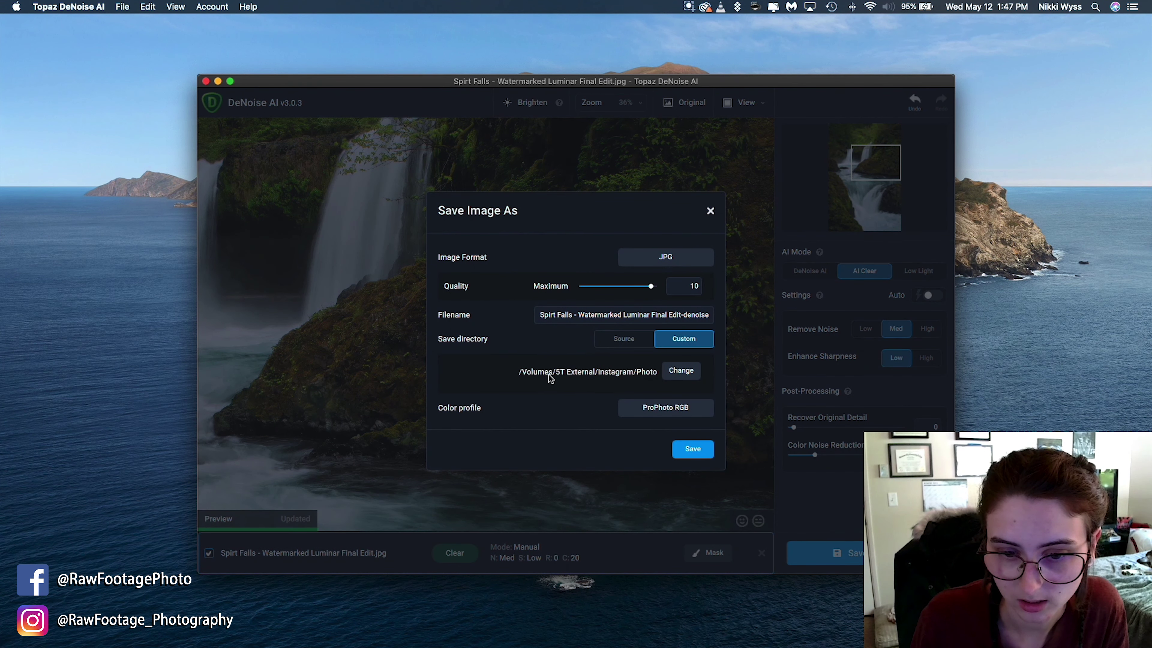
click(692, 449)
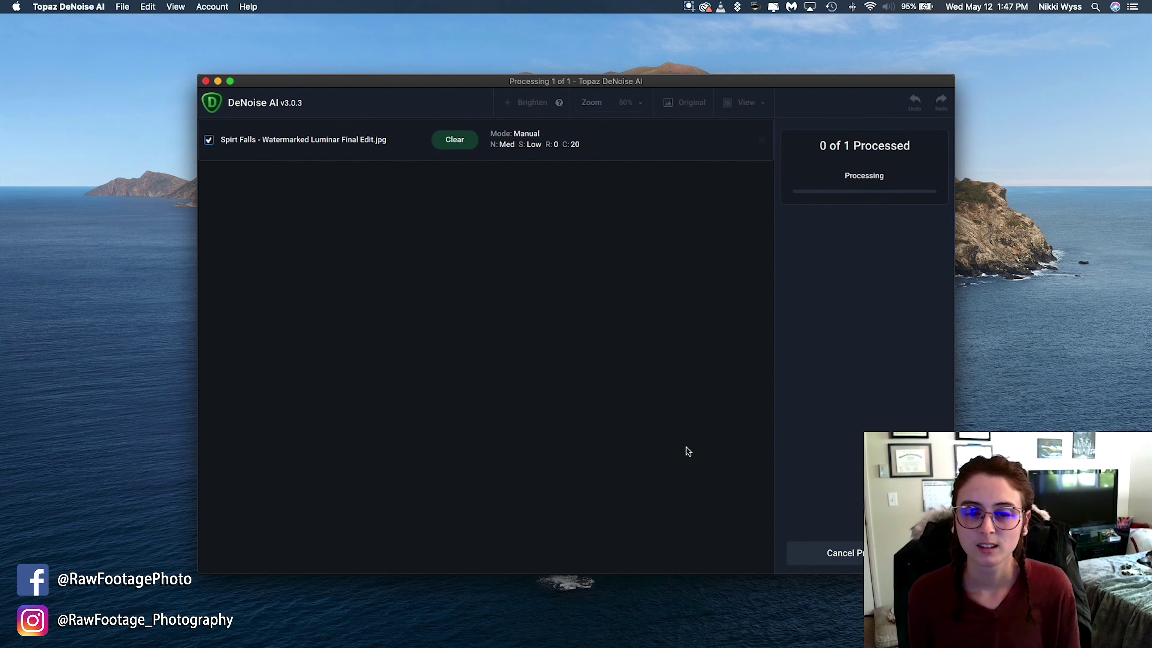